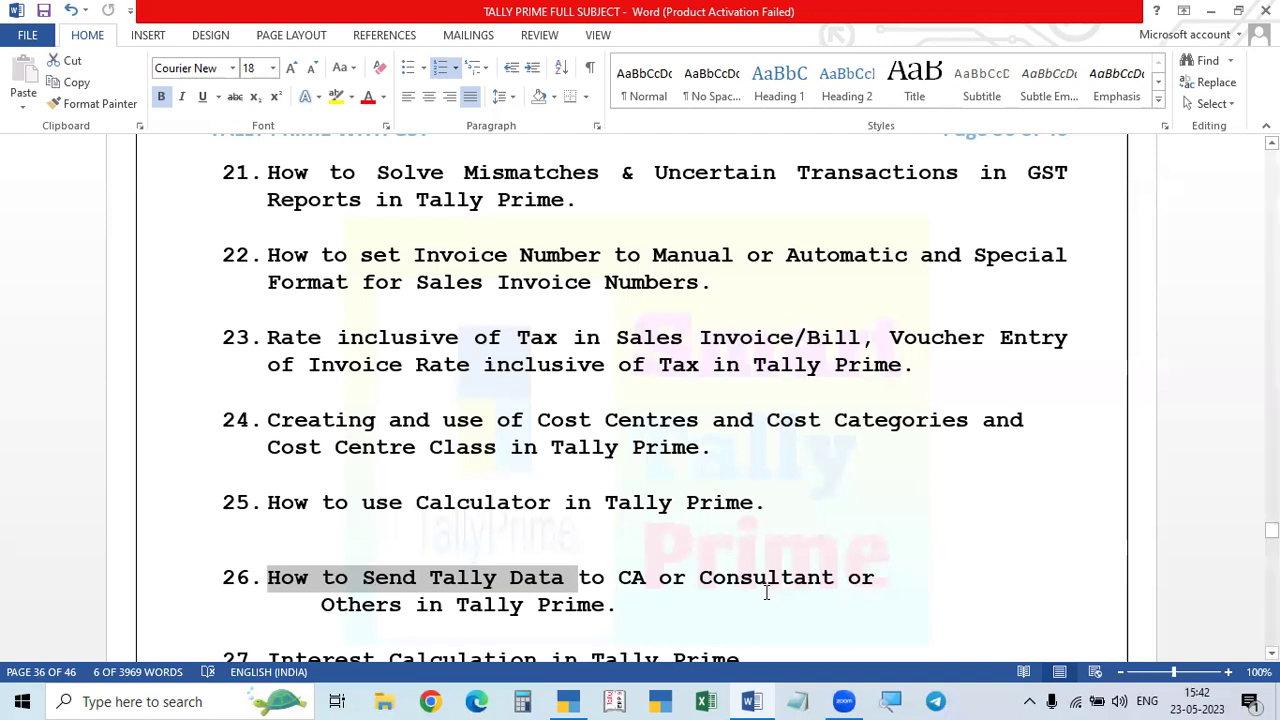
Step: Switch to TallyPrime and look over the list of companies in its data folder
{"action": "left_click", "coordinate": [568, 701]}
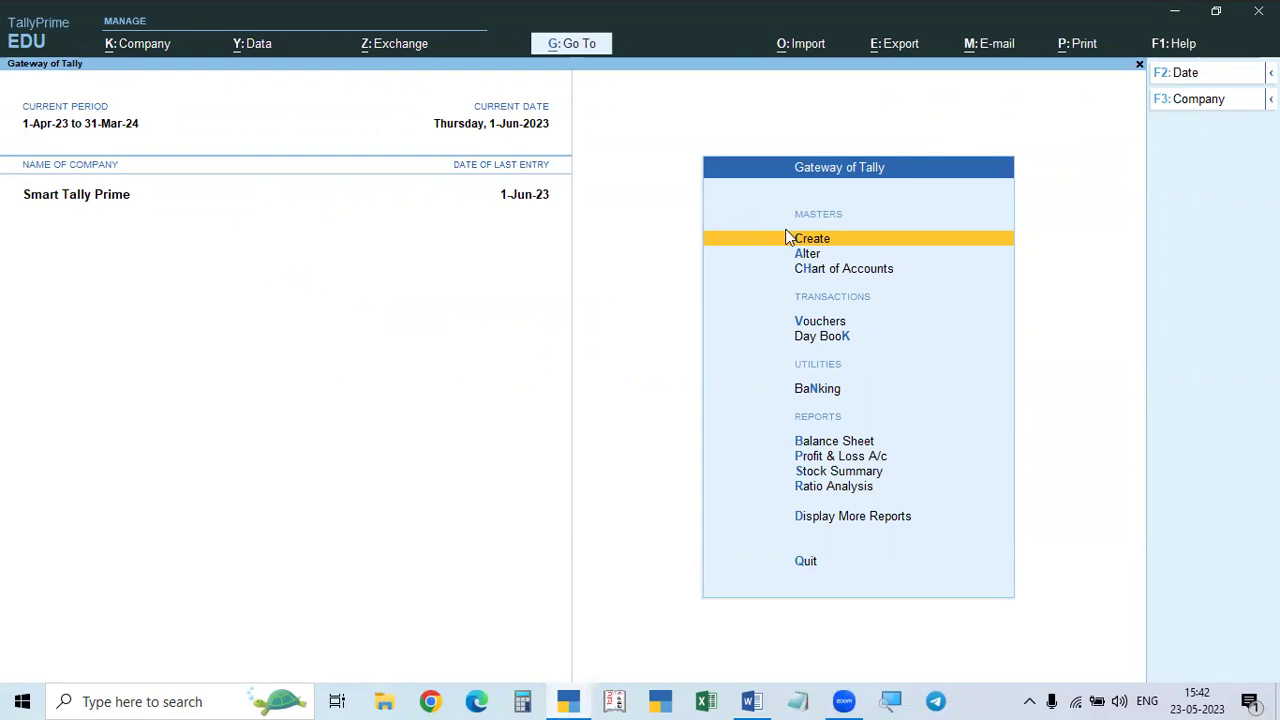
{"action": "key", "text": "F3"}
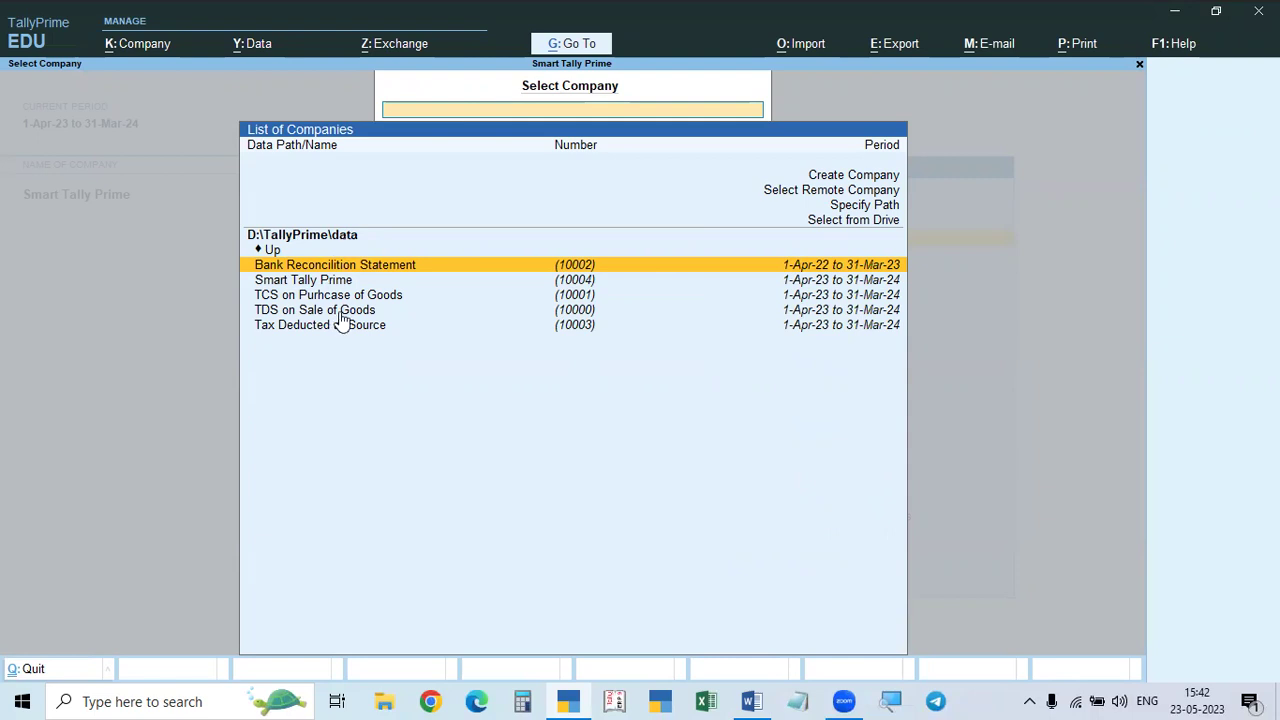
{"action": "key", "text": "Escape"}
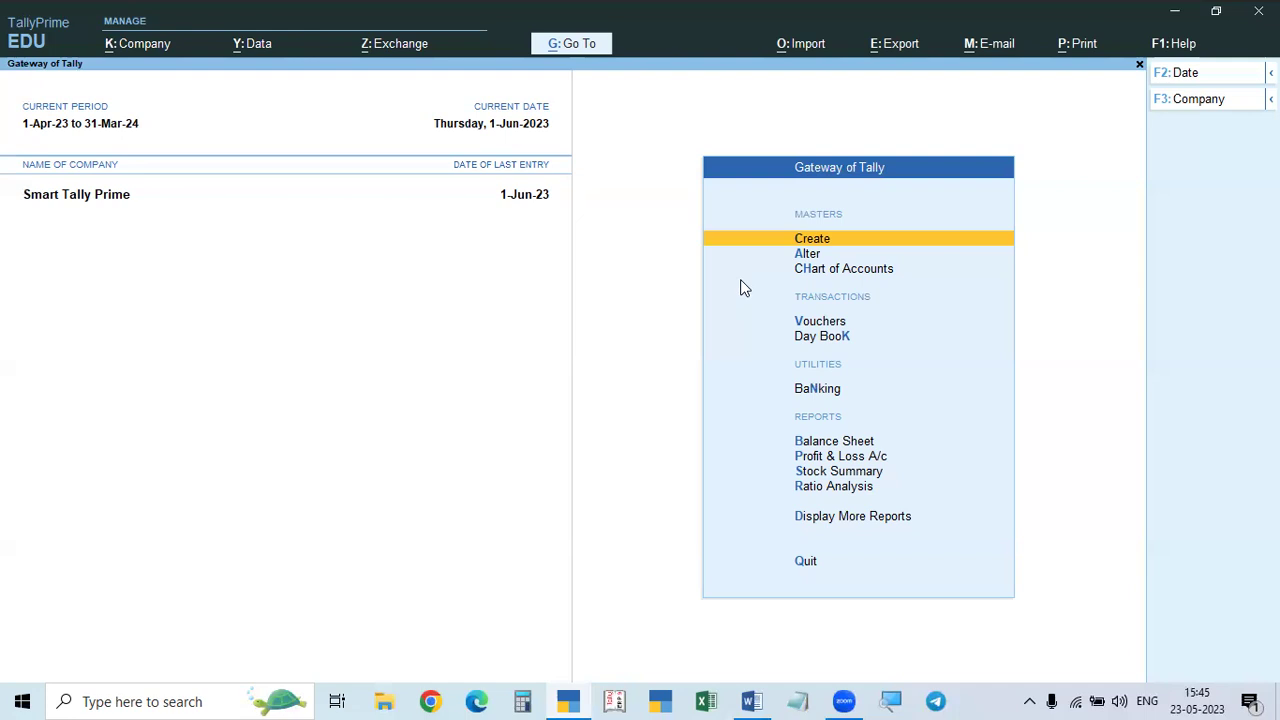
{"action": "key", "text": "alt+F3"}
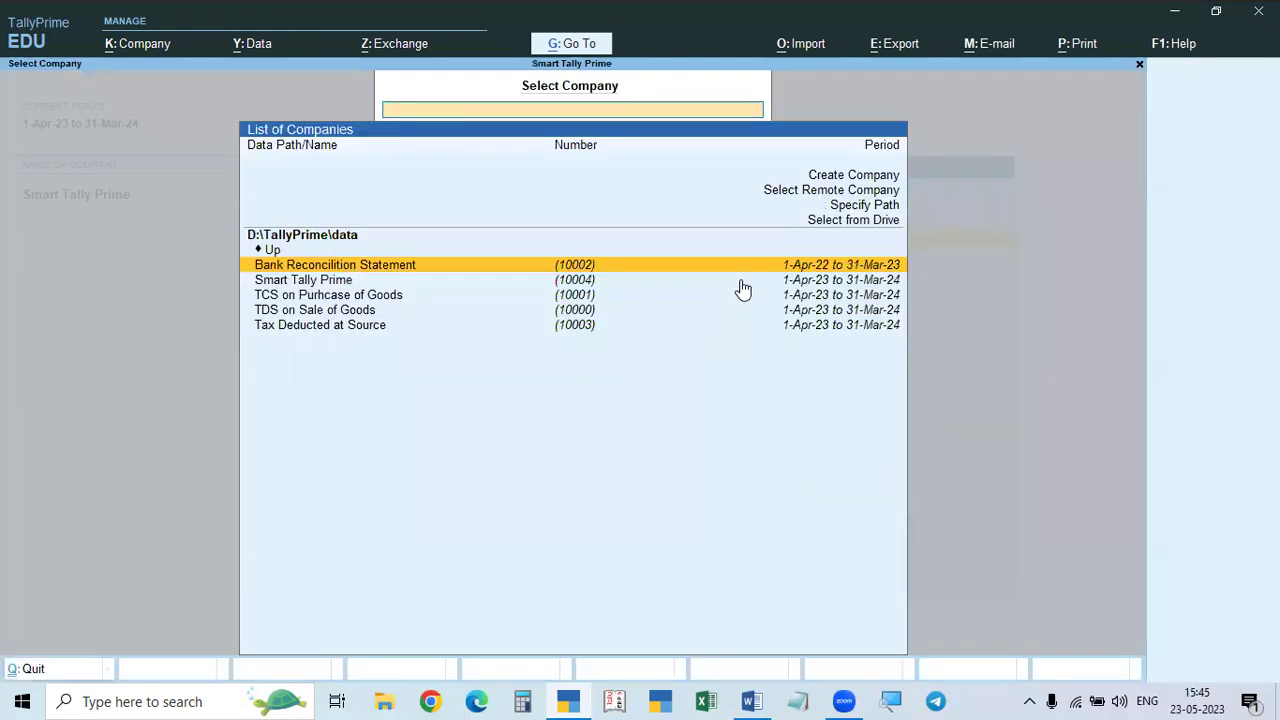
{"action": "left_click", "coordinate": [741, 282]}
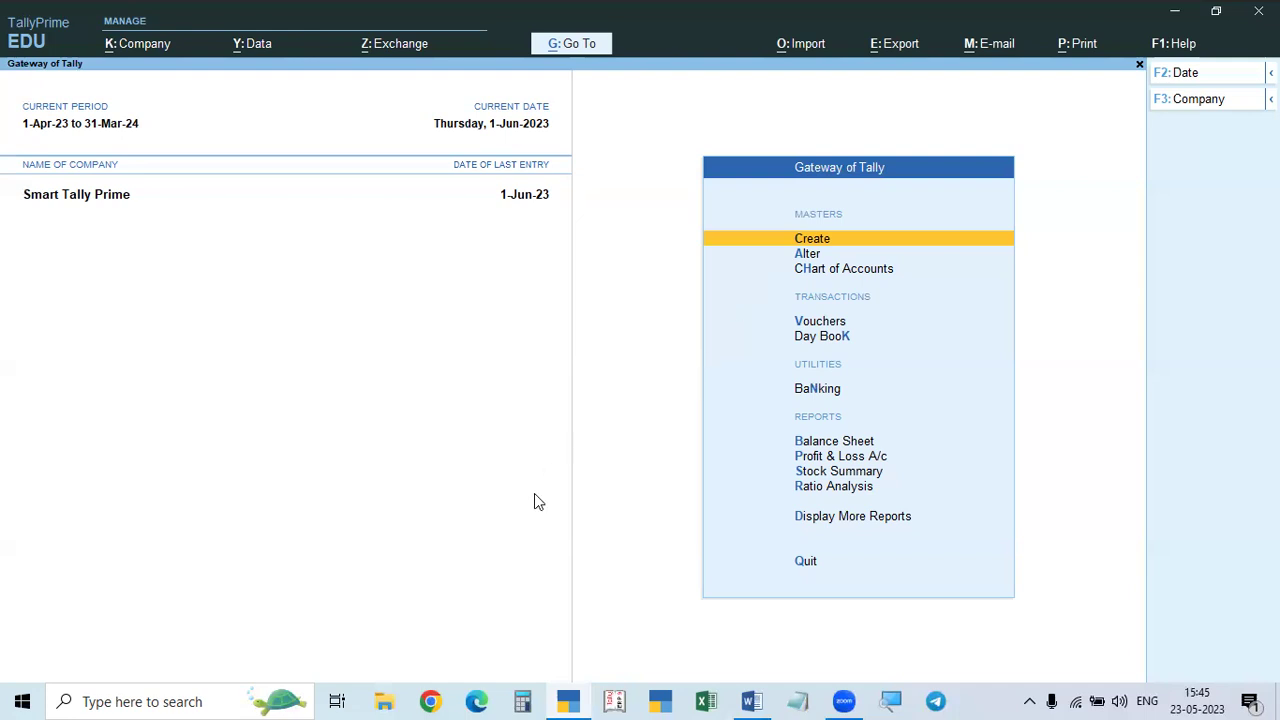
Step: Switch to File Explorer and examine the computer's drives, including Local Disk (F:), as possible backup locations
{"action": "left_click", "coordinate": [388, 700]}
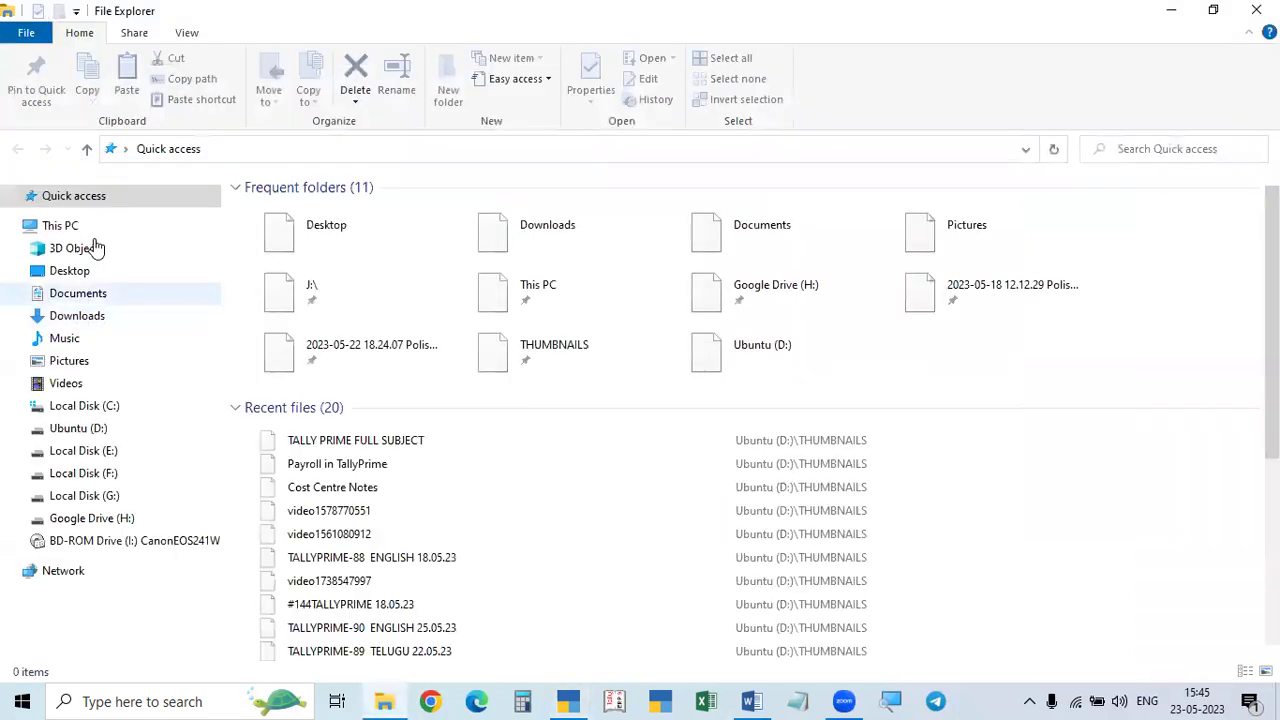
{"action": "left_click", "coordinate": [60, 227]}
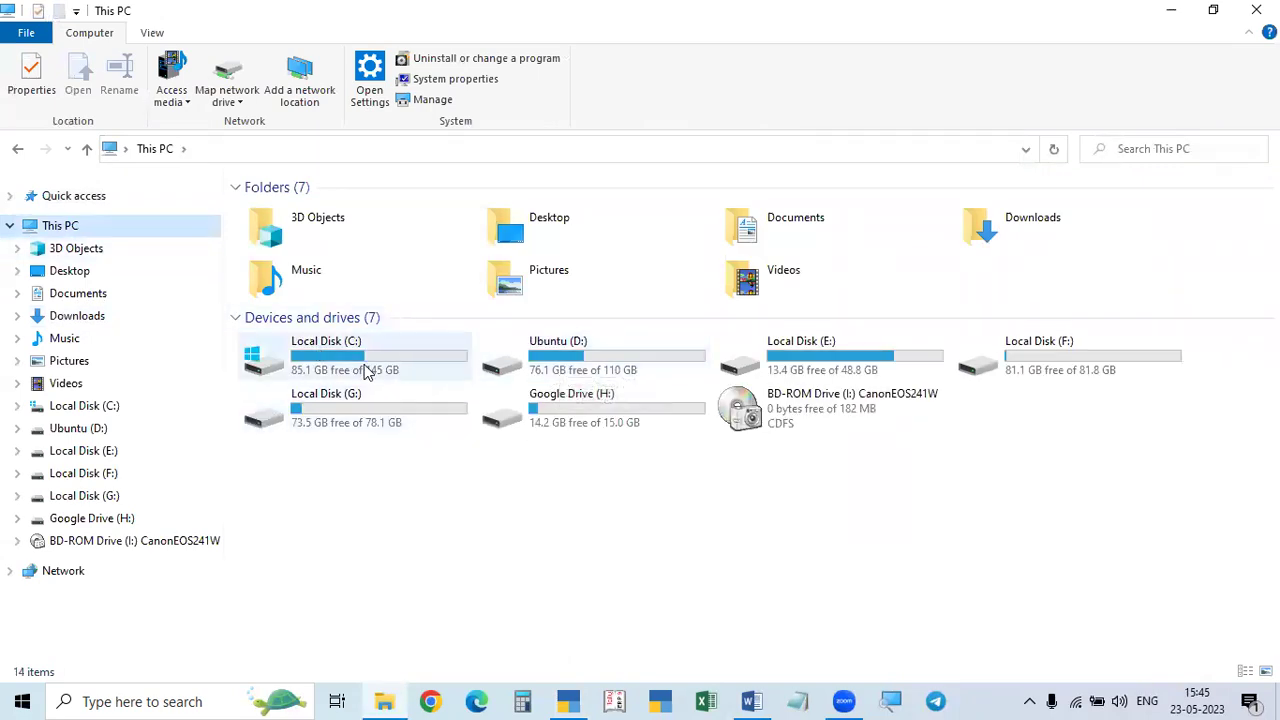
{"action": "mouse_move", "coordinate": [356, 362]}
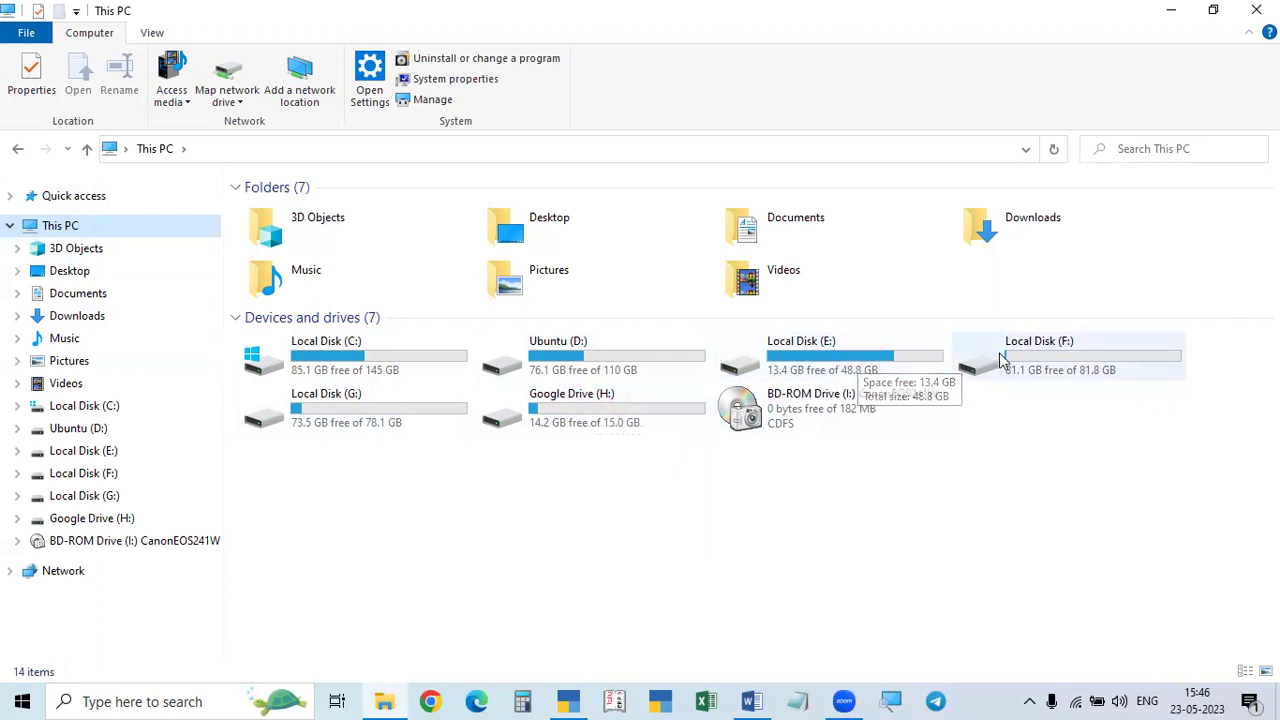
{"action": "left_click", "coordinate": [1056, 362]}
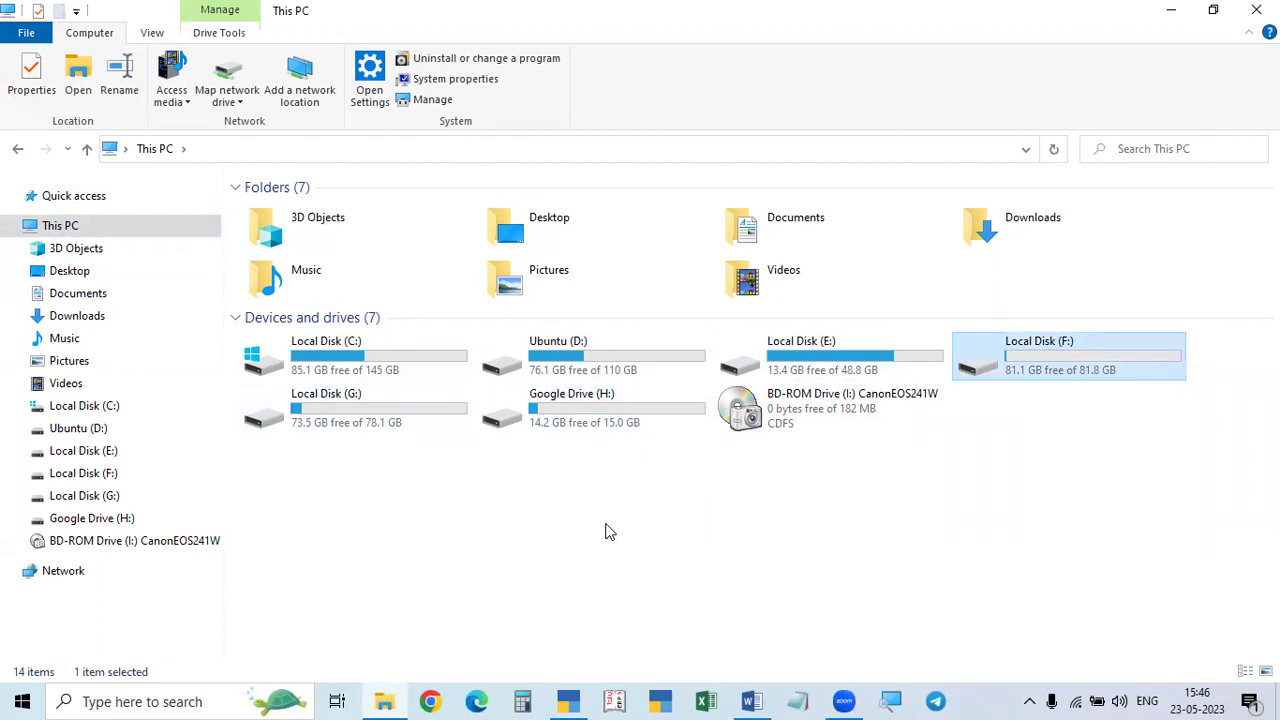
{"action": "left_click", "coordinate": [1256, 10]}
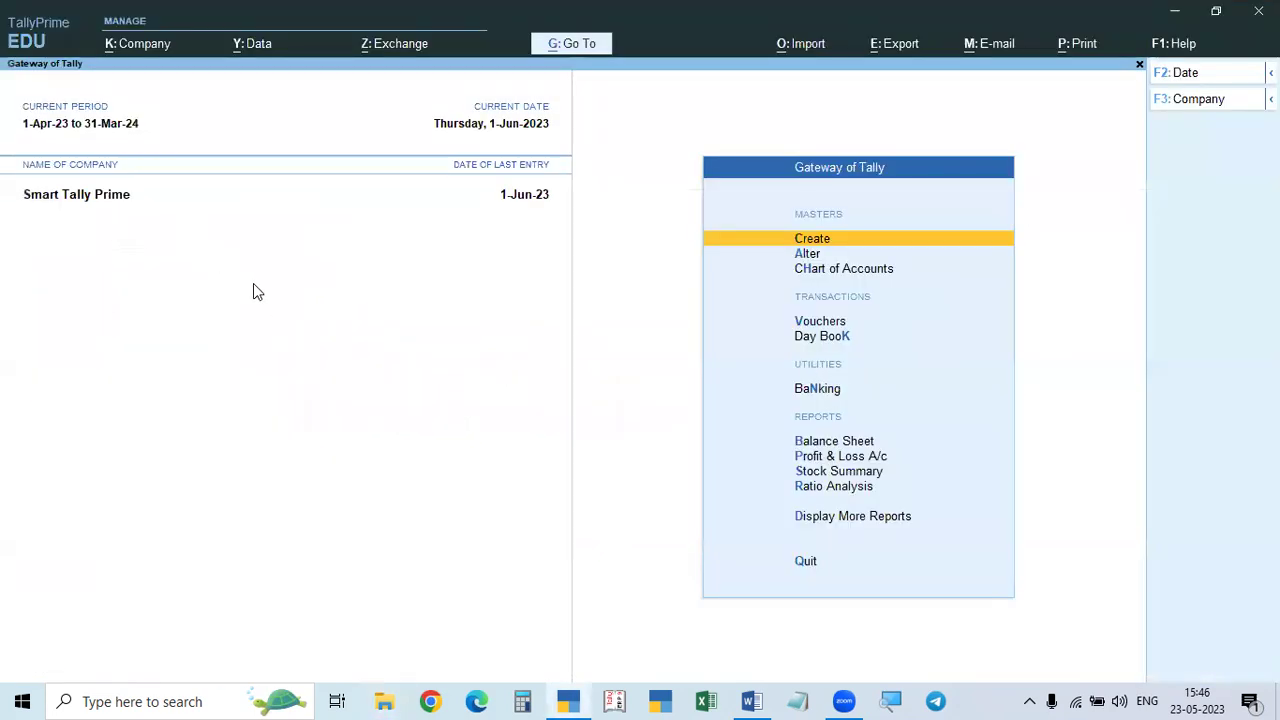
Step: Start a company data backup and open its destination path for editing
{"action": "left_click", "coordinate": [238, 44]}
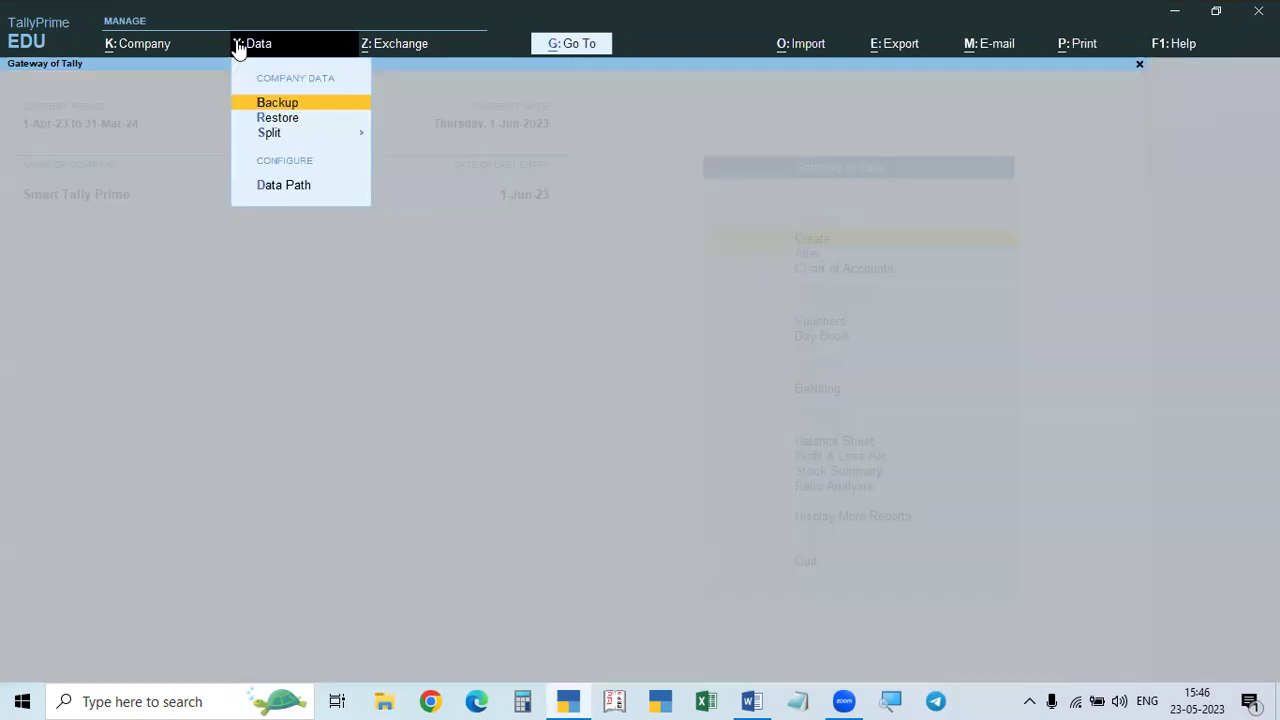
{"action": "left_click", "coordinate": [286, 106]}
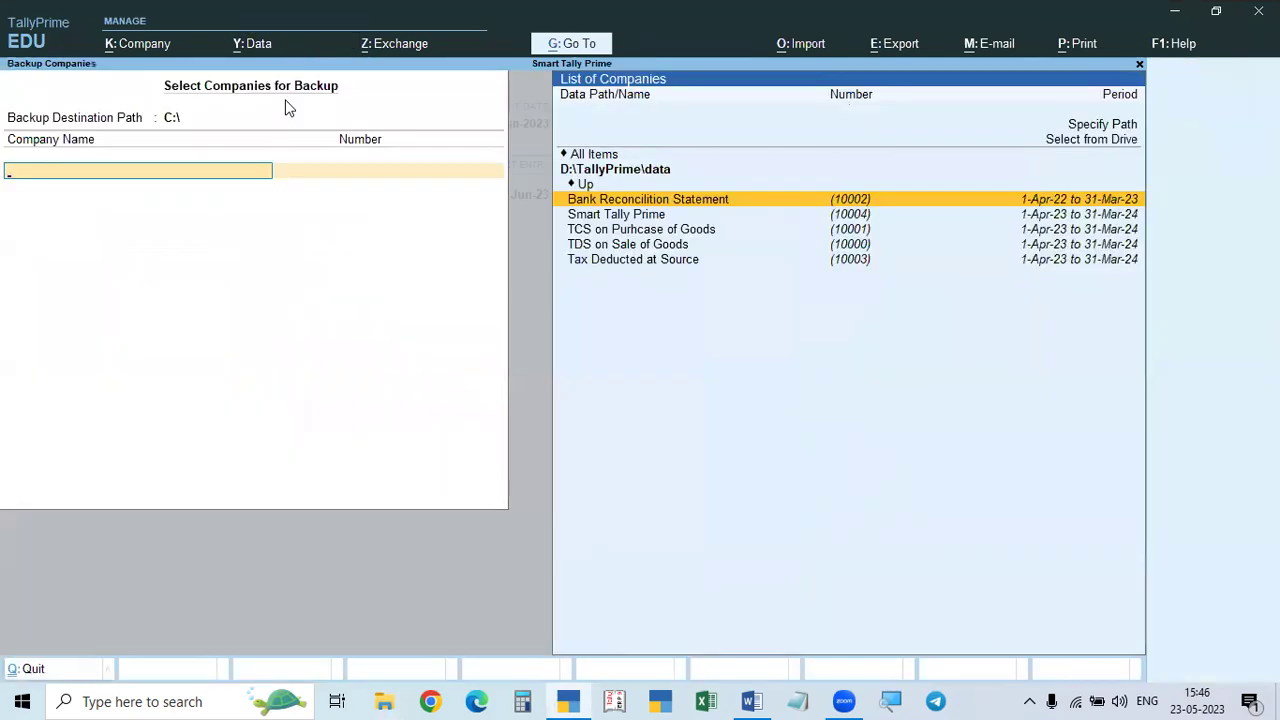
{"action": "left_click", "coordinate": [187, 120]}
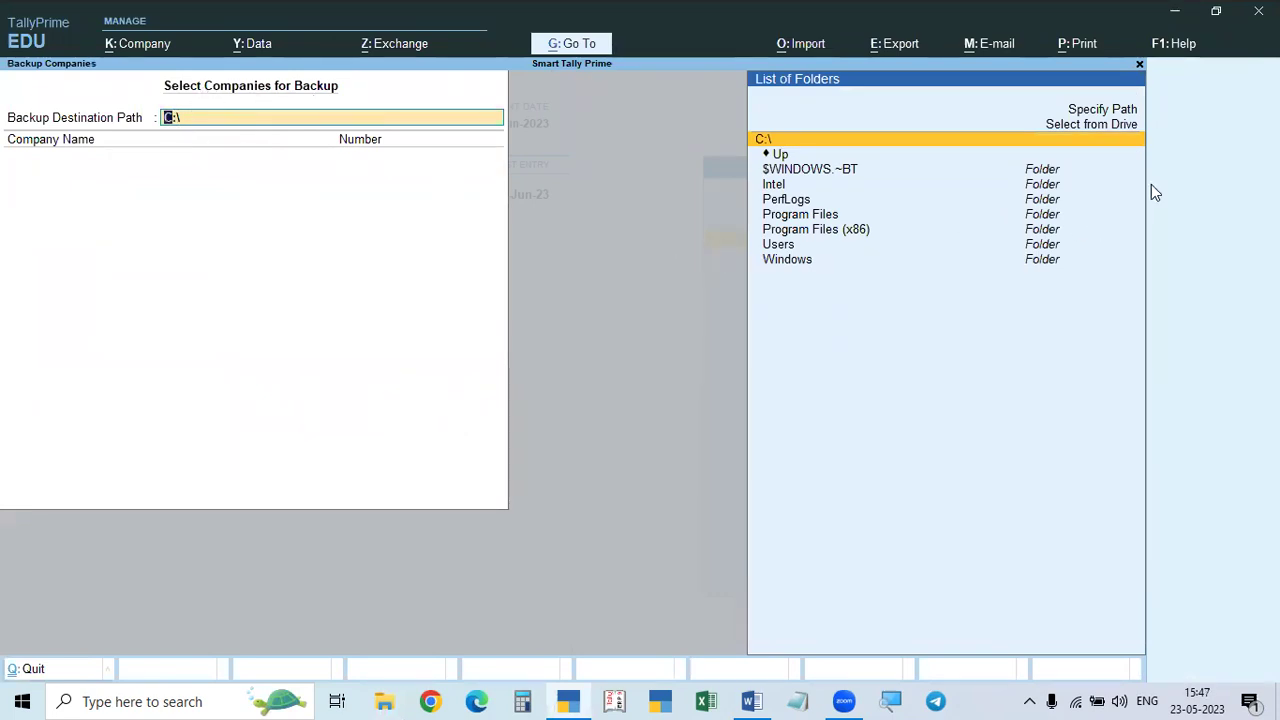
Step: Browse the folders on the F: and G: drives as possible backup destinations
{"action": "left_click", "coordinate": [1100, 109]}
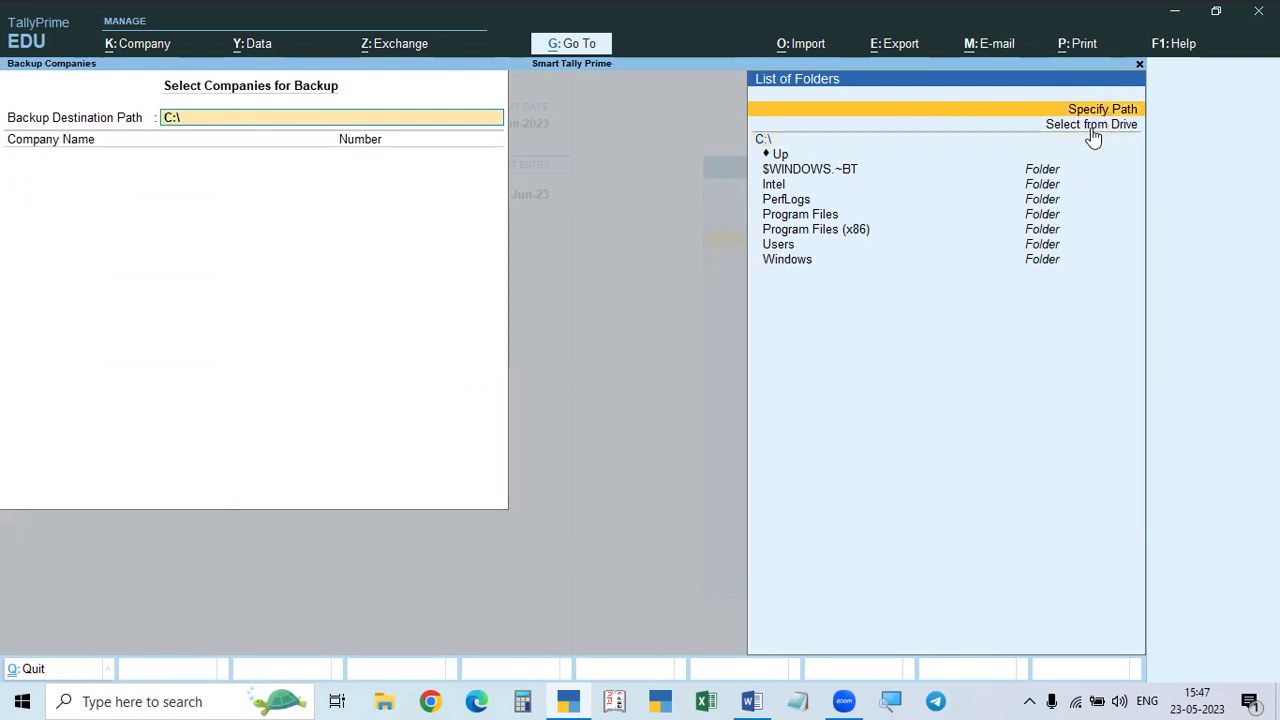
{"action": "left_click", "coordinate": [1092, 126]}
{"action": "left_click", "coordinate": [1093, 126]}
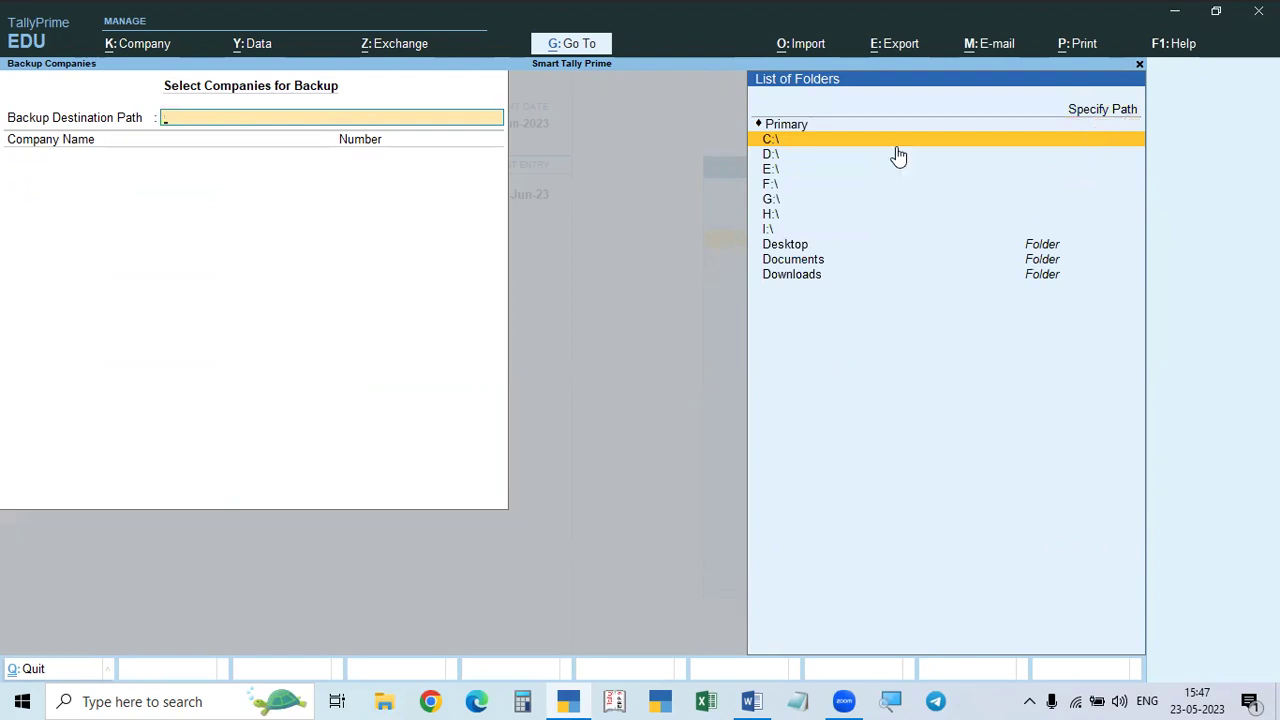
{"action": "left_click", "coordinate": [775, 186]}
{"action": "left_click", "coordinate": [777, 186]}
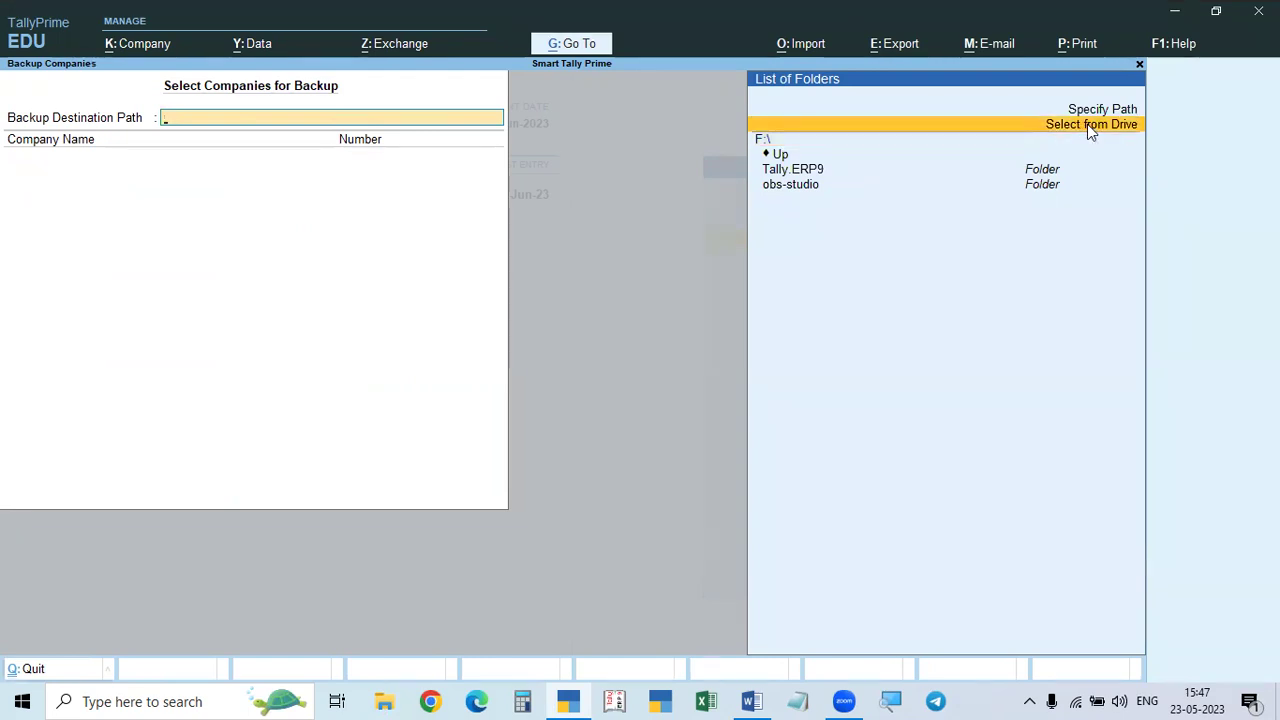
{"action": "left_click", "coordinate": [1088, 127]}
{"action": "left_click", "coordinate": [771, 200]}
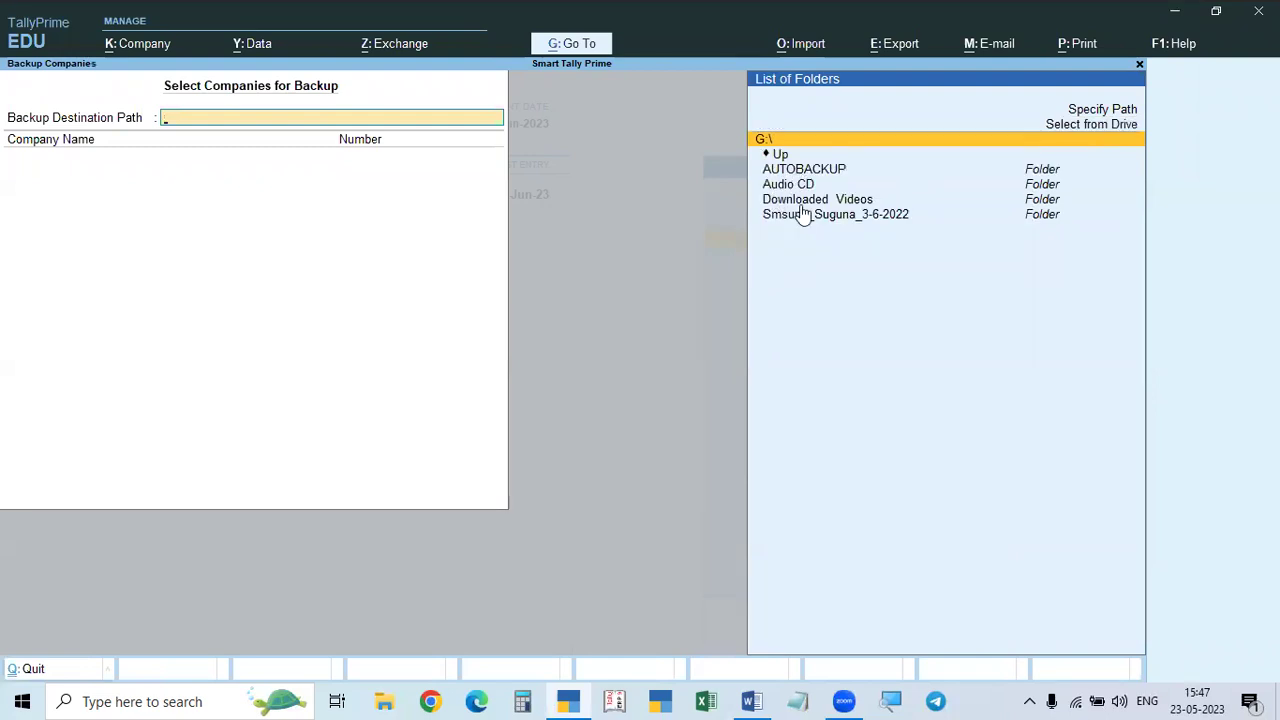
{"action": "left_click", "coordinate": [1100, 128]}
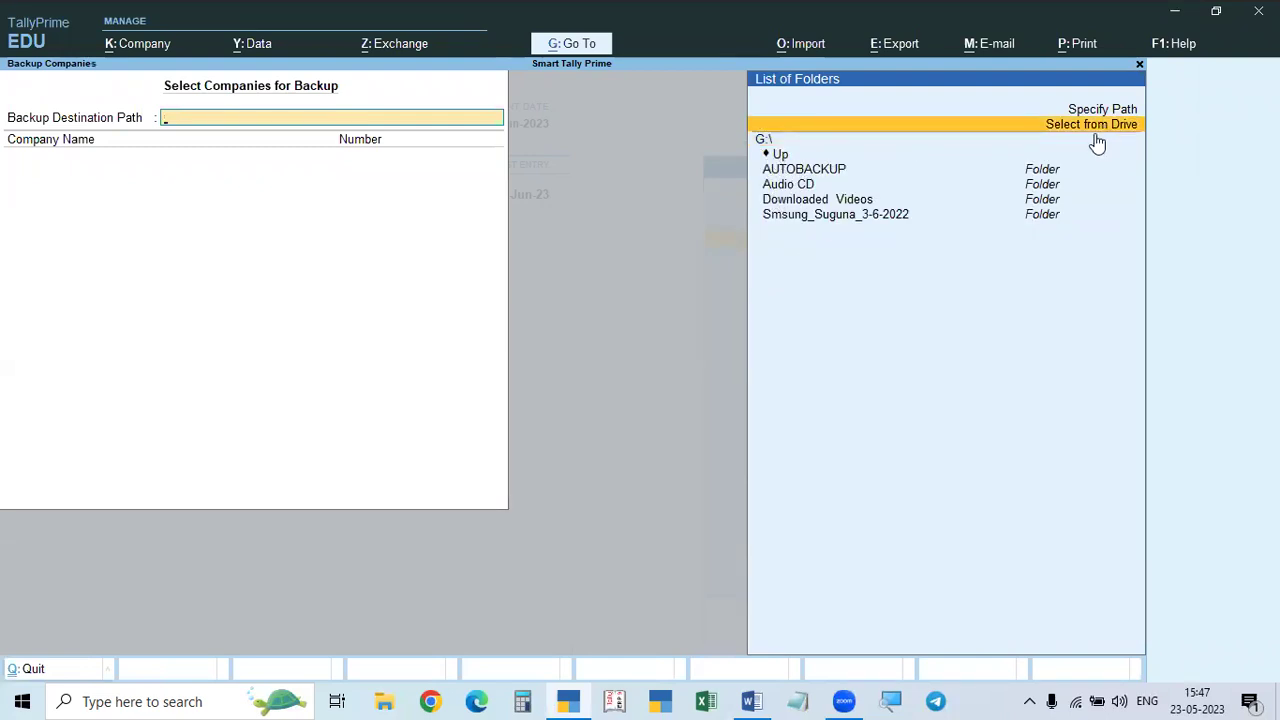
{"action": "left_click", "coordinate": [1097, 130]}
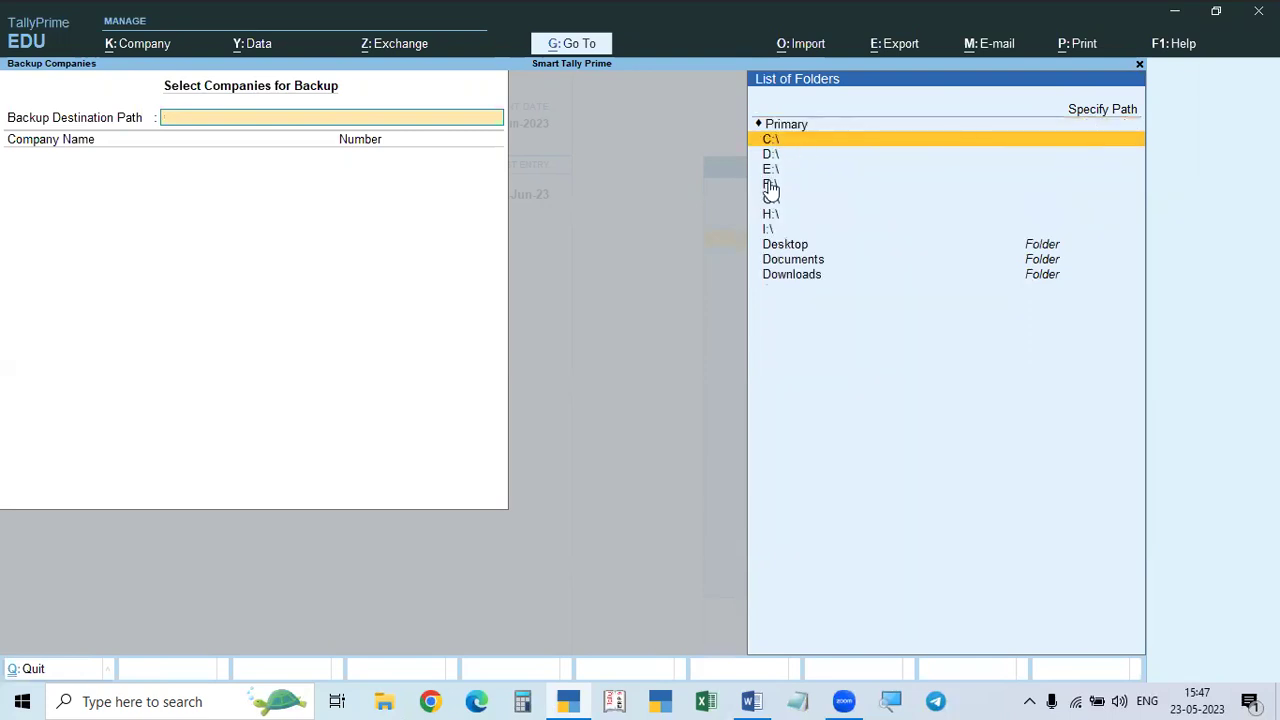
Step: Specify F:\SmartBackup as a custom path for the backup destination
{"action": "left_click", "coordinate": [1105, 112]}
{"action": "left_click", "coordinate": [1107, 112]}
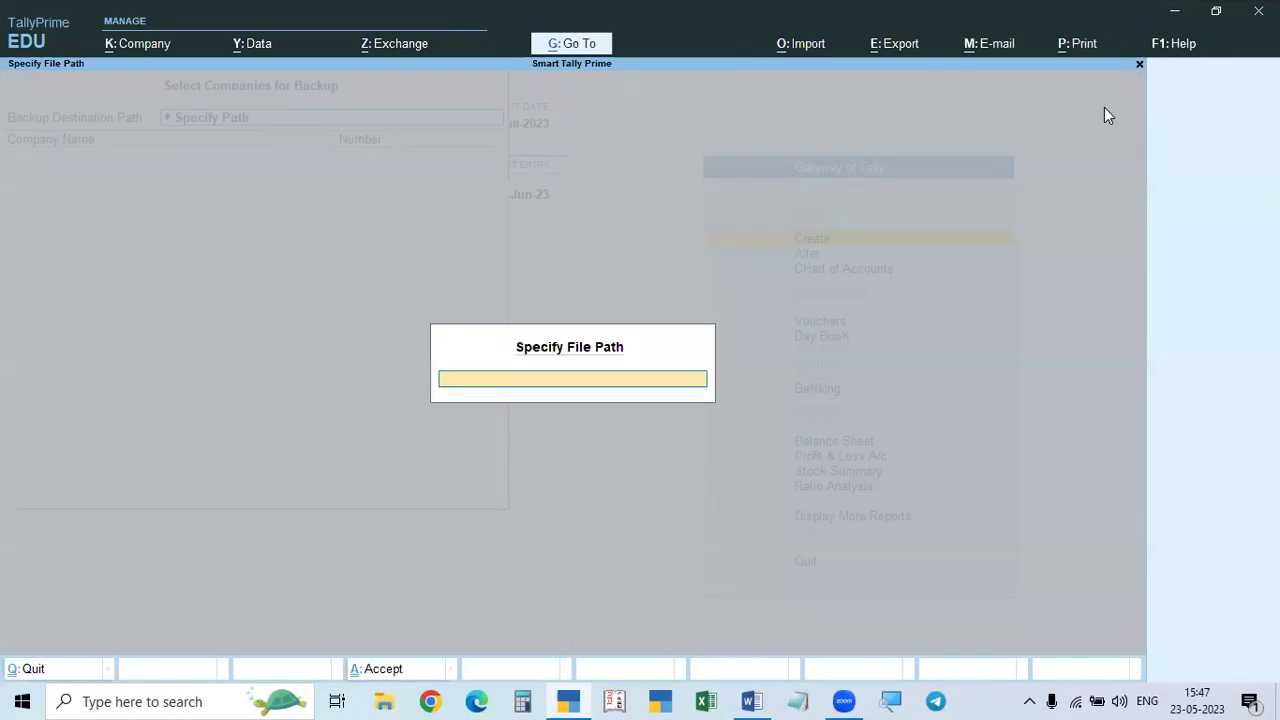
{"action": "type", "text": "F:\\T"}
{"action": "key", "text": "BackSpace"}
{"action": "type", "text": "B"}
{"action": "key", "text": "BackSpace"}
{"action": "type", "text": "SmartBackup"}
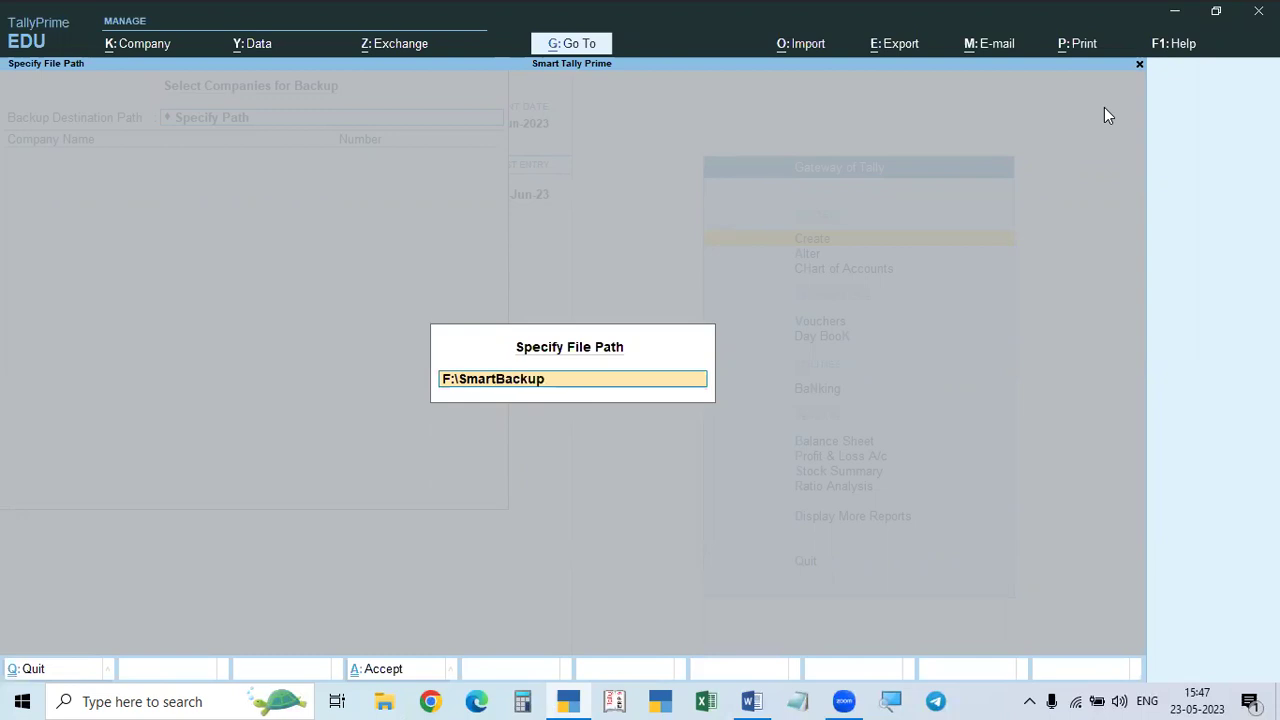
{"action": "type", "text": "23.03.23"}
{"action": "key", "text": "BackSpace"}
{"action": "key", "text": "BackSpace"}
{"action": "key", "text": "BackSpace"}
{"action": "type", "text": "5.23"}
{"action": "key", "text": "BackSpace"}
{"action": "key", "text": "BackSpace"}
{"action": "key", "text": "BackSpace"}
{"action": "key", "text": "BackSpace"}
{"action": "key", "text": "BackSpace"}
{"action": "key", "text": "BackSpace"}
{"action": "key", "text": "BackSpace"}
{"action": "key", "text": "BackSpace"}
Step: Create the F:\SmartBackup folder and choose it as the backup destination
{"action": "key", "text": "Return"}
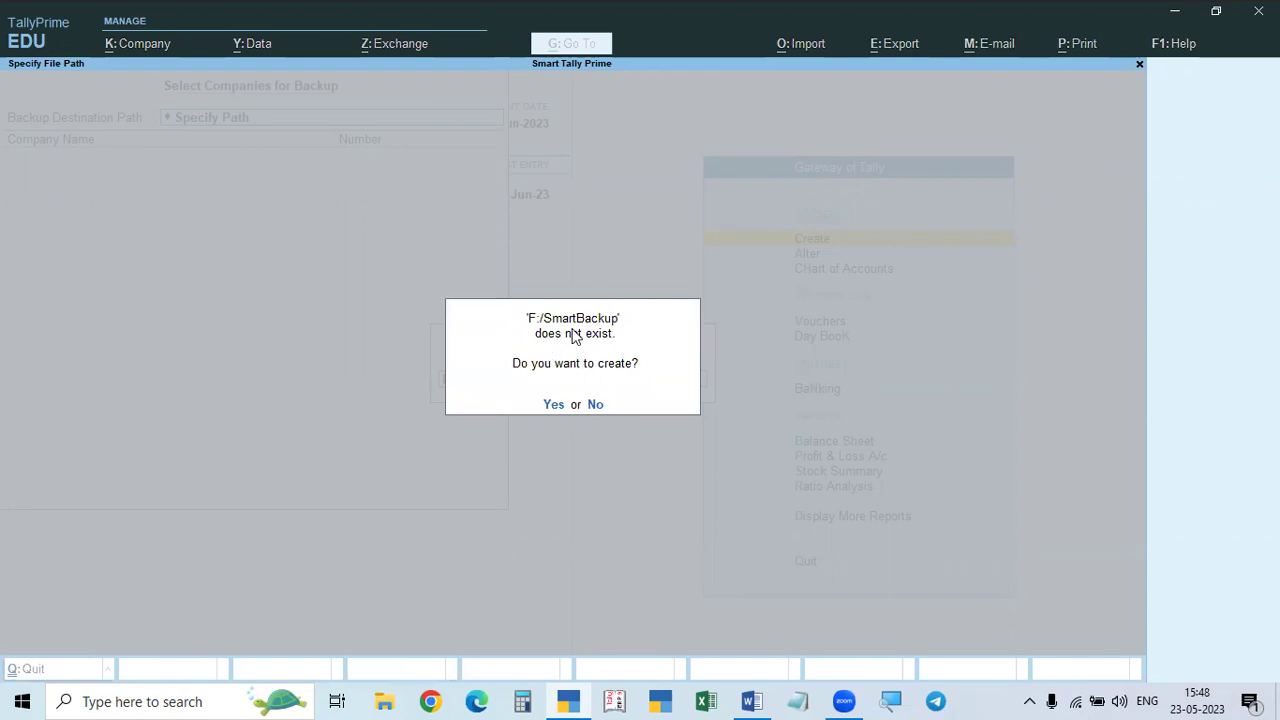
{"action": "left_click", "coordinate": [551, 402]}
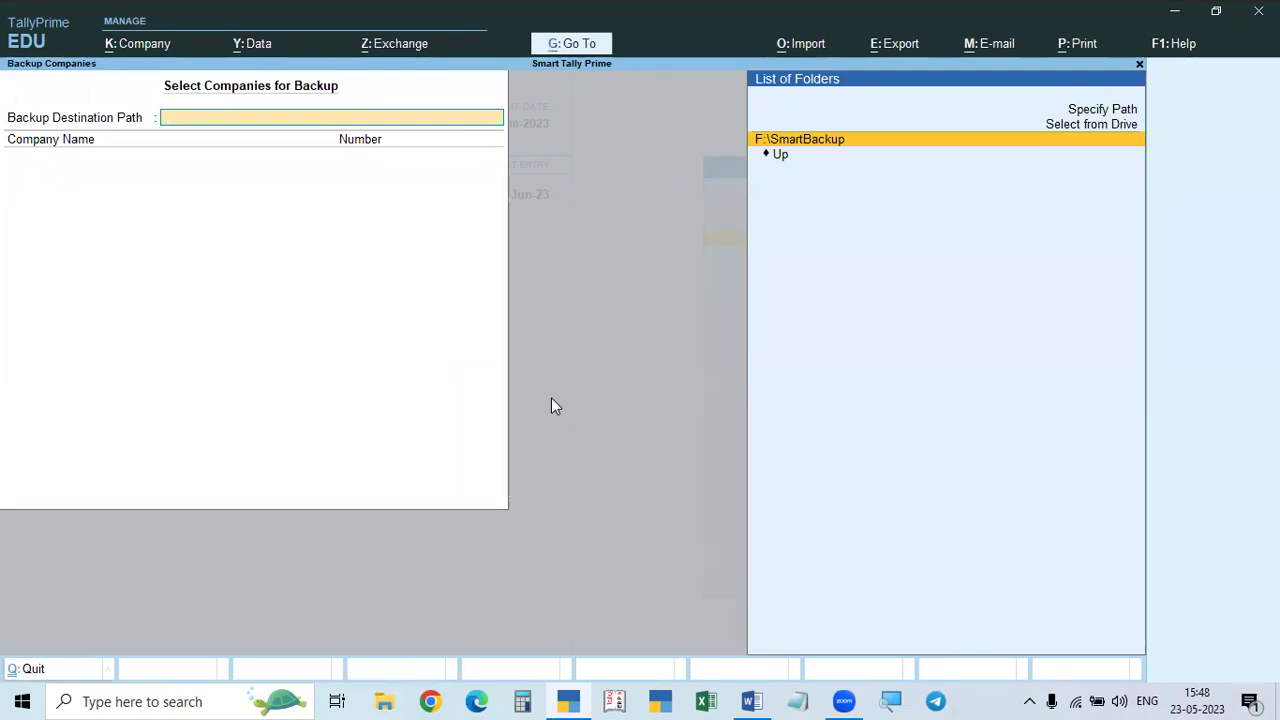
{"action": "left_click", "coordinate": [841, 150]}
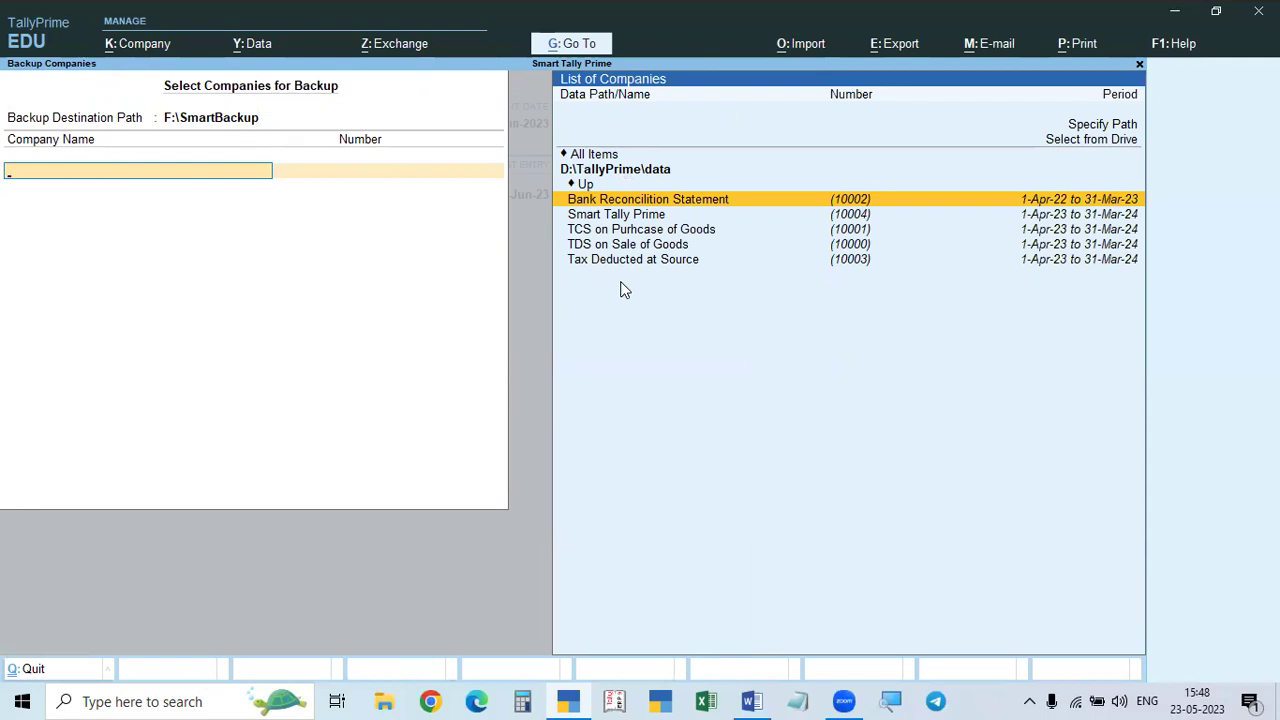
Step: Add the company Smart Tally Prime to the companies for backup
{"action": "key", "text": "Down"}
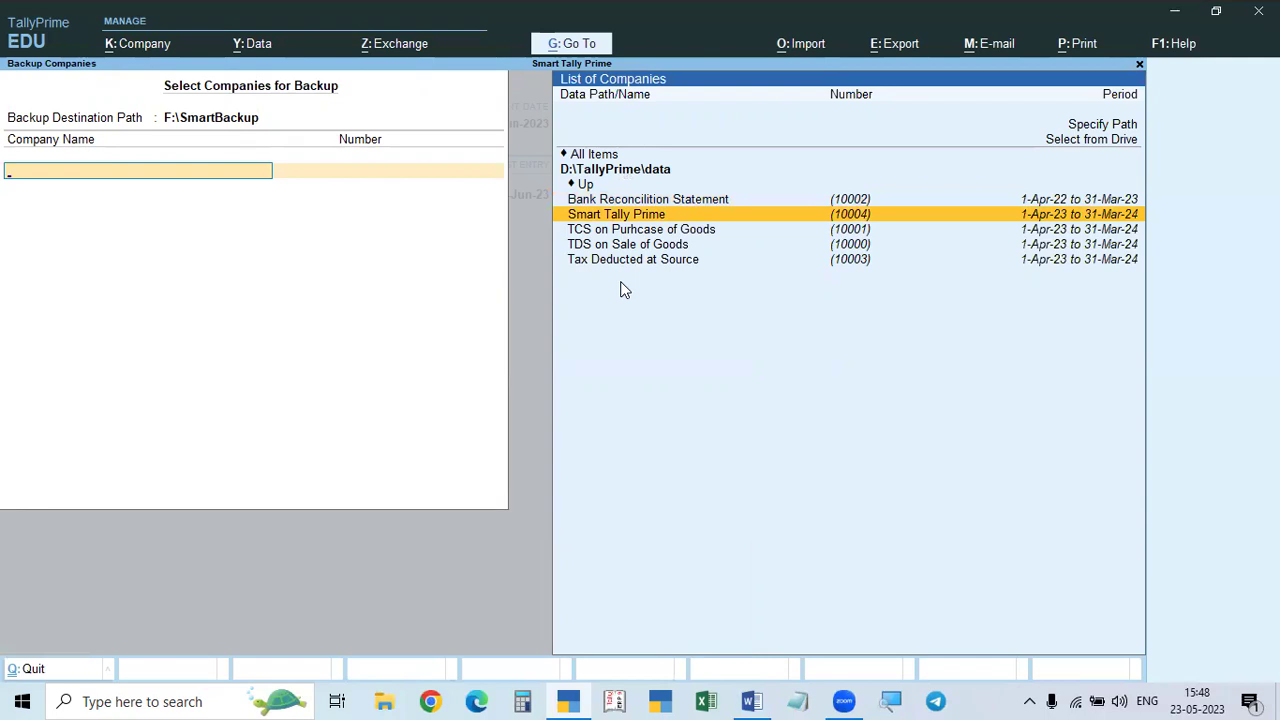
{"action": "key", "text": "Return"}
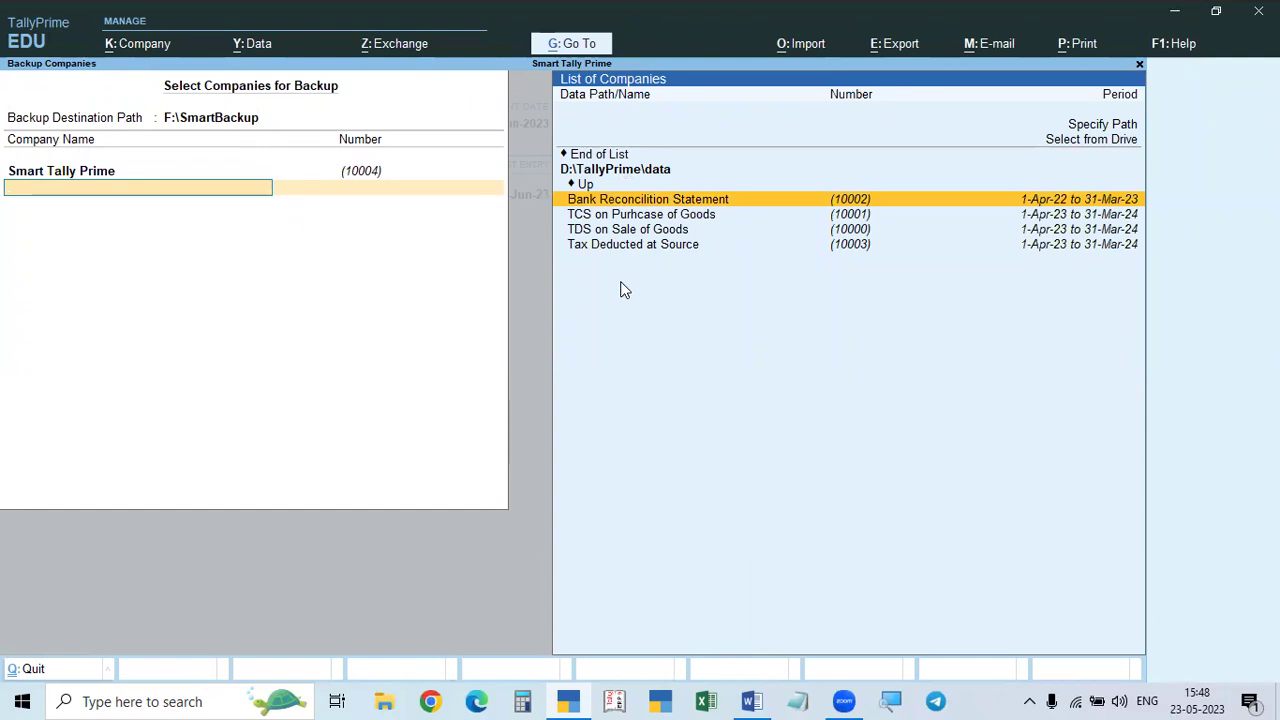
Step: Look at the All Items option in the company list, keeping Smart Tally Prime as the backup company
{"action": "key", "text": "Up"}
{"action": "key", "text": "Up"}
{"action": "key", "text": "Down"}
{"action": "key", "text": "Down"}
{"action": "key", "text": "Up"}
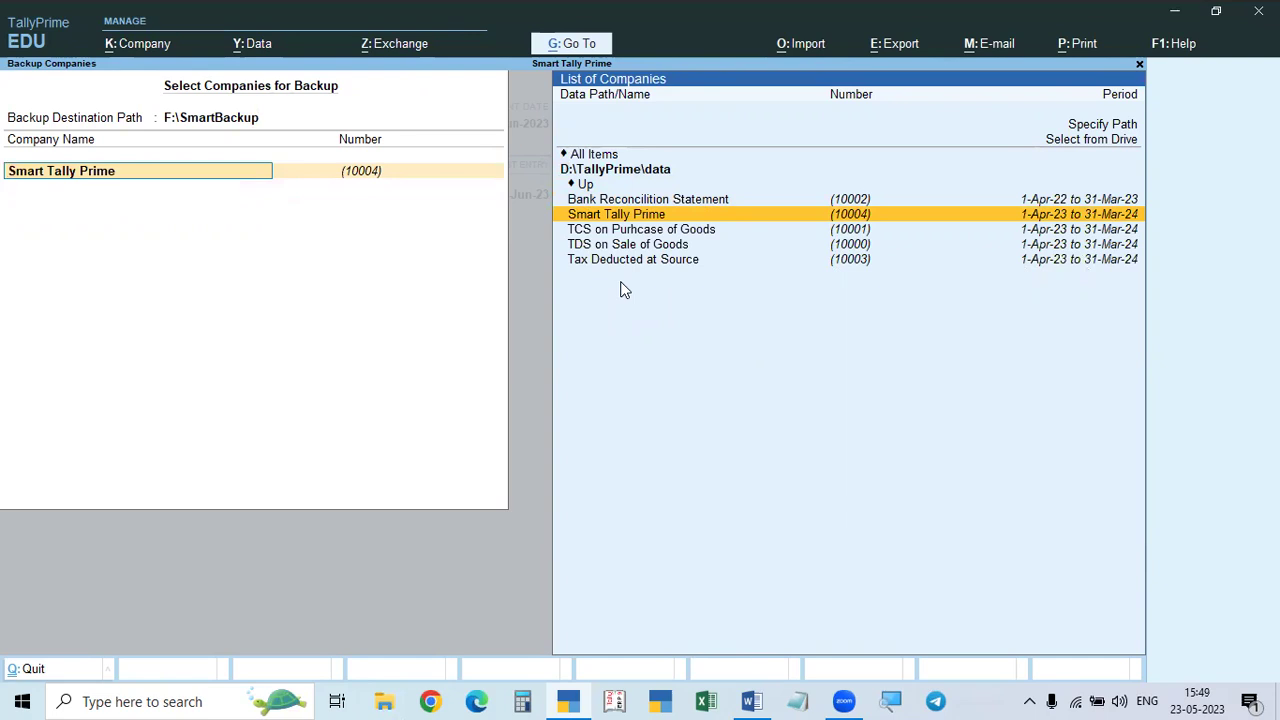
{"action": "key", "text": "Up"}
{"action": "key", "text": "Up"}
{"action": "key", "text": "Up"}
{"action": "key", "text": "Up"}
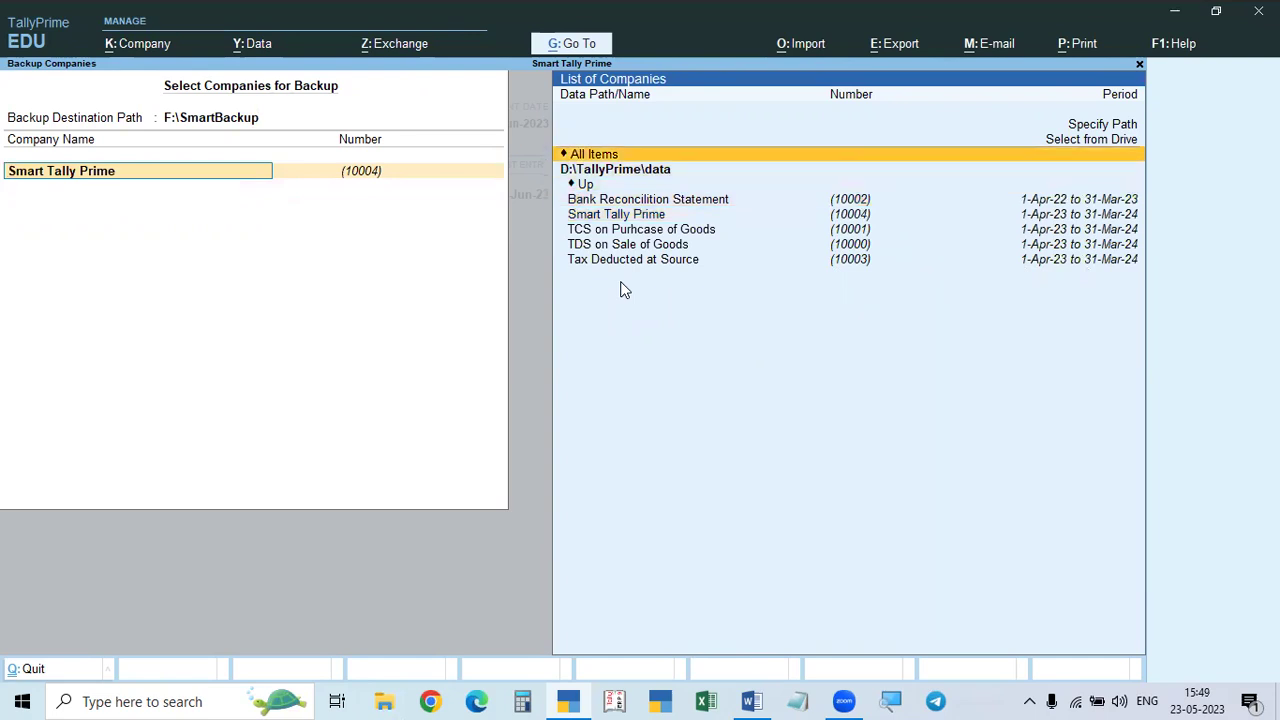
{"action": "key", "text": "Down"}
{"action": "key", "text": "Down"}
{"action": "key", "text": "Down"}
{"action": "key", "text": "Down"}
{"action": "key", "text": "Return"}
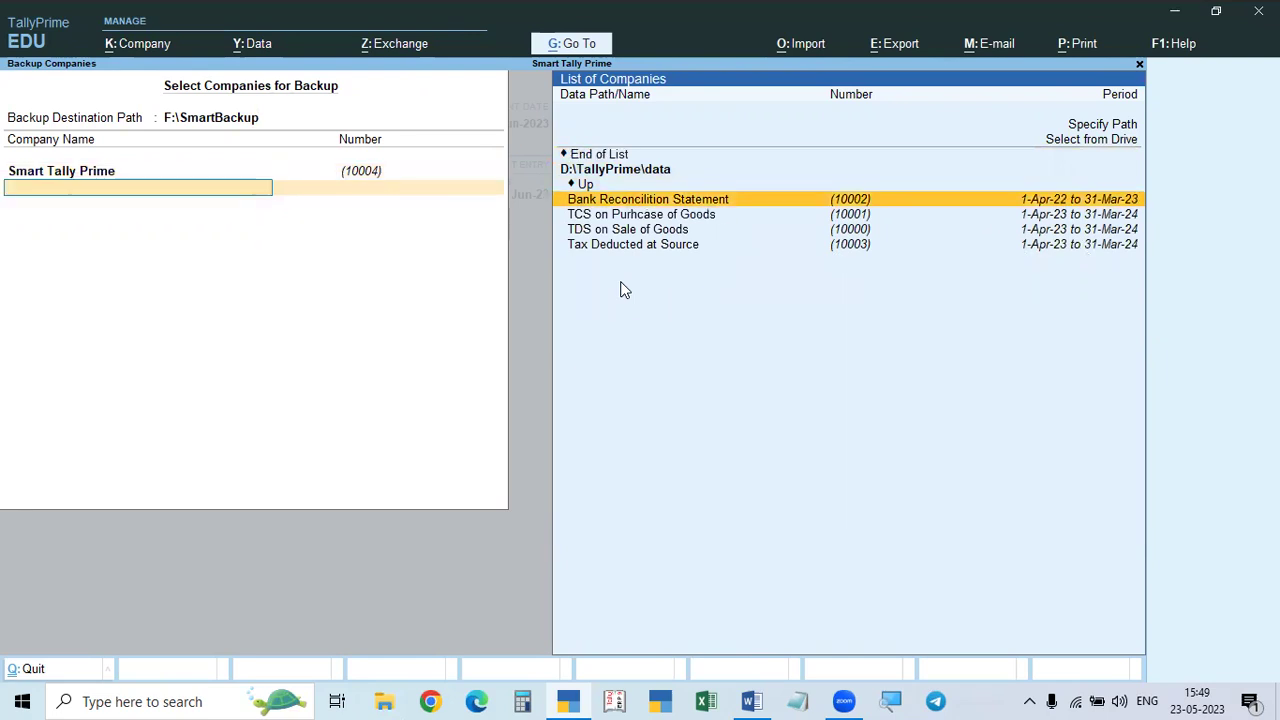
Step: End the list of companies and accept the backup
{"action": "key", "text": "Up"}
{"action": "key", "text": "Up"}
{"action": "key", "text": "Up"}
{"action": "key", "text": "Return"}
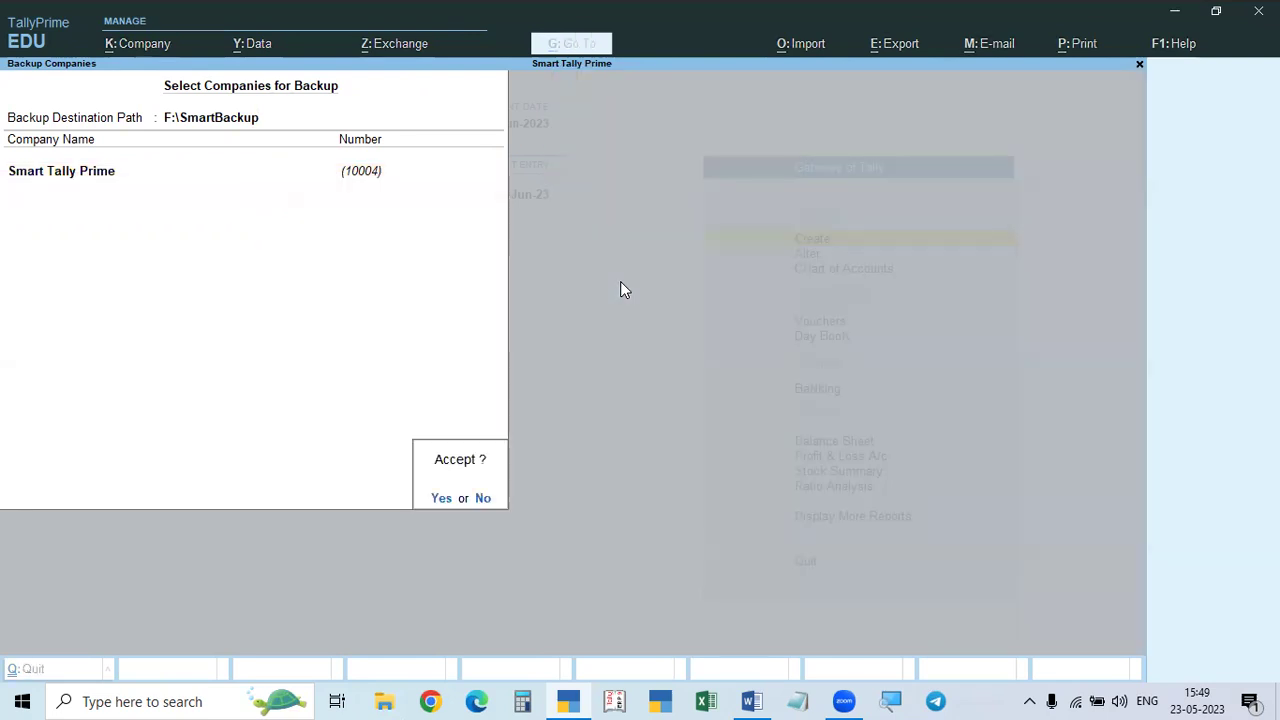
{"action": "key", "text": "Return"}
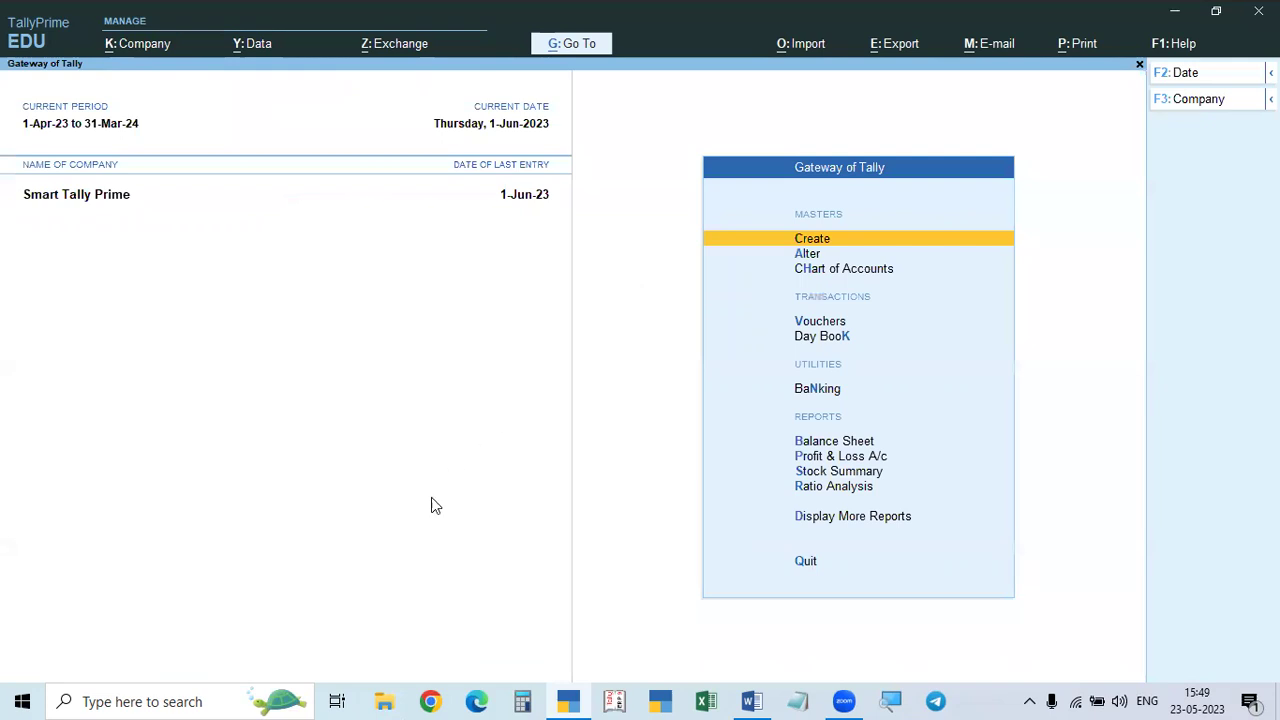
Step: Switch to File Explorer and check Local Disk (F:) for the SmartBackup folder
{"action": "left_click", "coordinate": [384, 700]}
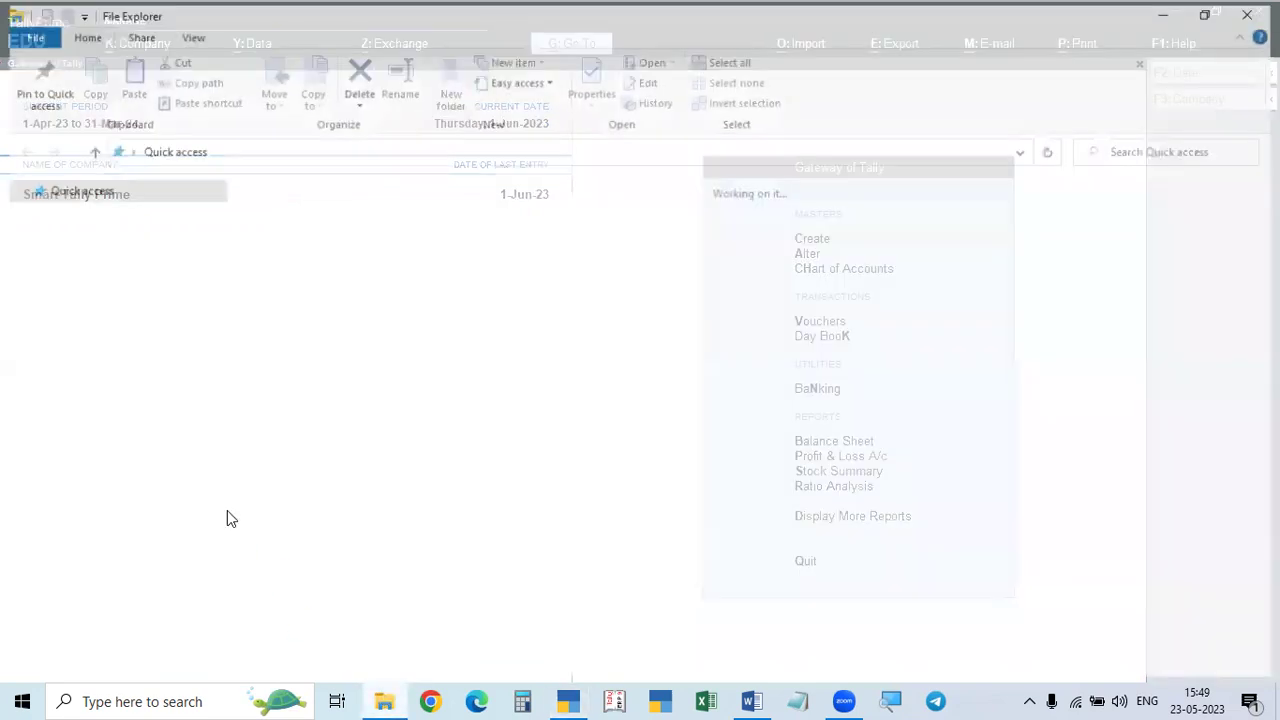
{"action": "left_click", "coordinate": [90, 473]}
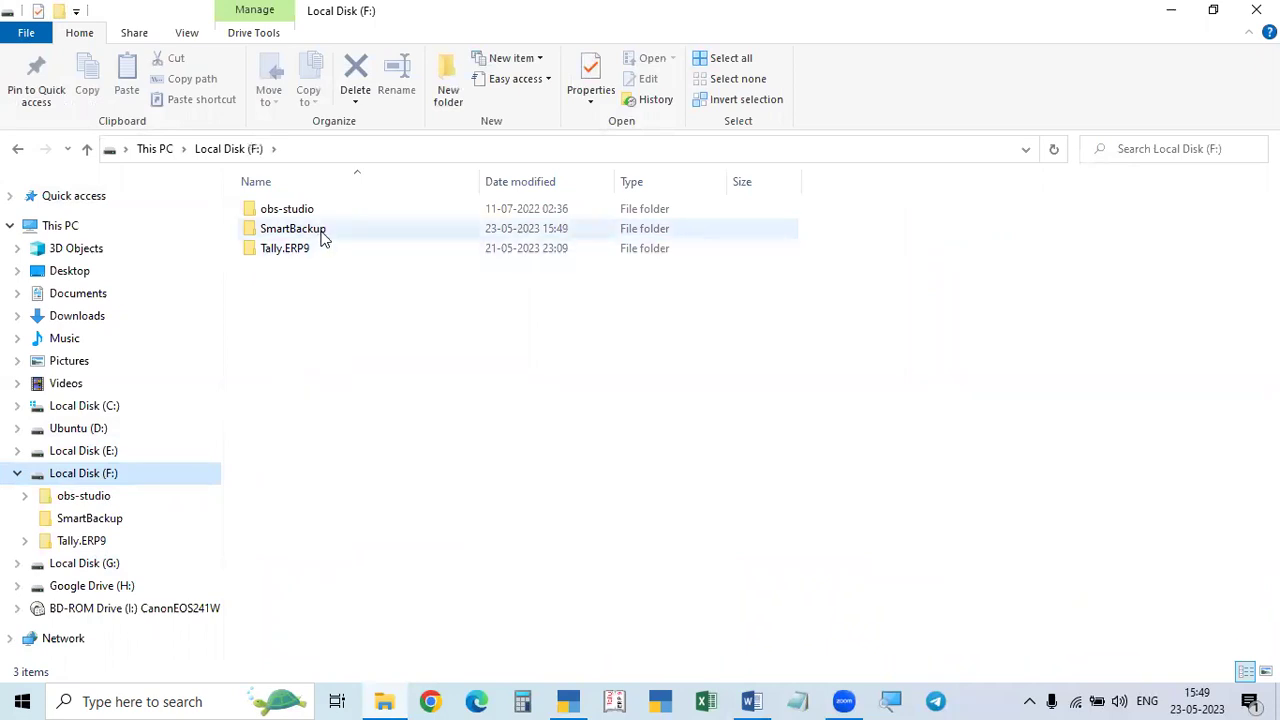
{"action": "mouse_move", "coordinate": [318, 234]}
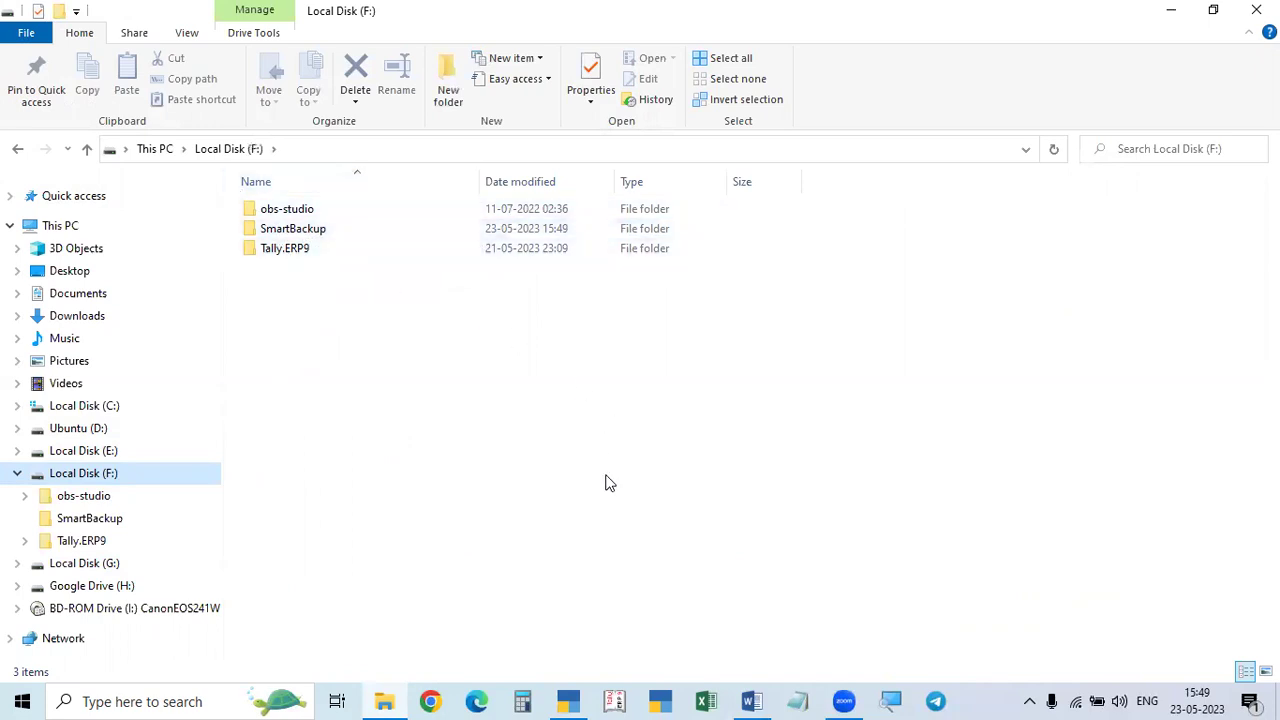
{"action": "left_click", "coordinate": [668, 439]}
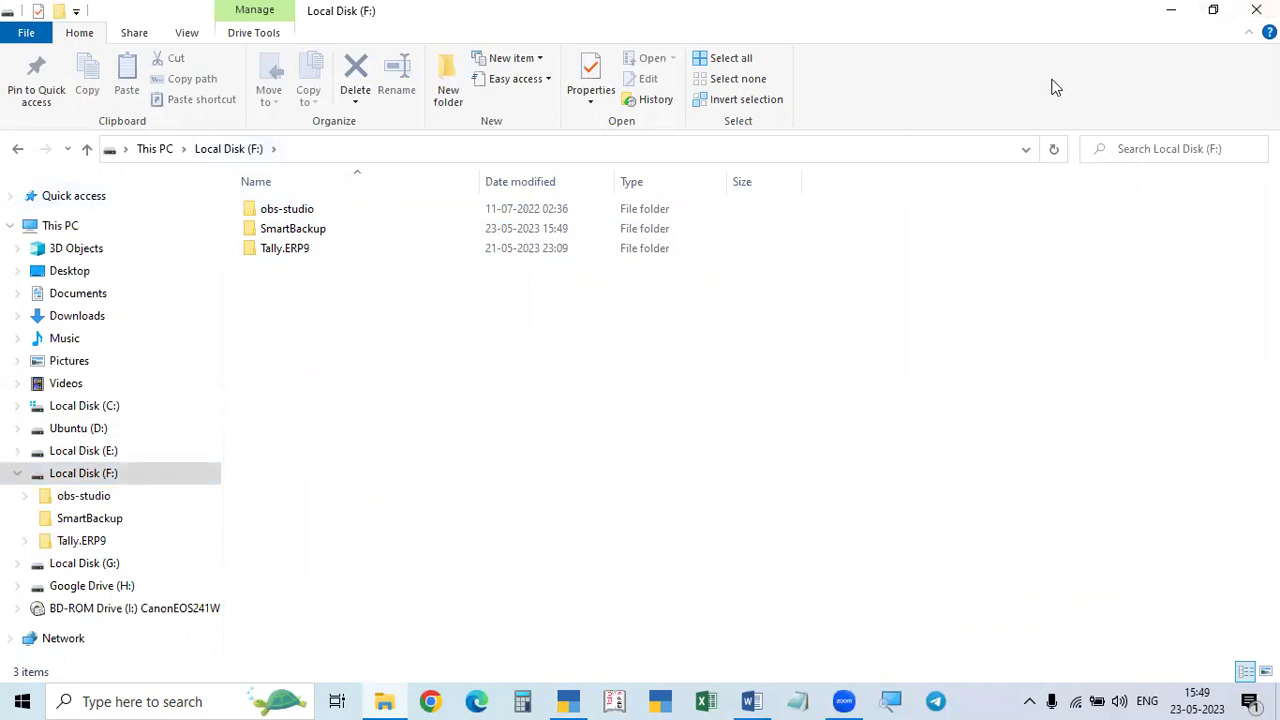
Step: Close File Explorer, switch to Chrome and start a new message in Gmail
{"action": "left_click", "coordinate": [1257, 10]}
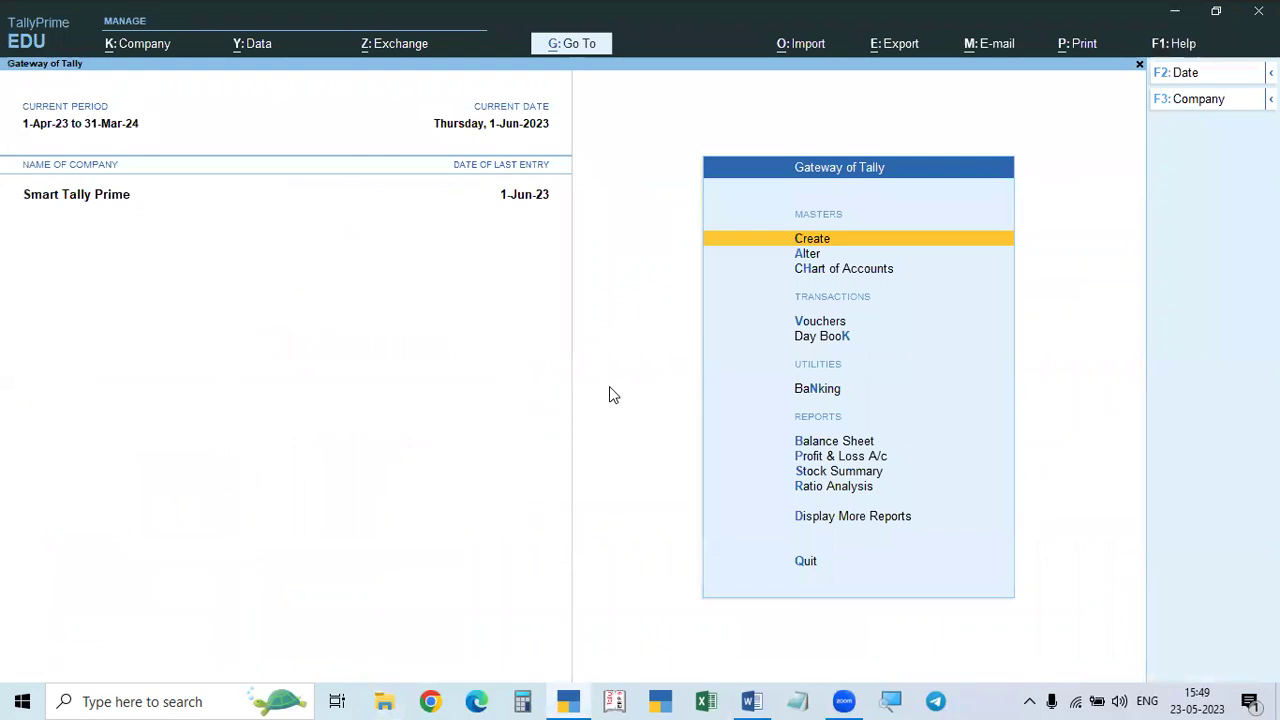
{"action": "left_click", "coordinate": [429, 703]}
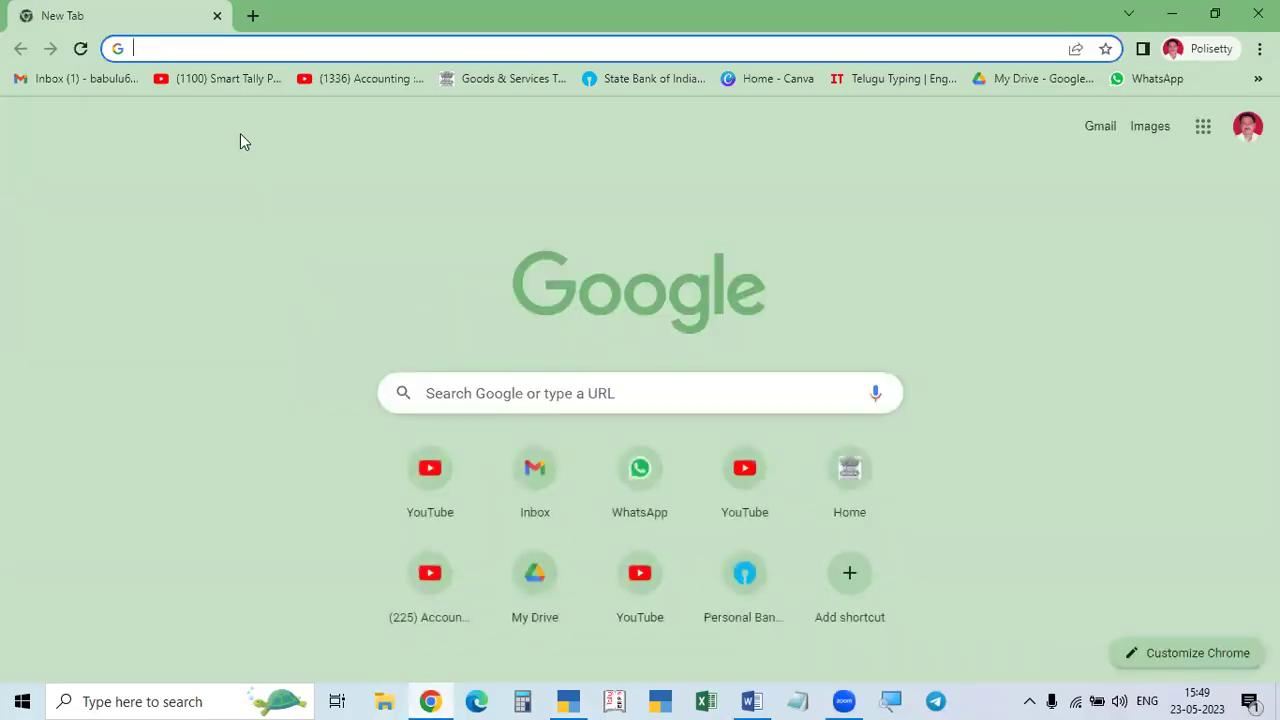
{"action": "left_click", "coordinate": [86, 80]}
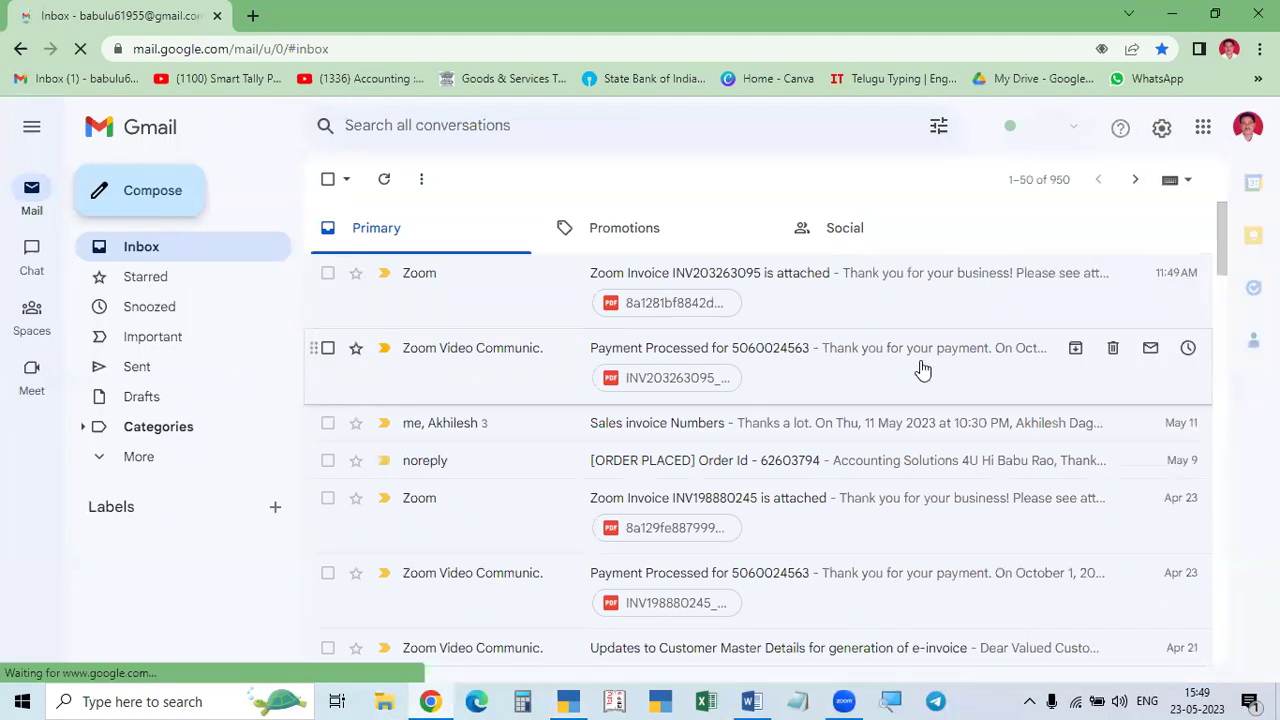
{"action": "left_click", "coordinate": [166, 208]}
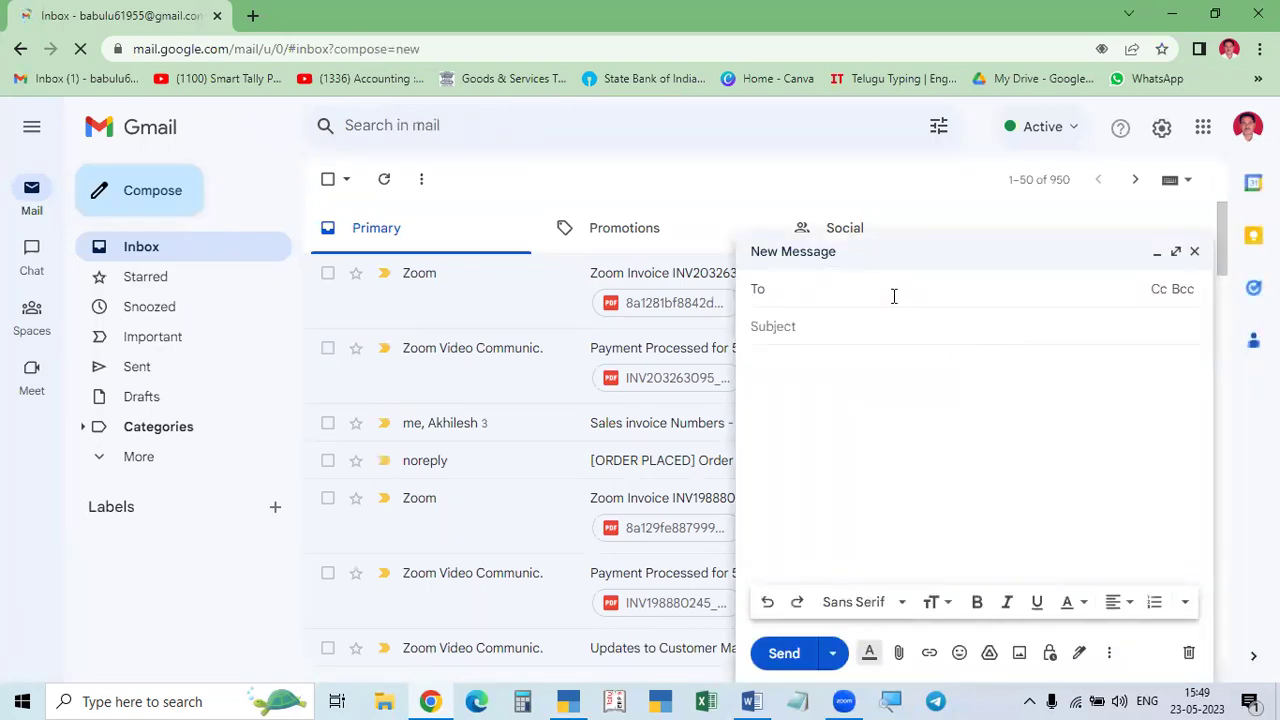
Step: Enter the recipient's e-mail address in the new message and set the subject to Smart Backup
{"action": "type", "text": "babu"}
{"action": "left_click", "coordinate": [892, 333]}
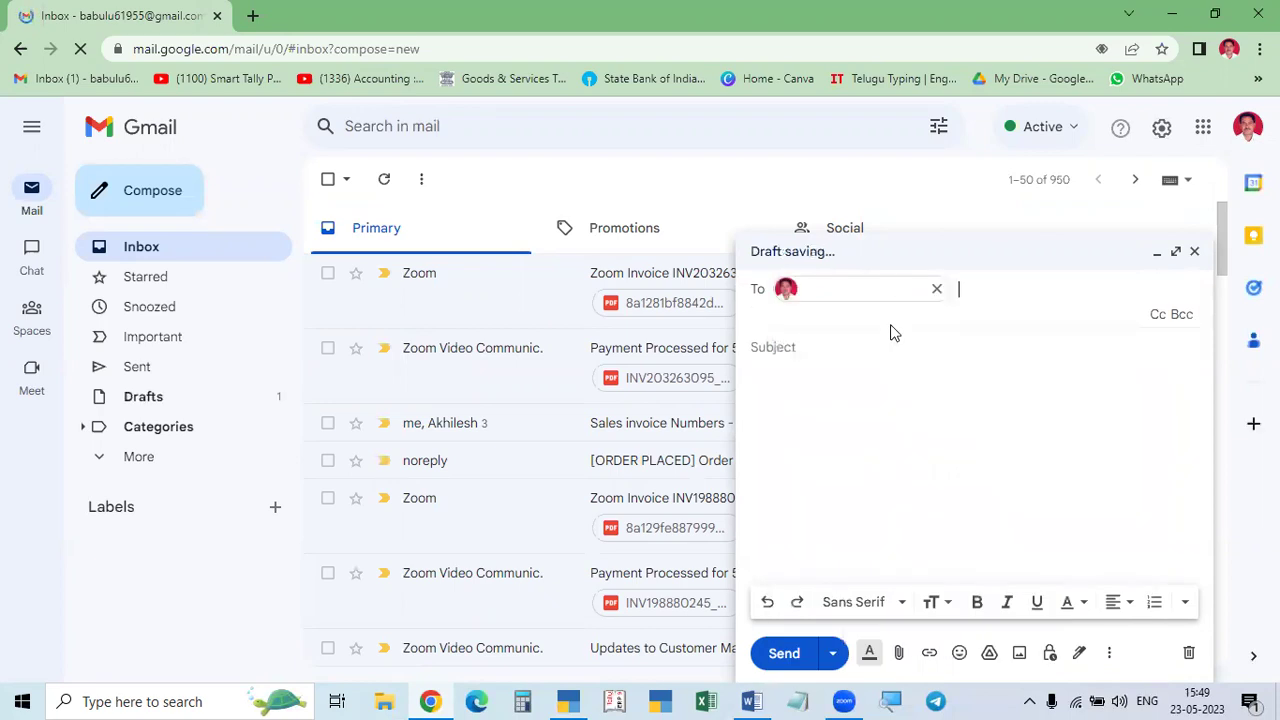
{"action": "left_click", "coordinate": [880, 345]}
{"action": "type", "text": "Smart Backup"}
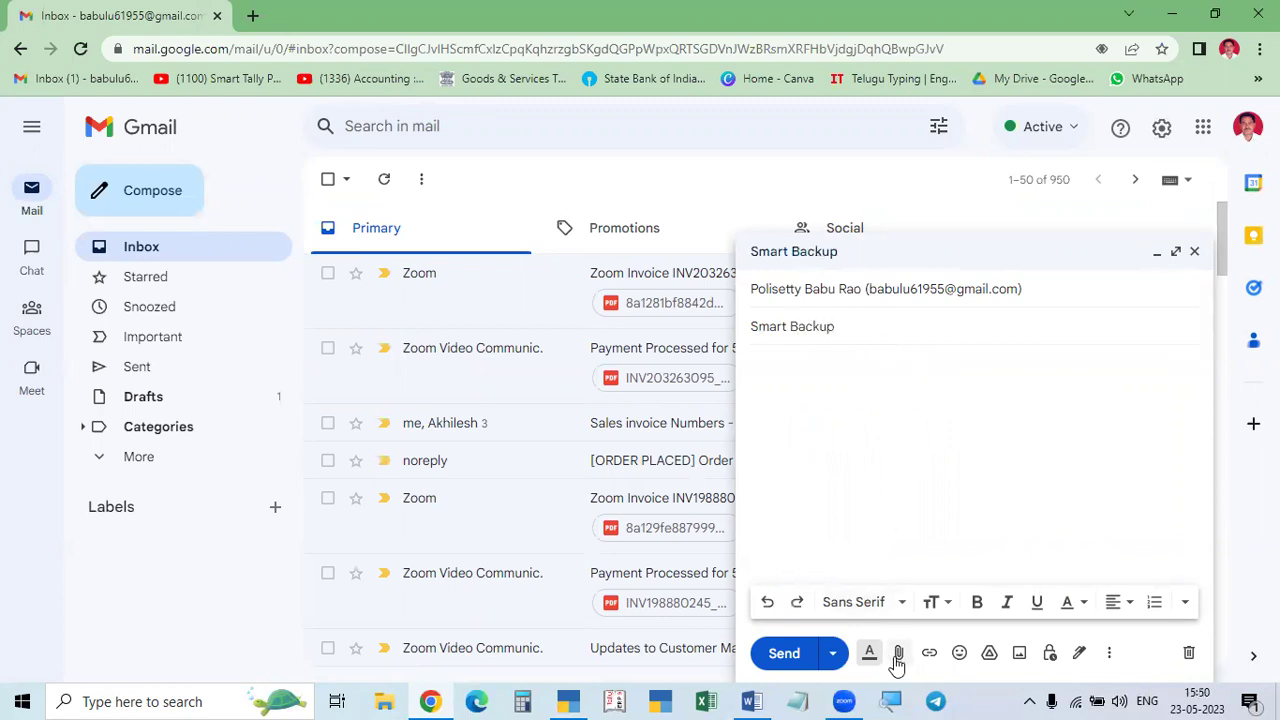
{"action": "key", "text": "Tab"}
Step: Attach the backup file TBK900_10004 from the SmartBackup folder on Local Disk (F:) to the message
{"action": "left_click", "coordinate": [899, 654]}
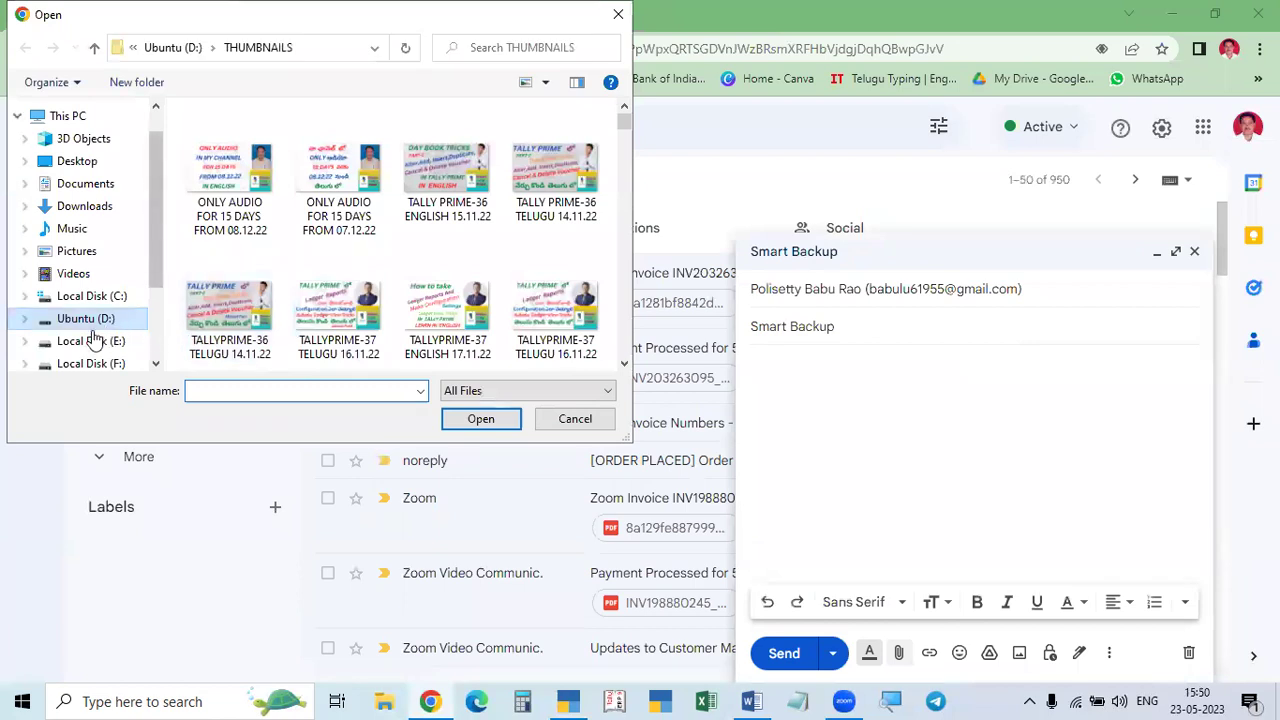
{"action": "scroll", "coordinate": [110, 335], "scroll_direction": "down", "scroll_amount": 1}
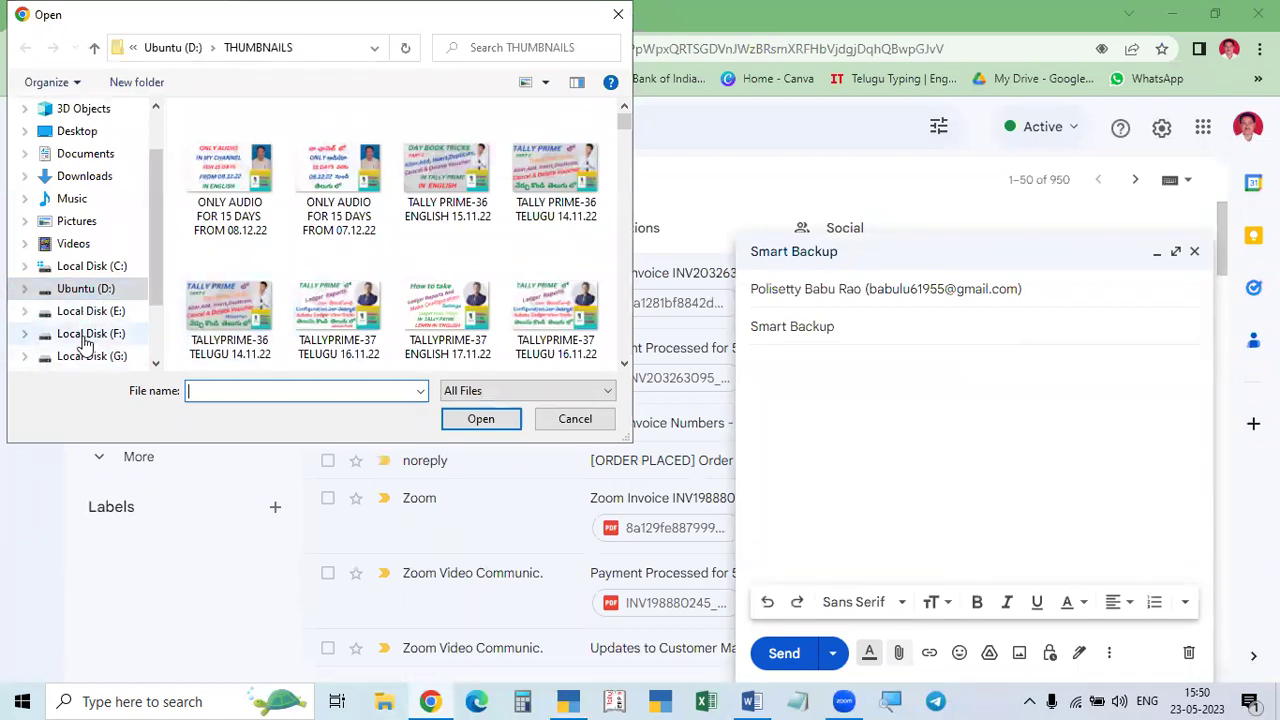
{"action": "left_click", "coordinate": [88, 338]}
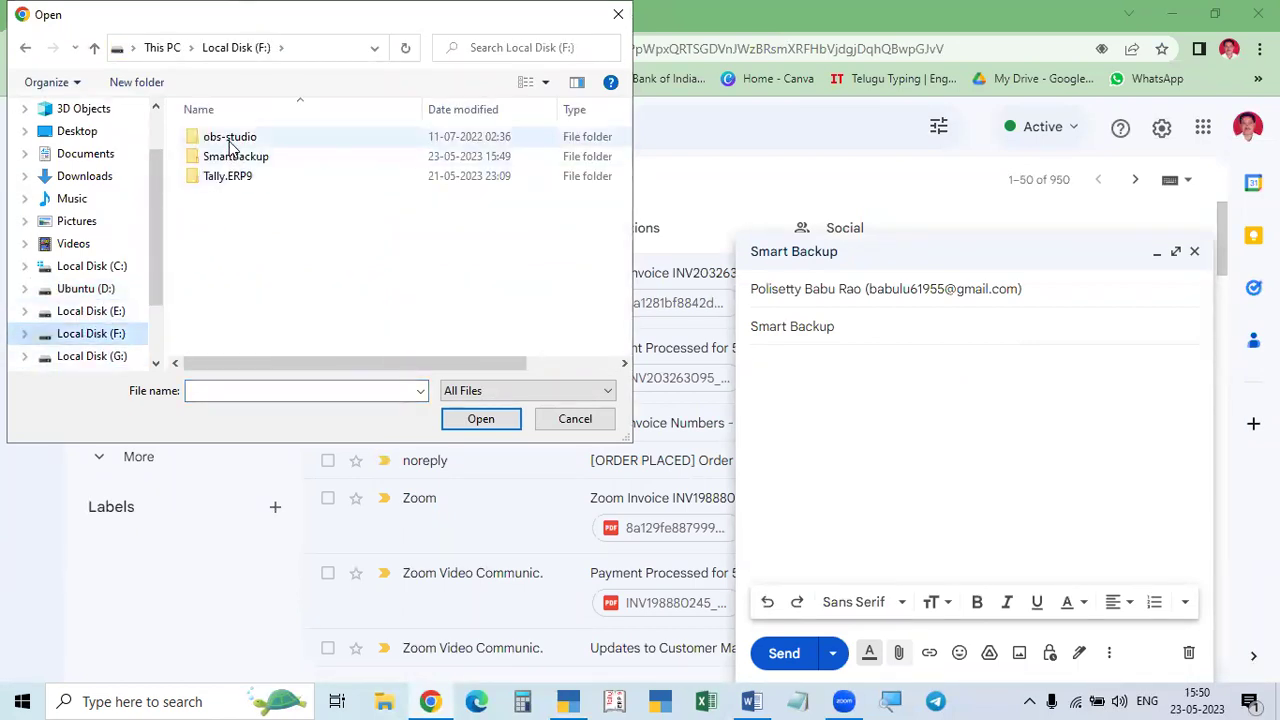
{"action": "left_click", "coordinate": [251, 163]}
{"action": "left_click", "coordinate": [251, 161]}
{"action": "key", "text": "Escape"}
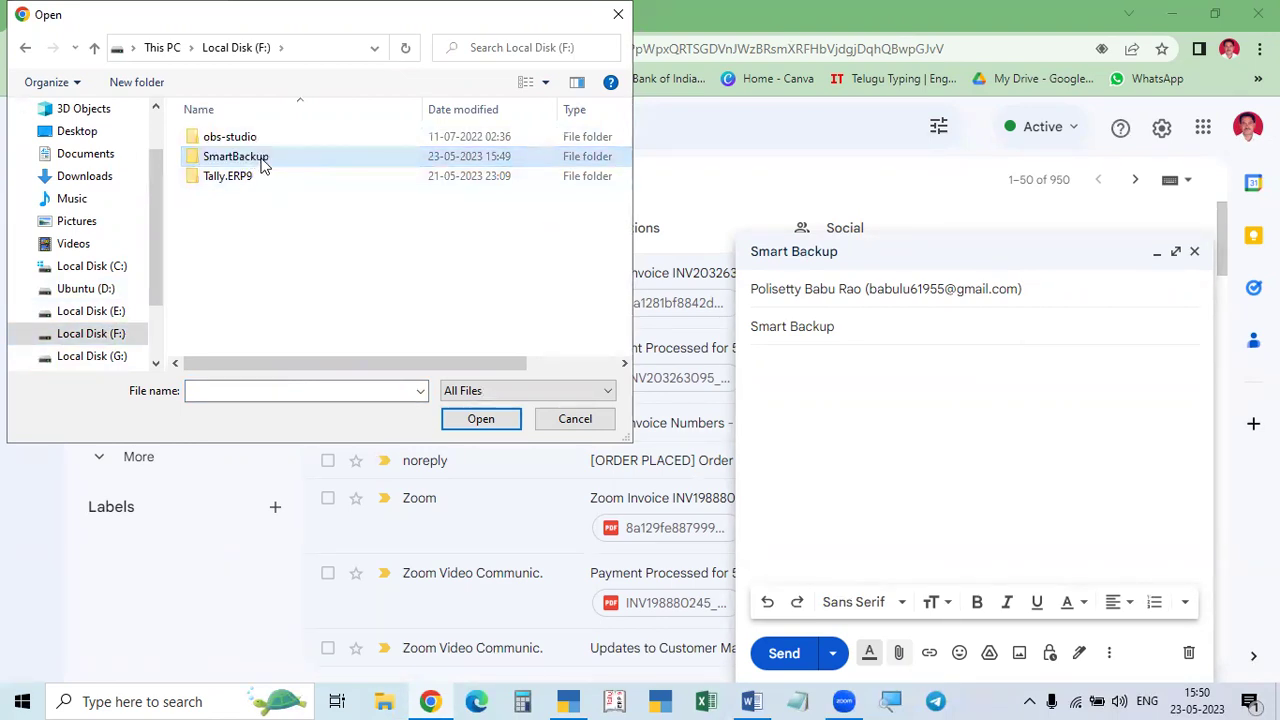
{"action": "double_click", "coordinate": [262, 165]}
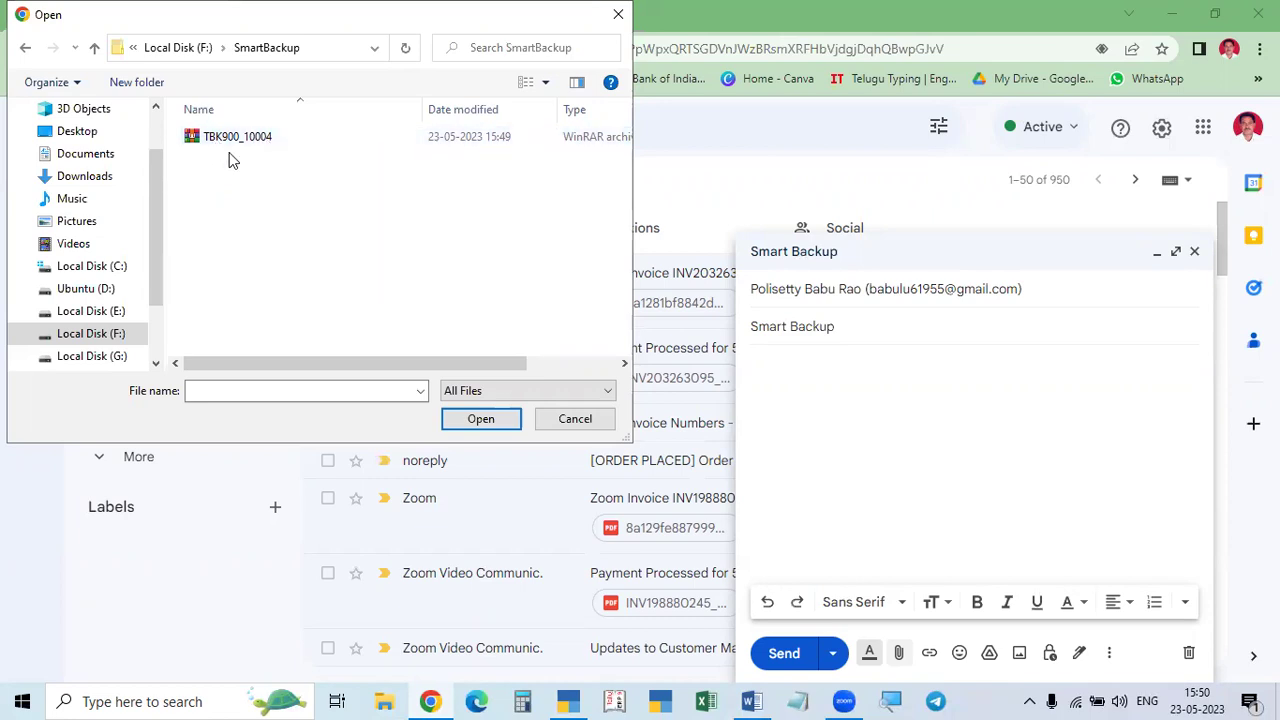
{"action": "left_click", "coordinate": [239, 140]}
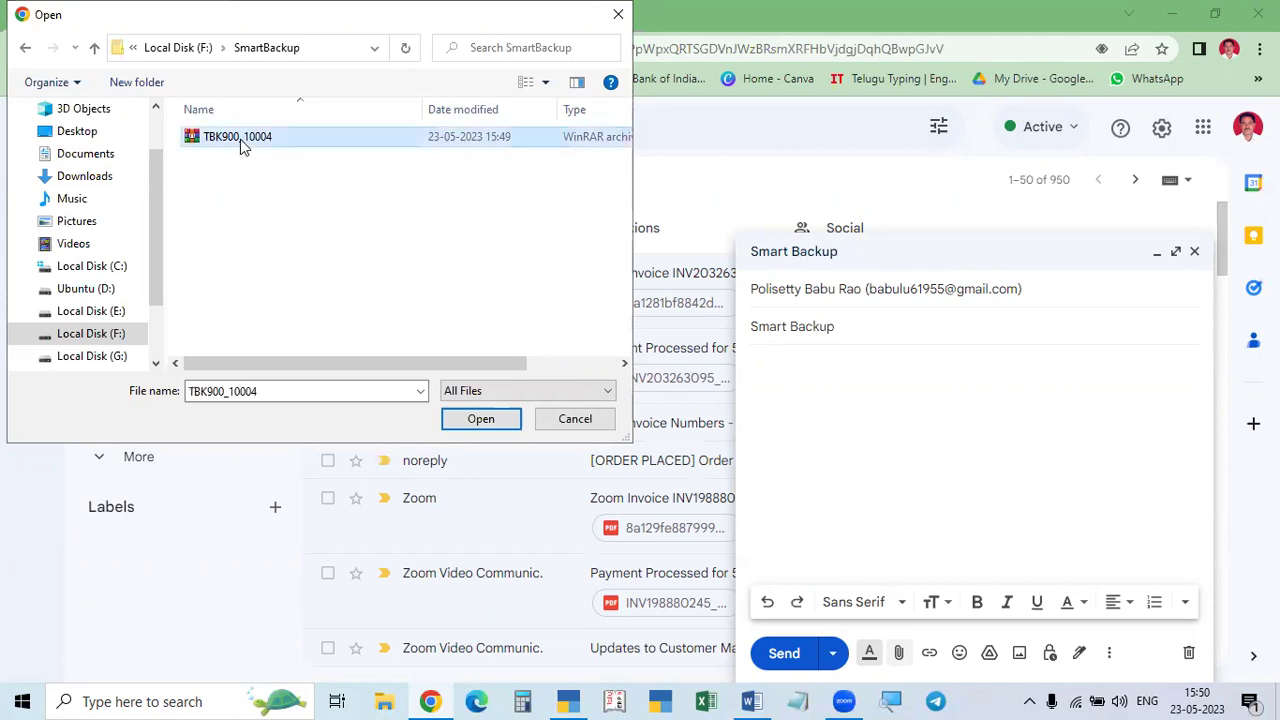
{"action": "left_click", "coordinate": [491, 421]}
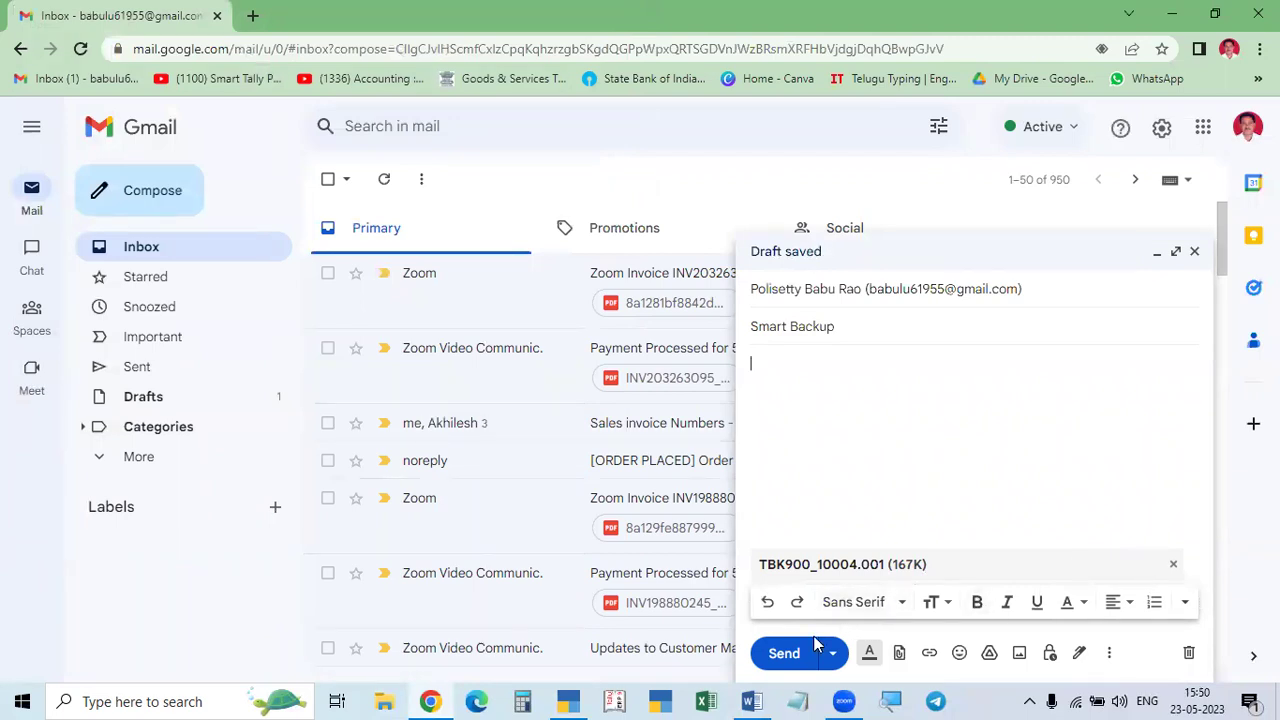
Step: Send the e-mail and open the received Smart Backup message to check its attachment
{"action": "left_click", "coordinate": [786, 656]}
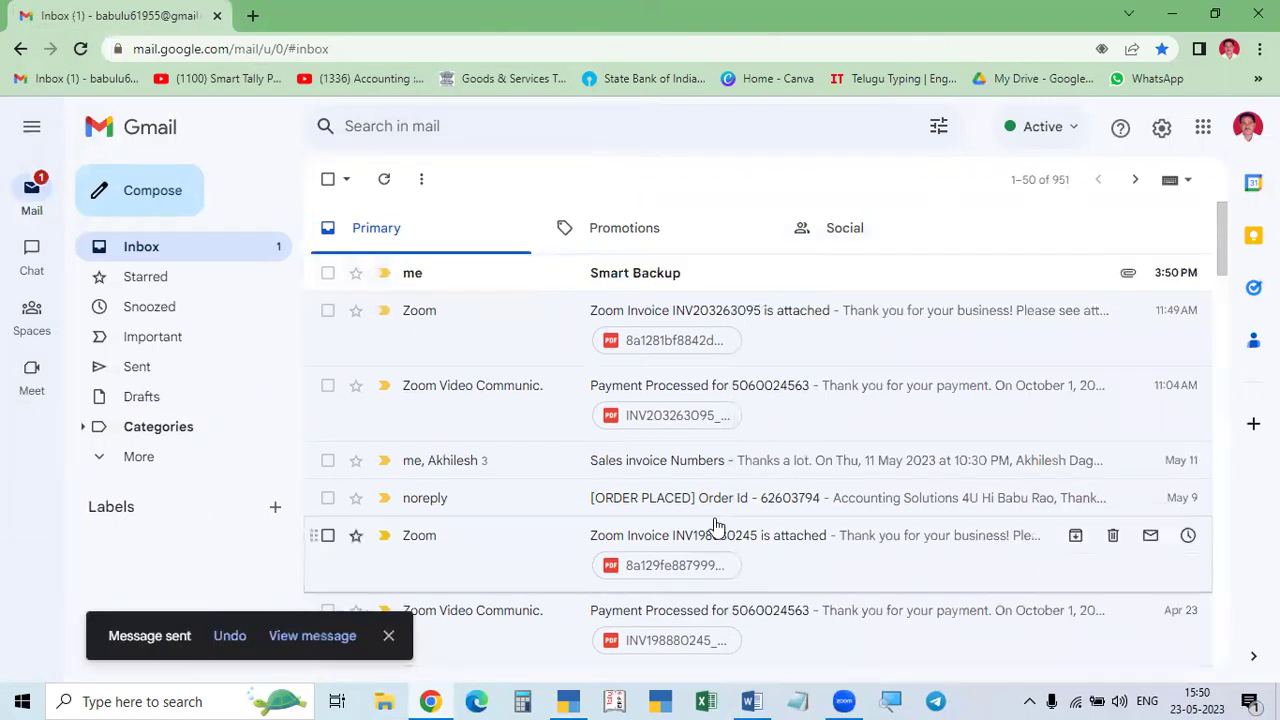
{"action": "left_click", "coordinate": [625, 285]}
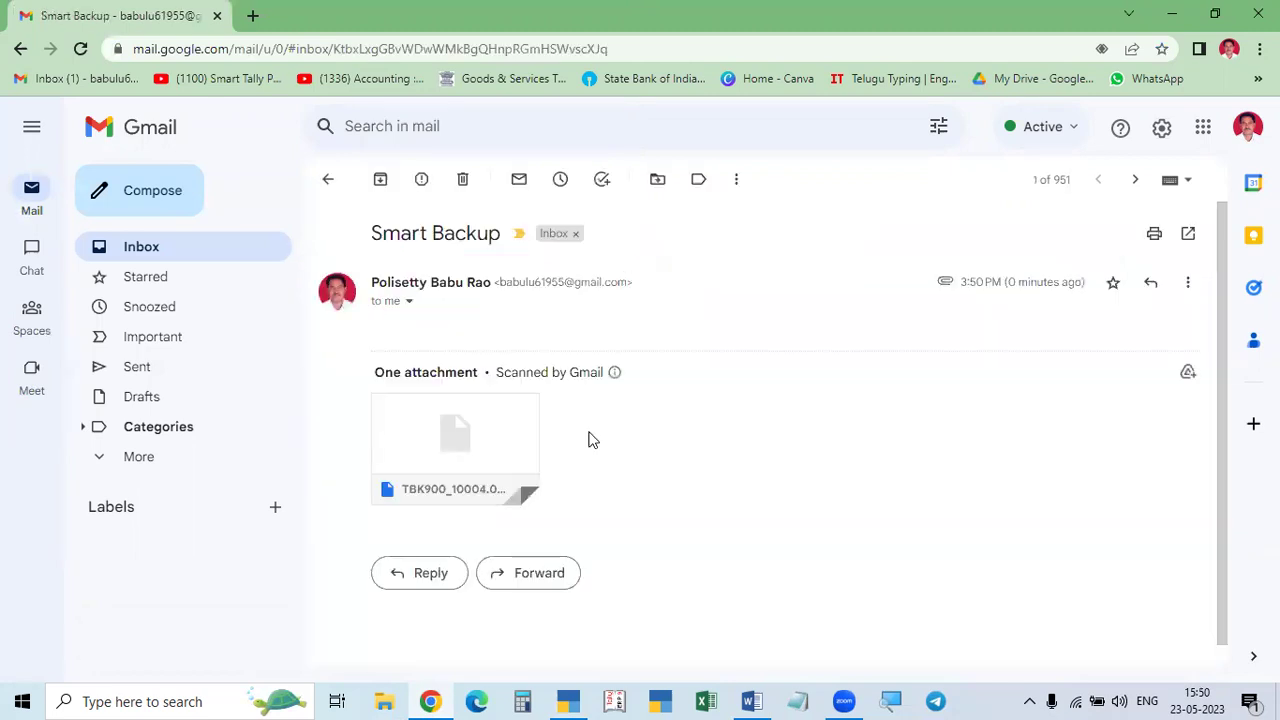
{"action": "mouse_move", "coordinate": [414, 480]}
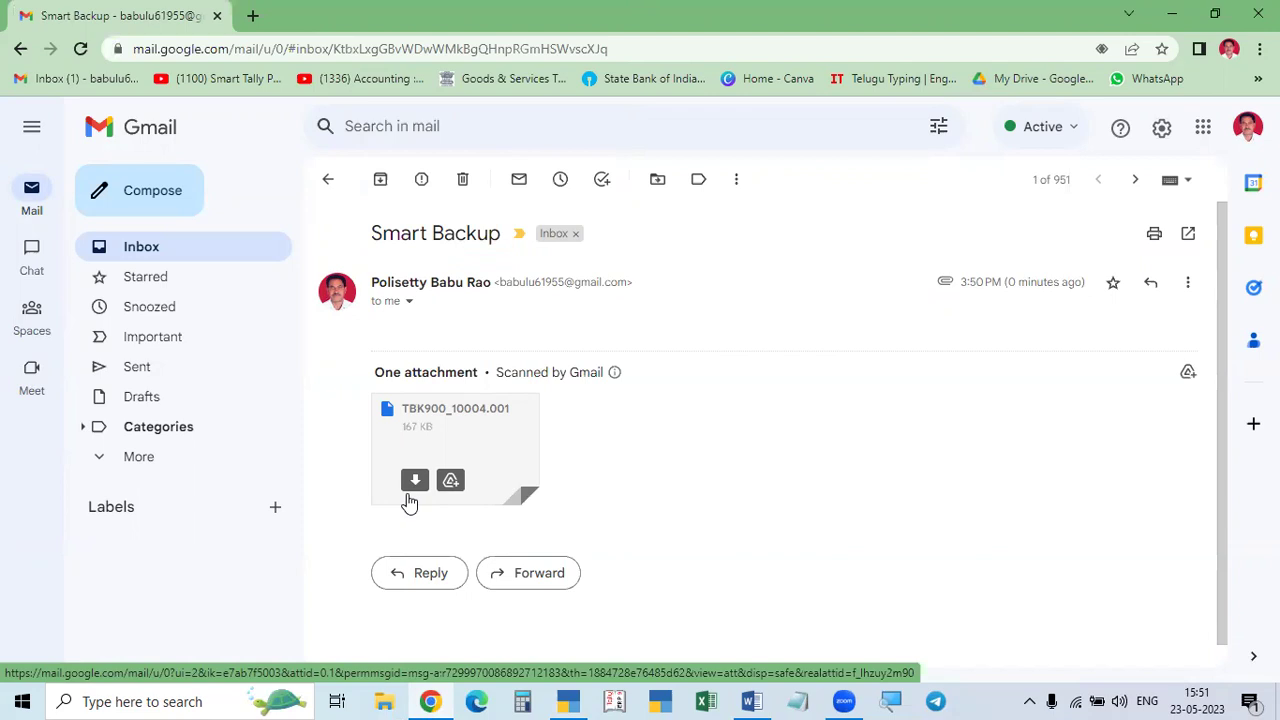
Step: Switch to TallyPrime and look at the Restore Companies screen with its destination path and company list
{"action": "left_click", "coordinate": [568, 701]}
{"action": "left_click", "coordinate": [239, 45]}
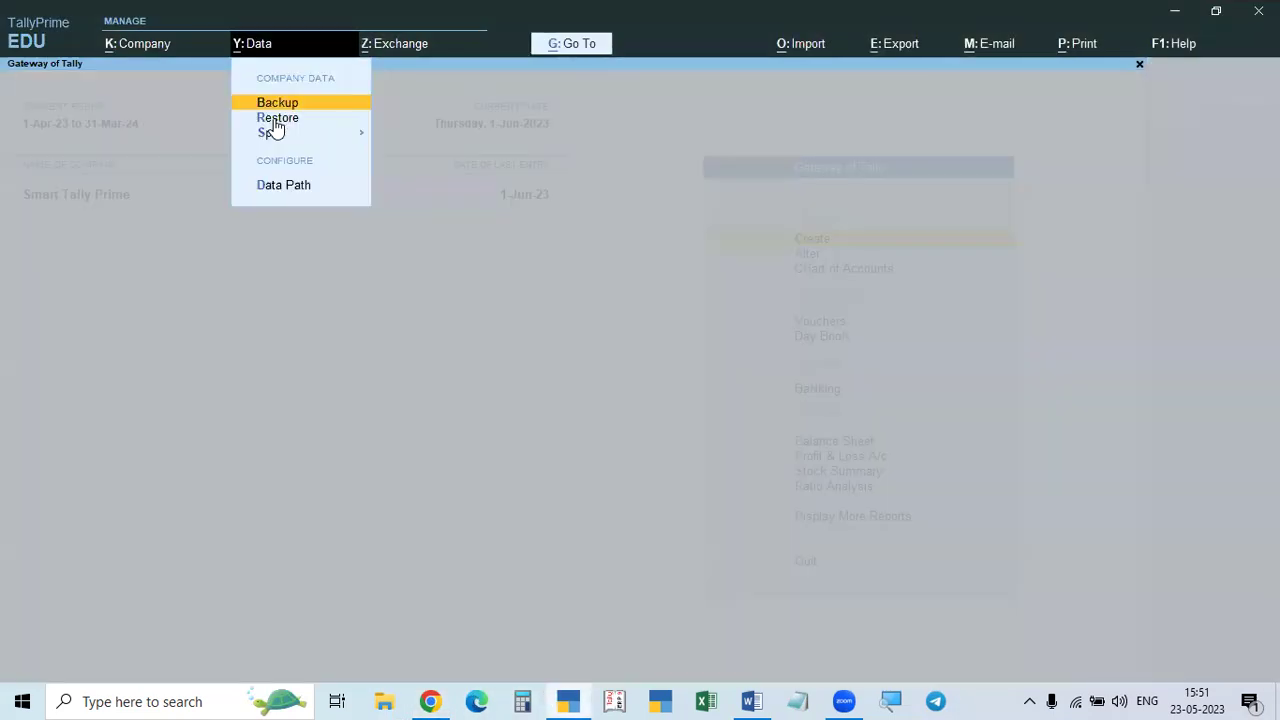
{"action": "left_click", "coordinate": [277, 119]}
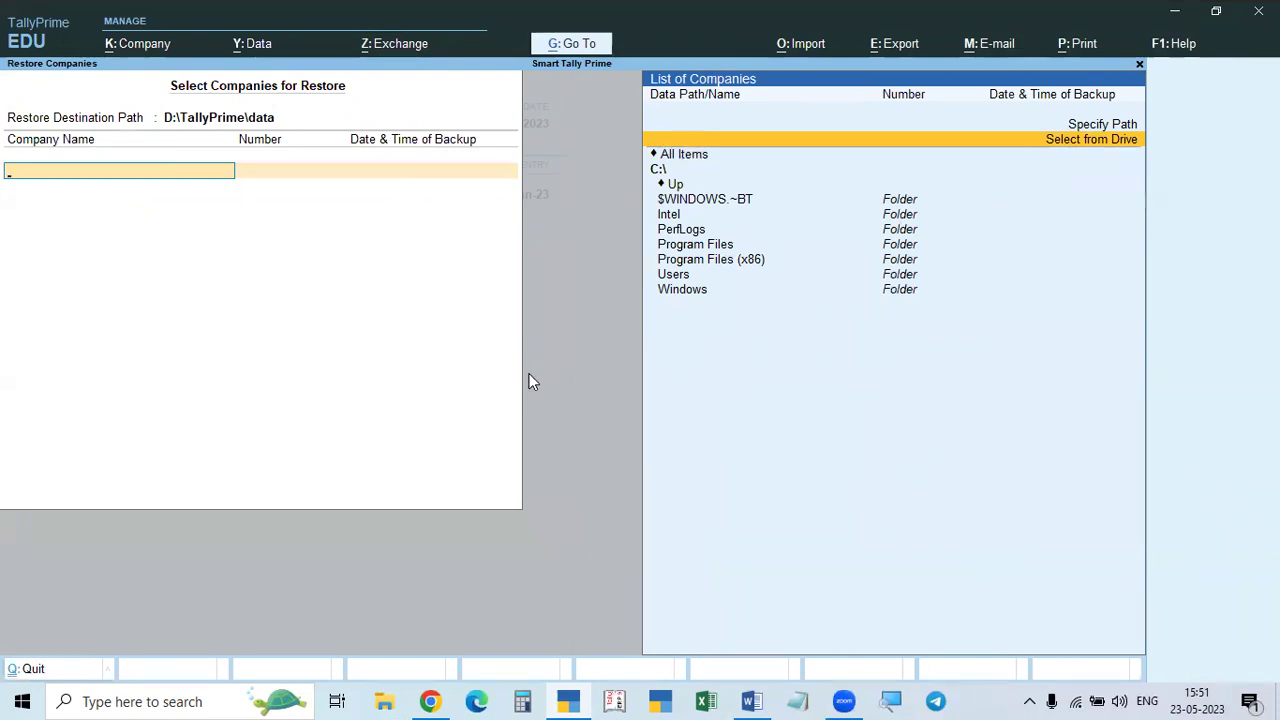
{"action": "key", "text": "Escape"}
{"action": "key", "text": "y"}
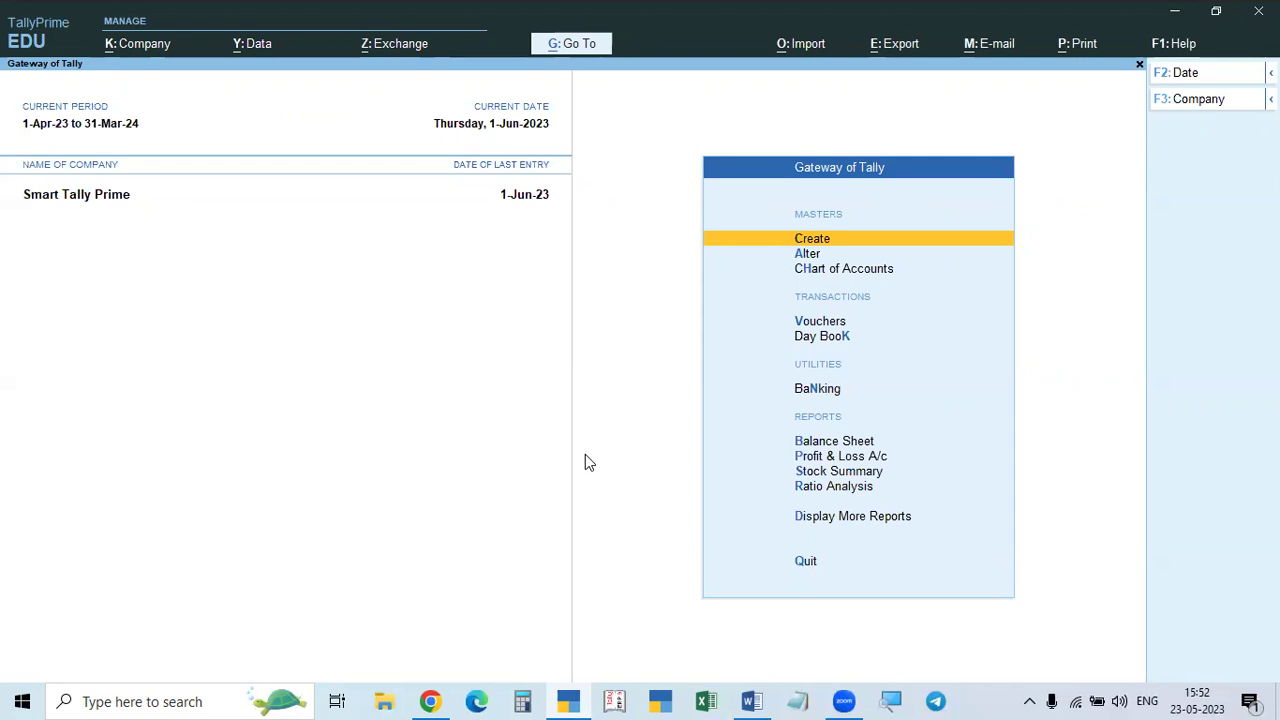
Step: Switch to Chrome, delete the Smart Backup e-mail and check the Sent mail for it
{"action": "left_click", "coordinate": [430, 701]}
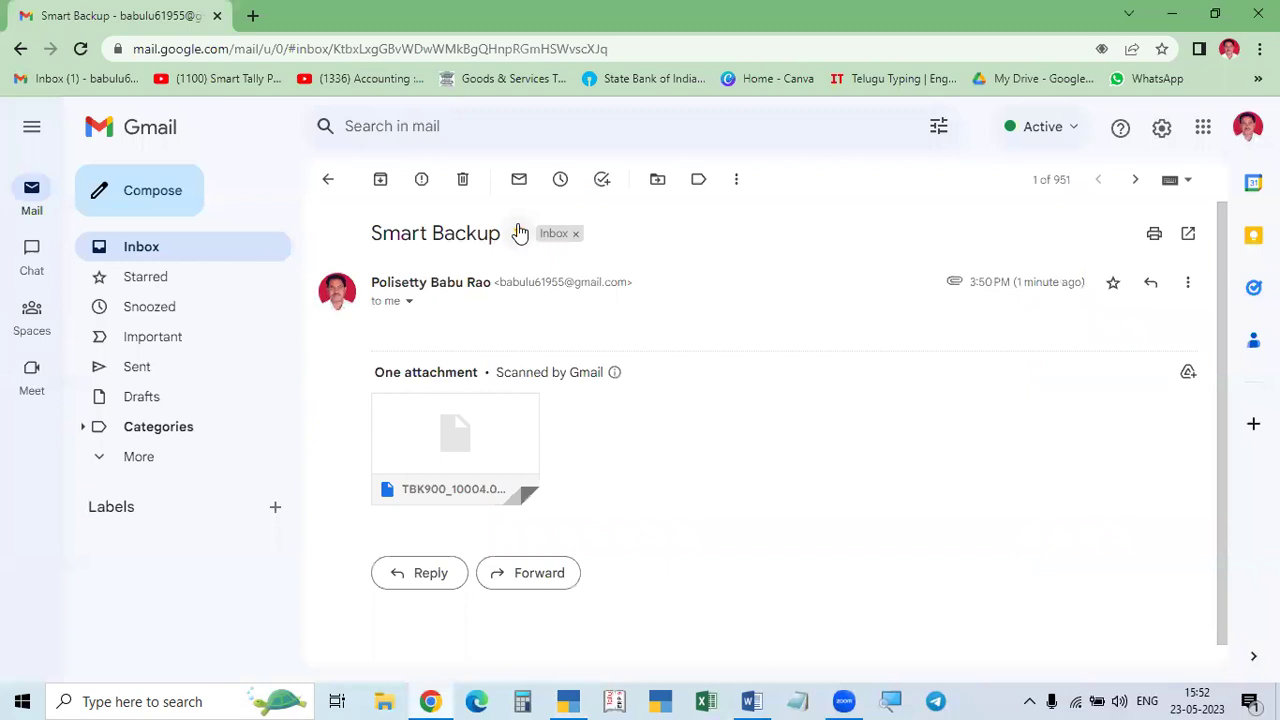
{"action": "left_click", "coordinate": [462, 182]}
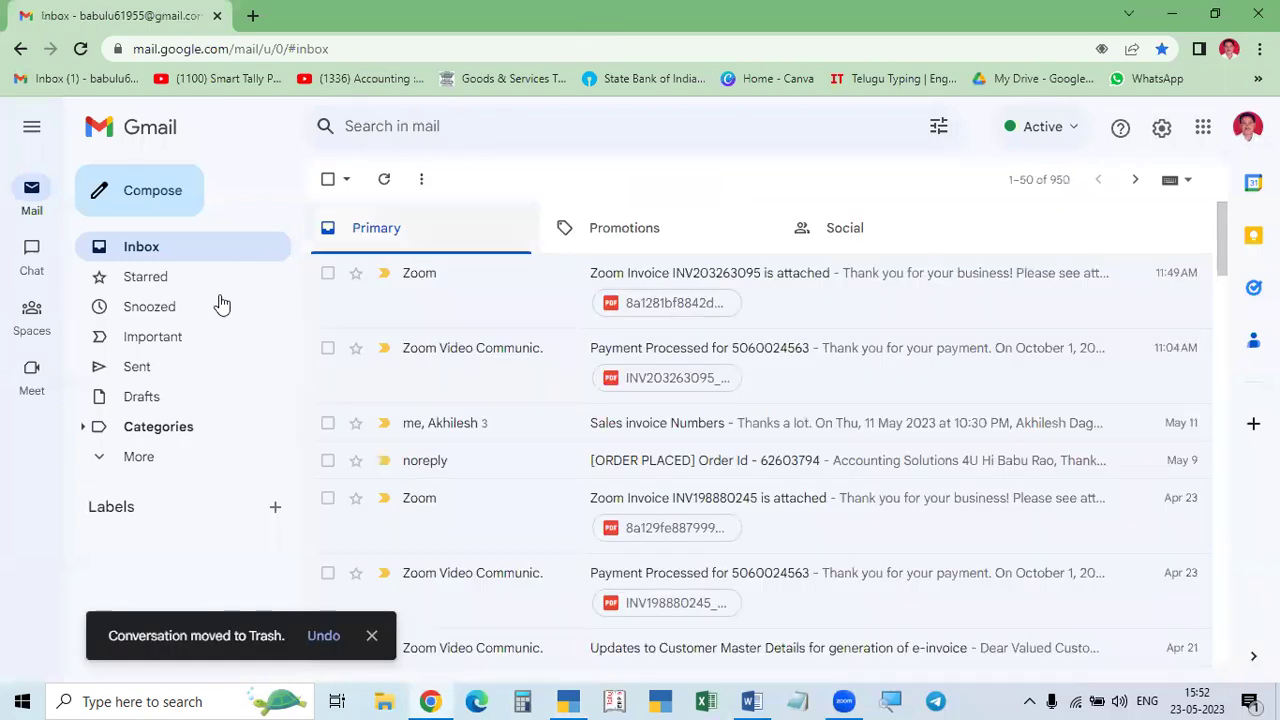
{"action": "left_click", "coordinate": [136, 370]}
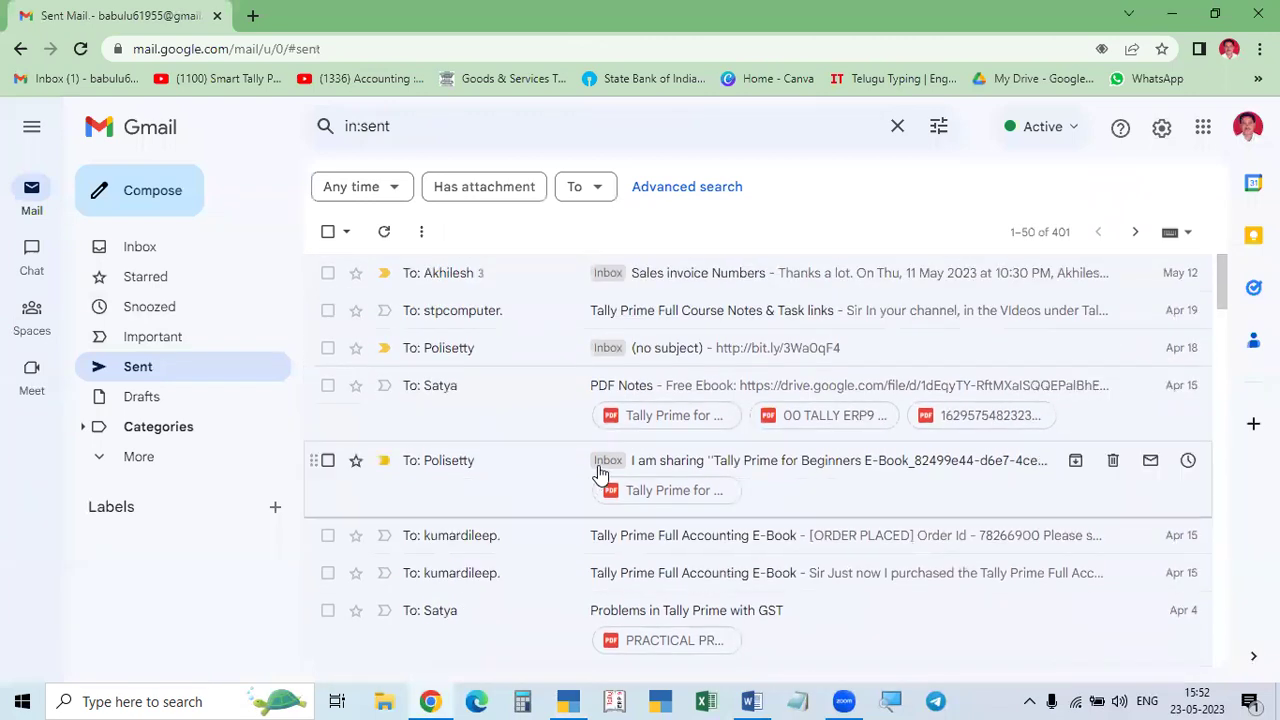
Step: Delete the SmartBackup folder from Local Disk (F:) in File Explorer and close the open windows to return to TallyPrime
{"action": "left_click", "coordinate": [390, 700]}
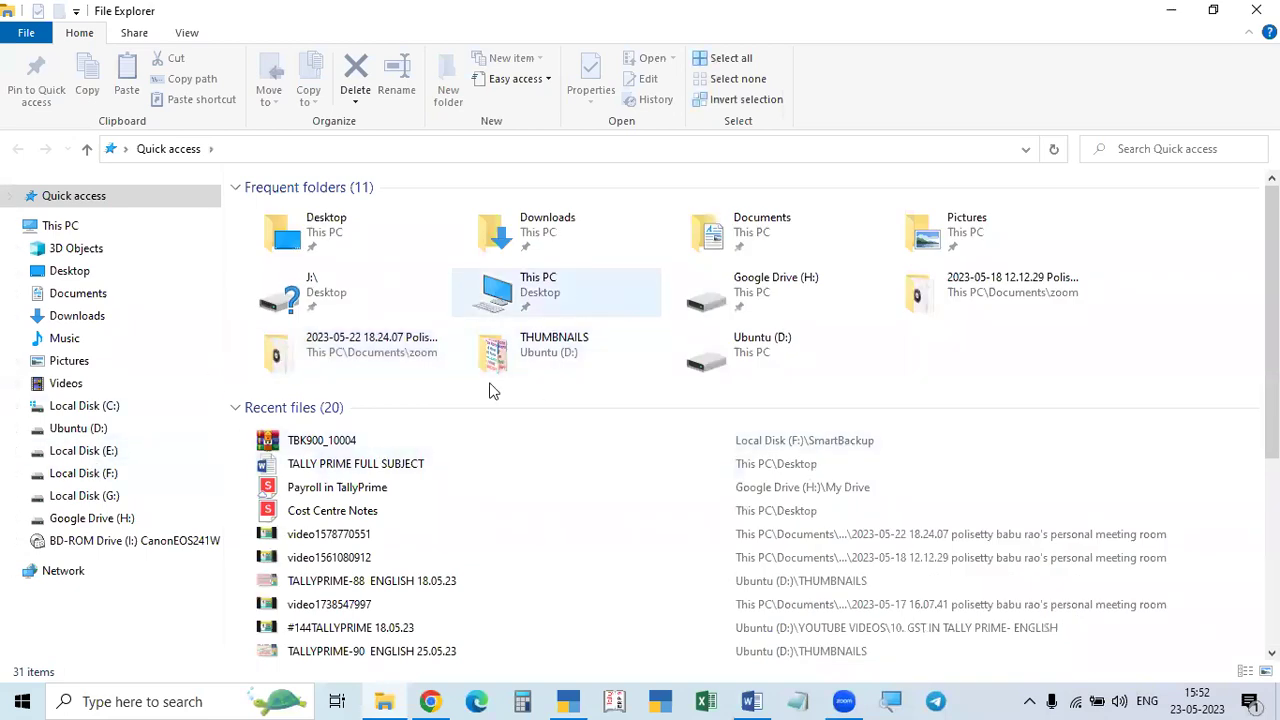
{"action": "left_click", "coordinate": [92, 476]}
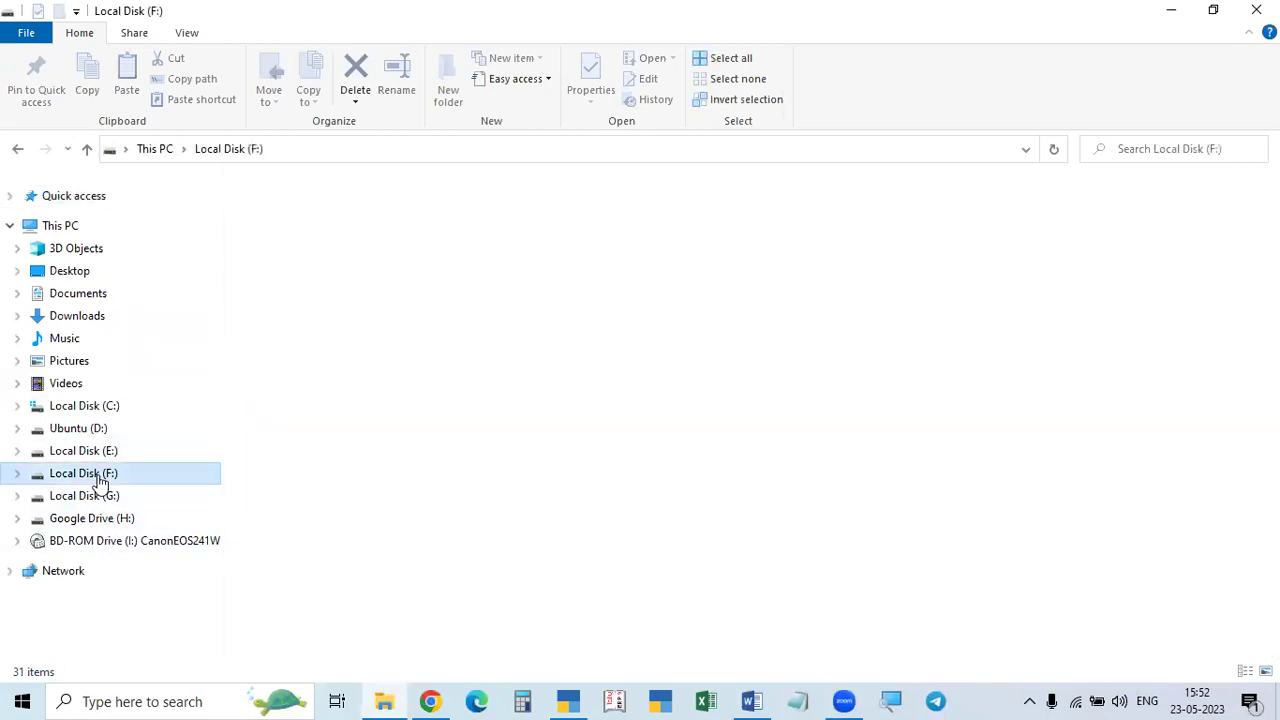
{"action": "left_click", "coordinate": [313, 230]}
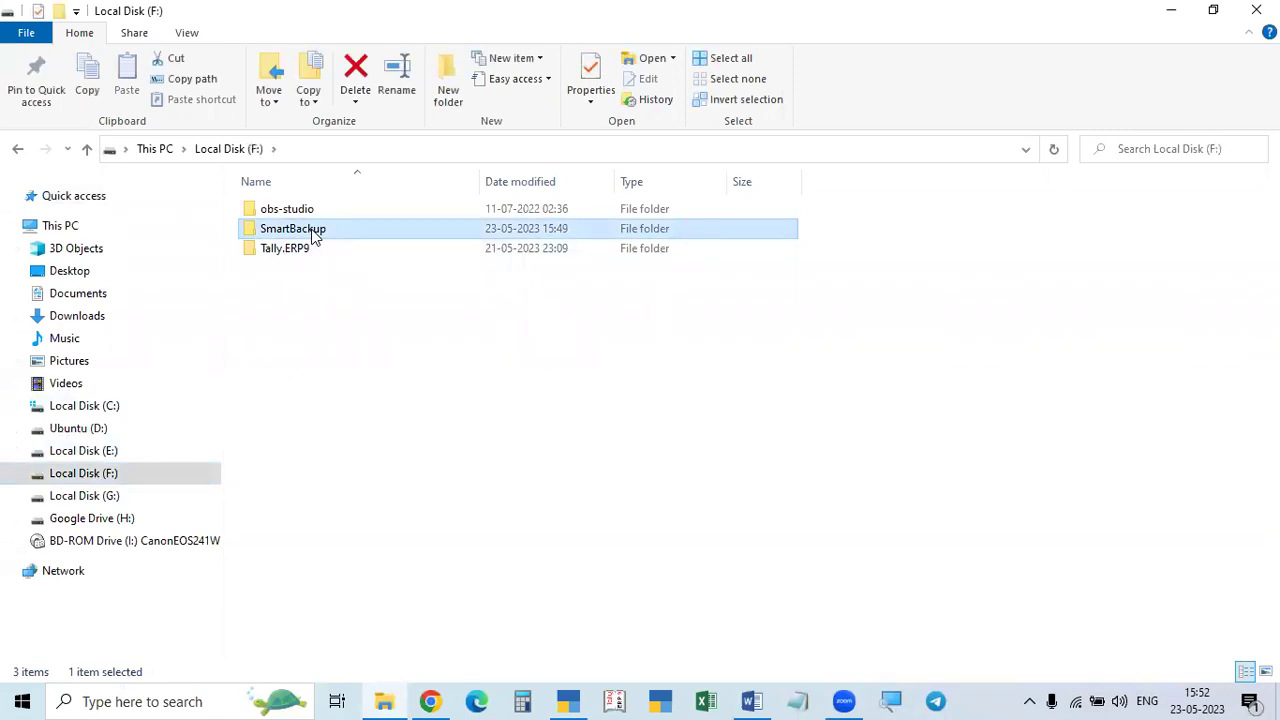
{"action": "key", "text": "Delete"}
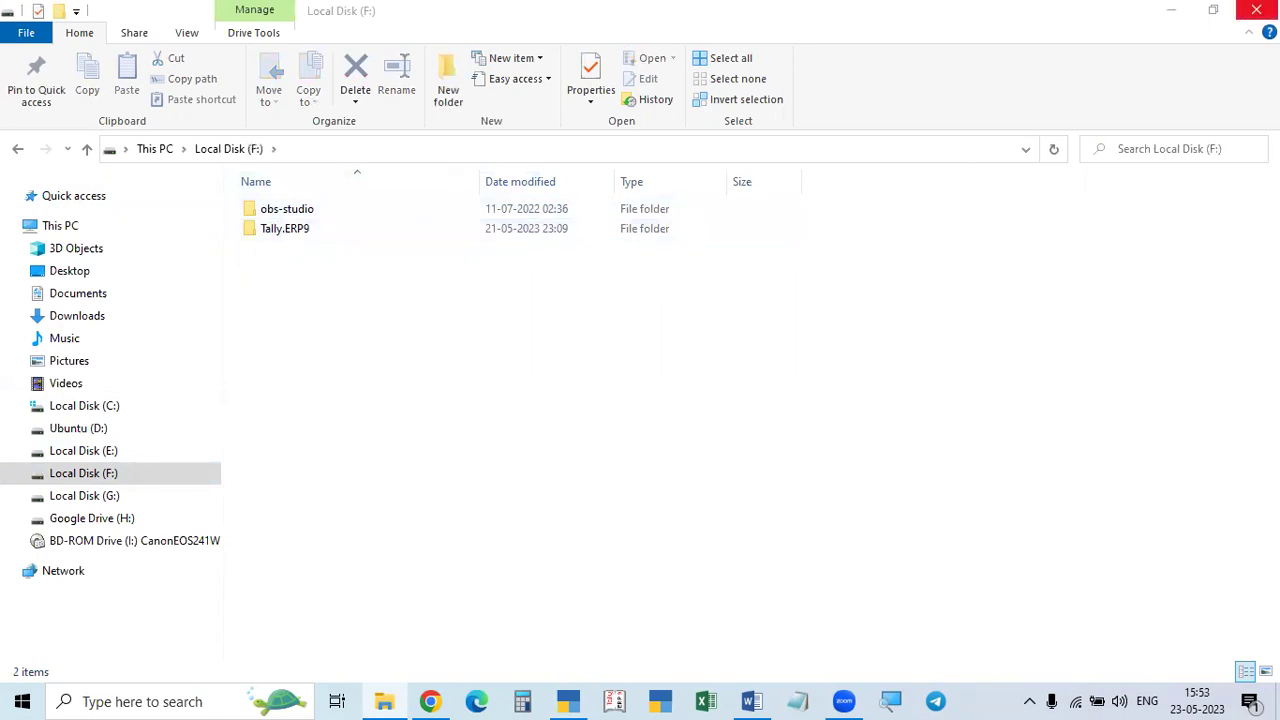
{"action": "left_click", "coordinate": [1256, 10]}
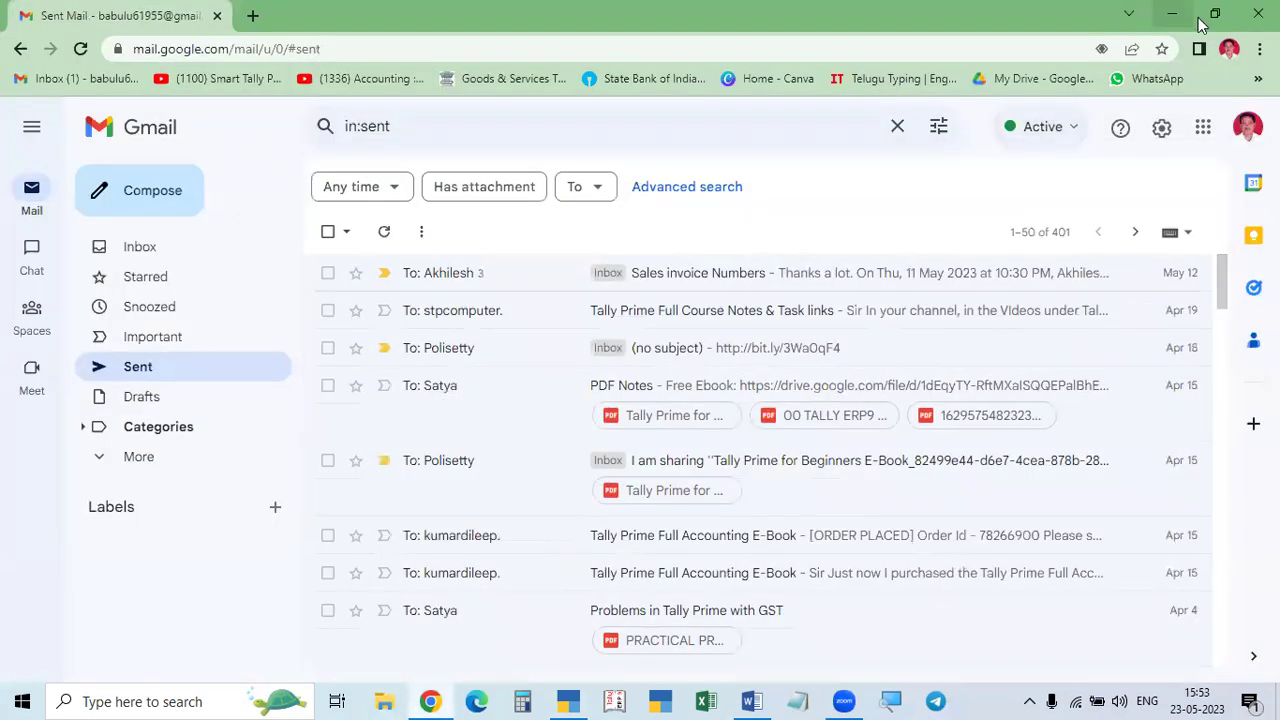
{"action": "left_click", "coordinate": [1258, 12]}
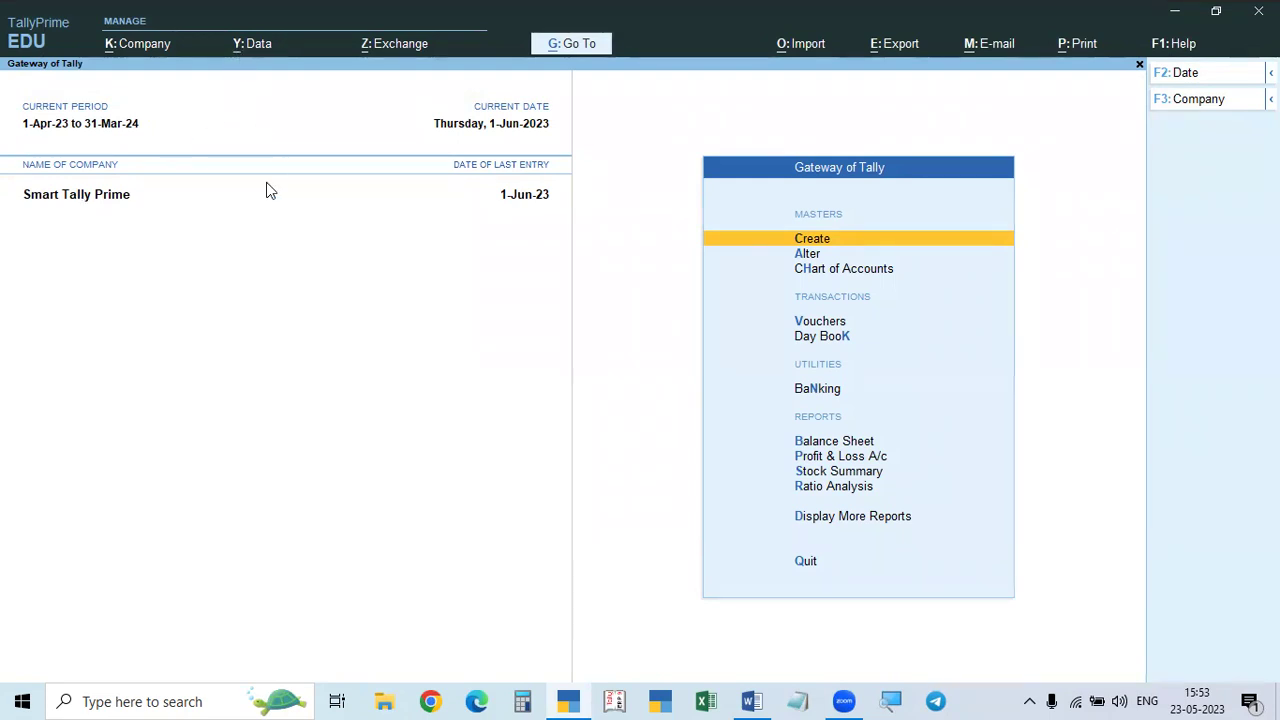
Step: View the list of companies in the data path that are available for selection, without choosing one
{"action": "key", "text": "alt"}
{"action": "key", "text": "alt+F3"}
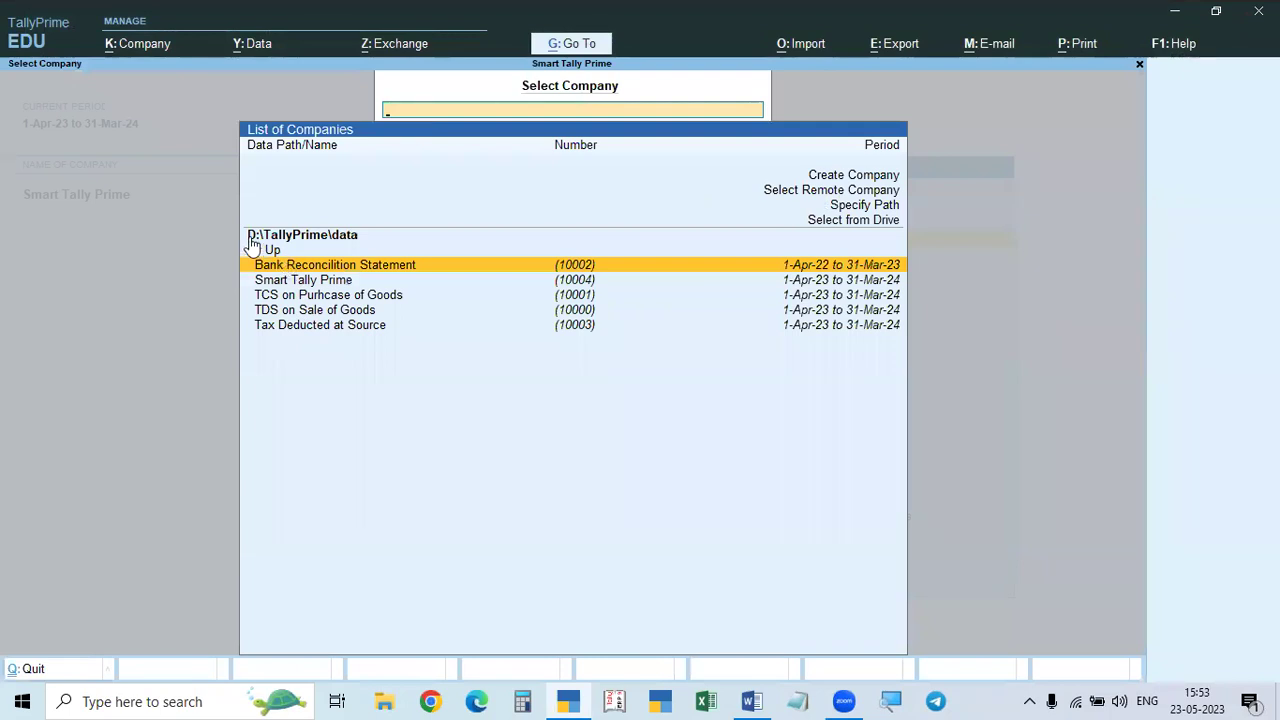
{"action": "key", "text": "Escape"}
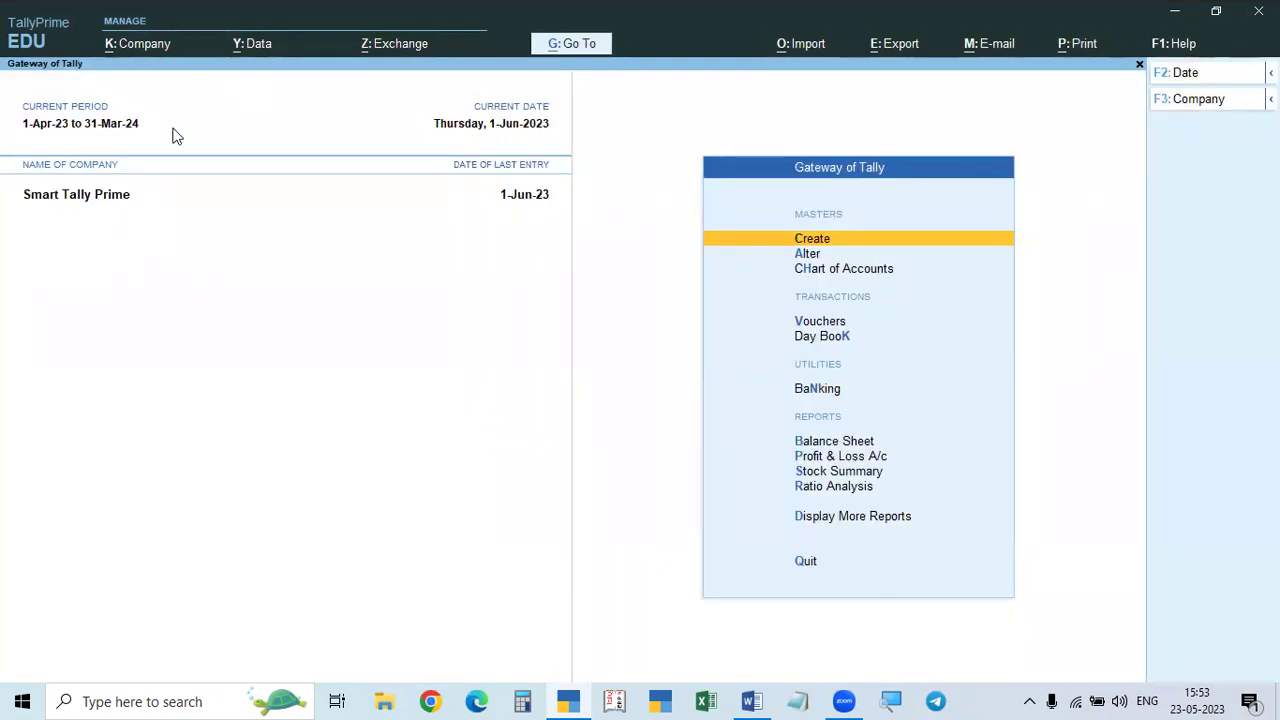
Step: Examine the Company Data Path and Company Backup Path in the Data Path configuration
{"action": "left_click", "coordinate": [238, 47]}
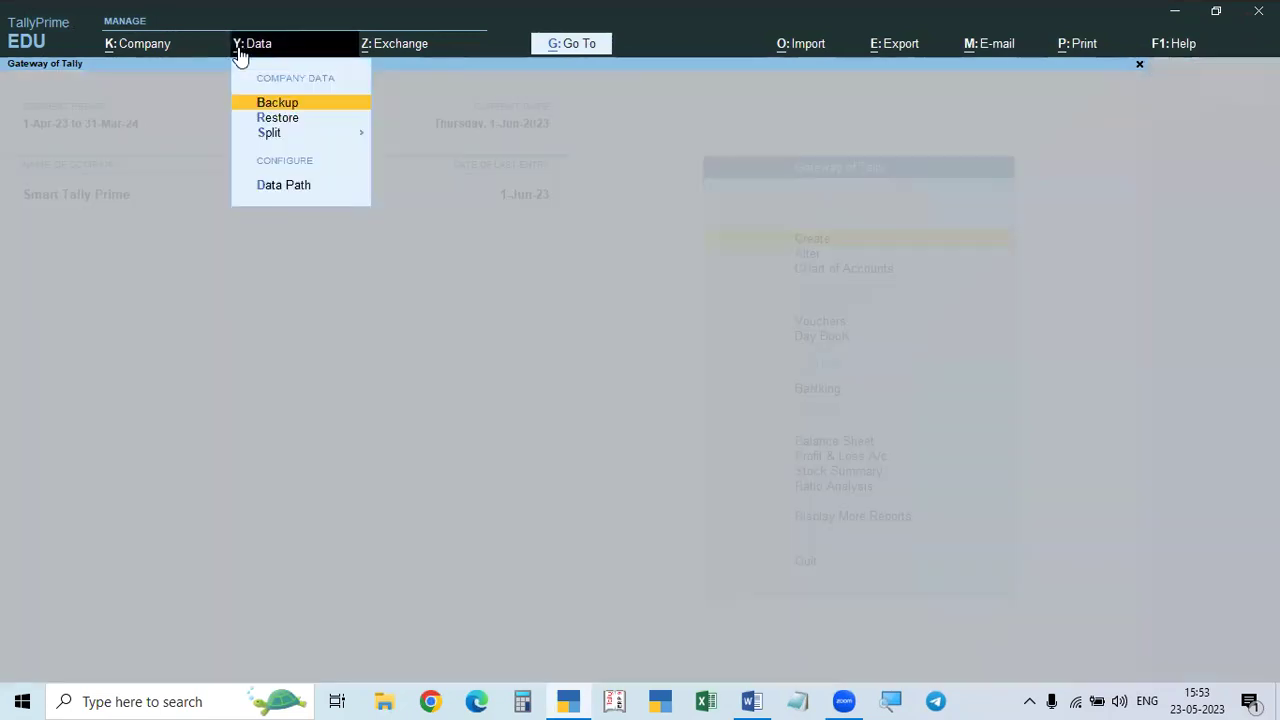
{"action": "left_click", "coordinate": [285, 185]}
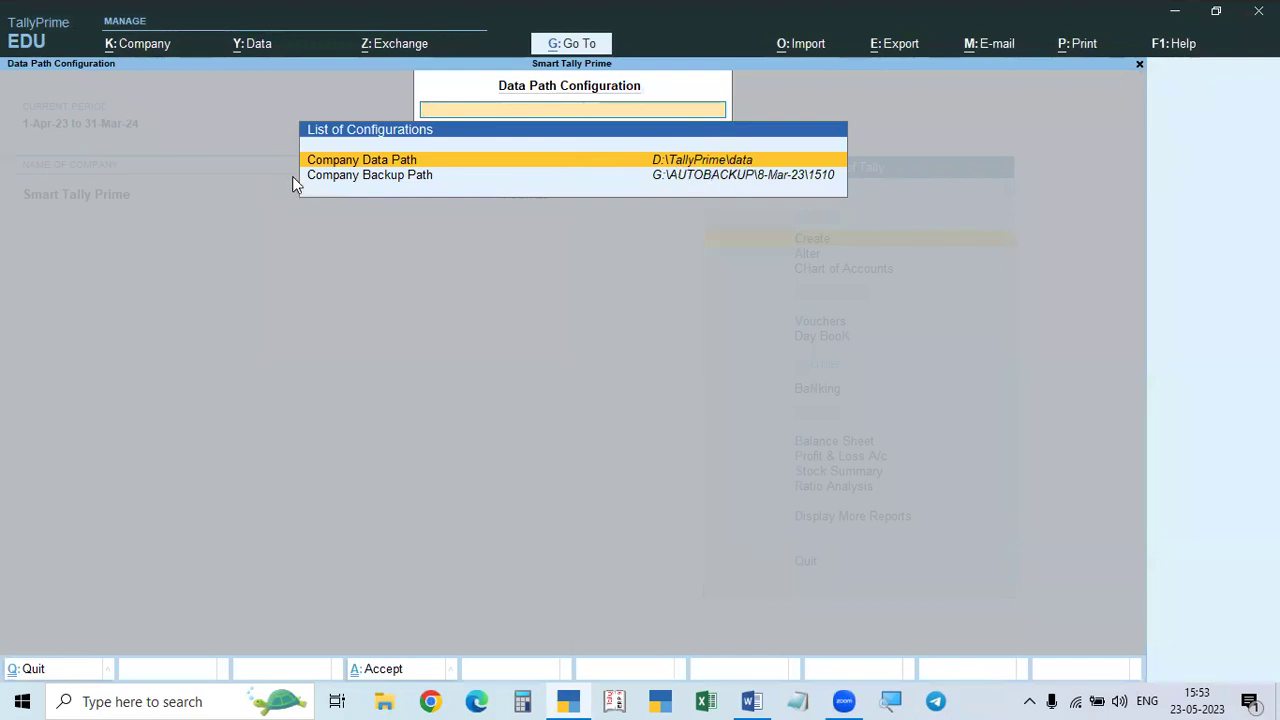
{"action": "key", "text": "Escape"}
{"action": "key", "text": "Escape"}
{"action": "key", "text": "Escape"}
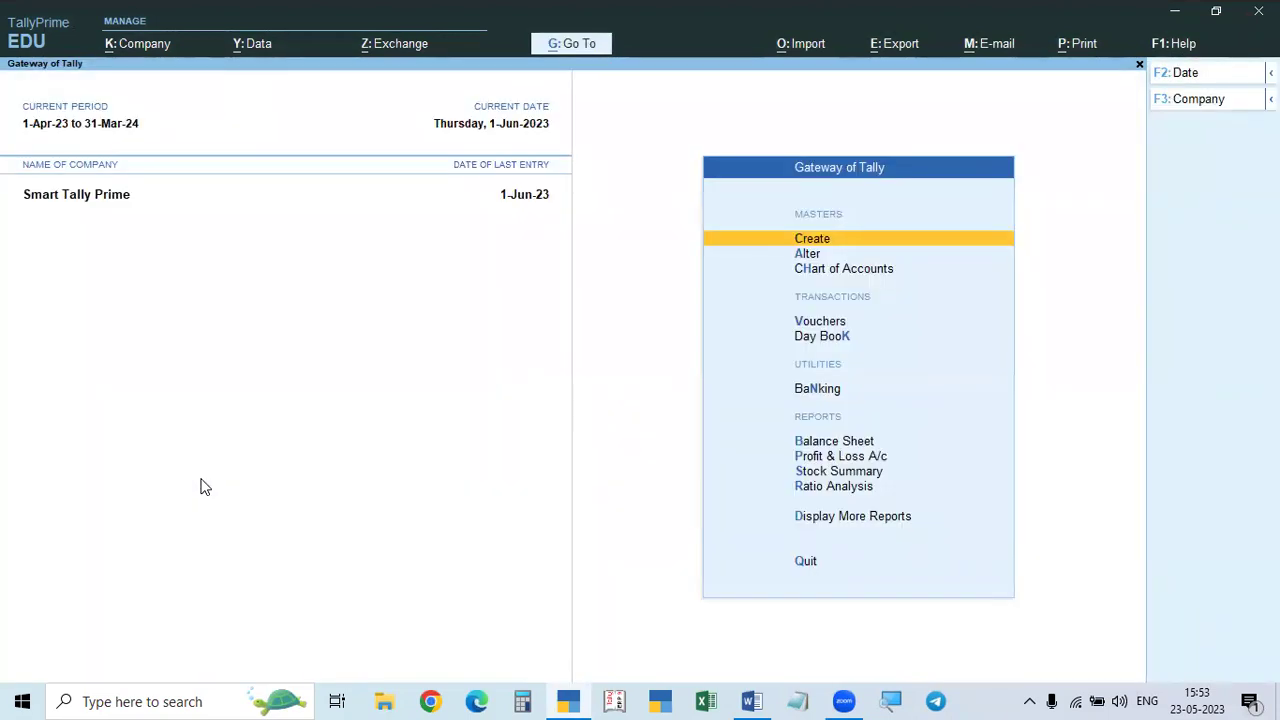
{"action": "key", "text": "F2"}
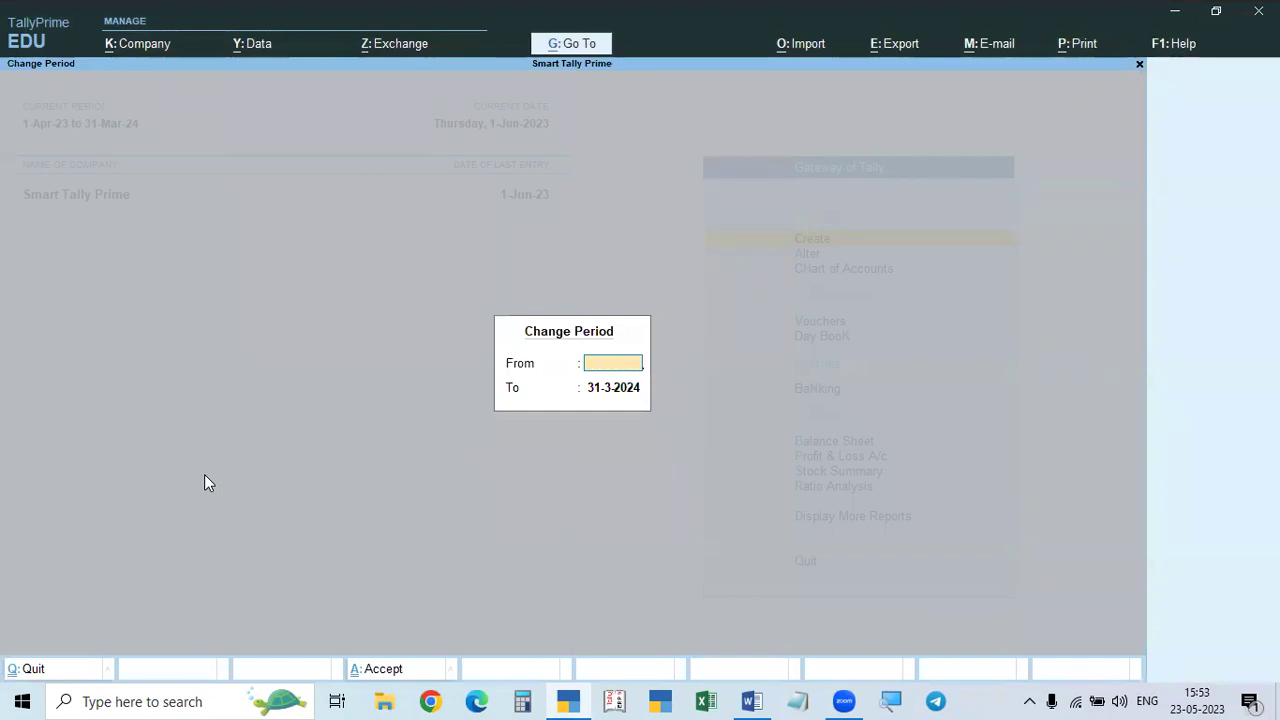
{"action": "key", "text": "Escape"}
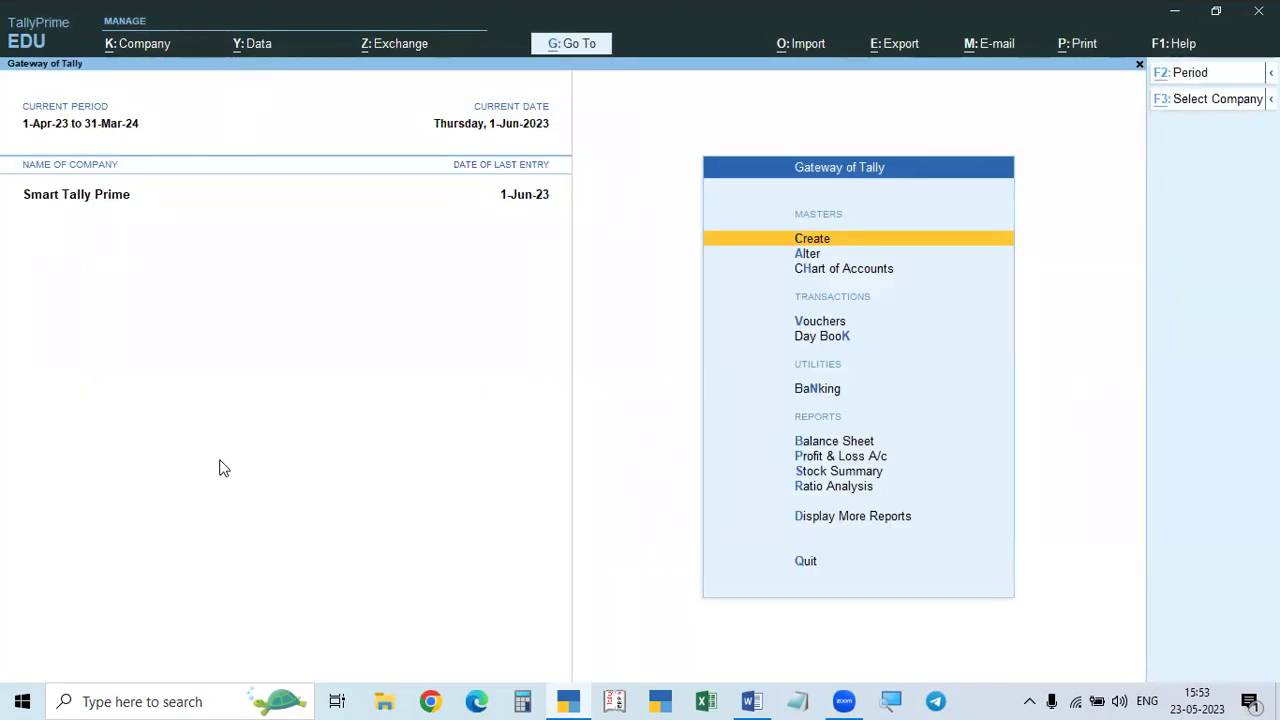
Step: View the list of companies with their numbers, locate Smart Tally Prime, and return to the Gateway of Tally
{"action": "key", "text": "F3"}
{"action": "left_click", "coordinate": [310, 284]}
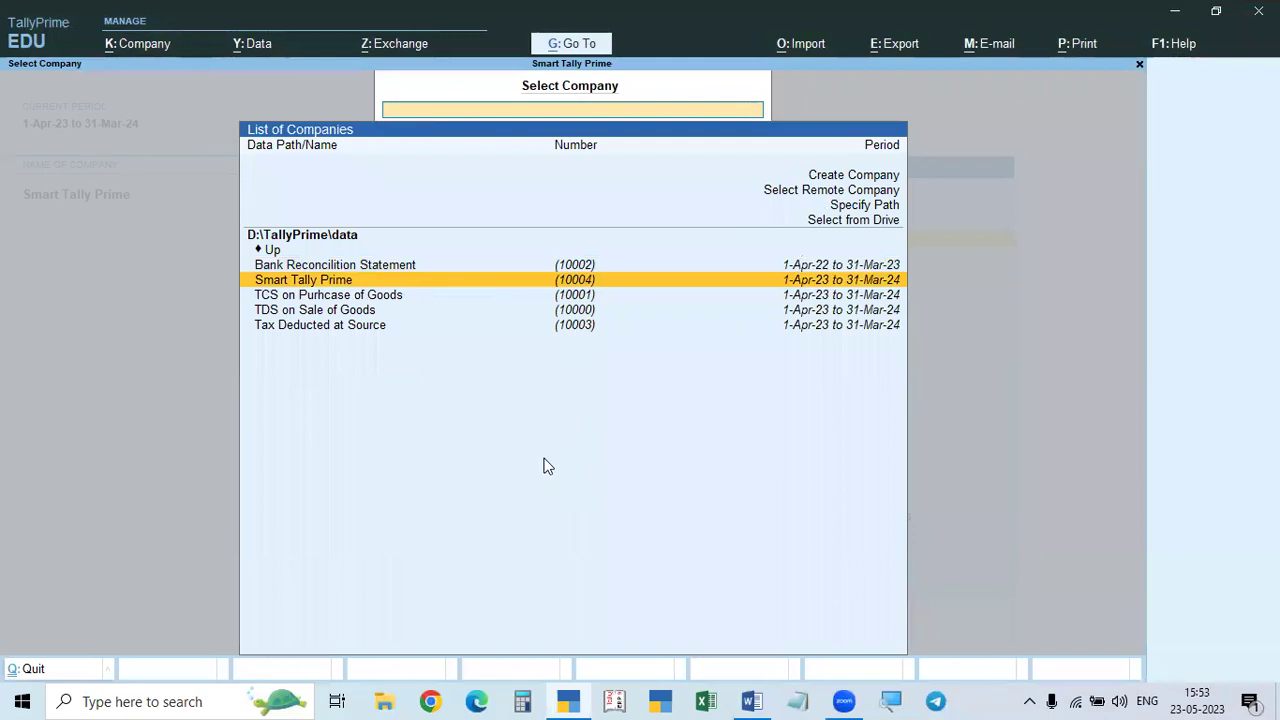
{"action": "key", "text": "Return"}
{"action": "key", "text": "Escape"}
{"action": "key", "text": "n"}
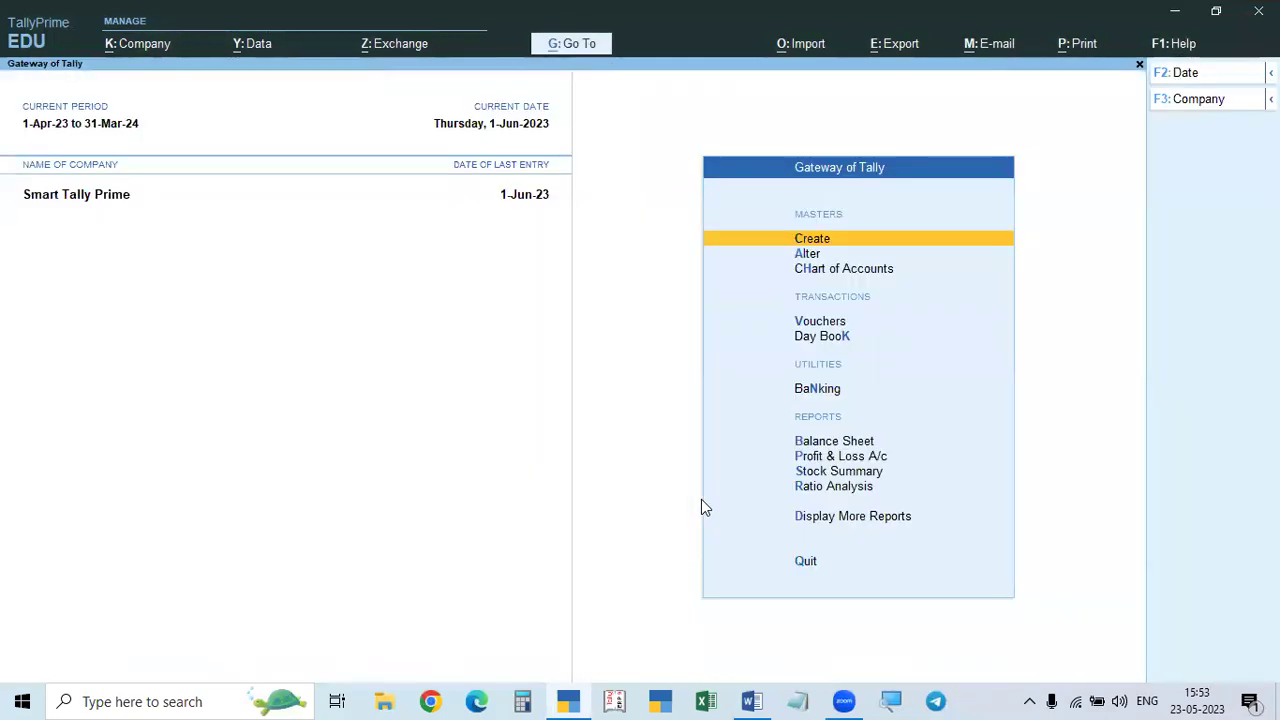
Step: Switch to File Explorer and open the data folder inside TallyPrime on the Ubuntu (D:) drive
{"action": "left_click", "coordinate": [381, 699]}
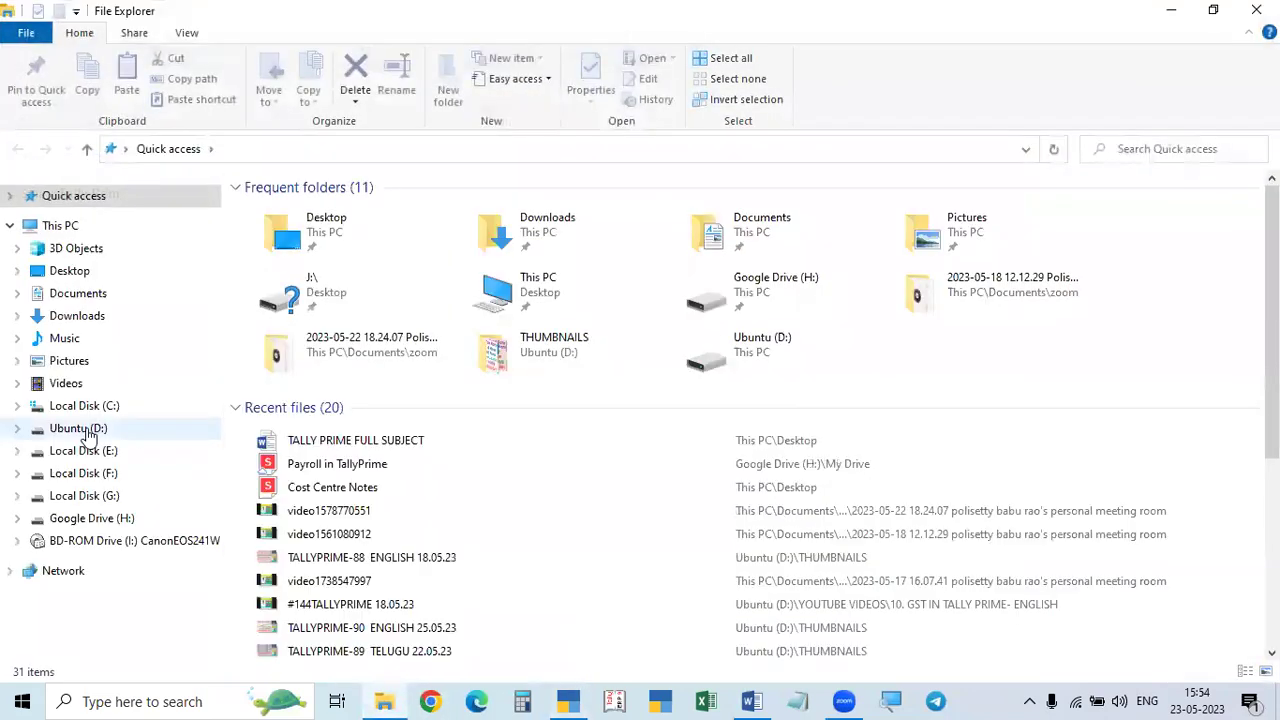
{"action": "left_click", "coordinate": [86, 430]}
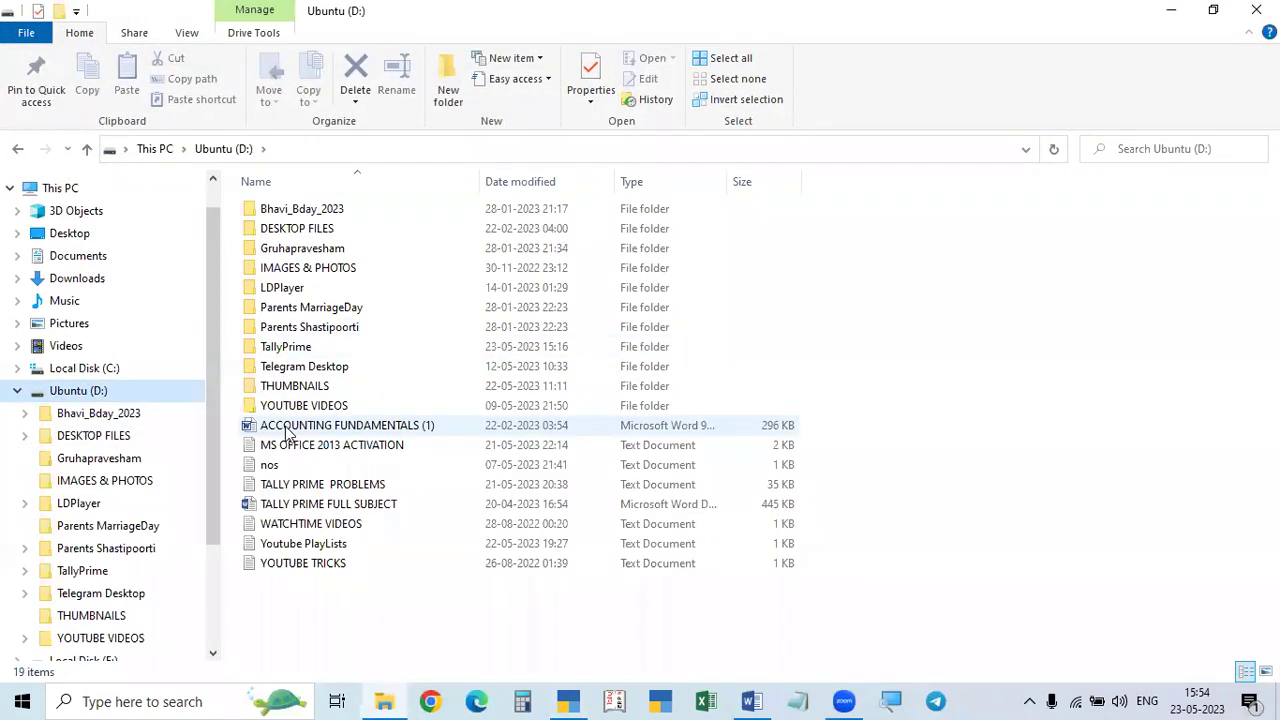
{"action": "double_click", "coordinate": [287, 349]}
{"action": "double_click", "coordinate": [278, 232]}
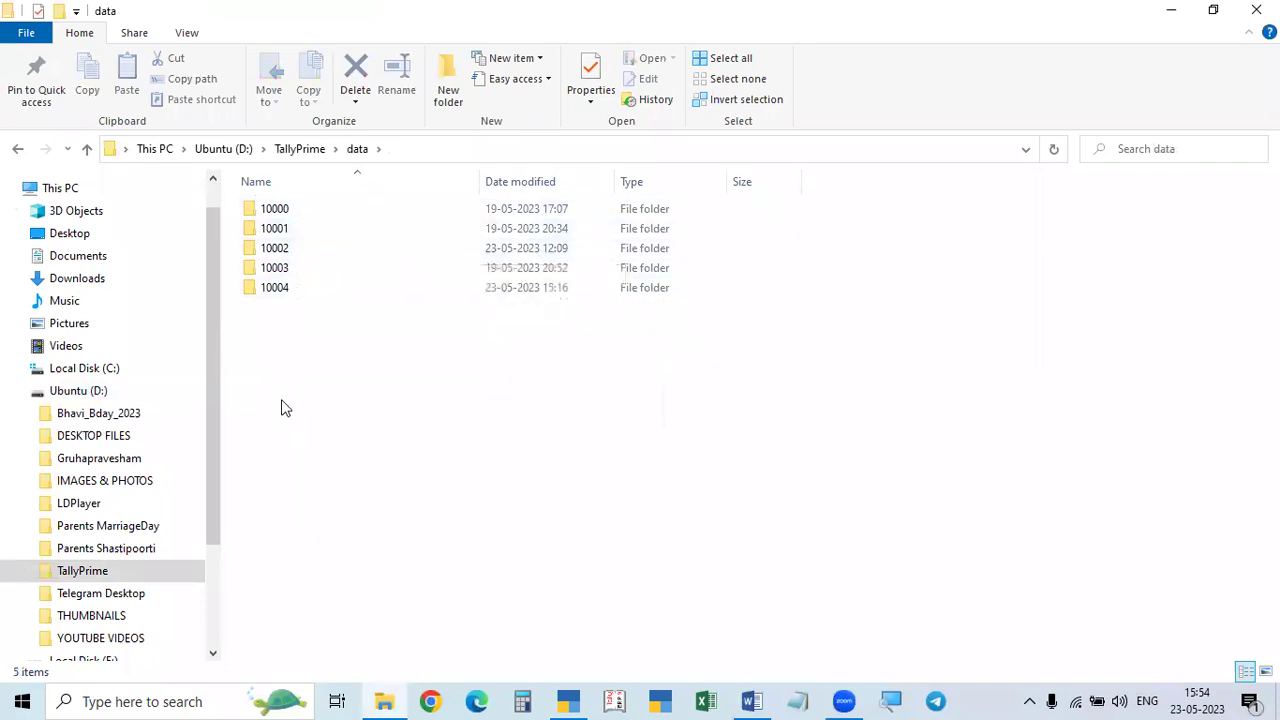
Step: Compare the company numbers in TallyPrime's list of companies with the numbered folders in the data folder, then return to File Explorer
{"action": "left_click", "coordinate": [567, 700]}
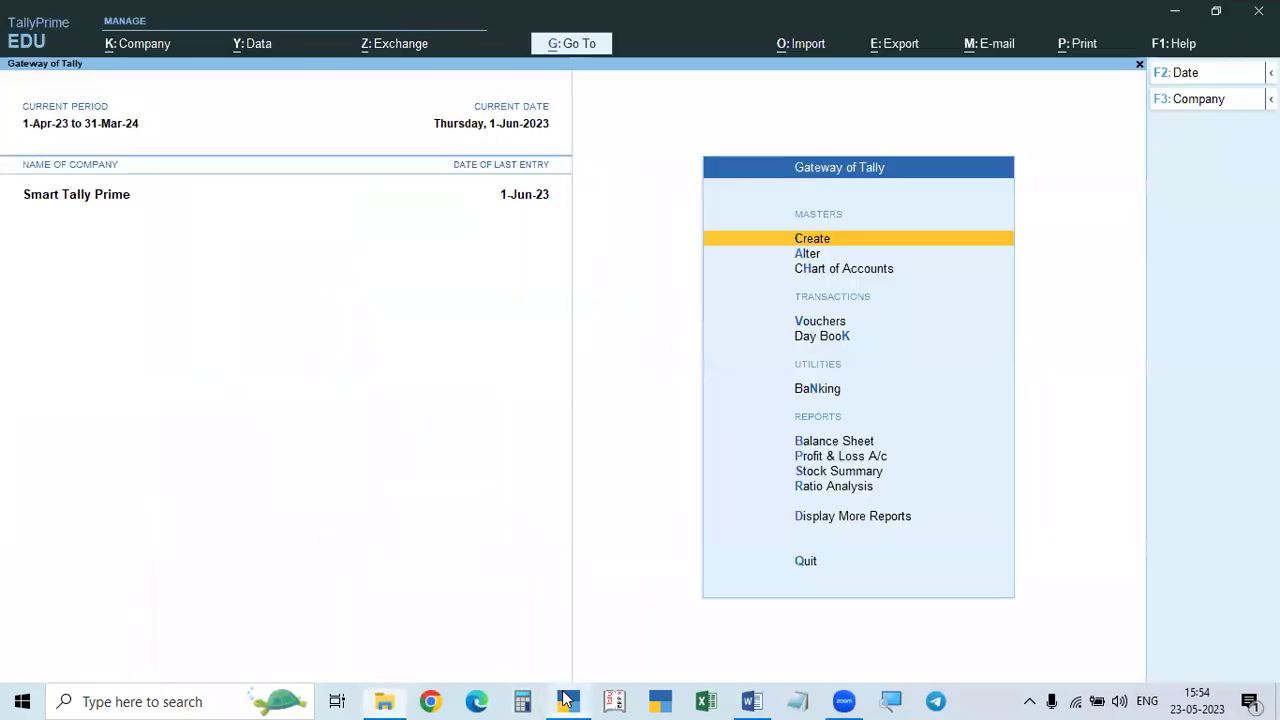
{"action": "key", "text": "F3"}
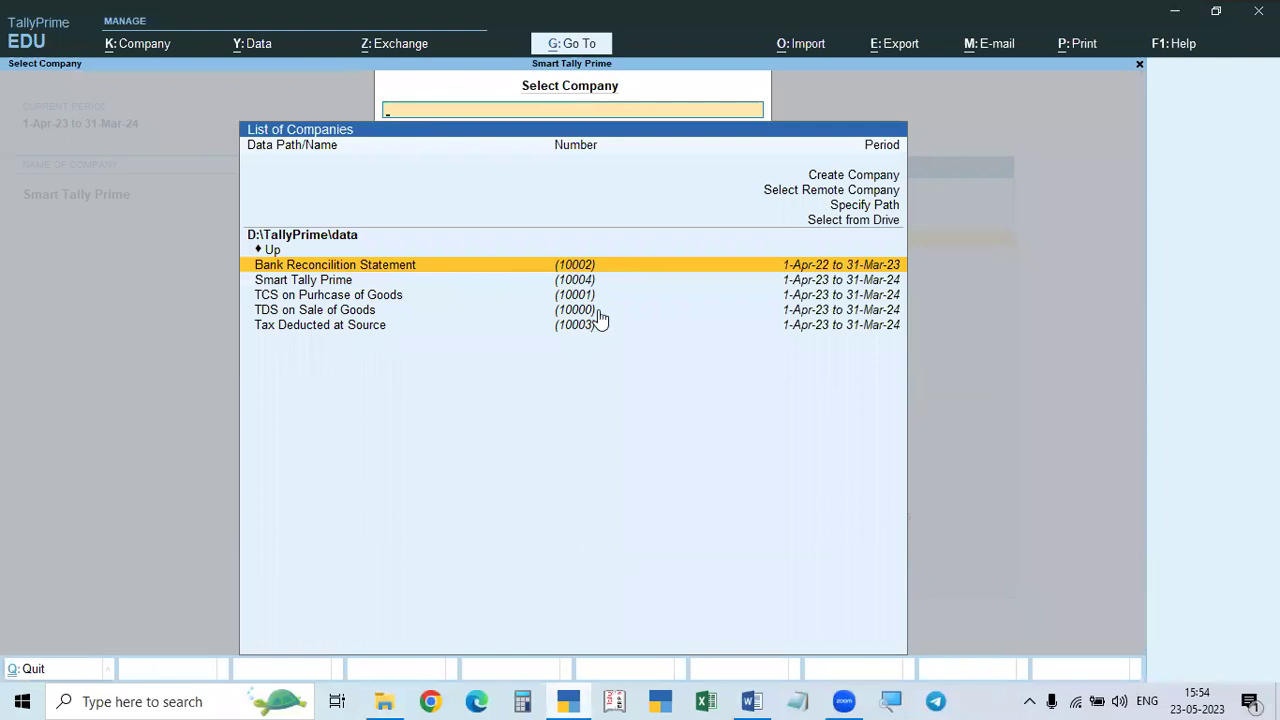
{"action": "left_click", "coordinate": [382, 700]}
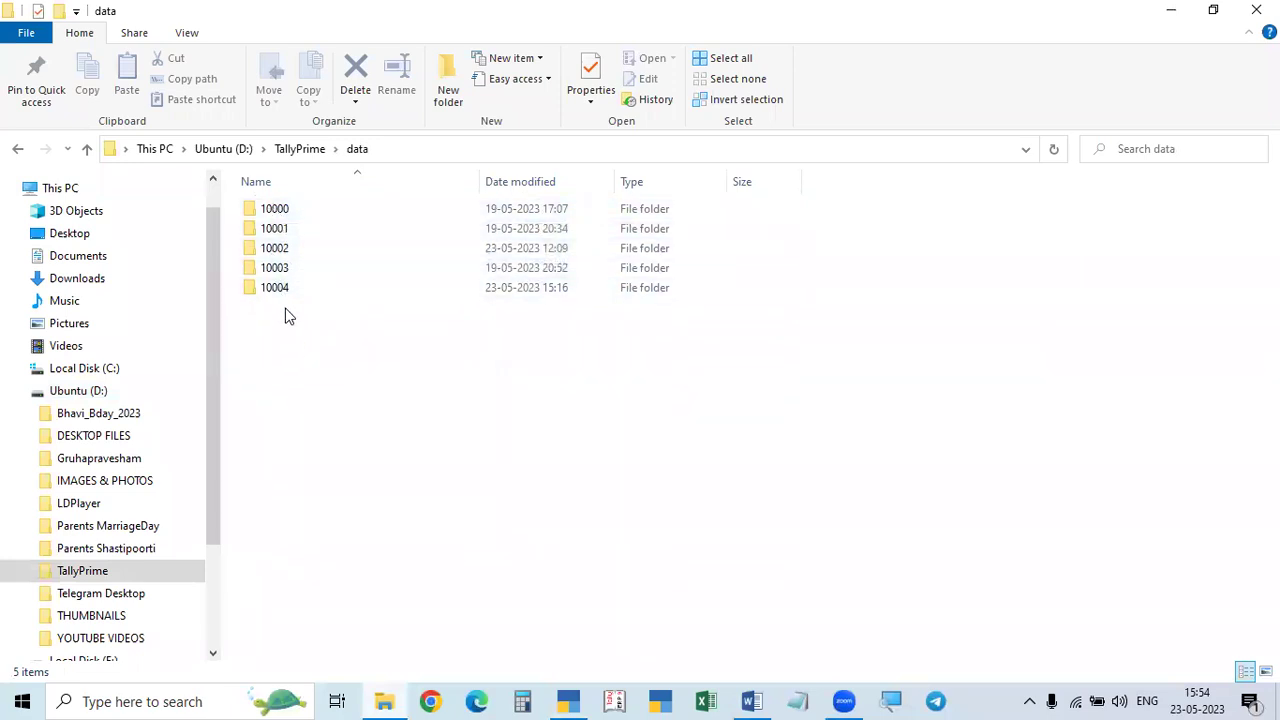
{"action": "mouse_move", "coordinate": [279, 301]}
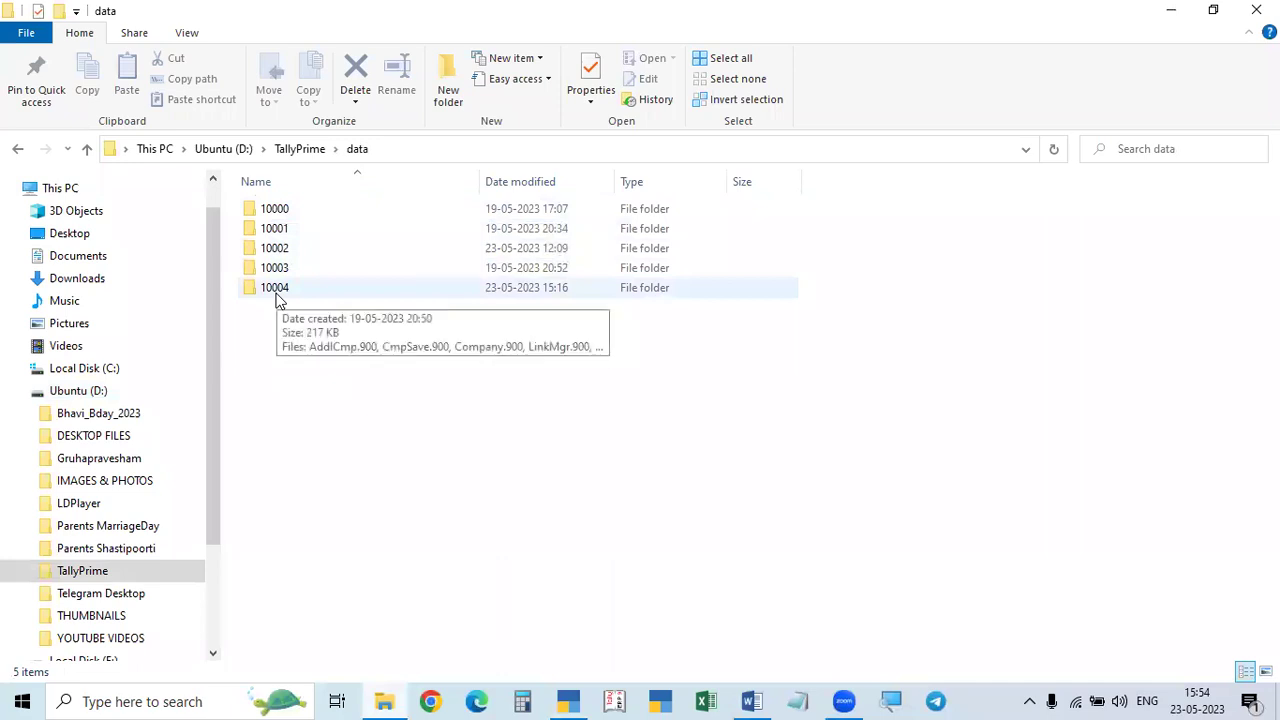
{"action": "left_click", "coordinate": [568, 701]}
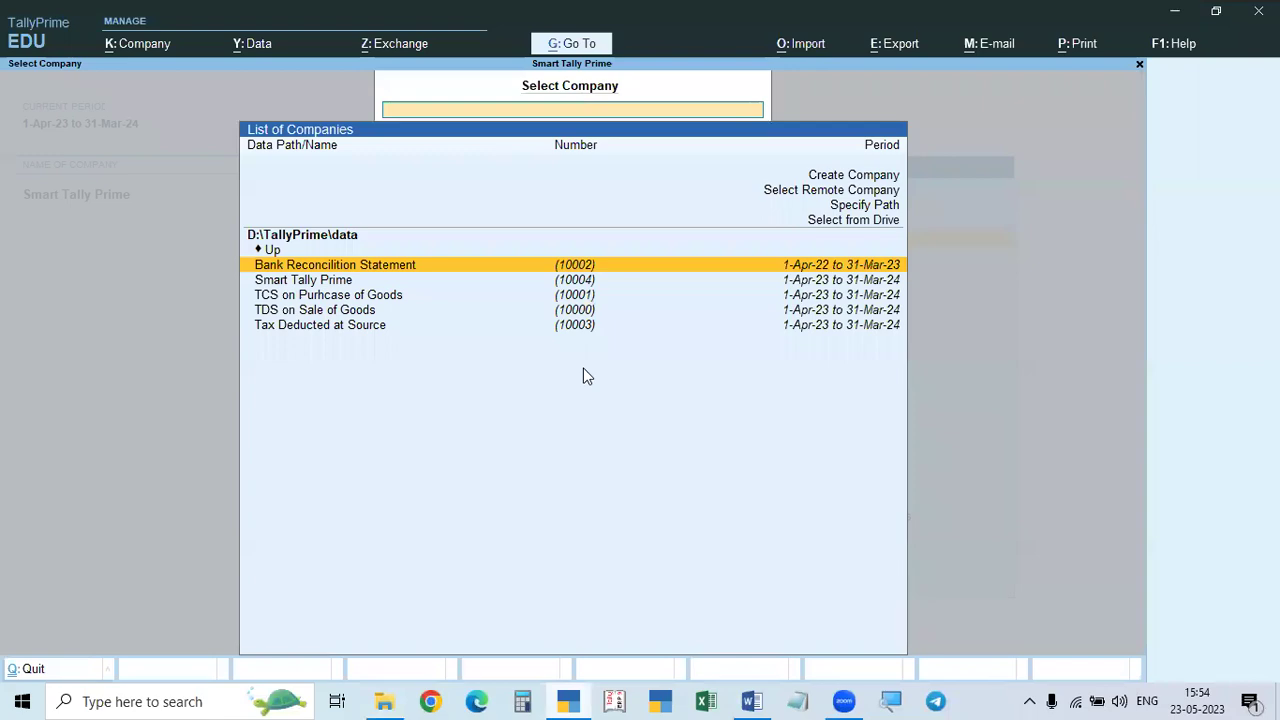
{"action": "left_click", "coordinate": [438, 700]}
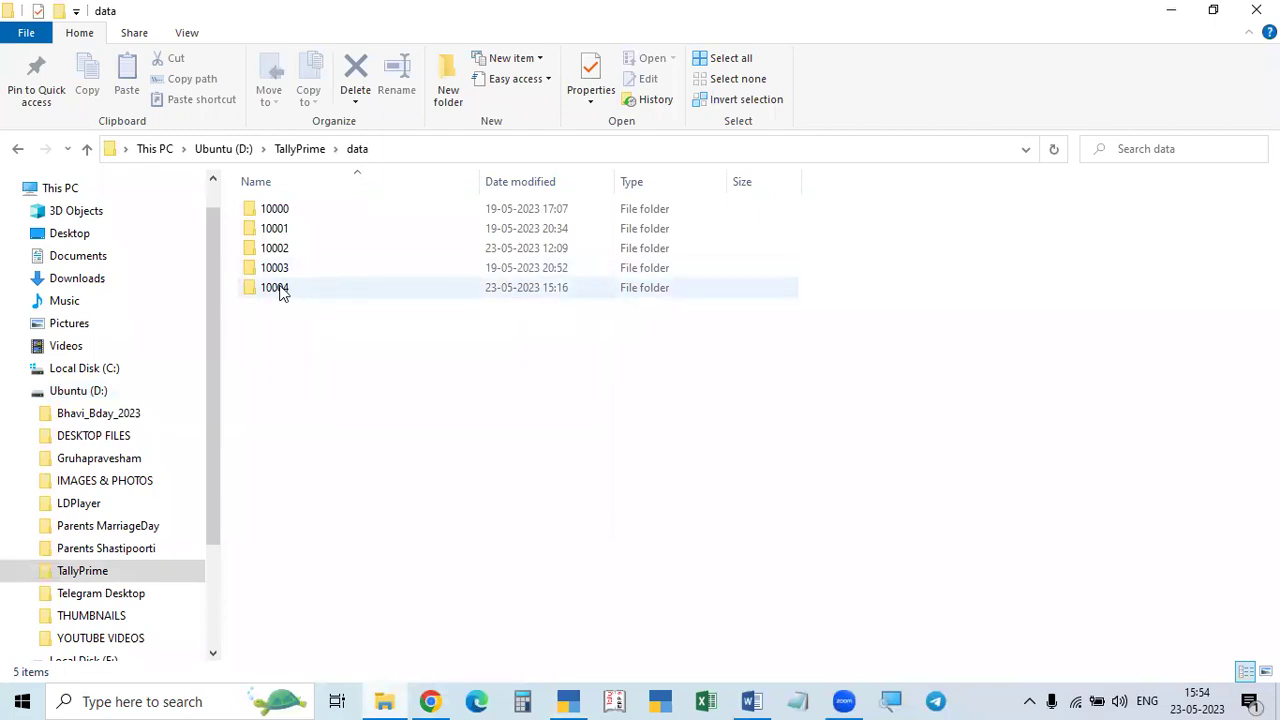
Step: Examine the company data files inside the 10004 folder and return to the data folder
{"action": "double_click", "coordinate": [280, 295]}
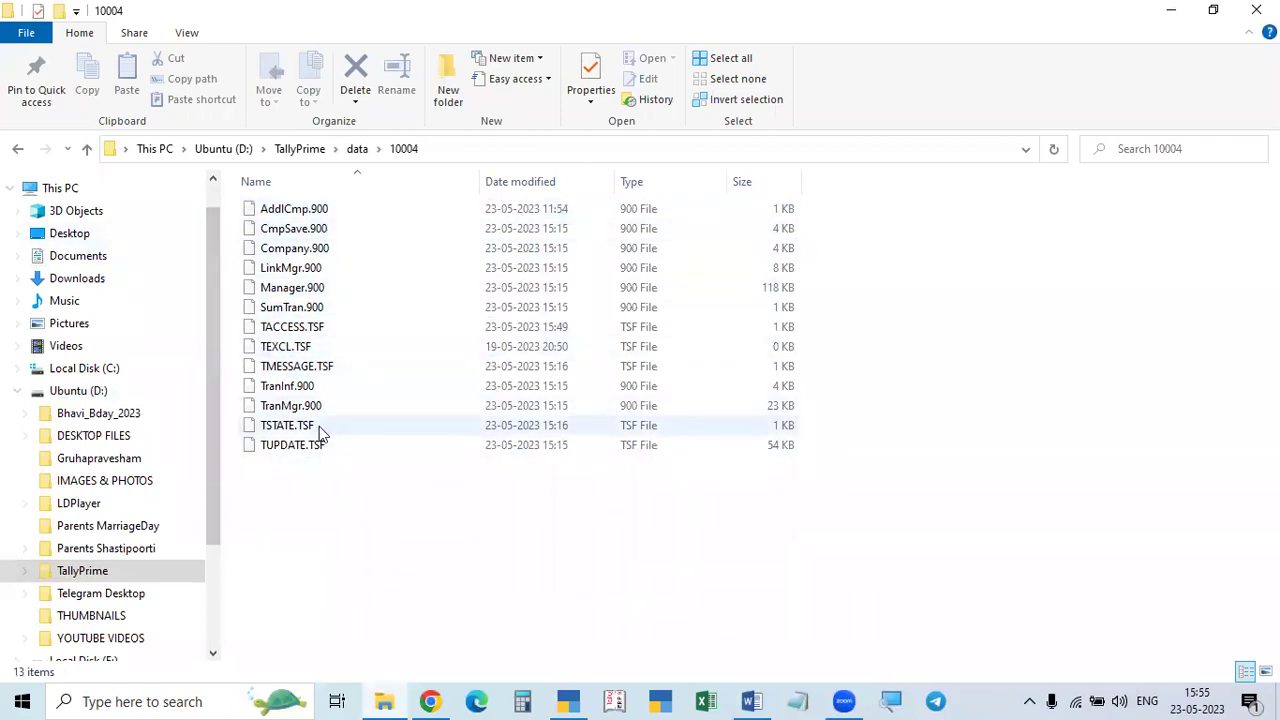
{"action": "left_click", "coordinate": [87, 148]}
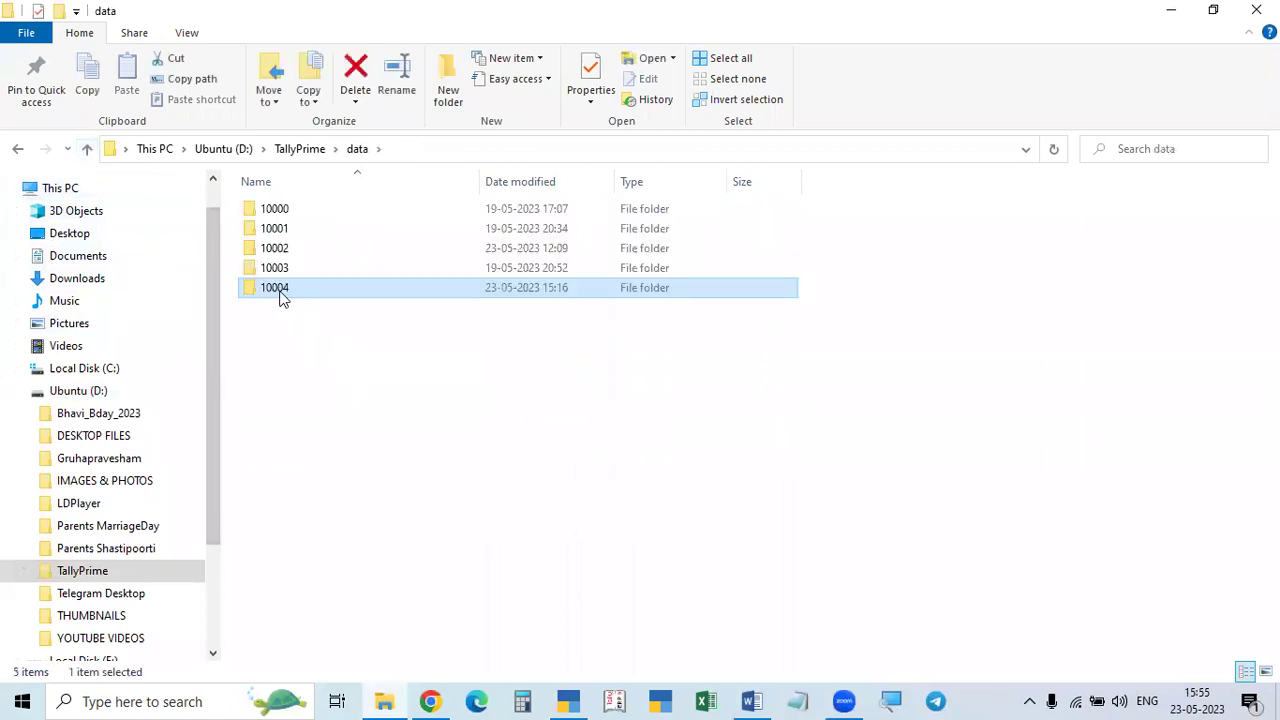
{"action": "double_click", "coordinate": [283, 289]}
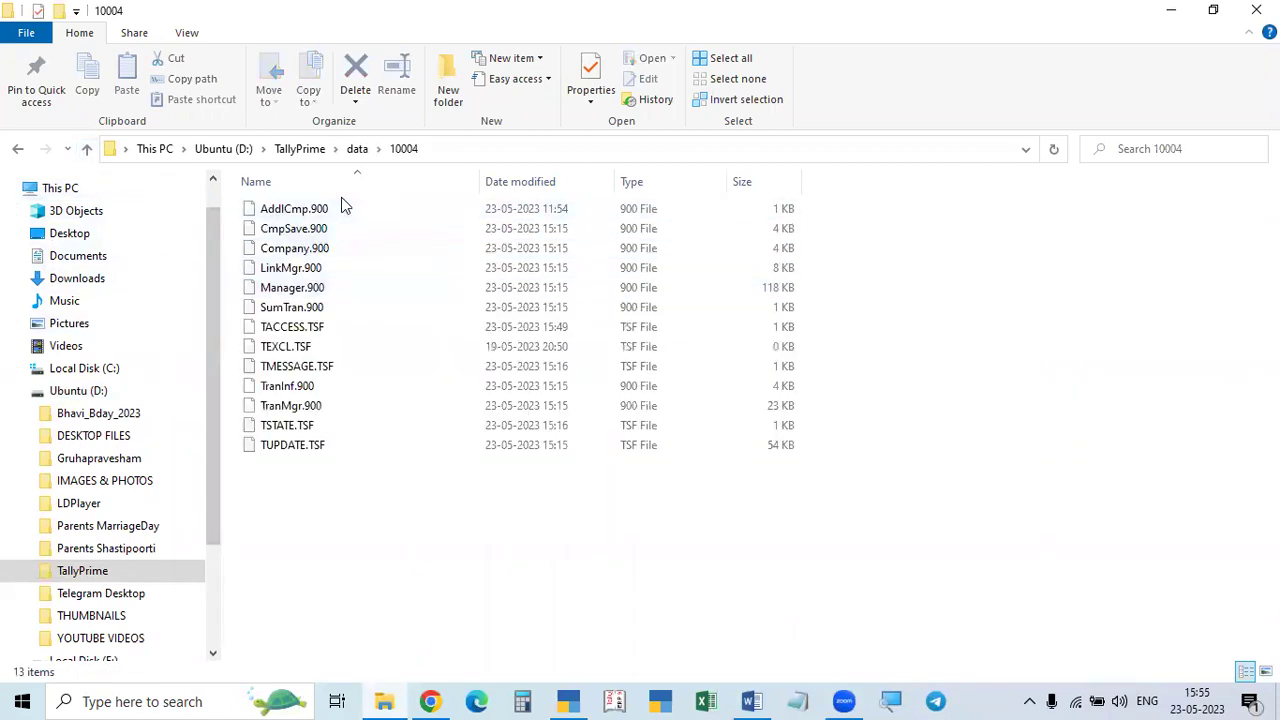
{"action": "left_click", "coordinate": [87, 152]}
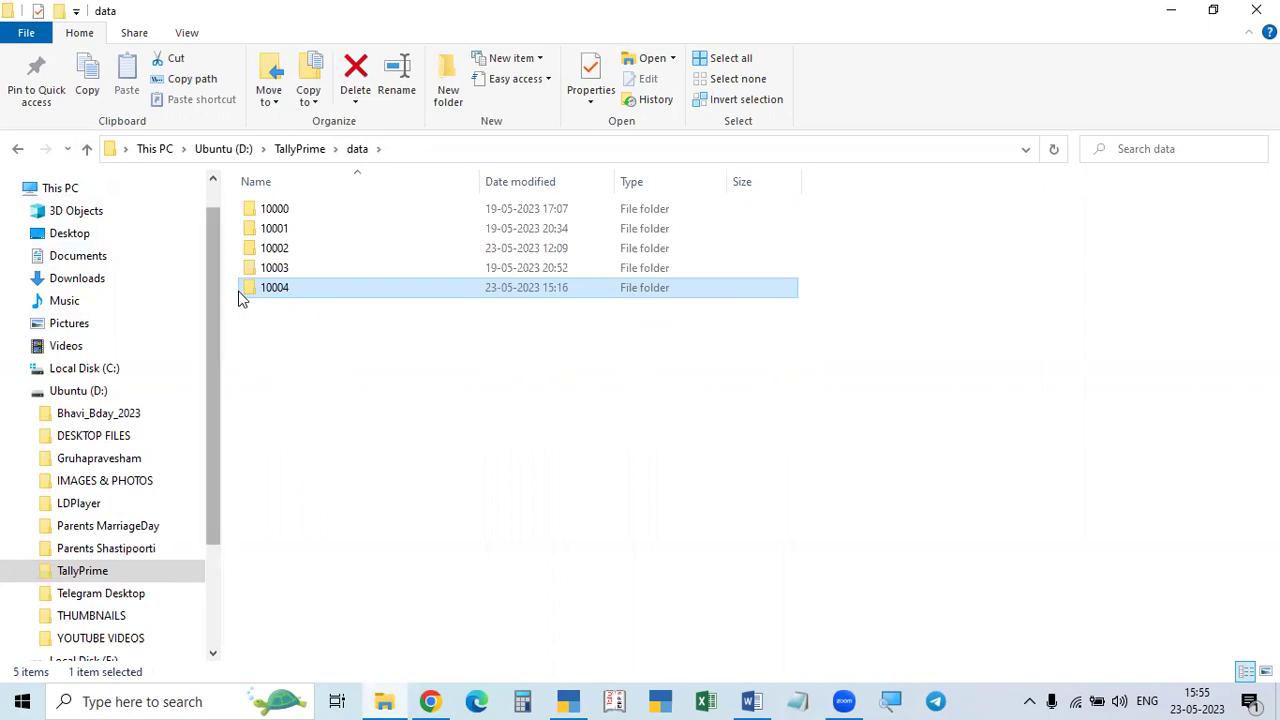
{"action": "mouse_move", "coordinate": [279, 299]}
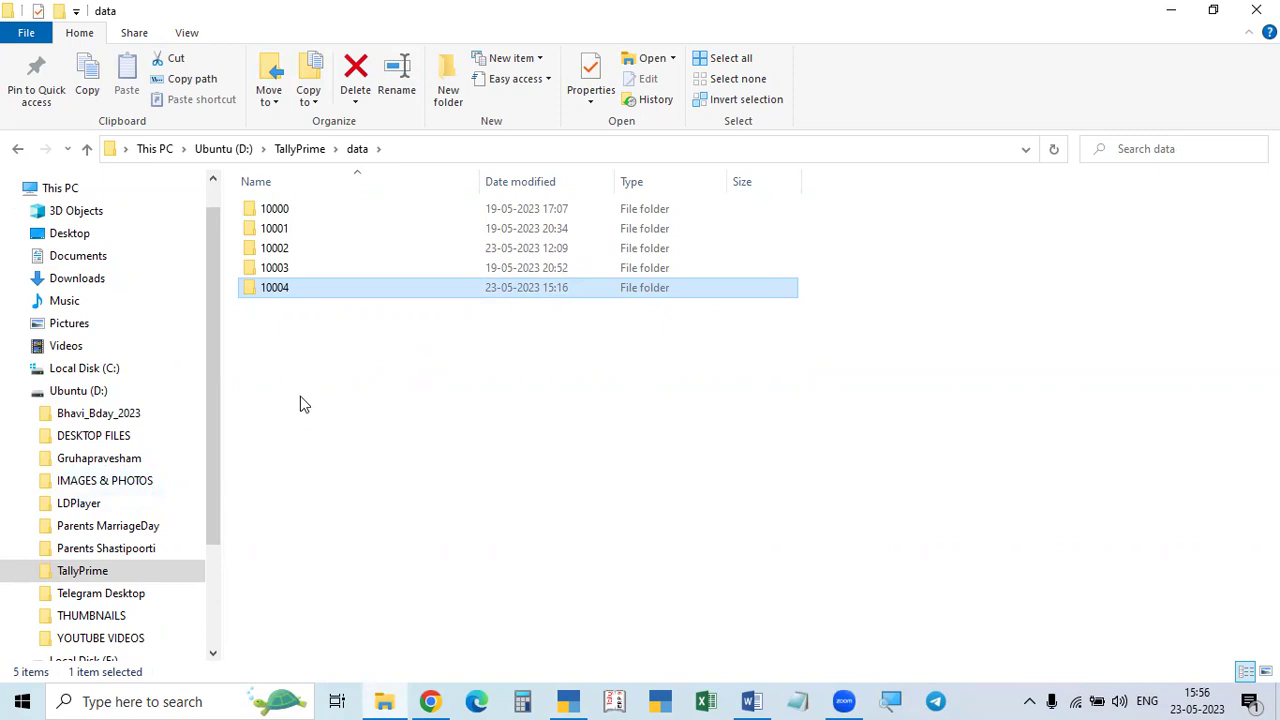
Step: Compress the 10004 folder into a WinRAR archive named 10004.rar and delete that archive
{"action": "right_click", "coordinate": [282, 288]}
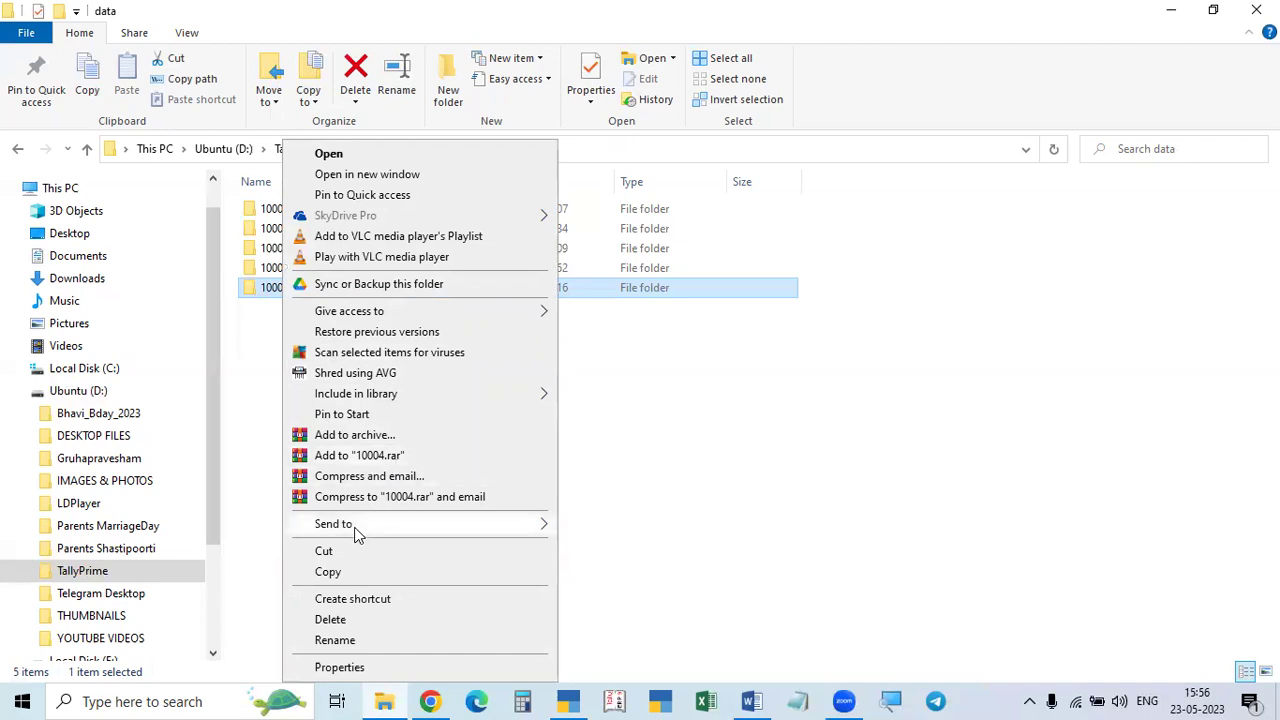
{"action": "mouse_move", "coordinate": [354, 531]}
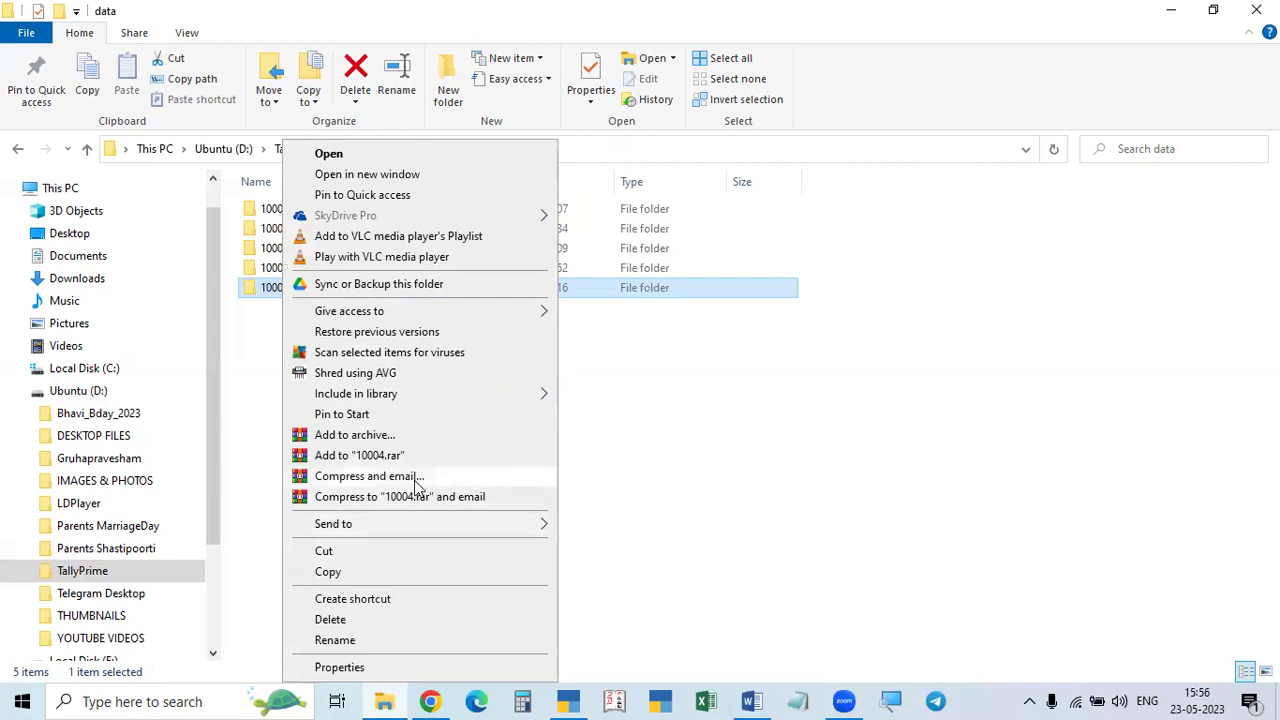
{"action": "left_click", "coordinate": [386, 458]}
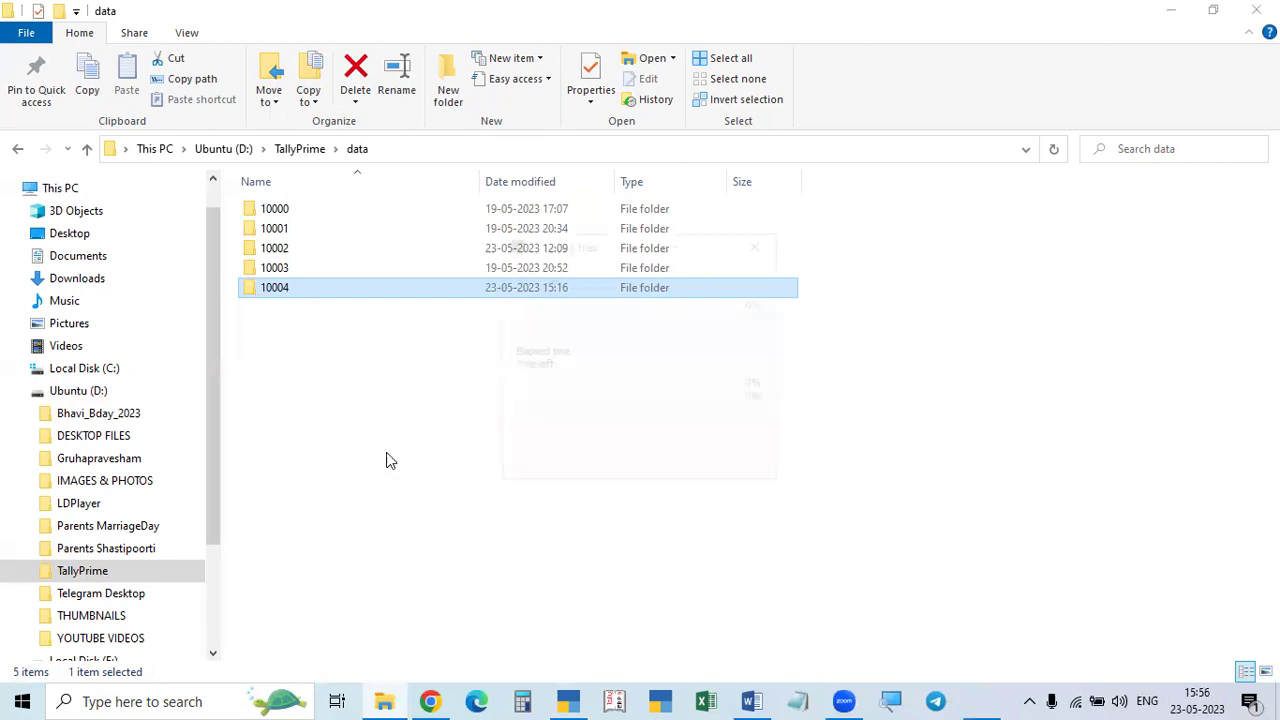
{"action": "left_click", "coordinate": [474, 485]}
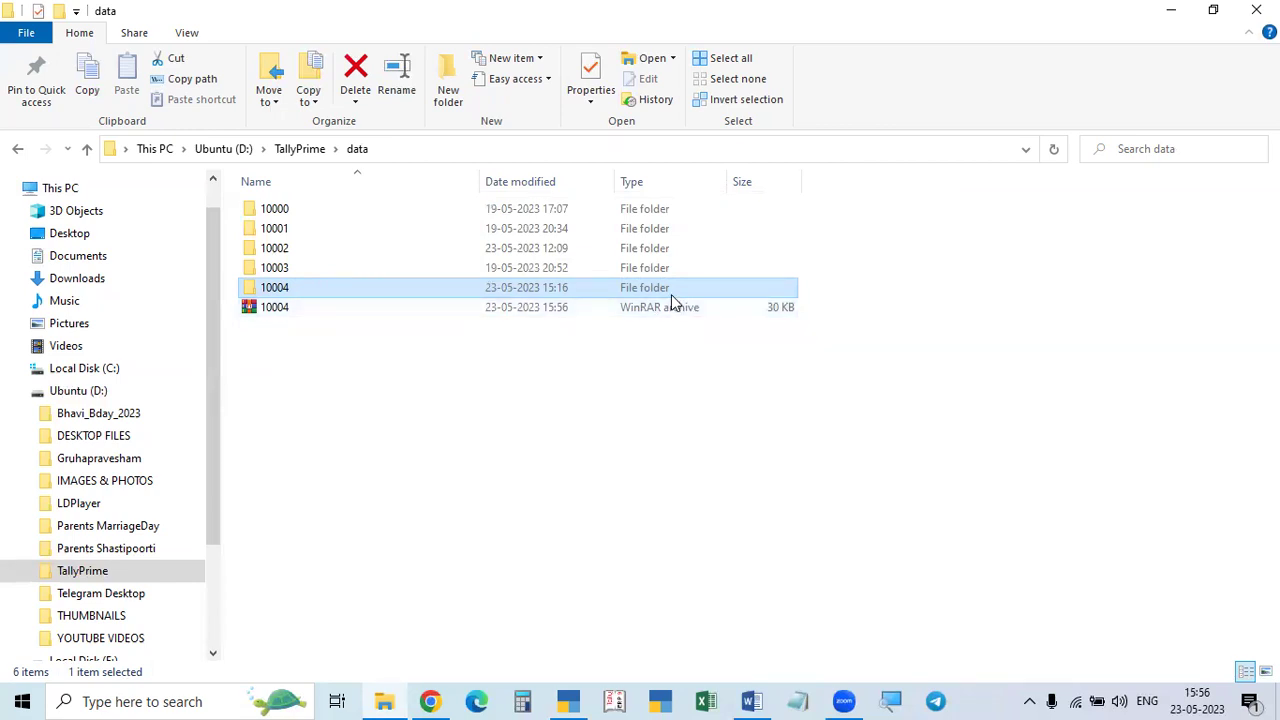
{"action": "right_click", "coordinate": [282, 316]}
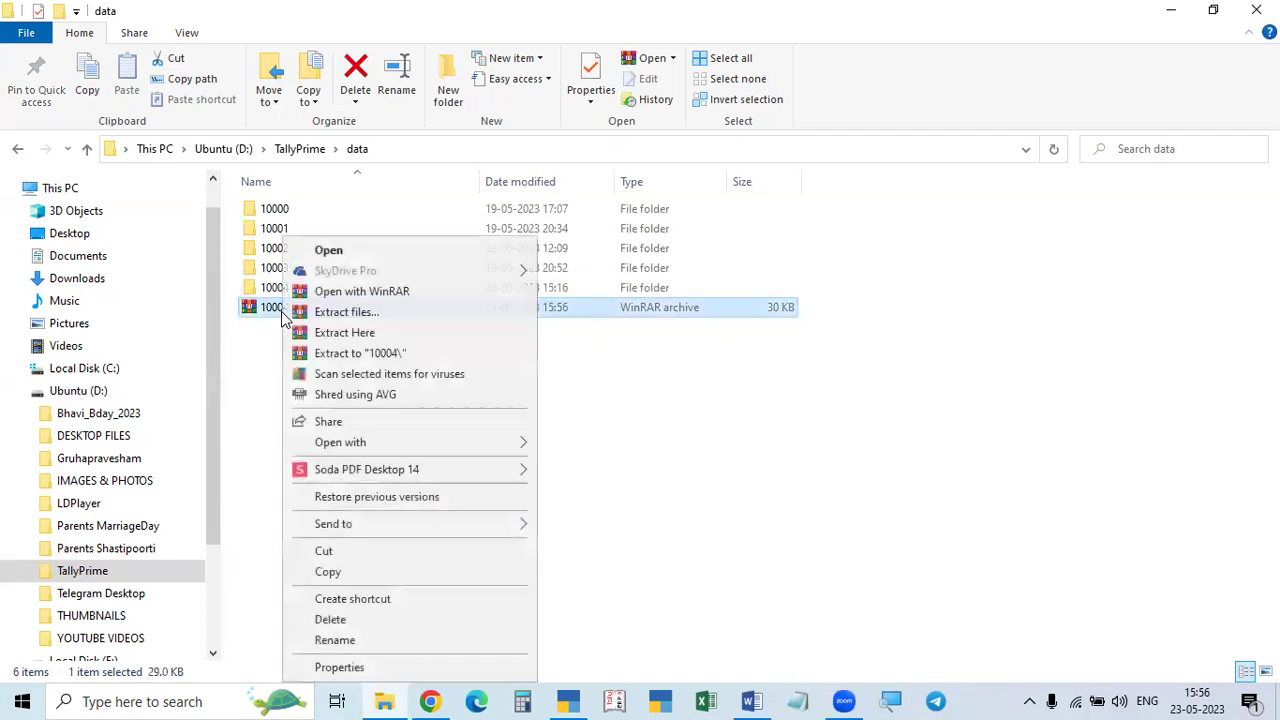
{"action": "left_click", "coordinate": [330, 620]}
Step: Create a compressed (zipped) copy of the 10004 folder in the data folder
{"action": "left_click", "coordinate": [277, 289]}
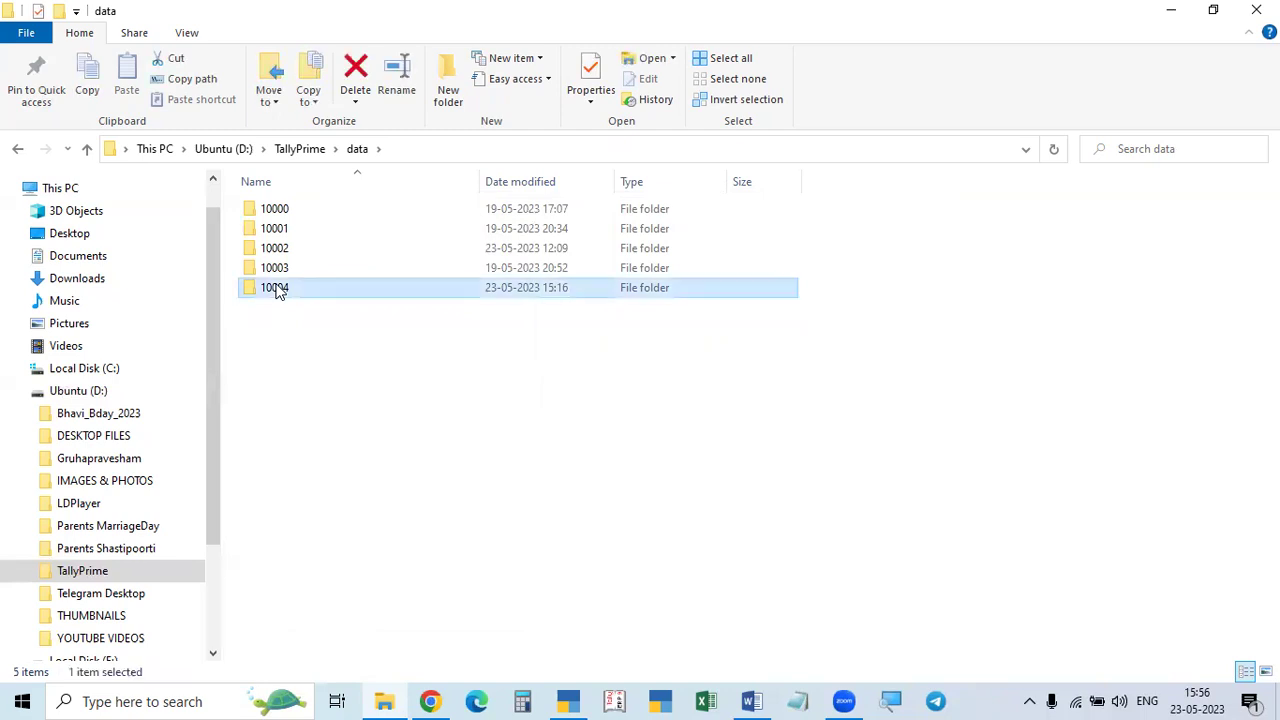
{"action": "right_click", "coordinate": [279, 288]}
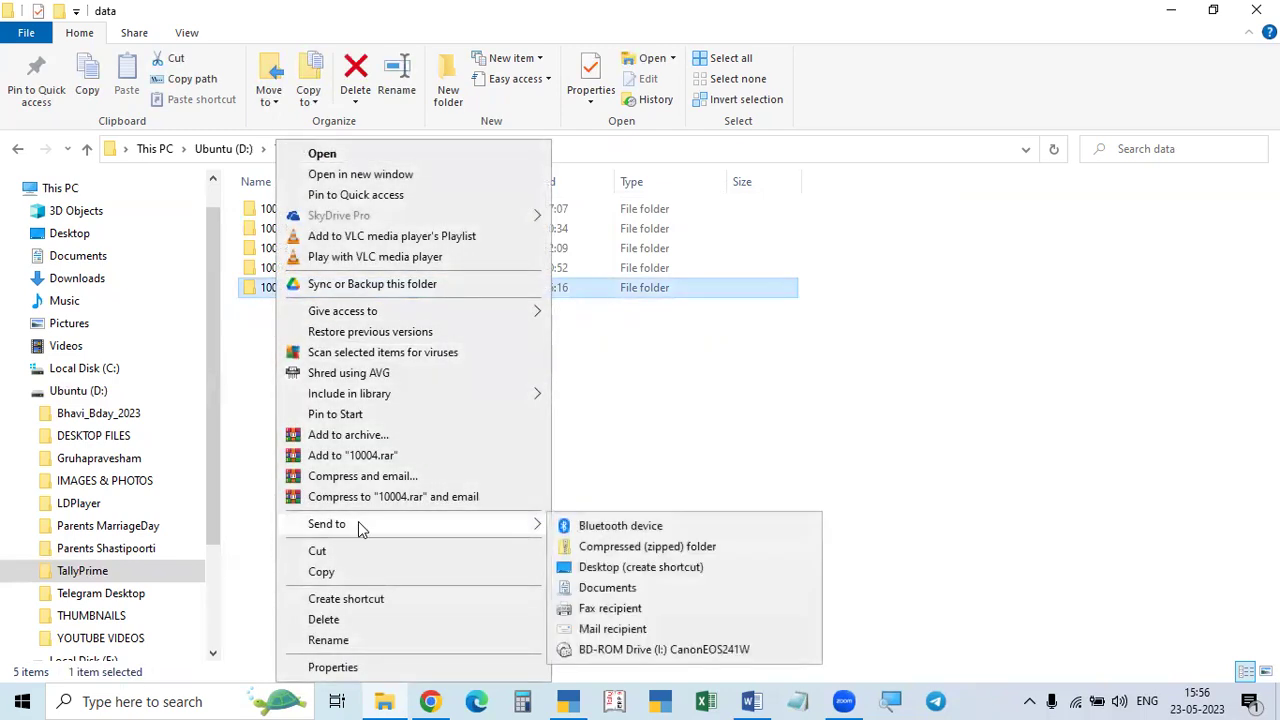
{"action": "left_click", "coordinate": [648, 547]}
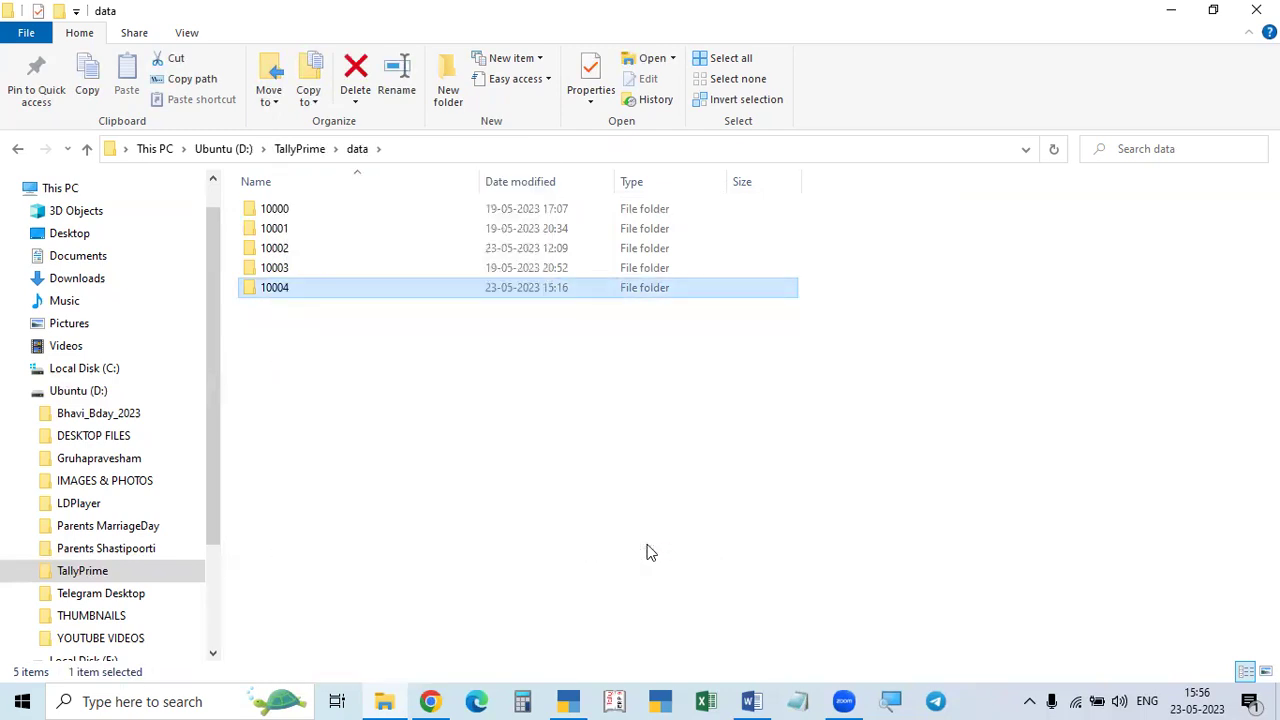
{"action": "left_click", "coordinate": [560, 436]}
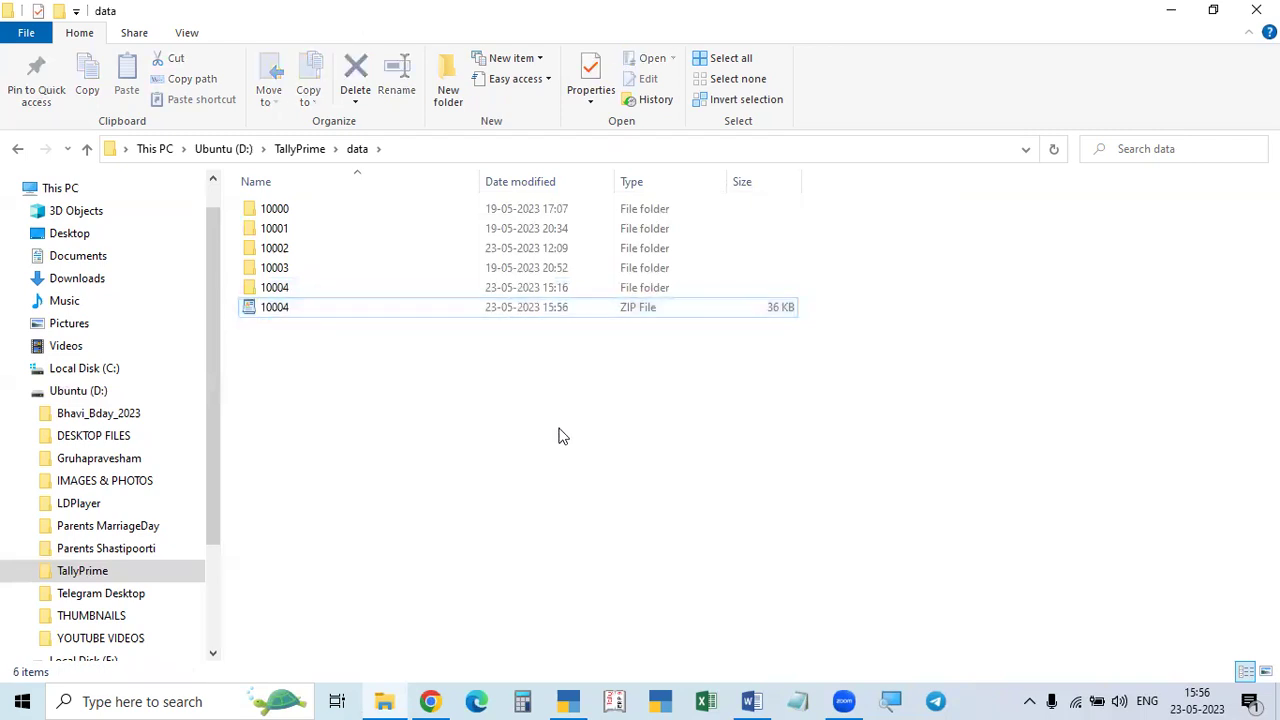
Step: Rename the 10004 ZIP file as Smart and dismiss the prompt for choosing an app to open it
{"action": "left_click", "coordinate": [310, 309]}
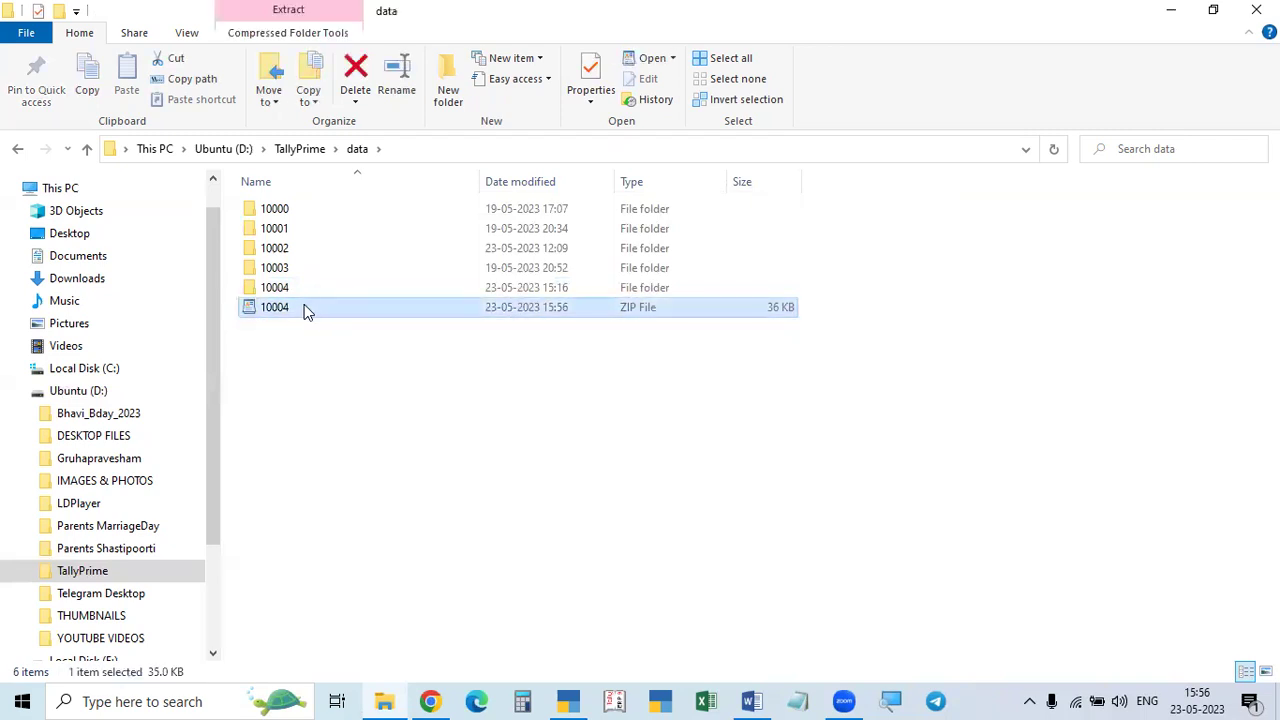
{"action": "right_click", "coordinate": [303, 307]}
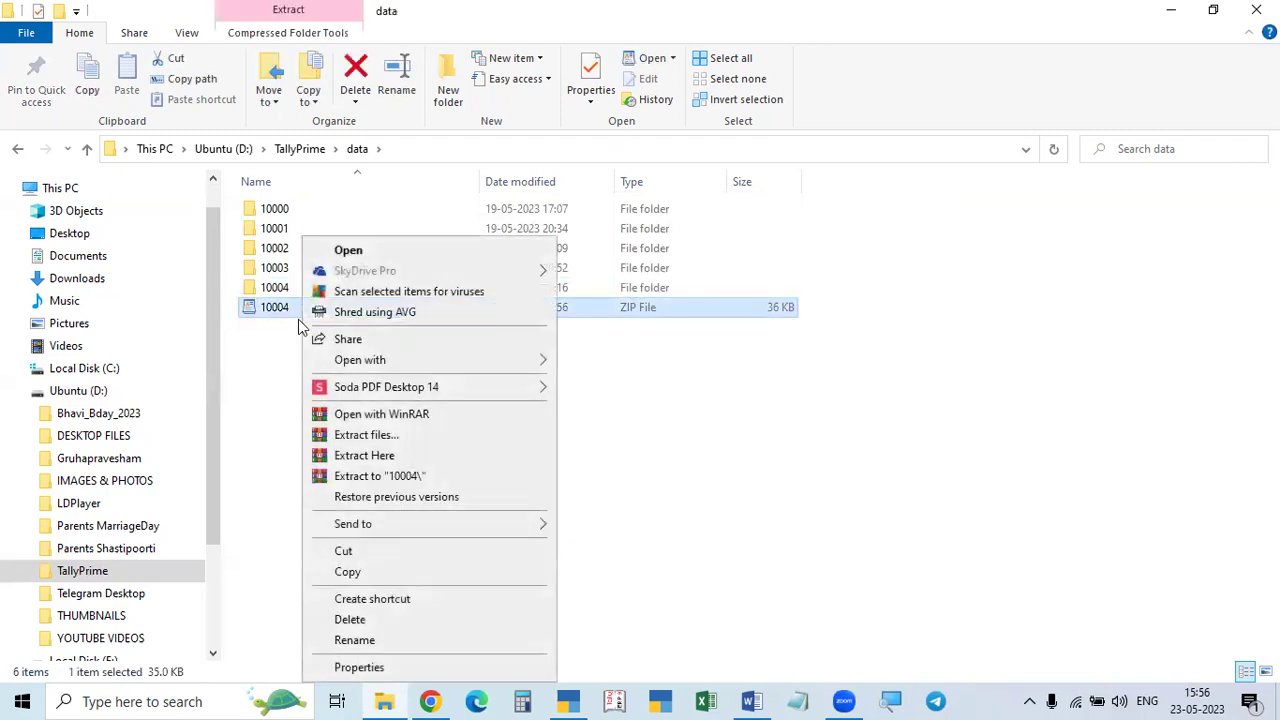
{"action": "left_click", "coordinate": [355, 640]}
{"action": "type", "text": "Smar"}
{"action": "key", "text": "BackSpace"}
{"action": "key", "text": "BackSpace"}
{"action": "key", "text": "BackSpace"}
{"action": "key", "text": "BackSpace"}
{"action": "type", "text": "Smaa"}
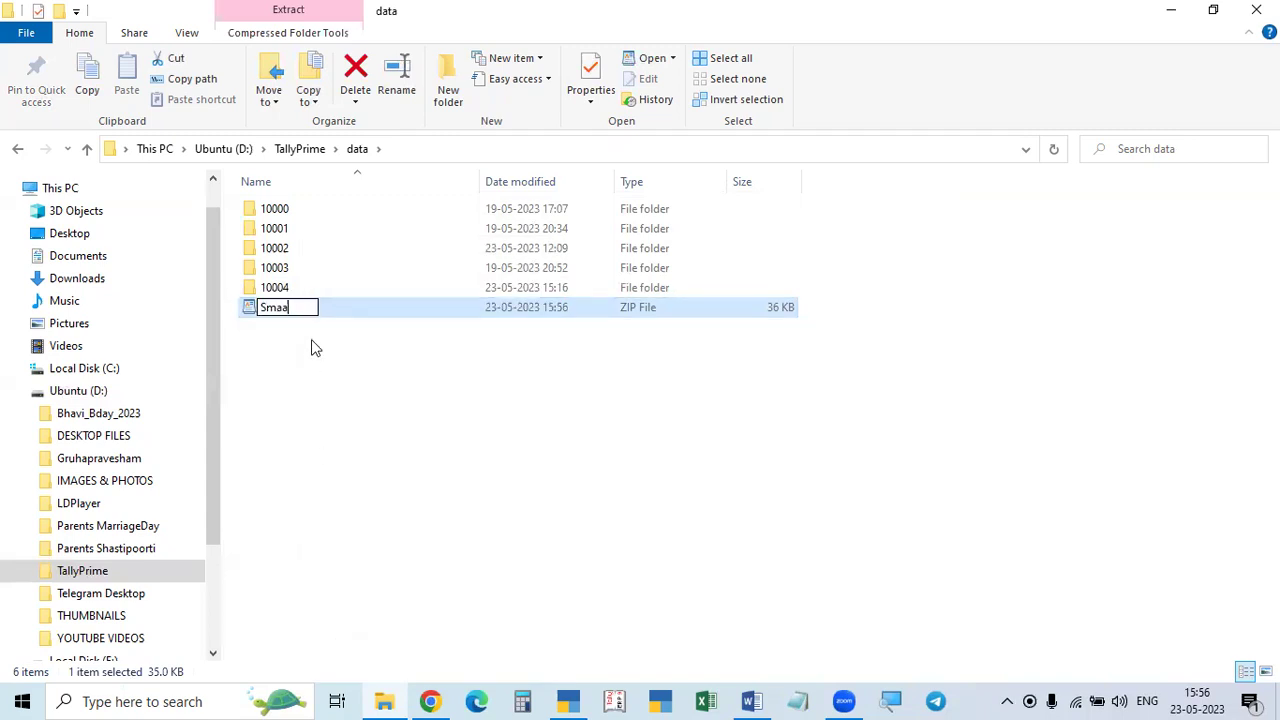
{"action": "key", "text": "BackSpace"}
{"action": "type", "text": "rt"}
{"action": "key", "text": "Return"}
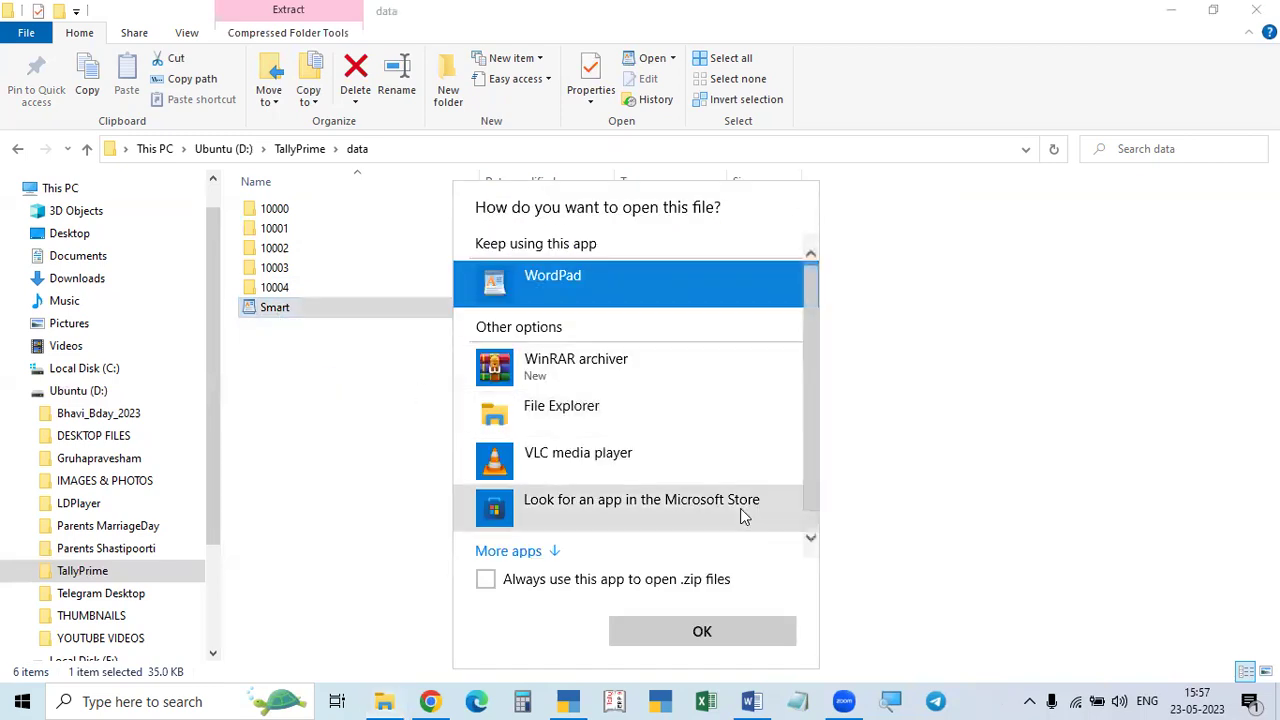
{"action": "left_click", "coordinate": [911, 516]}
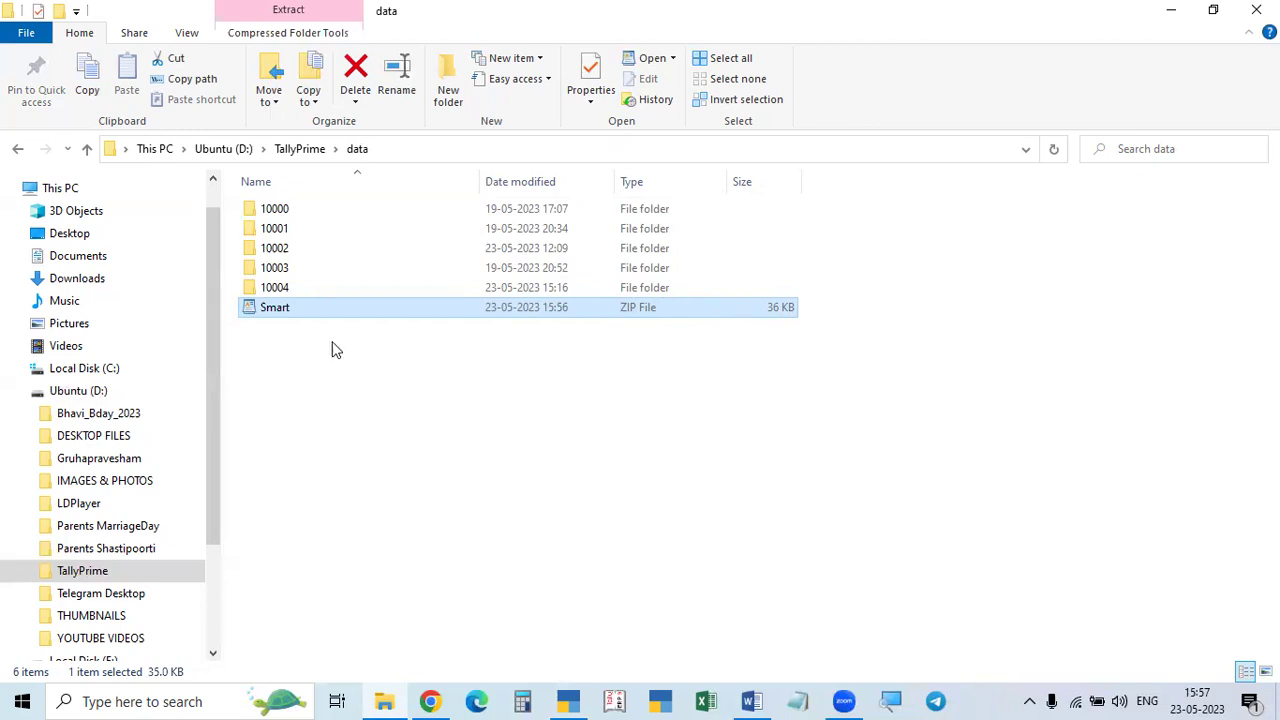
Step: Examine the Smart ZIP file and its folder path in the data folder, dismissing the prompts for choosing an app
{"action": "double_click", "coordinate": [278, 314]}
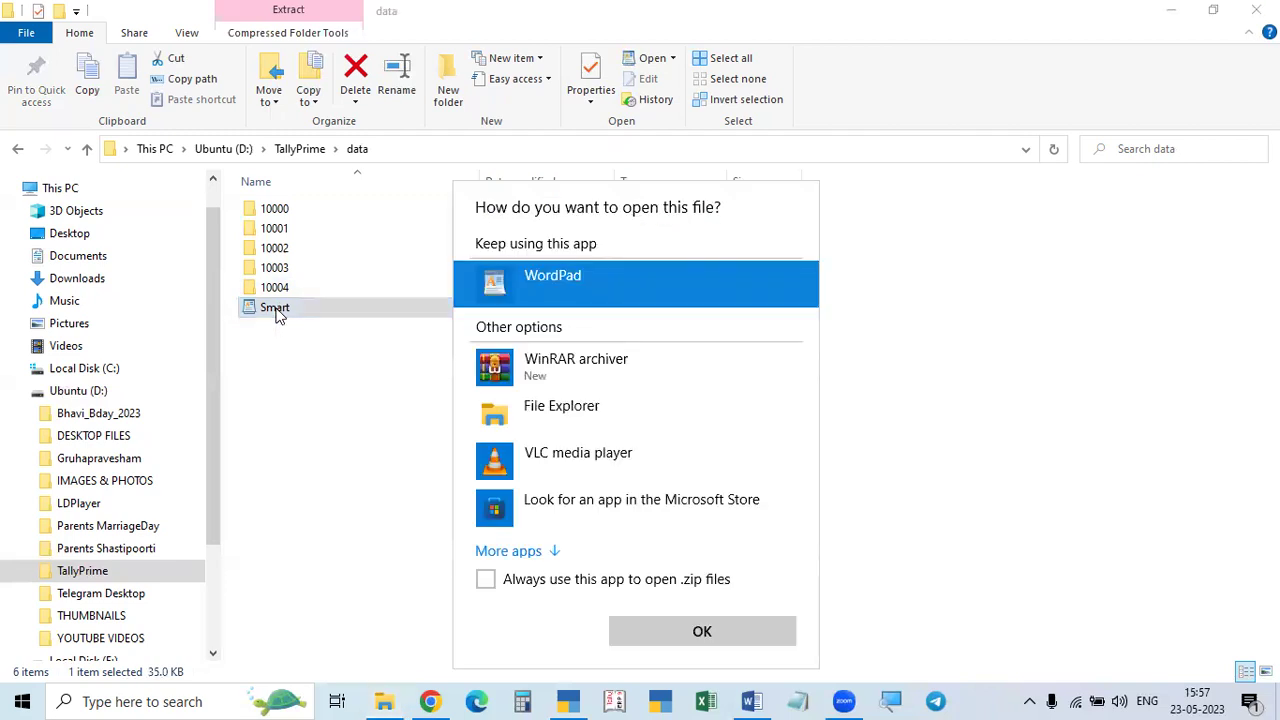
{"action": "left_click", "coordinate": [980, 280]}
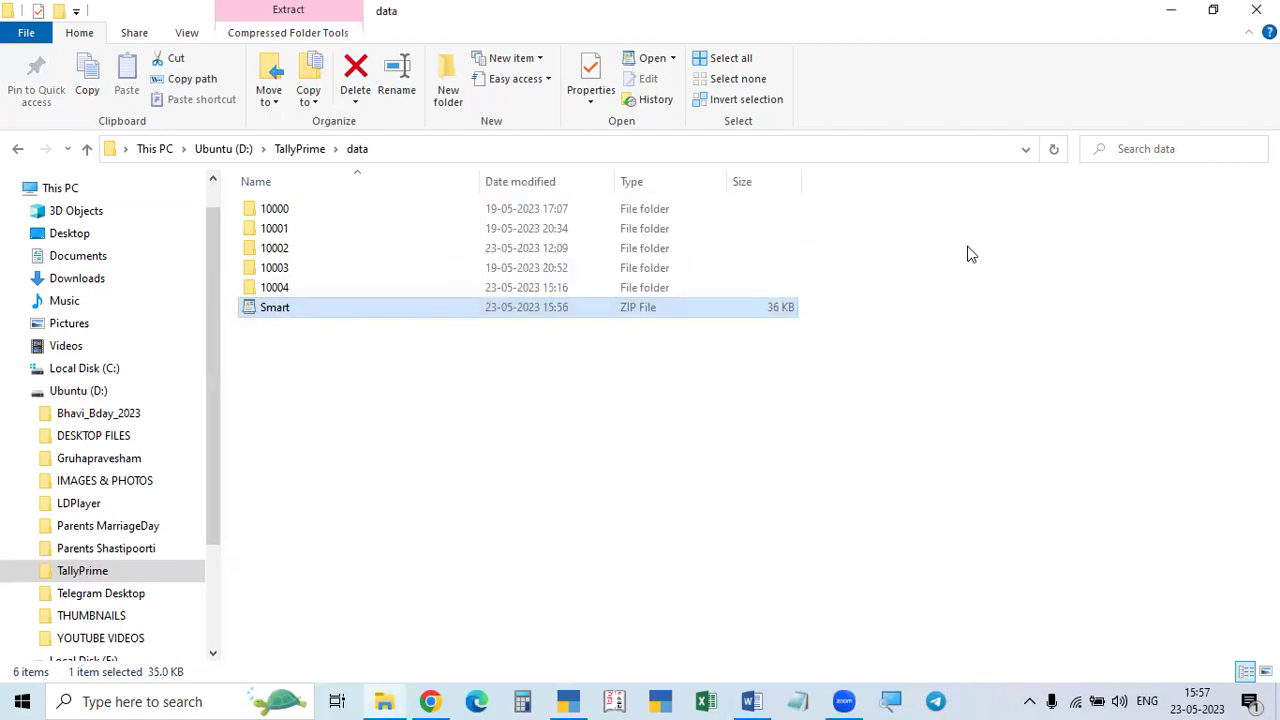
{"action": "left_click", "coordinate": [1027, 148]}
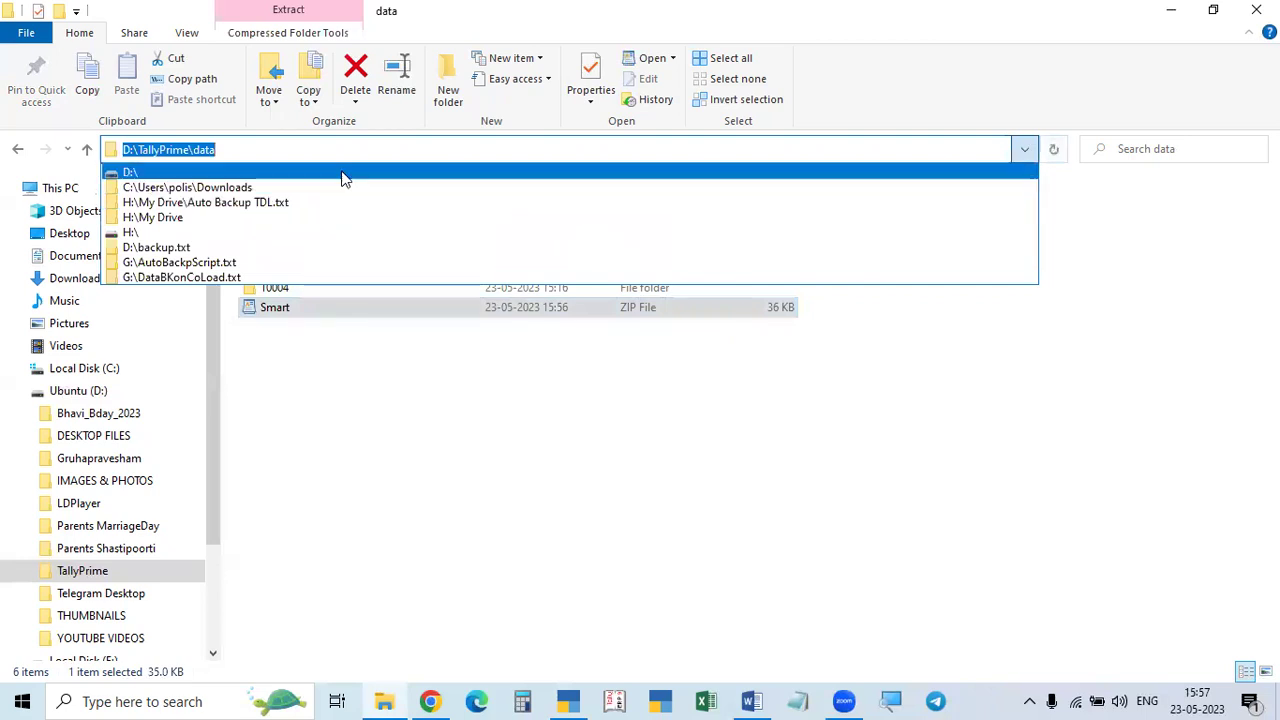
{"action": "left_click", "coordinate": [371, 390]}
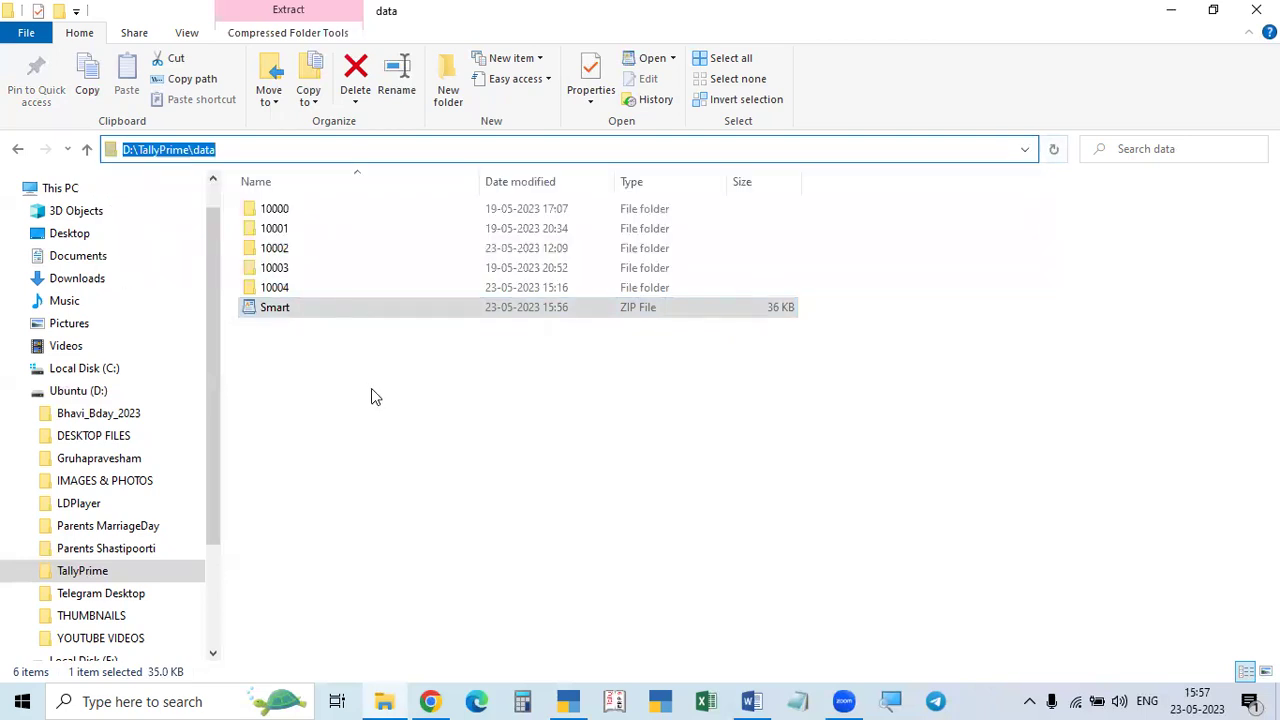
{"action": "double_click", "coordinate": [253, 310]}
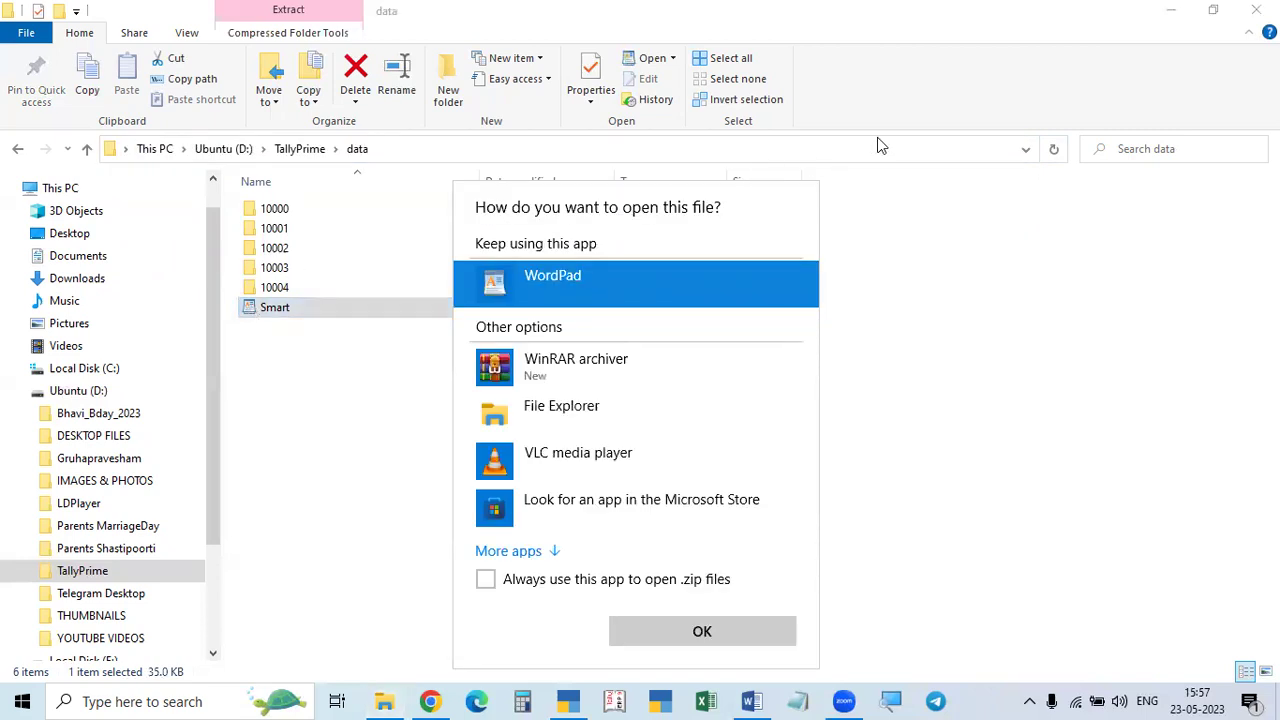
{"action": "left_click", "coordinate": [1027, 148]}
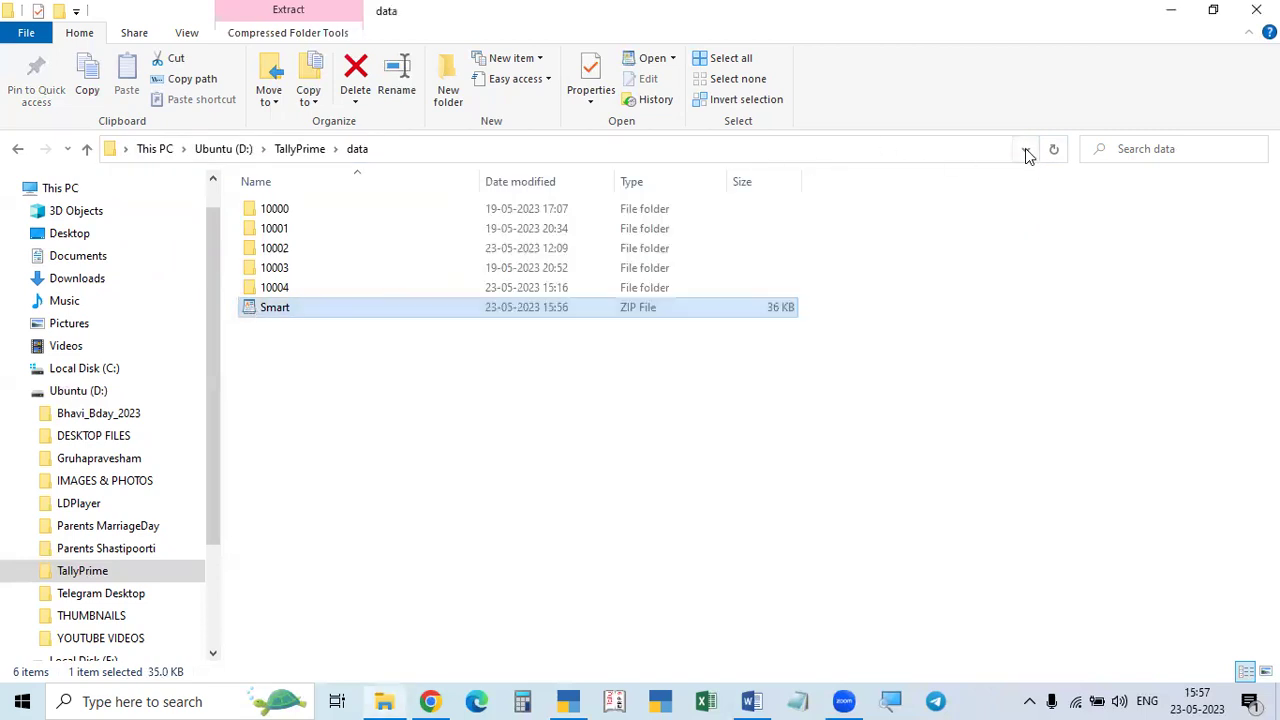
{"action": "left_click", "coordinate": [420, 150]}
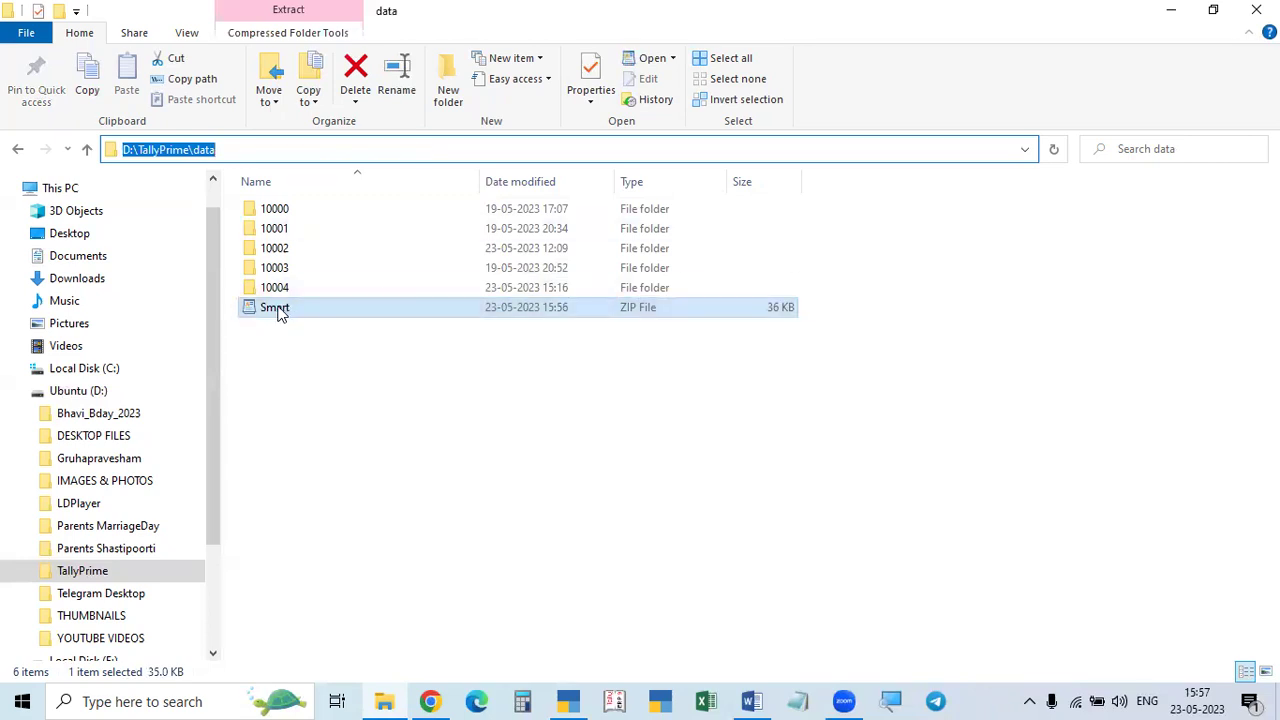
{"action": "key", "text": "Escape"}
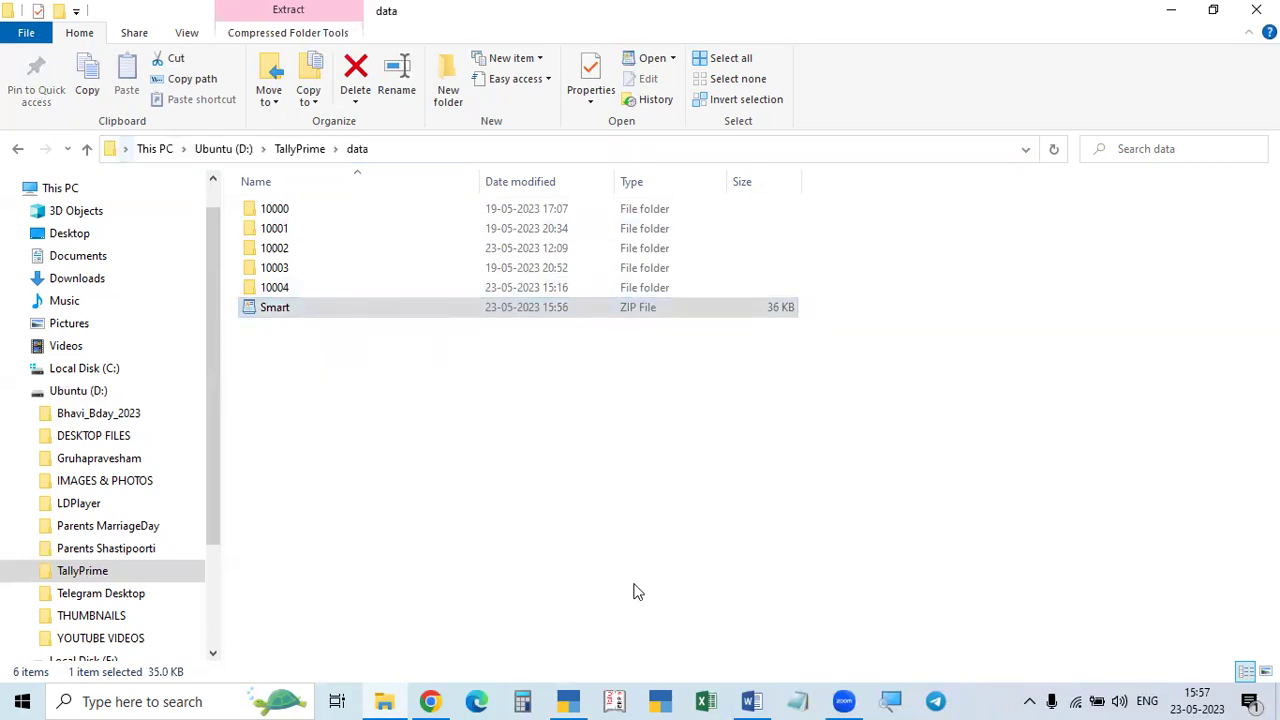
Step: Switch to Chrome, open the Gmail inbox, and compose a message to the account owner's own e-mail address with the subject "smart backup"
{"action": "left_click", "coordinate": [430, 700]}
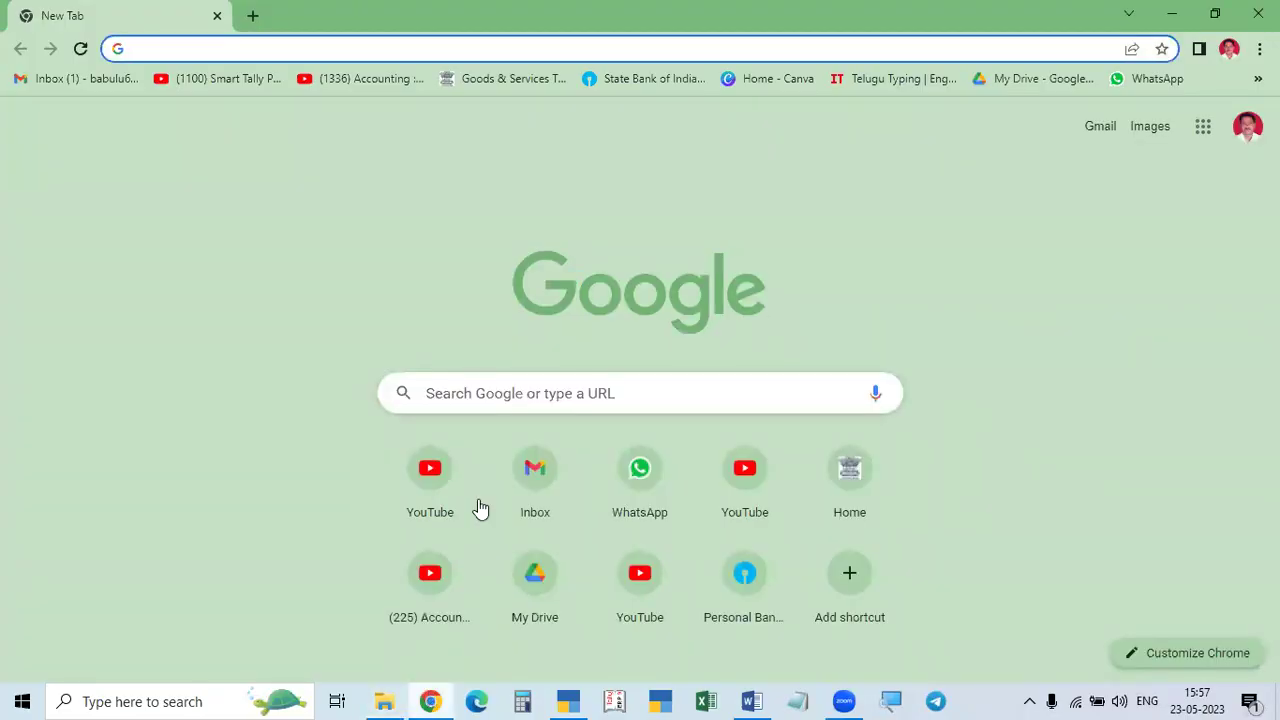
{"action": "left_click", "coordinate": [77, 81]}
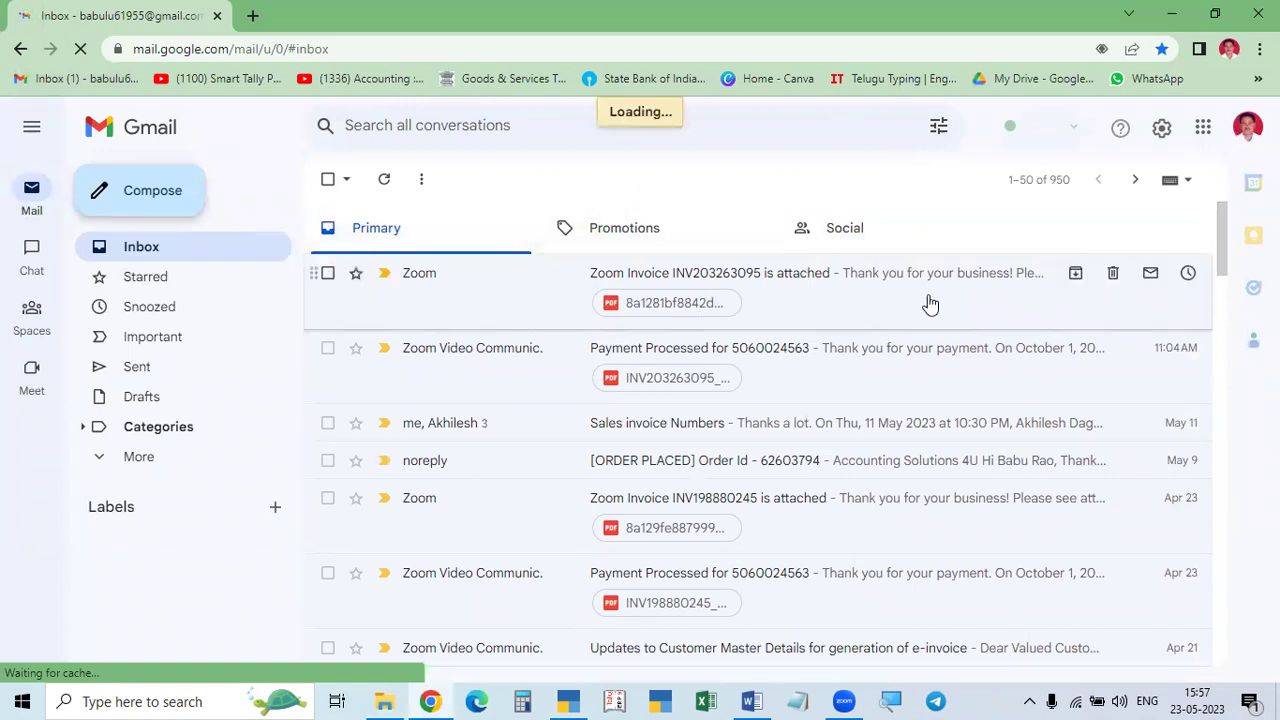
{"action": "key", "text": "c"}
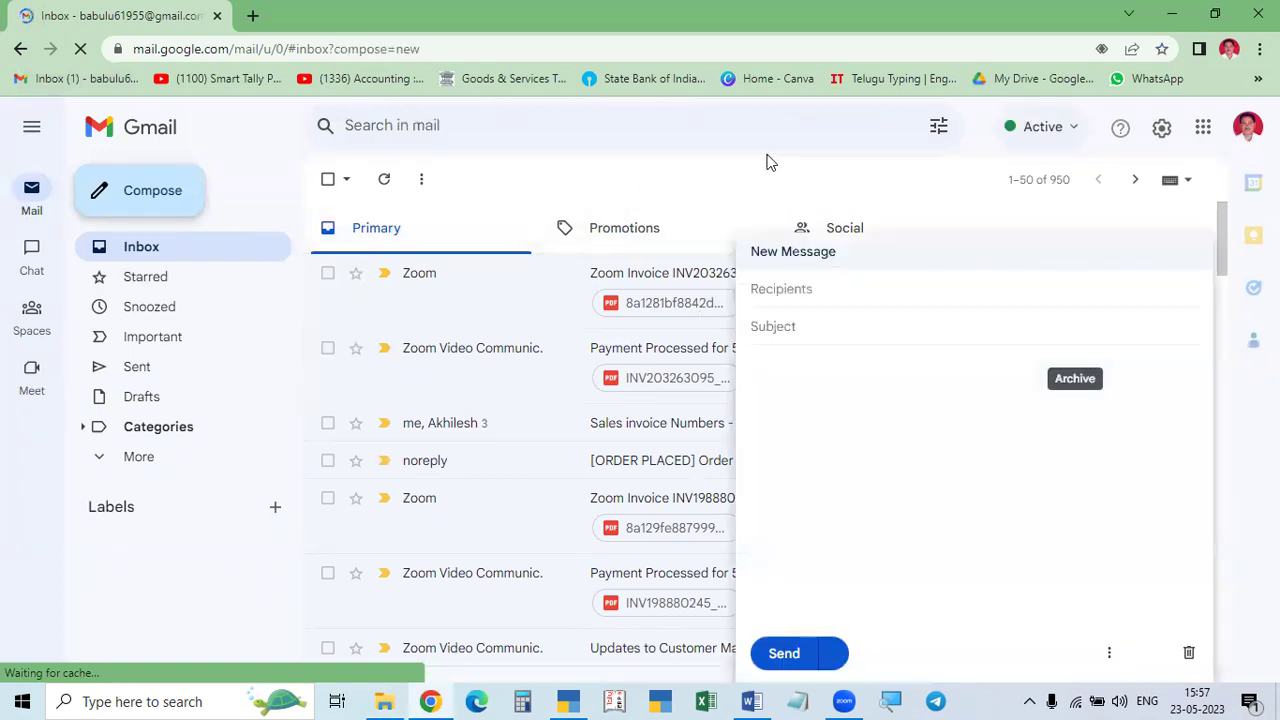
{"action": "type", "text": "bab"}
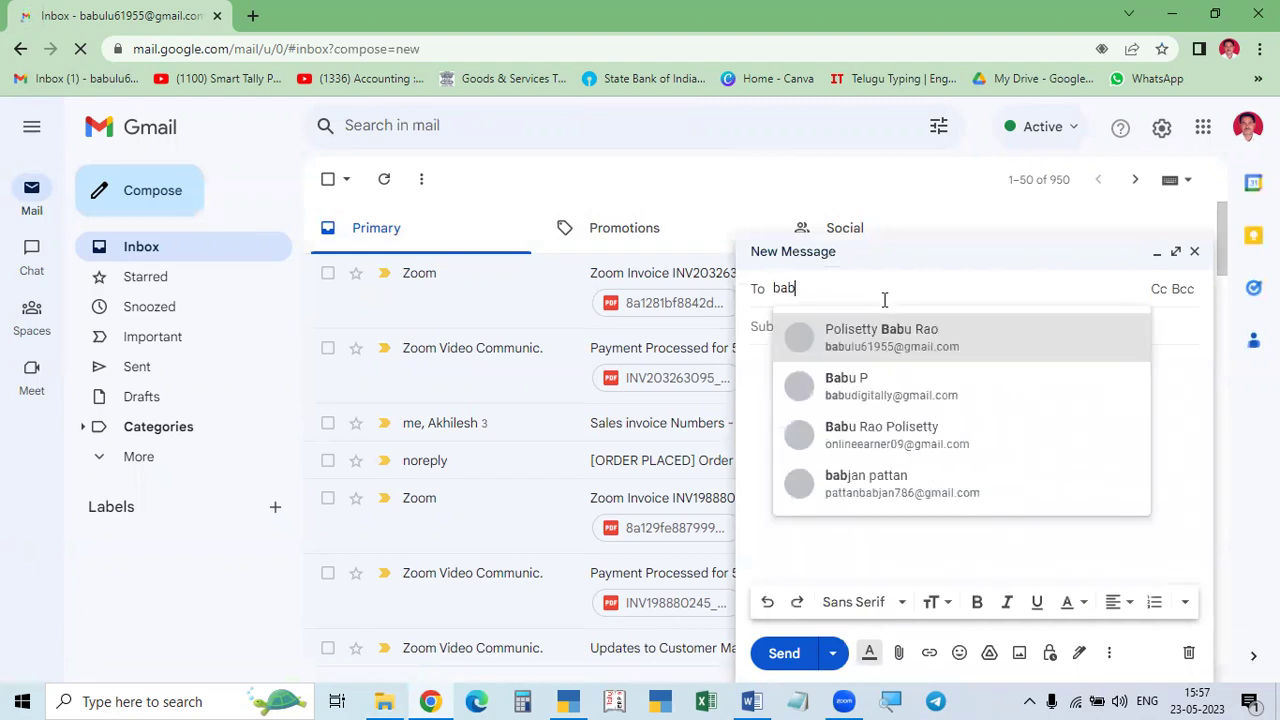
{"action": "left_click", "coordinate": [923, 356]}
{"action": "left_click", "coordinate": [836, 344]}
{"action": "type", "text": "smart backup"}
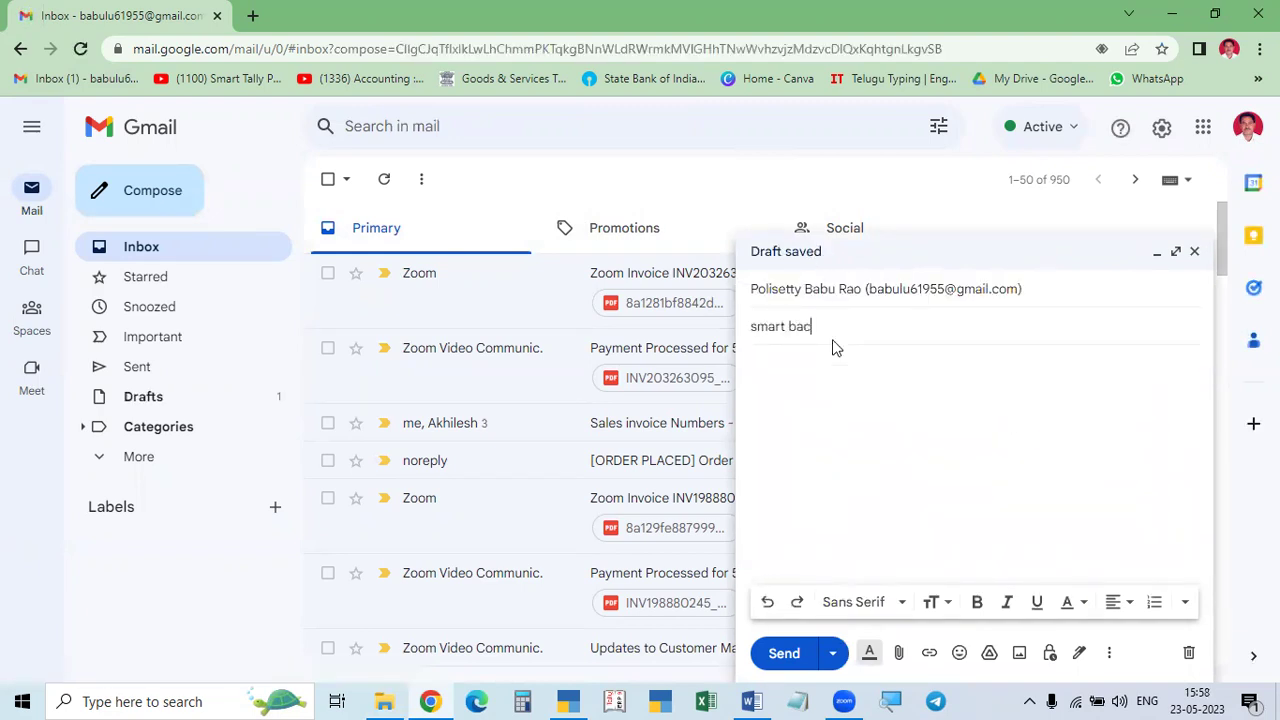
Step: Attach the Smart ZIP file from D:\TallyPrime\data to the message and send it
{"action": "left_click", "coordinate": [899, 652]}
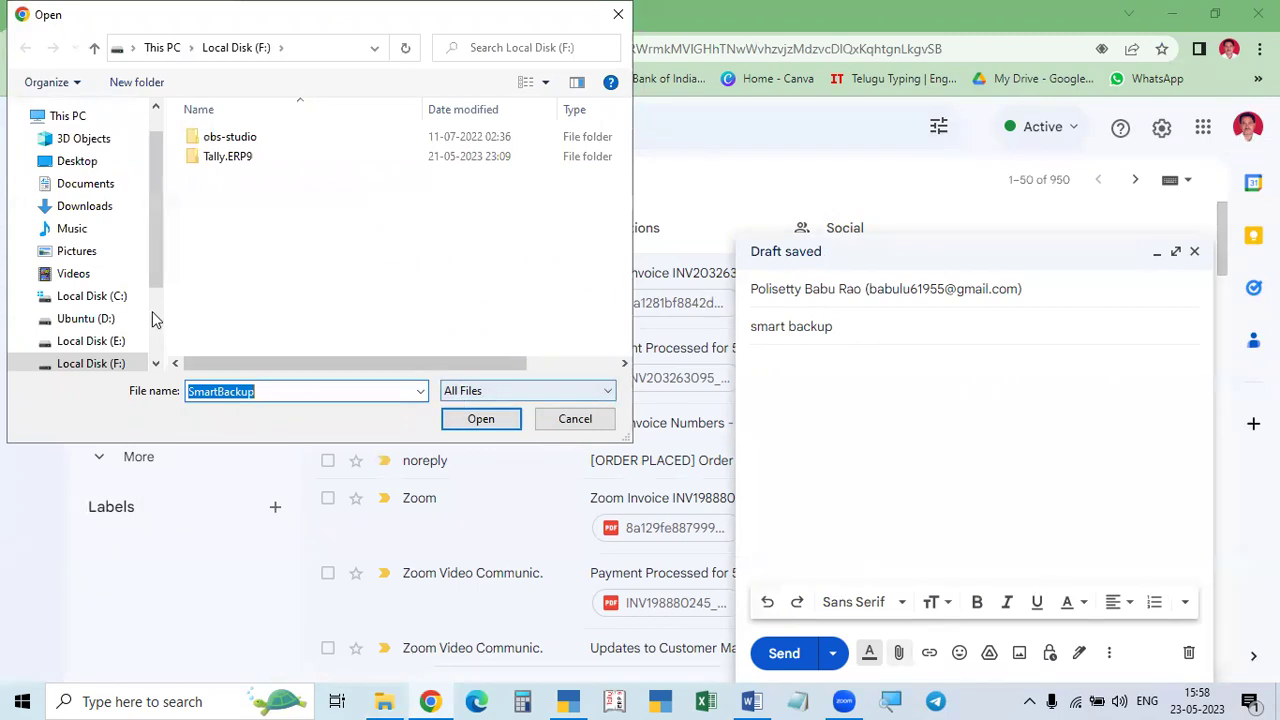
{"action": "left_click", "coordinate": [85, 320]}
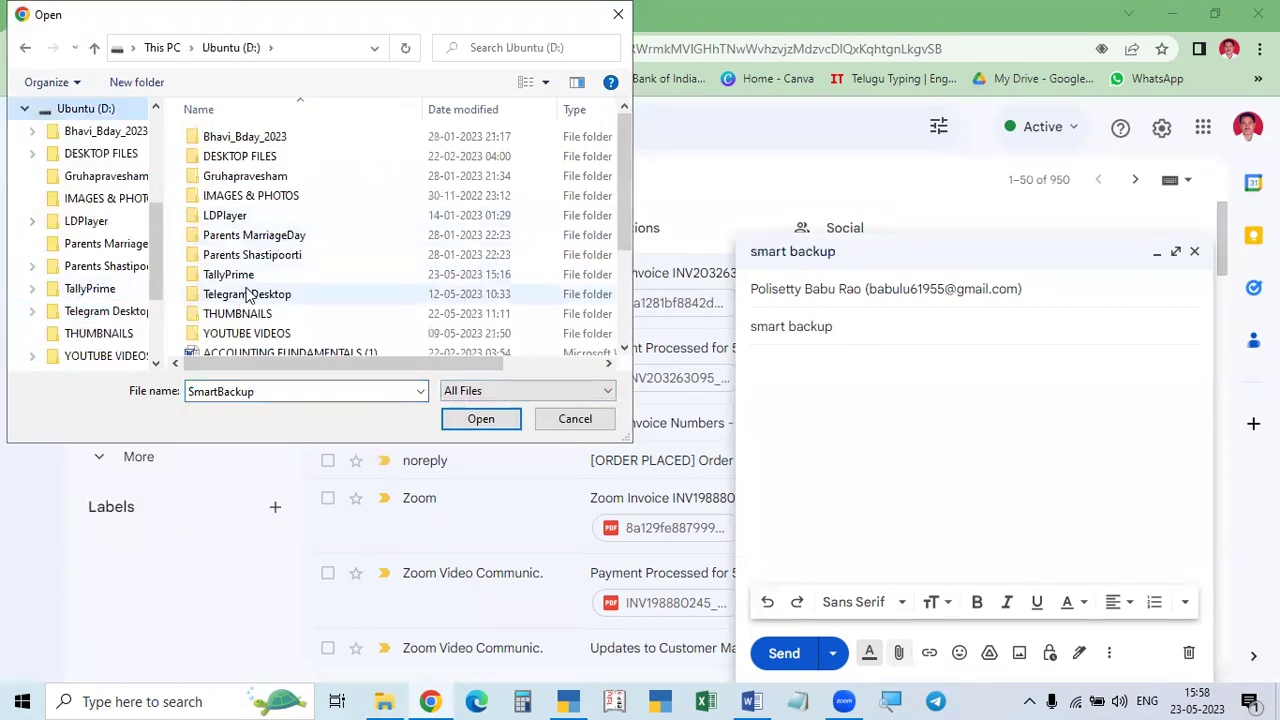
{"action": "double_click", "coordinate": [229, 276]}
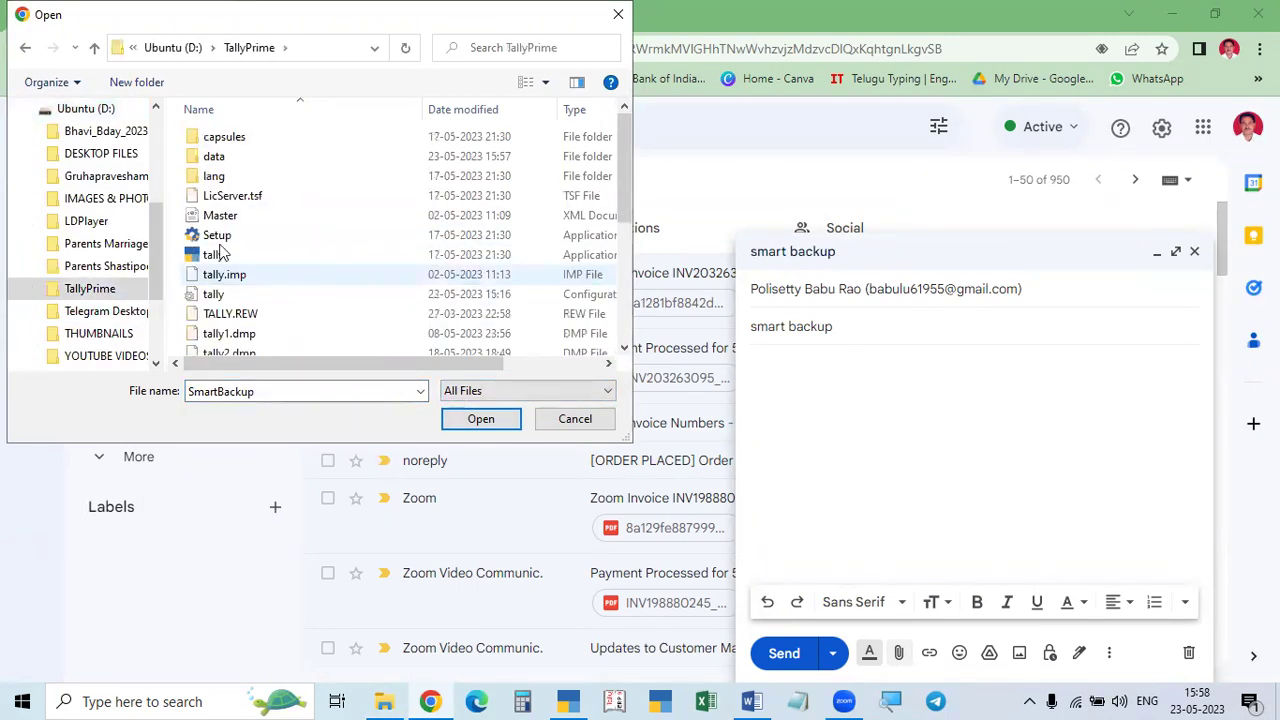
{"action": "double_click", "coordinate": [216, 158]}
{"action": "left_click", "coordinate": [225, 240]}
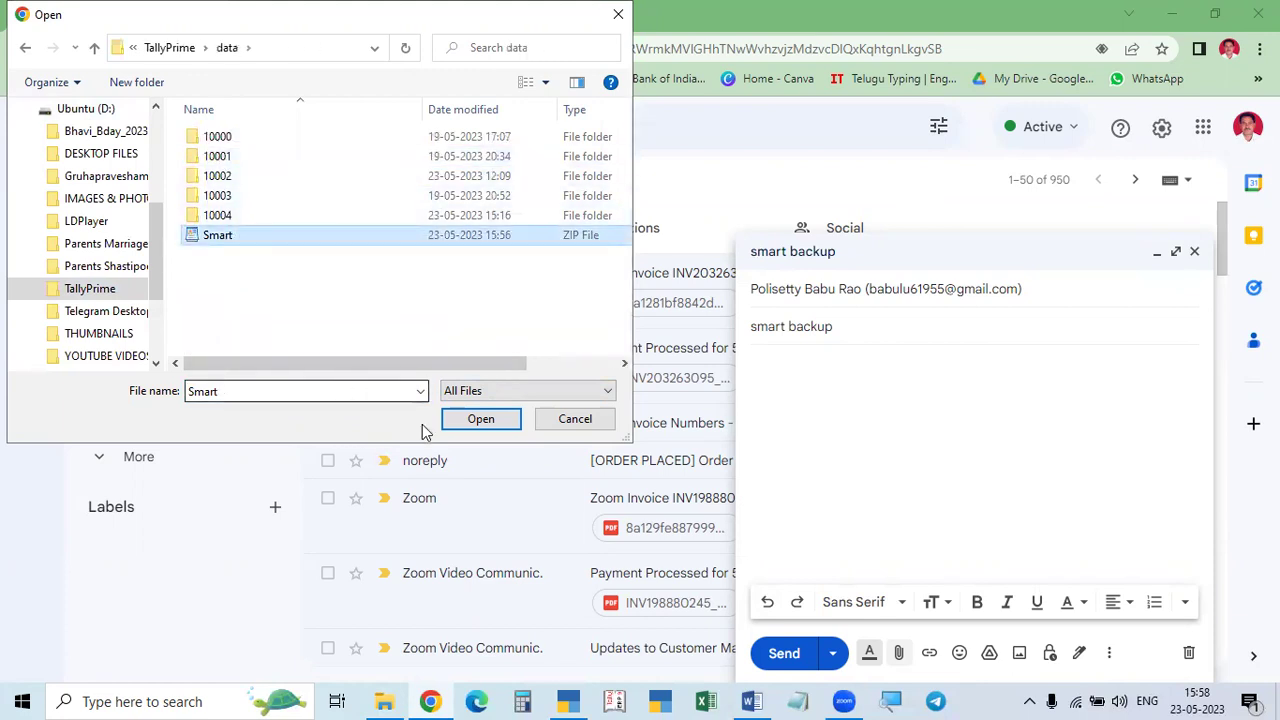
{"action": "left_click", "coordinate": [478, 419]}
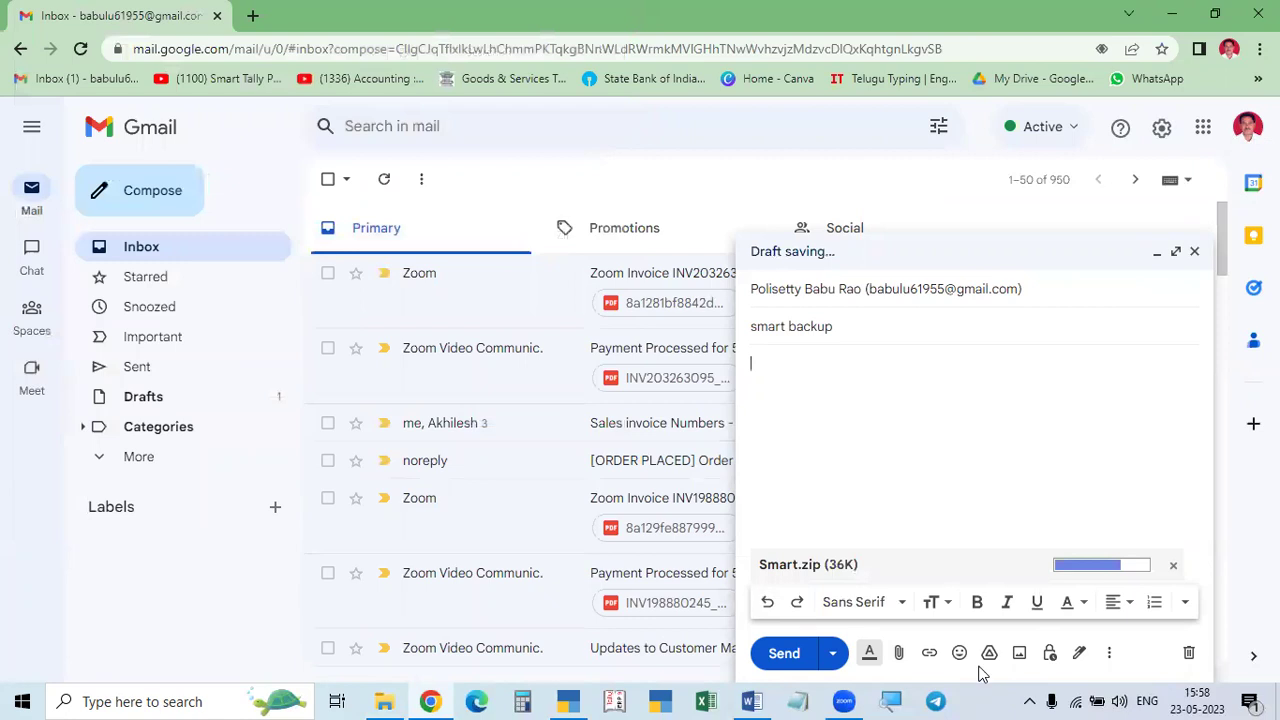
{"action": "left_click", "coordinate": [782, 654]}
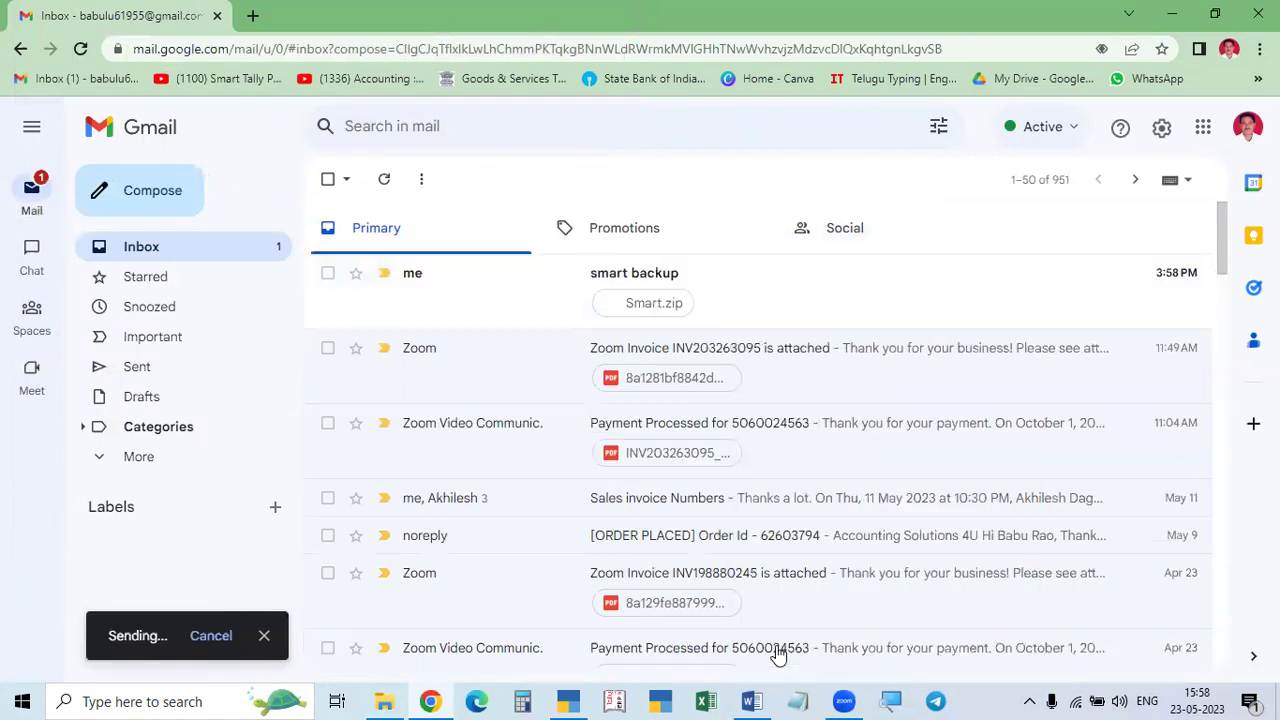
Step: Open the received "smart backup" e-mail and download its Smart.zip attachment
{"action": "left_click", "coordinate": [633, 279]}
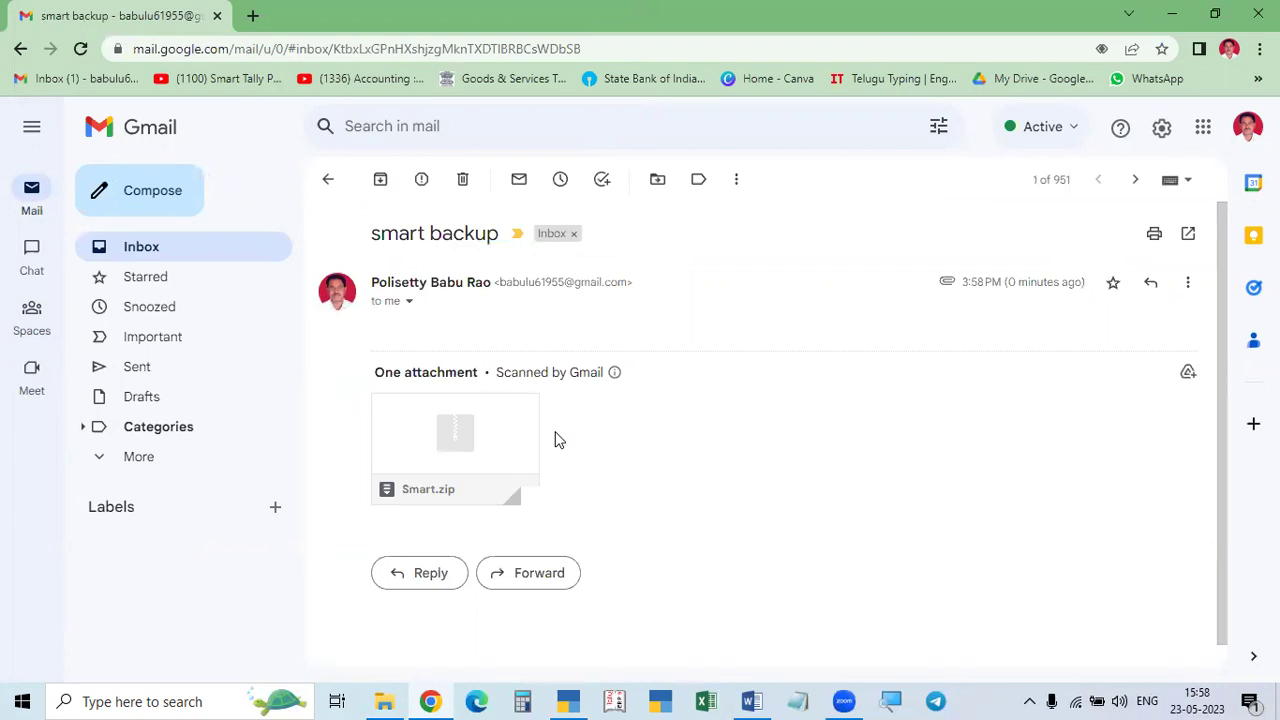
{"action": "mouse_move", "coordinate": [486, 471]}
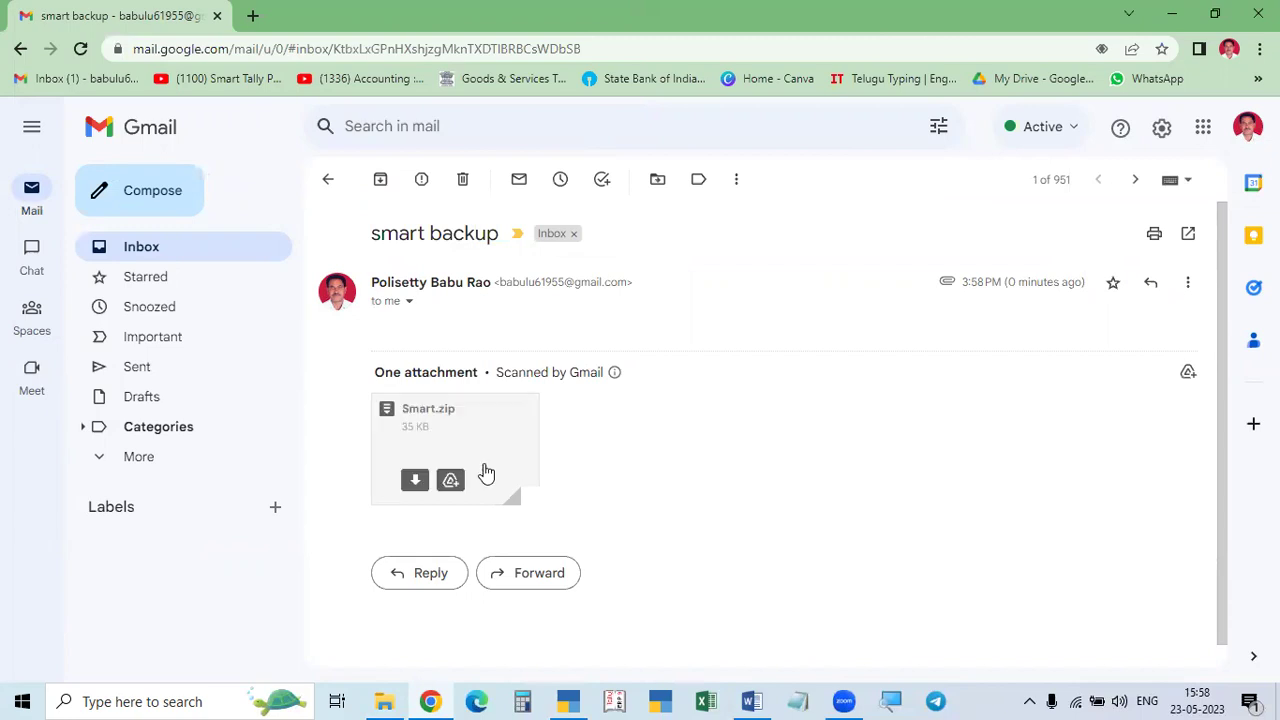
{"action": "left_click", "coordinate": [416, 486]}
Step: Show the downloaded Smart.zip in its folder and extract its contents directly into Downloads
{"action": "right_click", "coordinate": [82, 668]}
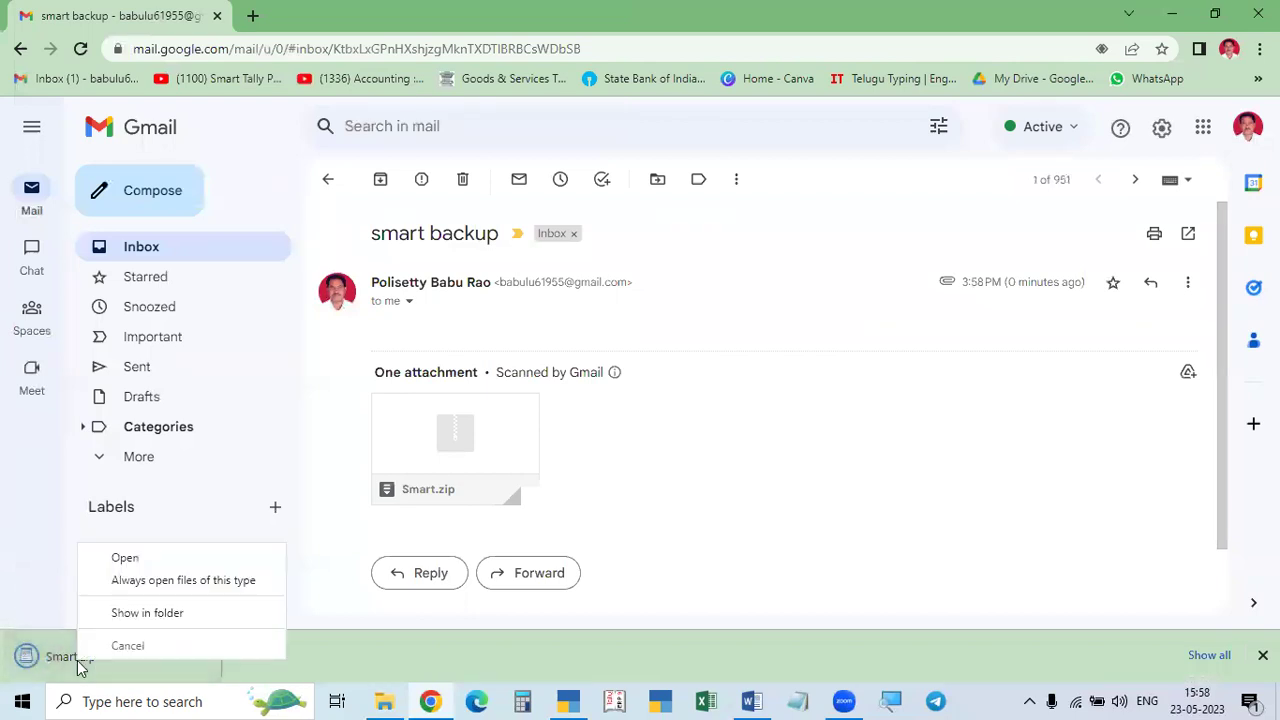
{"action": "left_click", "coordinate": [131, 614]}
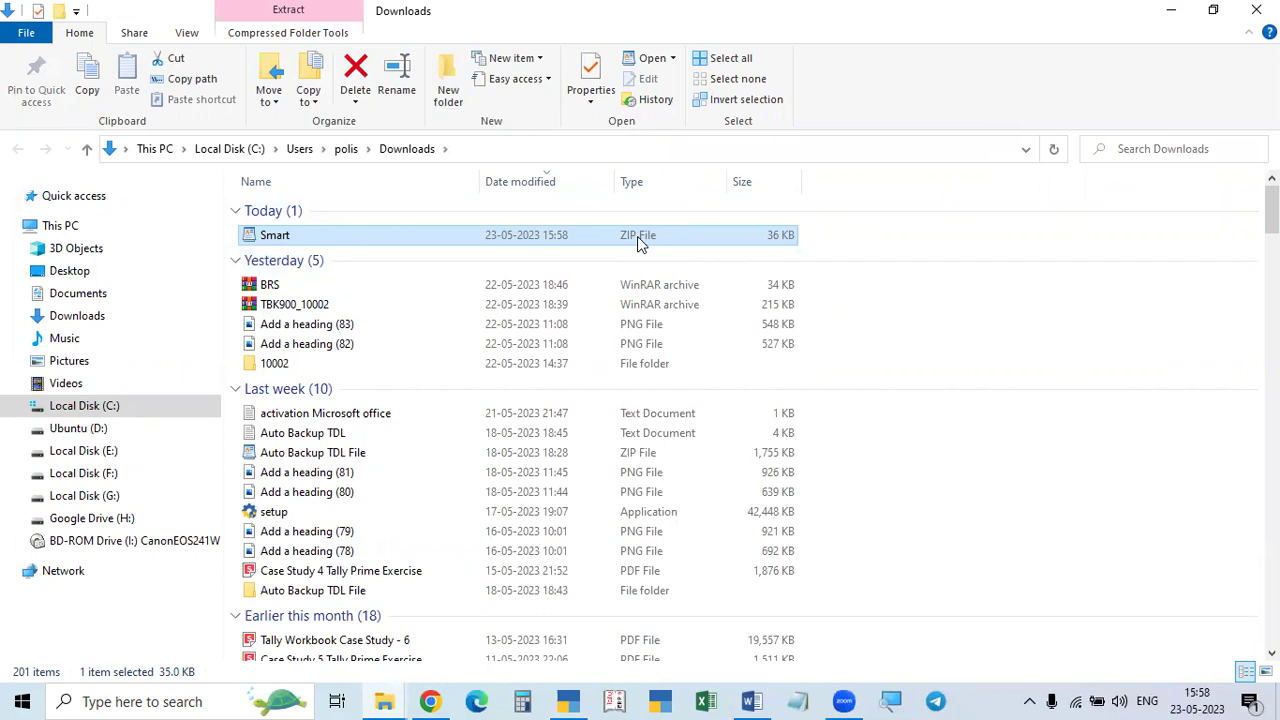
{"action": "right_click", "coordinate": [288, 240]}
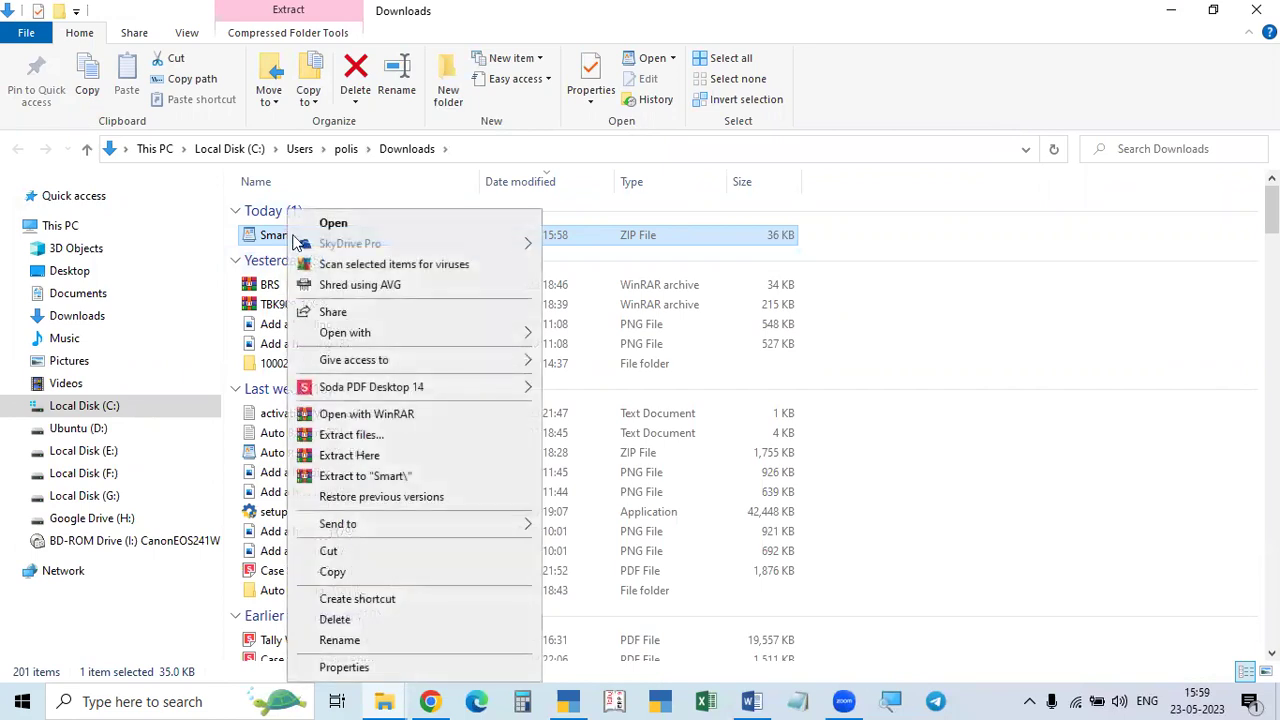
{"action": "left_click", "coordinate": [352, 456]}
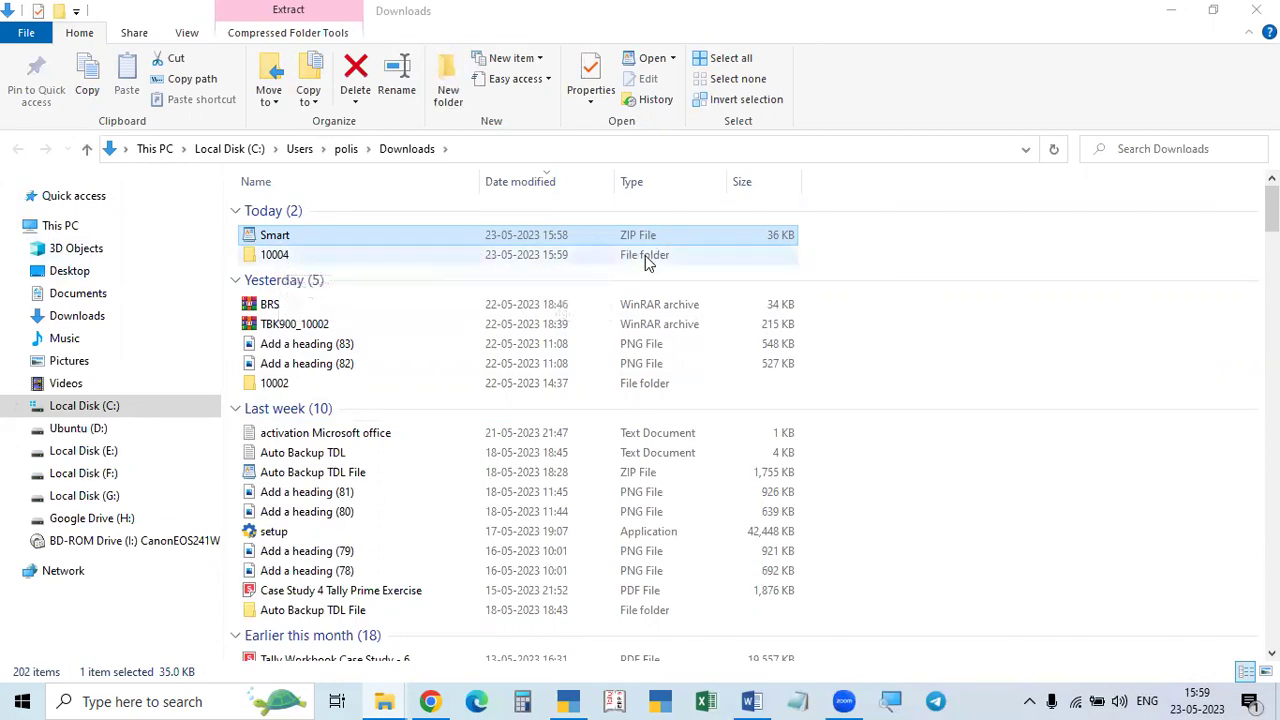
{"action": "left_click", "coordinate": [273, 258]}
{"action": "right_click", "coordinate": [274, 258]}
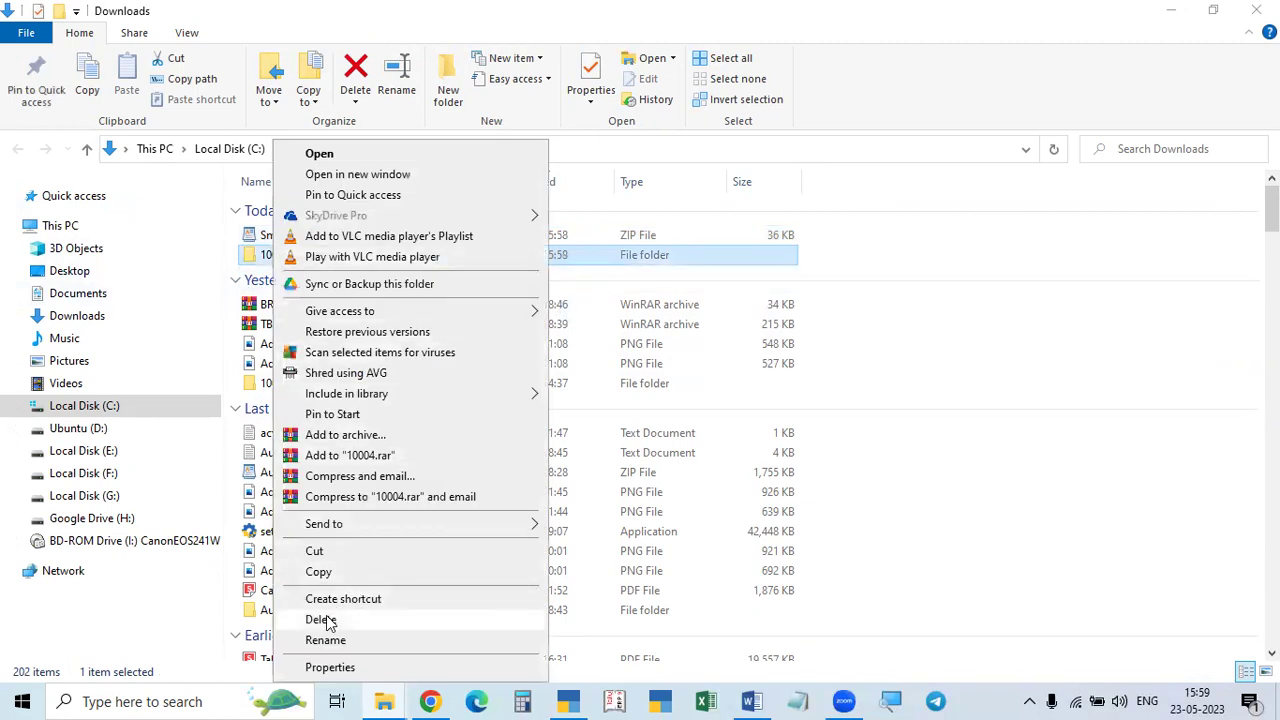
{"action": "left_click", "coordinate": [1022, 334]}
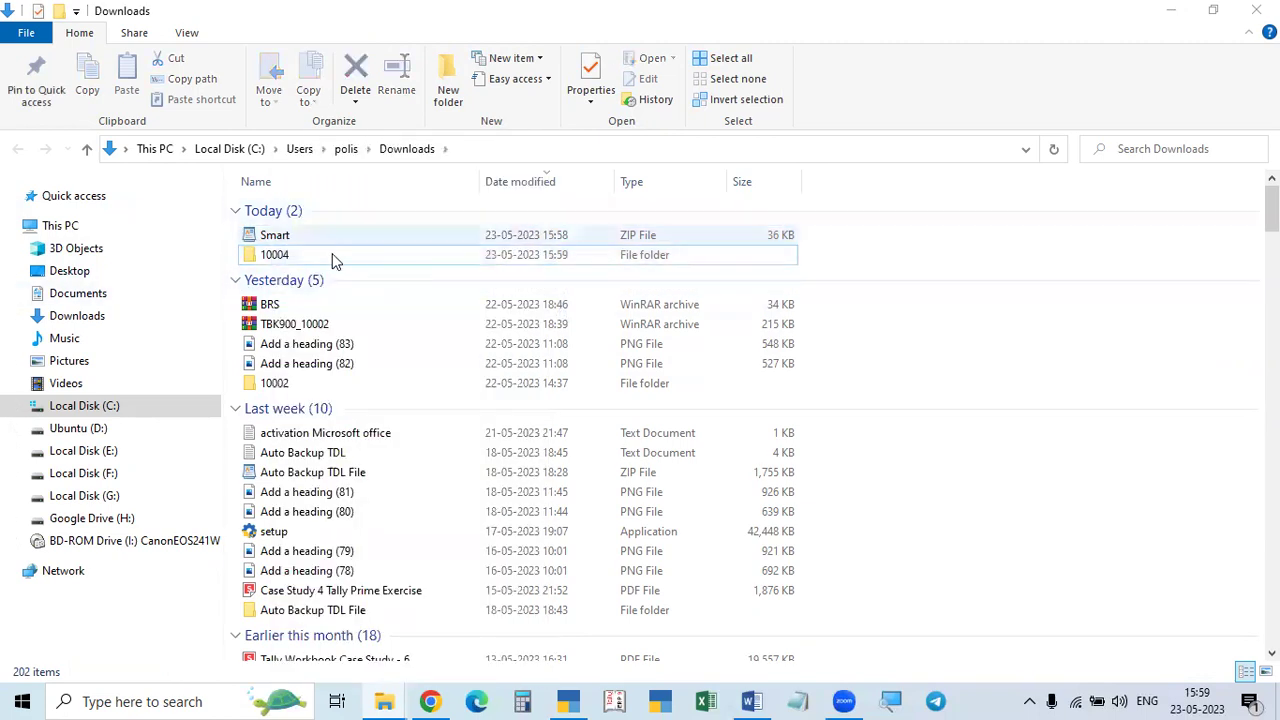
{"action": "right_click", "coordinate": [285, 257]}
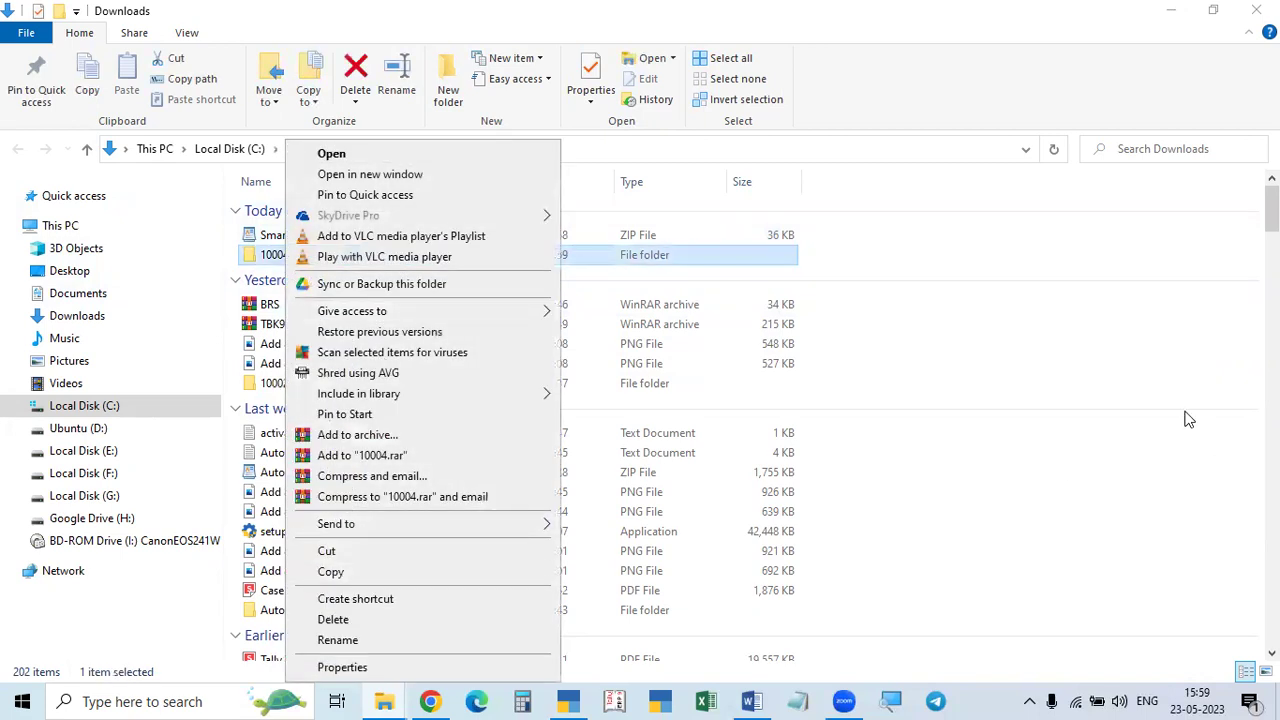
{"action": "left_click", "coordinate": [1145, 400]}
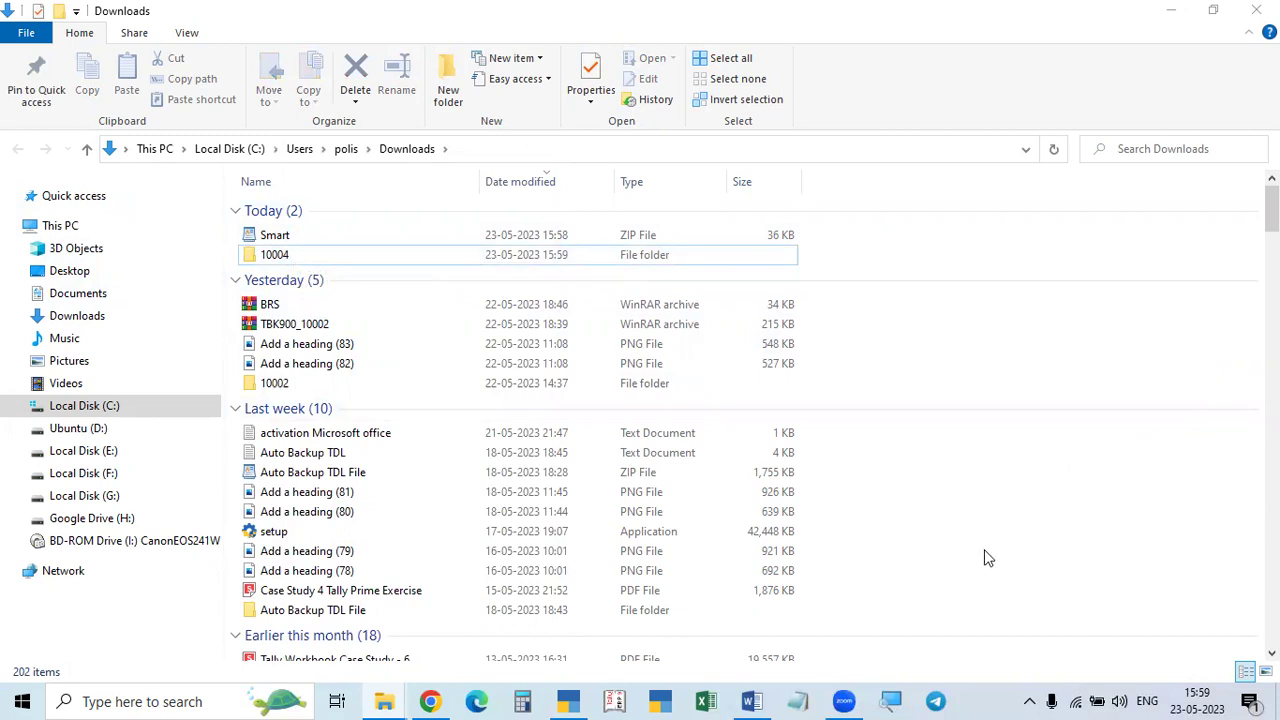
Step: Switch to TallyPrime, review the company data restore screen, and return to the Gateway of Tally
{"action": "left_click", "coordinate": [567, 700]}
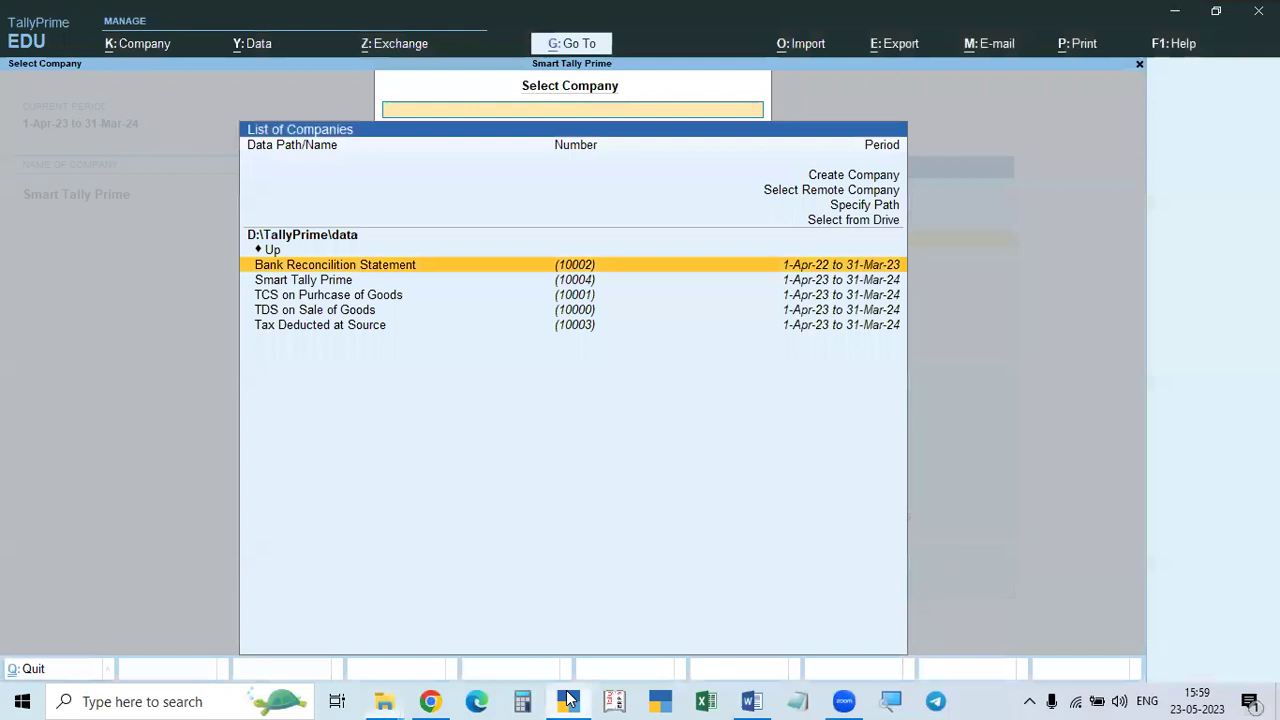
{"action": "key", "text": "Escape"}
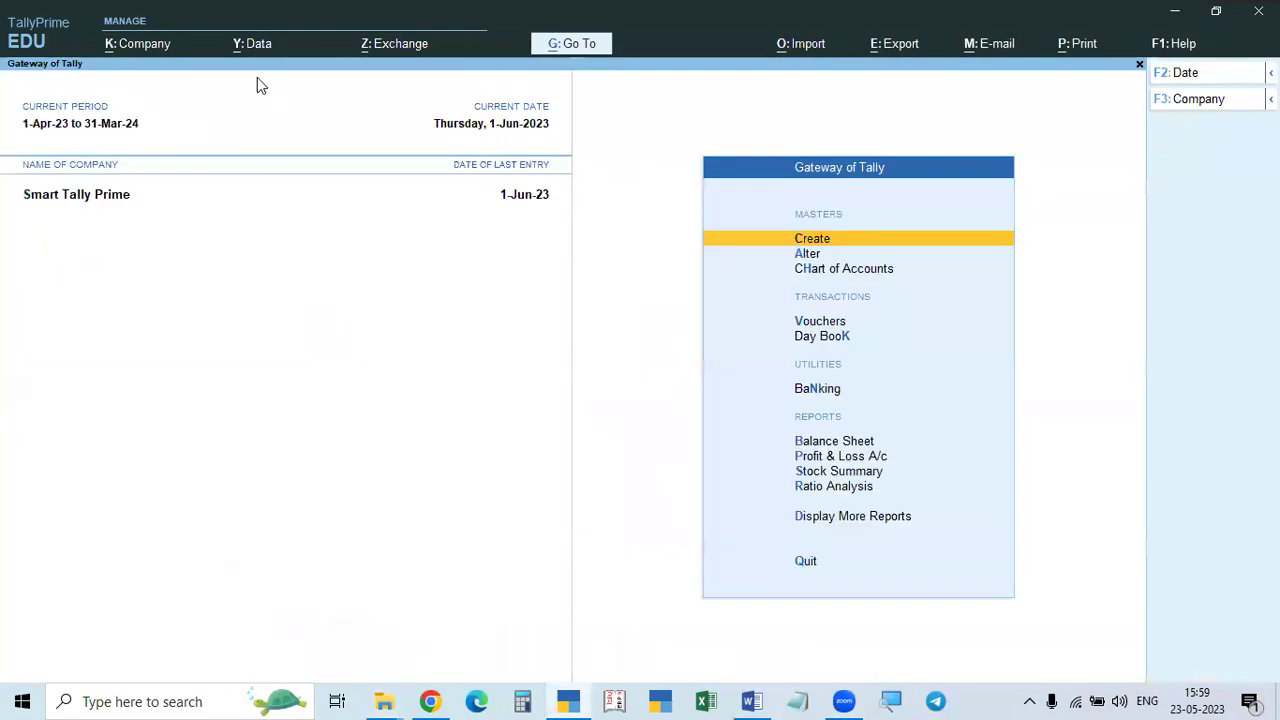
{"action": "left_click", "coordinate": [240, 47]}
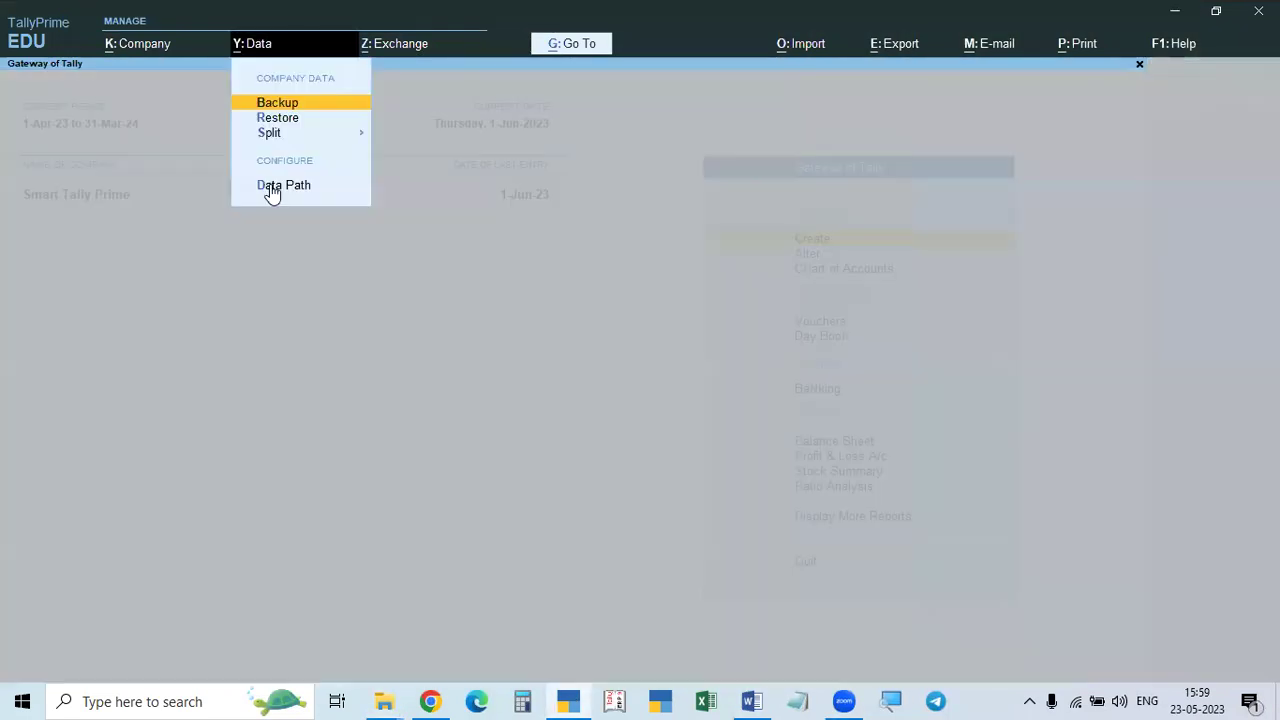
{"action": "left_click", "coordinate": [290, 118]}
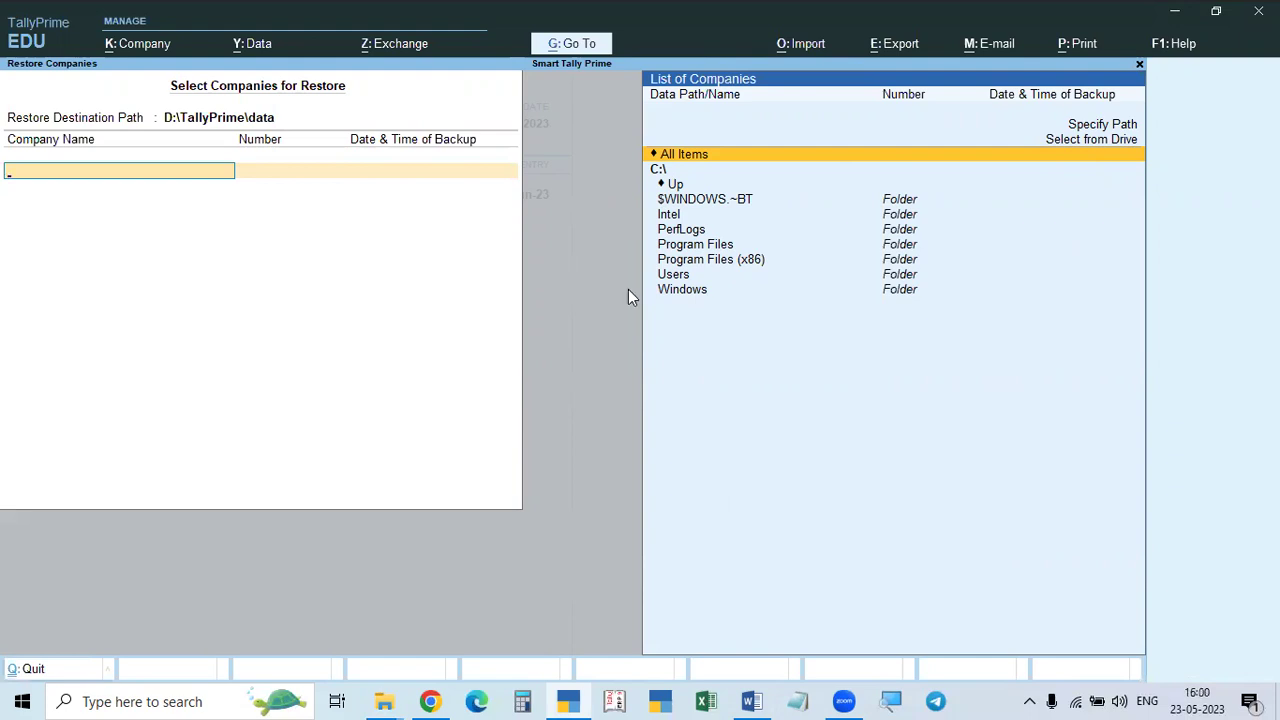
{"action": "key", "text": "Escape"}
{"action": "key", "text": "Return"}
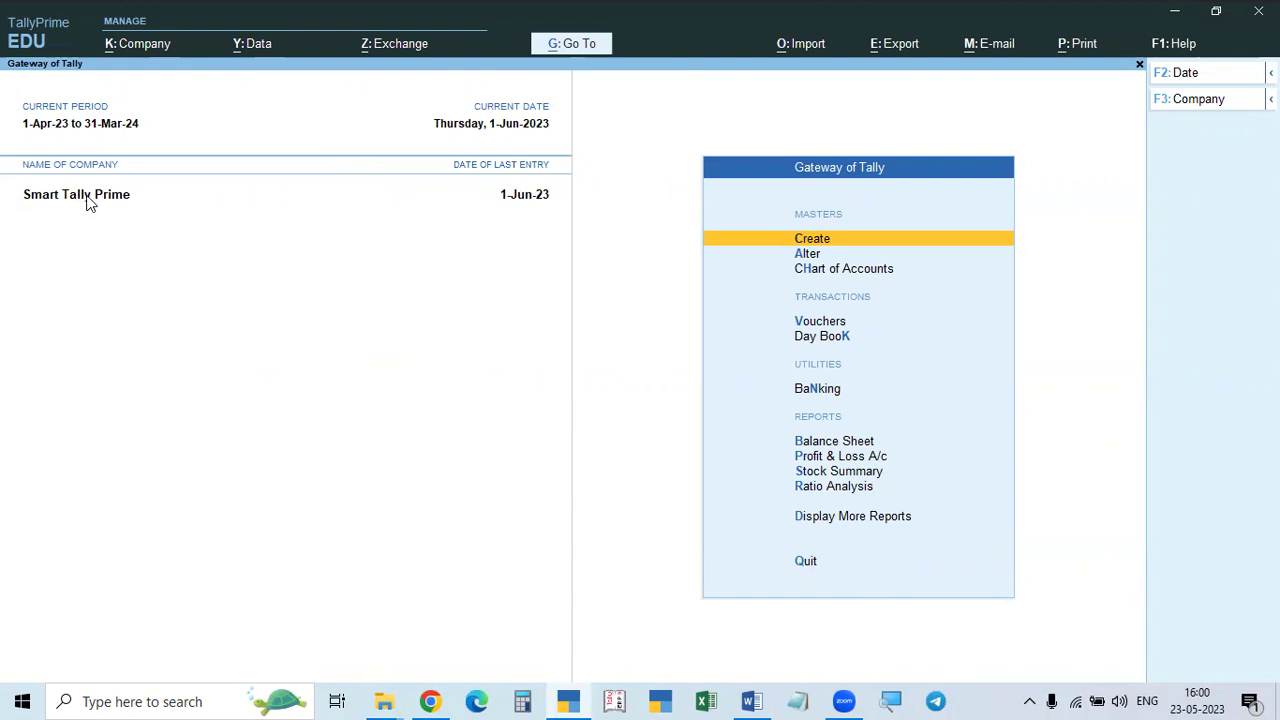
Step: Switch to the File Explorer window, go to D:\TallyPrime\data, and delete the Smart ZIP file
{"action": "left_click", "coordinate": [430, 700]}
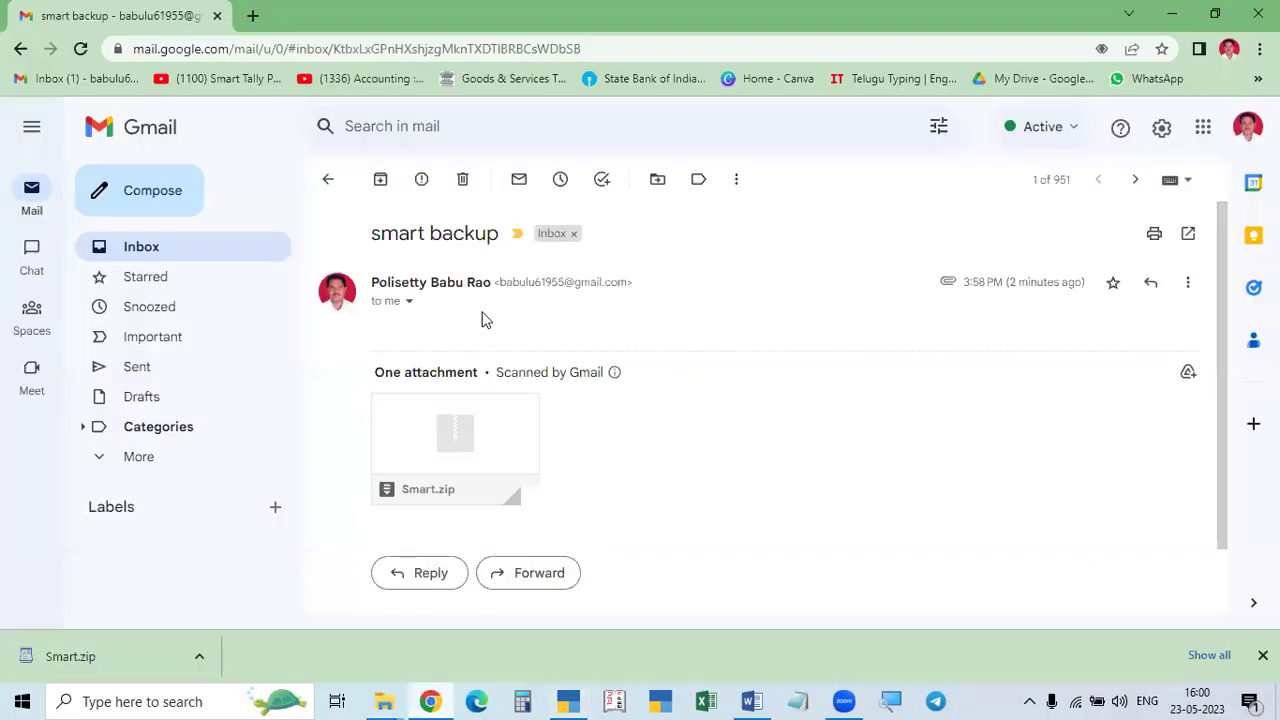
{"action": "left_click", "coordinate": [1174, 14]}
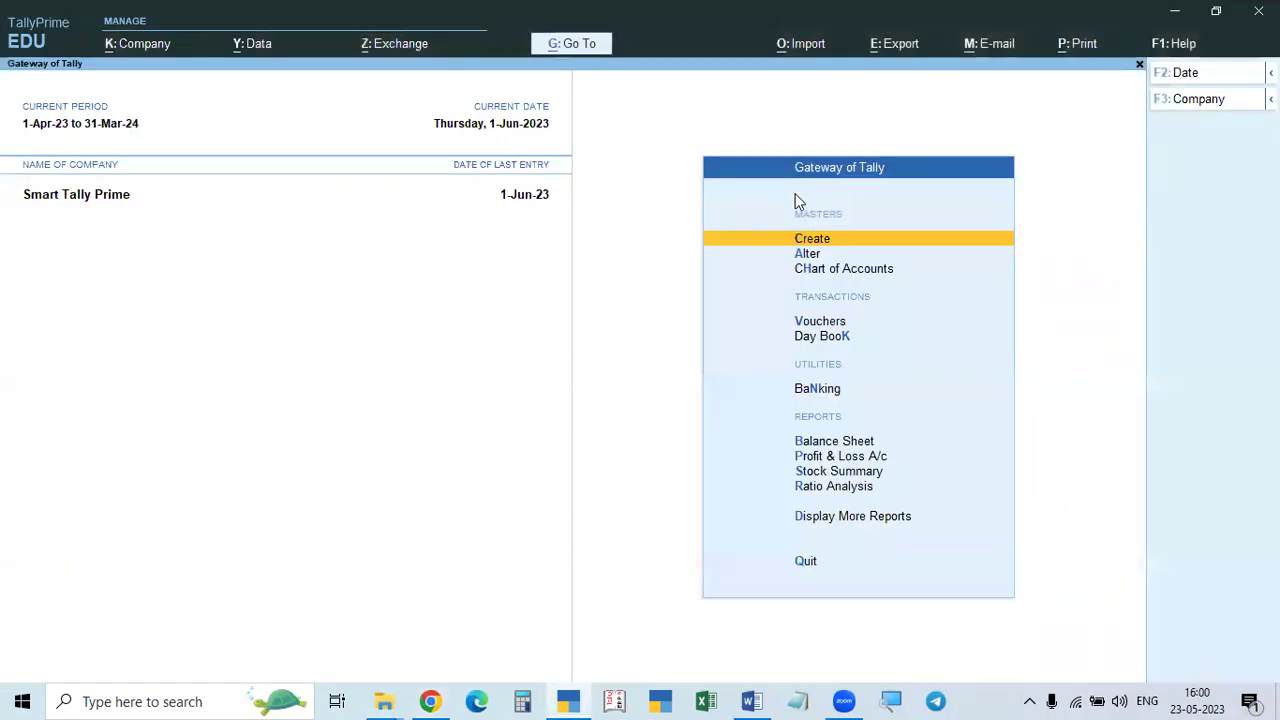
{"action": "left_click", "coordinate": [1176, 12]}
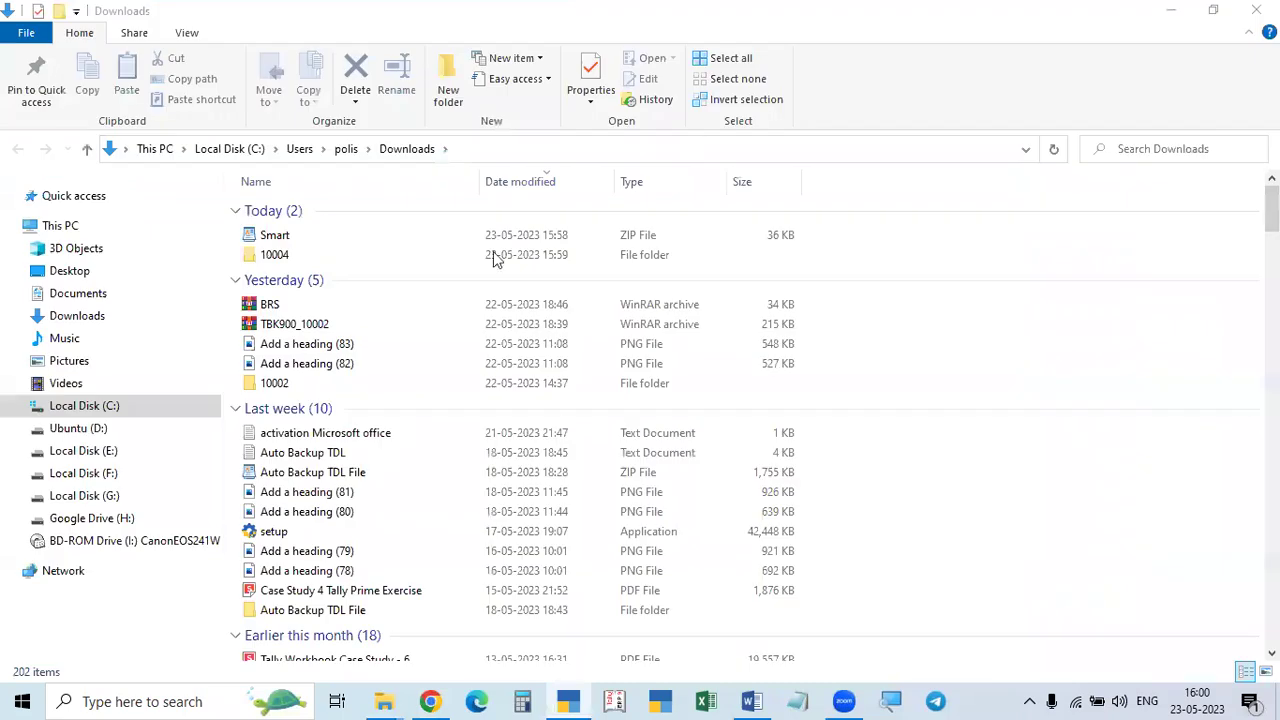
{"action": "left_click", "coordinate": [80, 428]}
{"action": "double_click", "coordinate": [268, 348]}
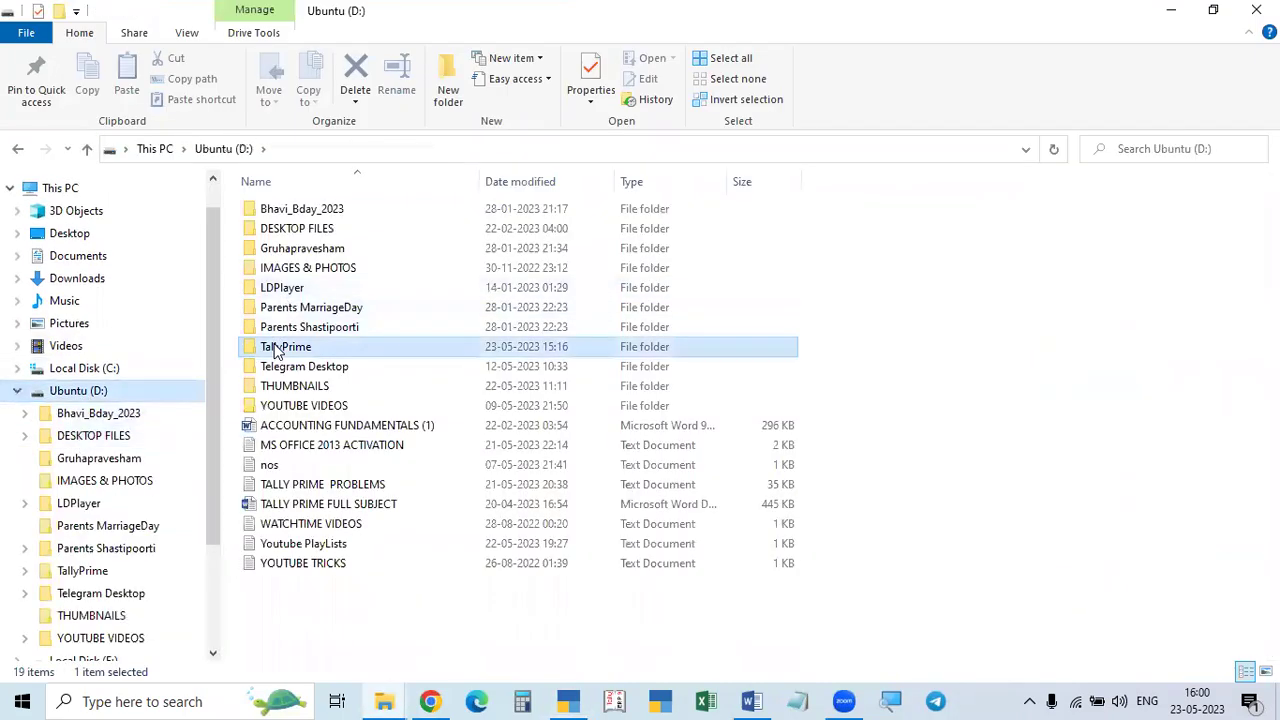
{"action": "double_click", "coordinate": [272, 228]}
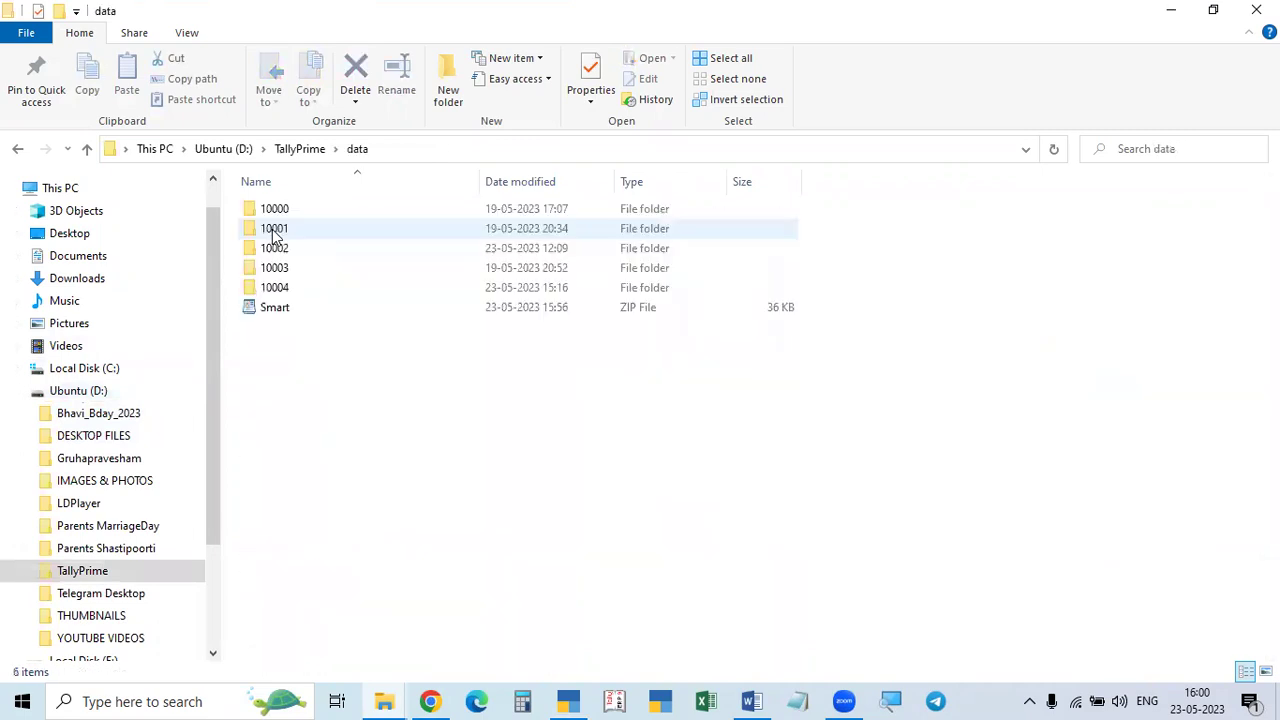
{"action": "left_click", "coordinate": [282, 317]}
{"action": "right_click", "coordinate": [282, 317]}
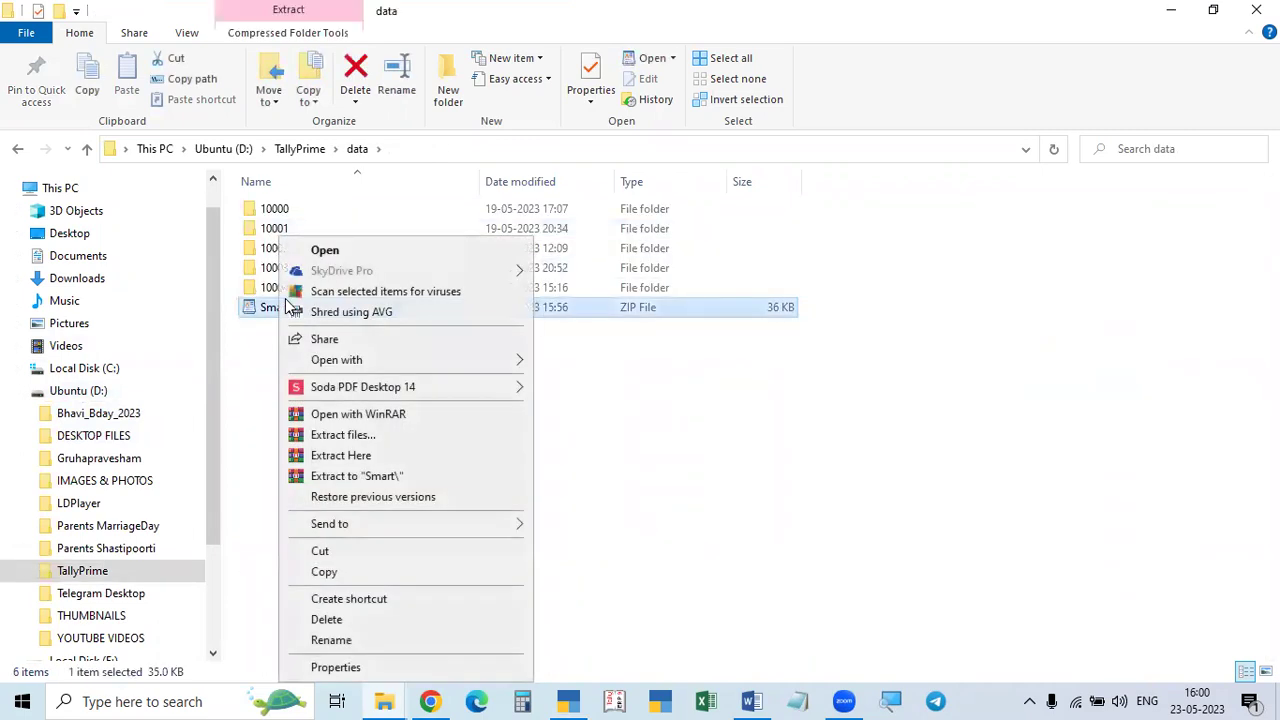
{"action": "left_click", "coordinate": [324, 619]}
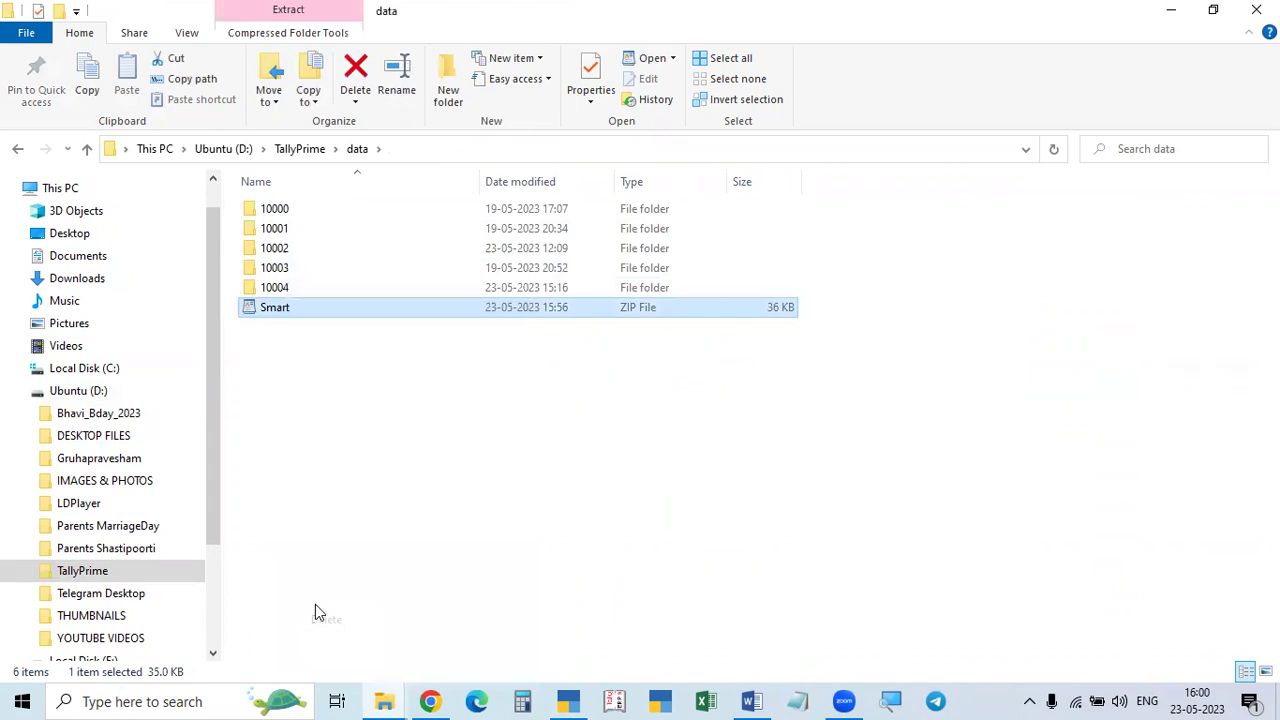
{"action": "right_click", "coordinate": [282, 290]}
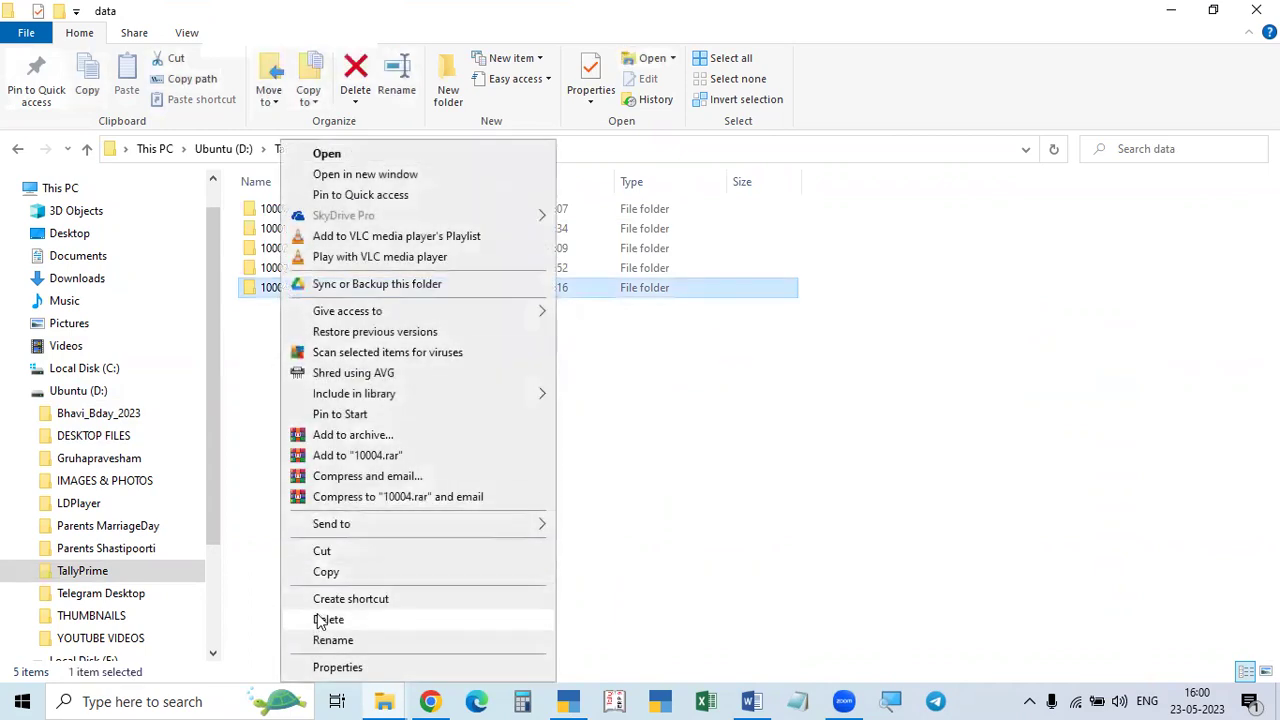
{"action": "left_click", "coordinate": [335, 643]}
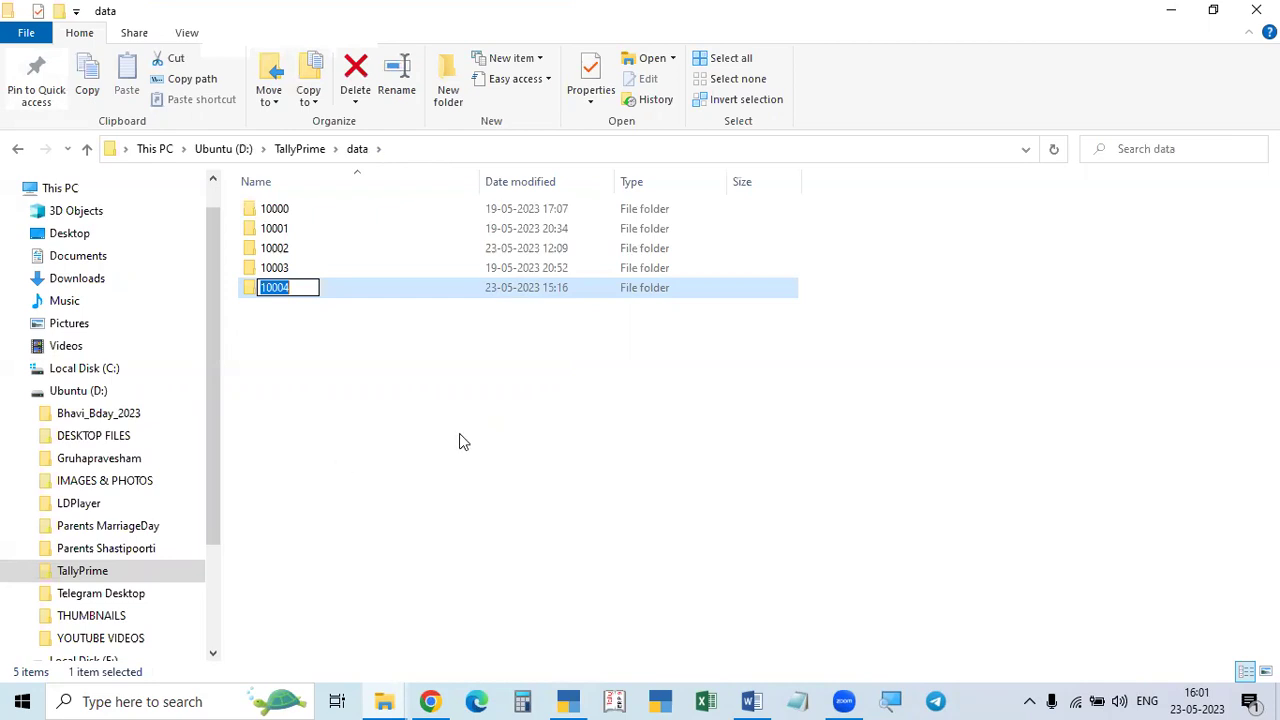
{"action": "key", "text": "Return"}
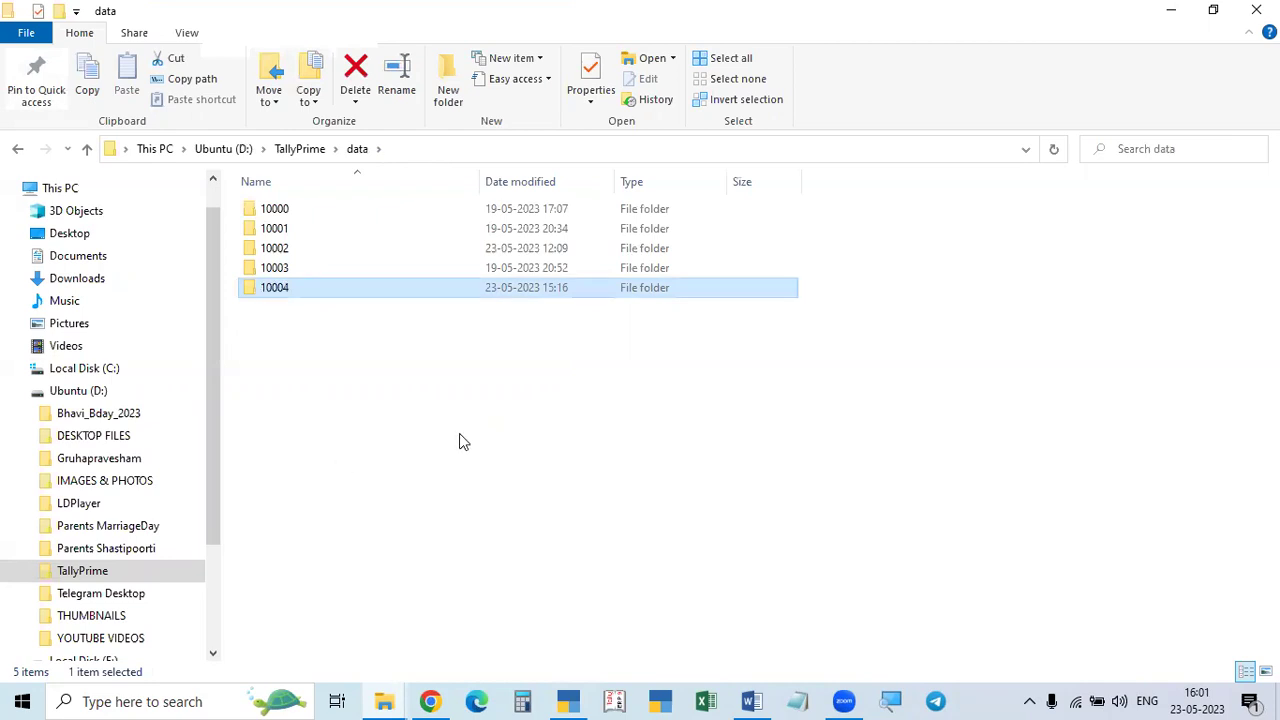
Step: Close the File Explorer window showing the data folder and switch to TallyPrime
{"action": "left_click", "coordinate": [928, 378]}
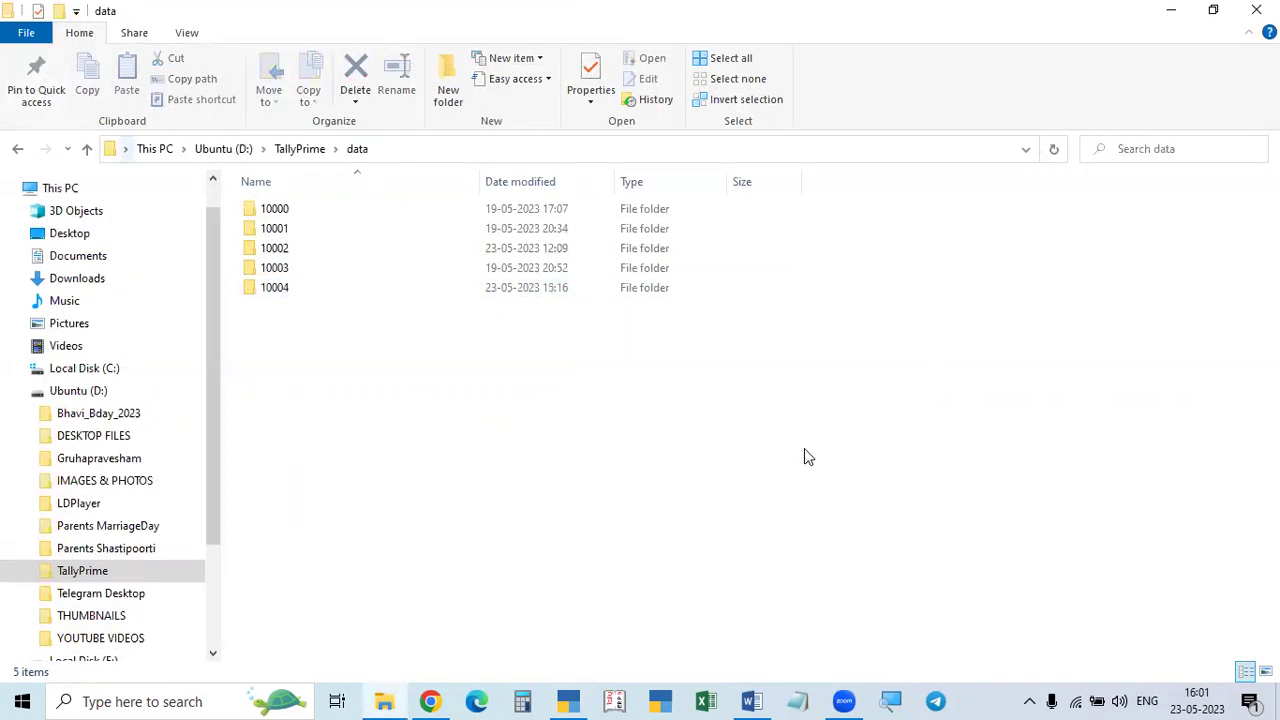
{"action": "left_click", "coordinate": [1256, 10]}
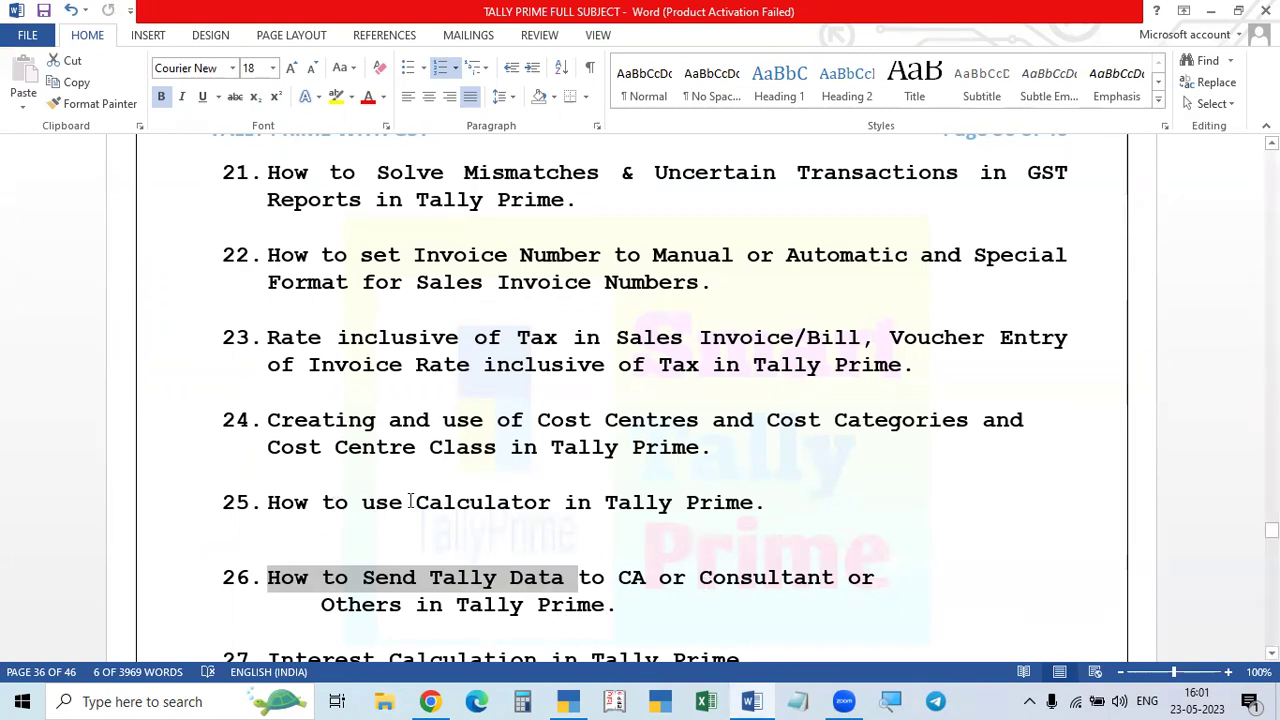
{"action": "left_click", "coordinate": [566, 701]}
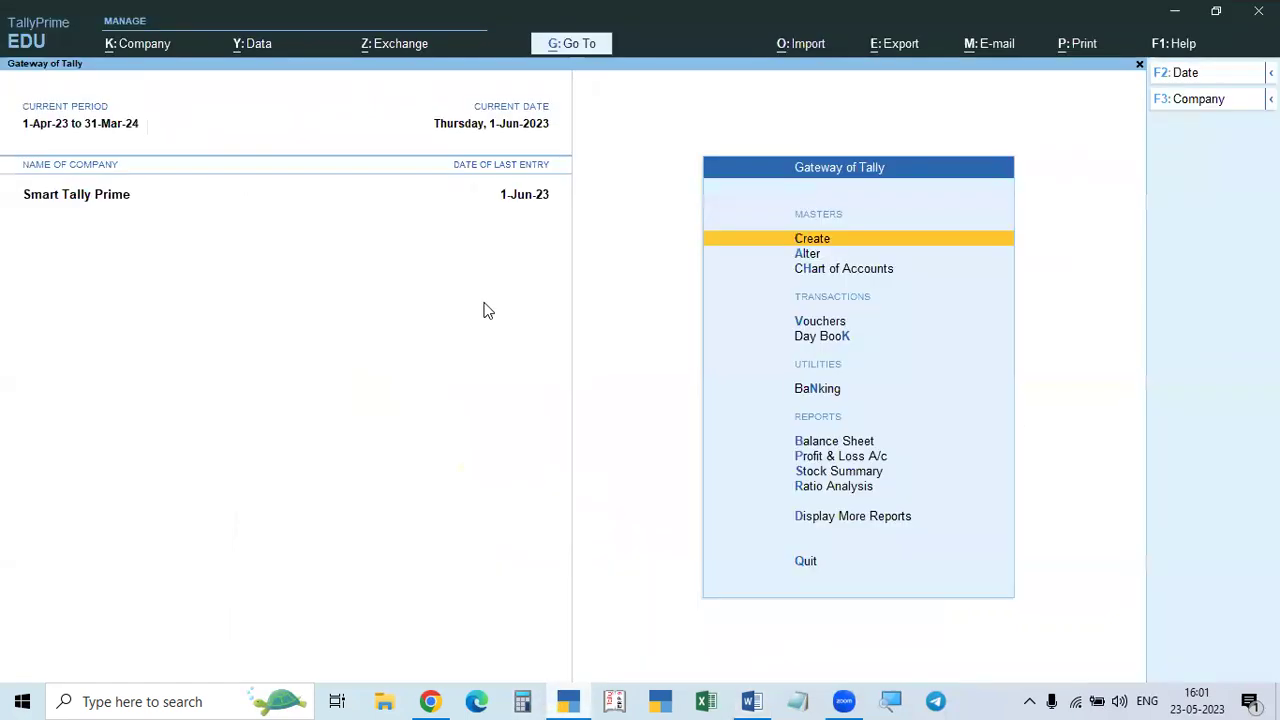
{"action": "key", "text": "Escape"}
{"action": "key", "text": "Escape"}
{"action": "key", "text": "d"}
{"action": "key", "text": "a"}
{"action": "key", "text": "l"}
{"action": "key", "text": "Escape"}
{"action": "key", "text": "Escape"}
{"action": "key", "text": "Escape"}
{"action": "key", "text": "Escape"}
{"action": "key", "text": "Escape"}
Step: Open a new payment voucher and choose Salaries as the debit ledger, declining to quit the voucher
{"action": "left_click", "coordinate": [818, 326]}
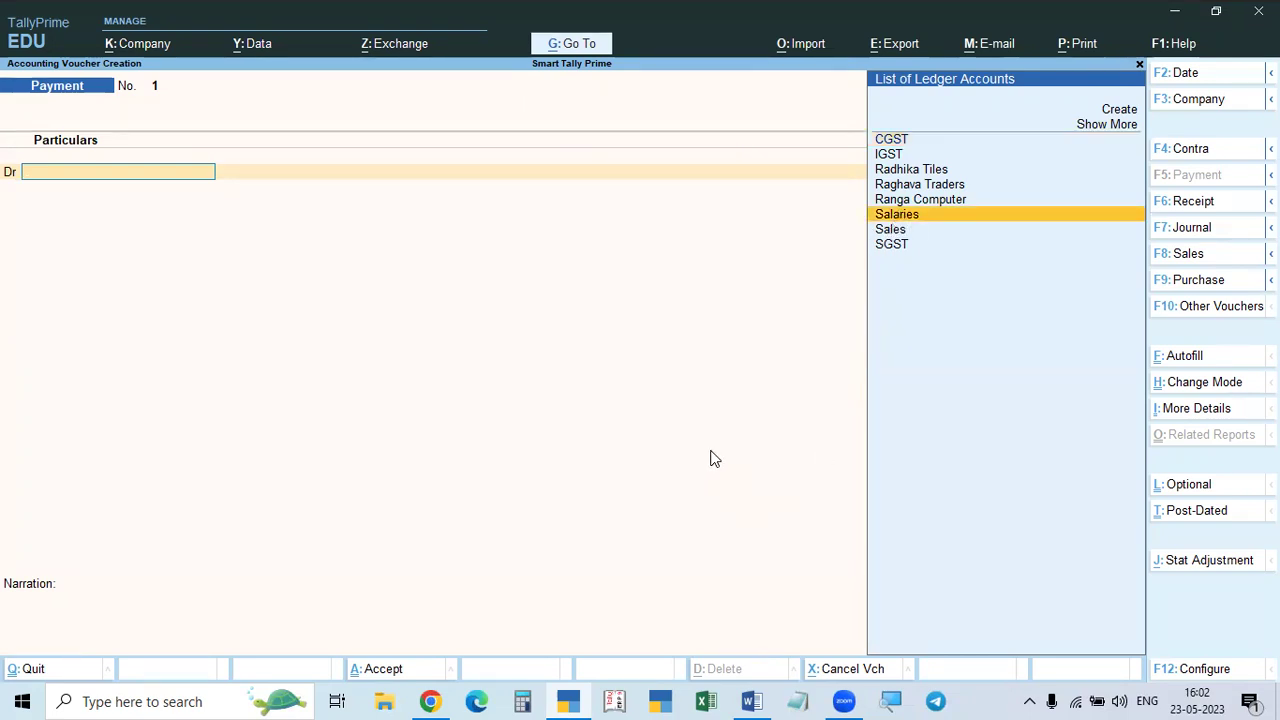
{"action": "key", "text": "Escape"}
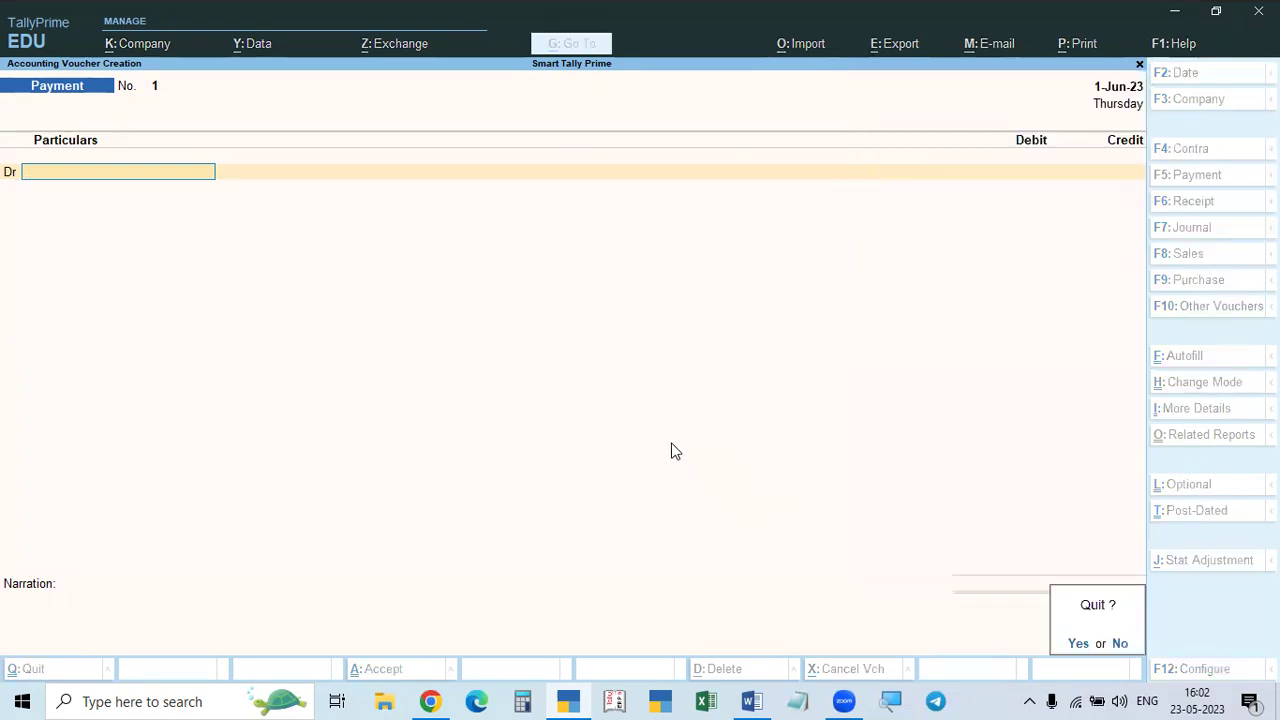
{"action": "key", "text": "n"}
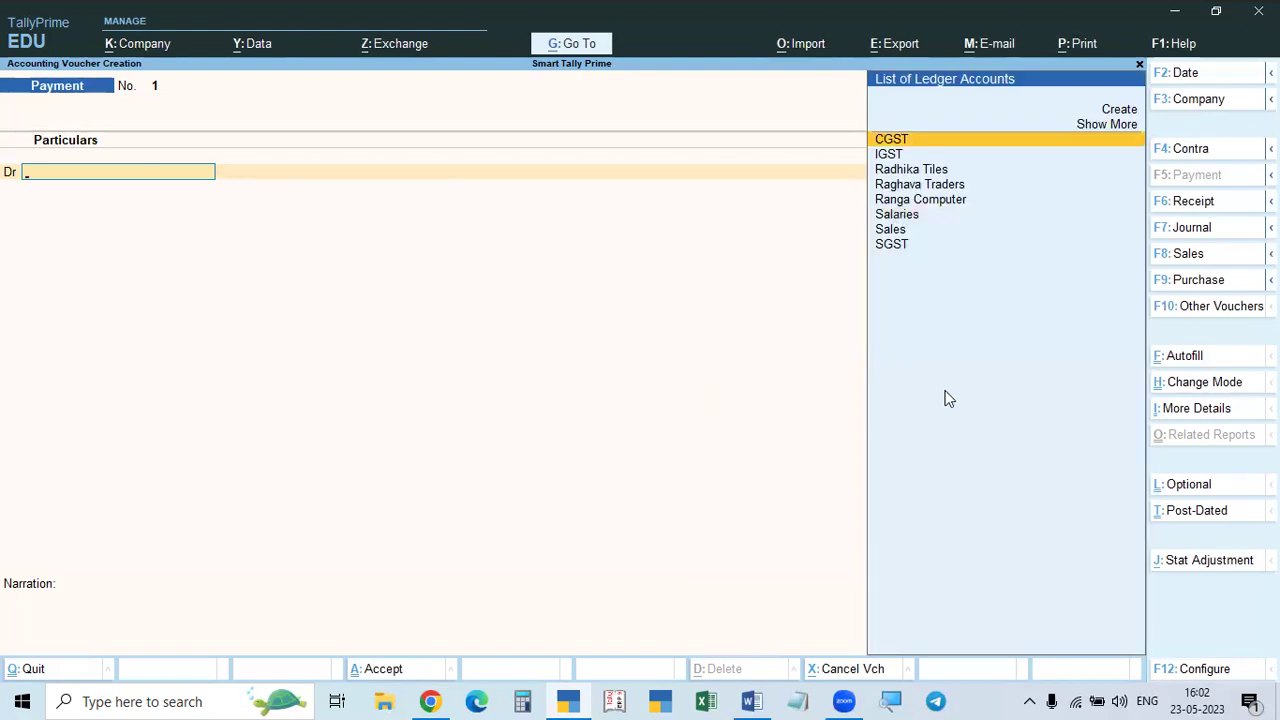
{"action": "left_click", "coordinate": [905, 215]}
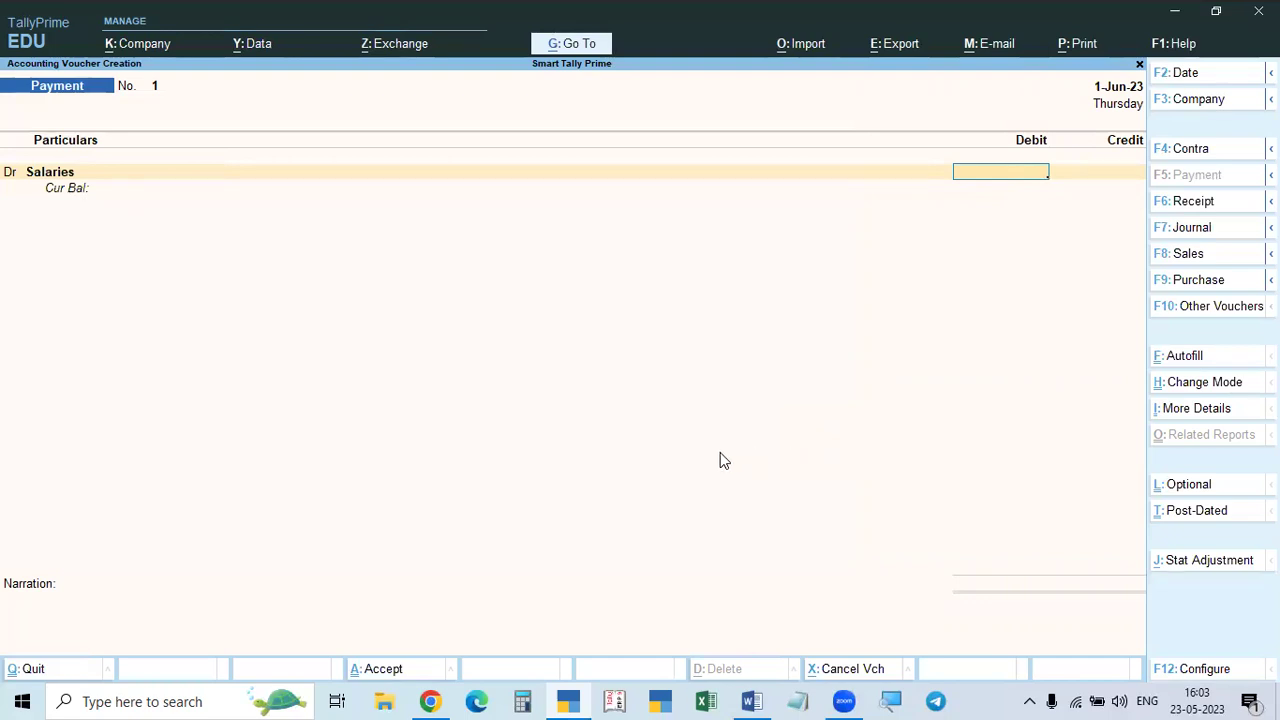
{"action": "left_click", "coordinate": [522, 701]}
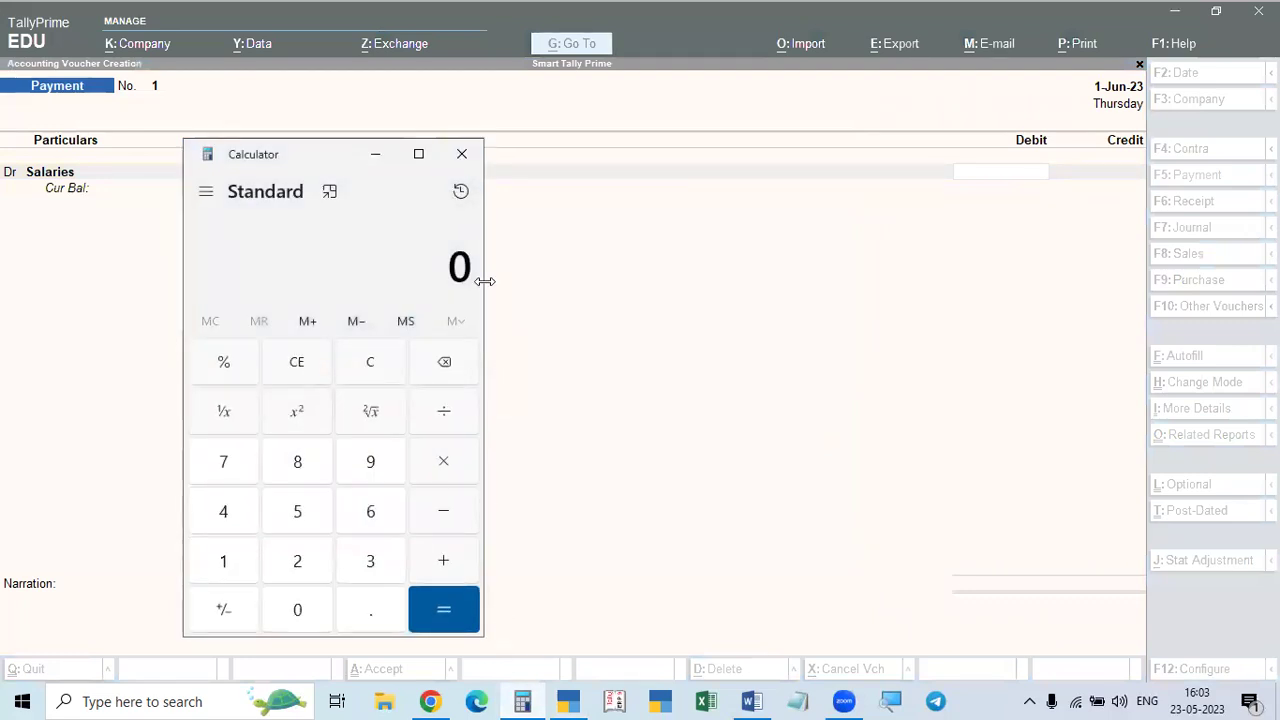
{"action": "left_click", "coordinate": [463, 151]}
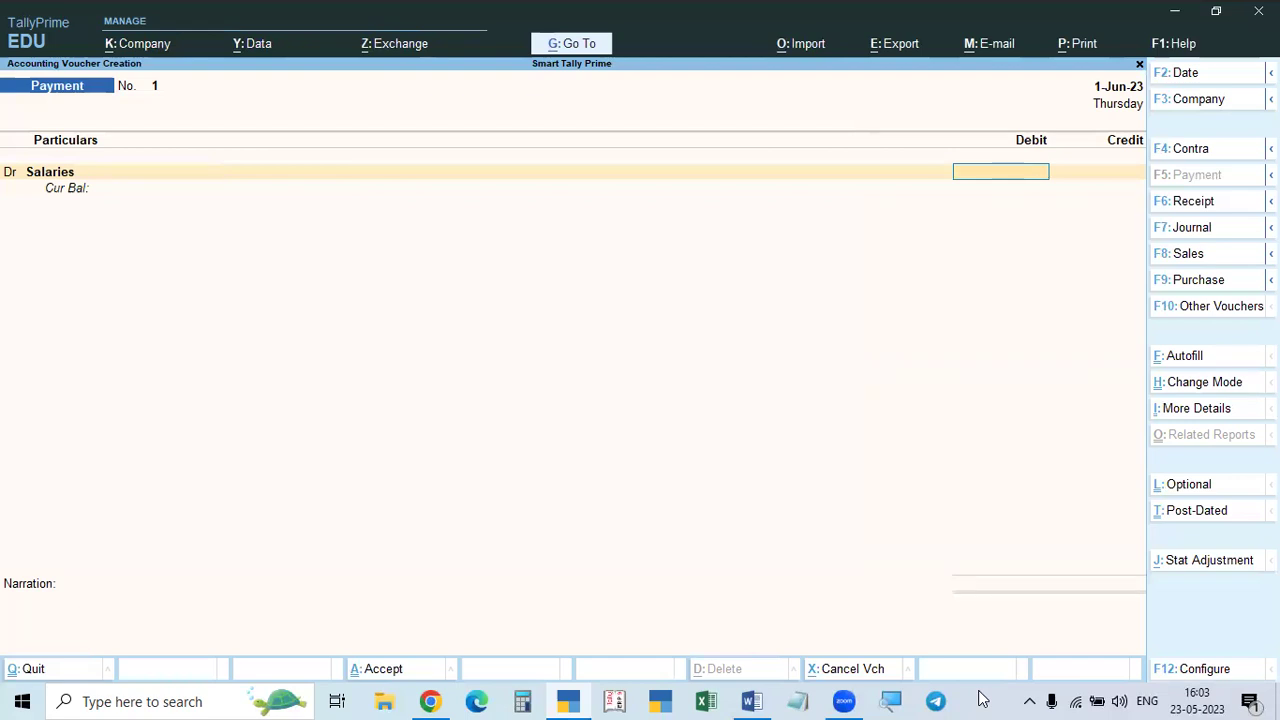
{"action": "type", "text": "564825"}
{"action": "key", "text": "BackSpace"}
{"action": "key", "text": "BackSpace"}
{"action": "key", "text": "BackSpace"}
{"action": "key", "text": "BackSpace"}
{"action": "key", "text": "BackSpace"}
{"action": "key", "text": "BackSpace"}
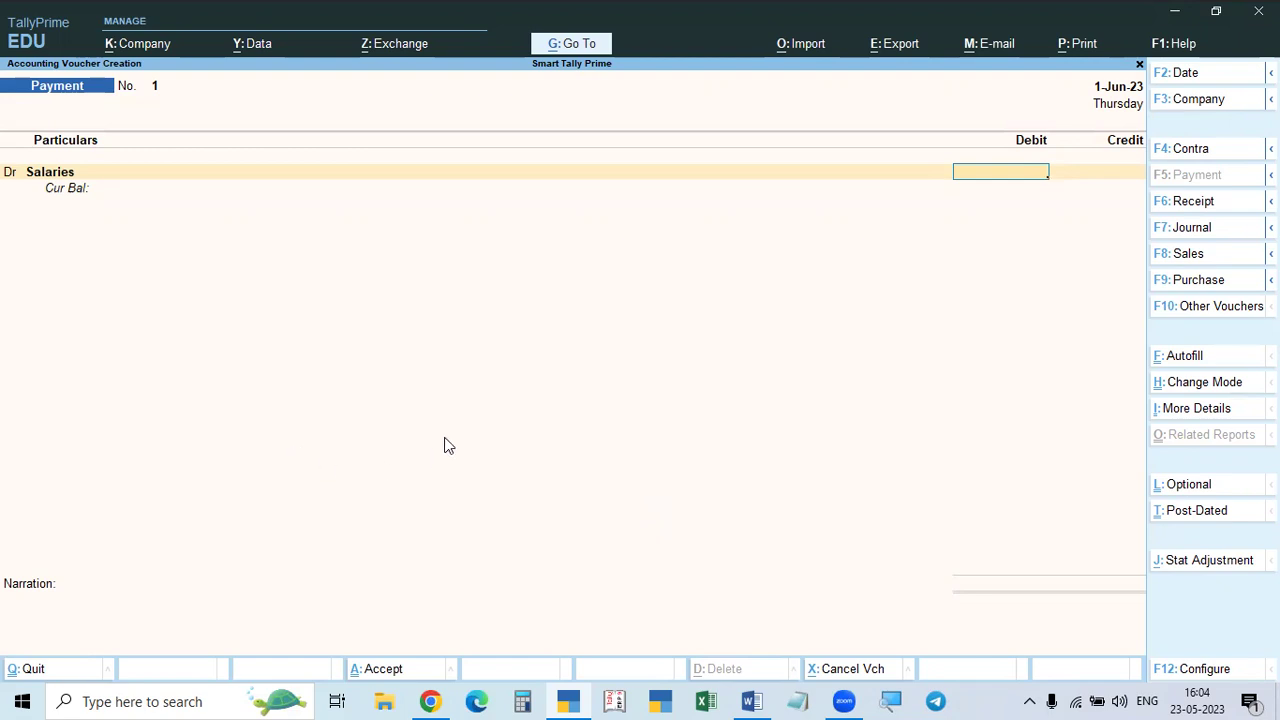
Step: Open the built-in calculator below the payment voucher and switch the focus back and forth between calculator and voucher
{"action": "key", "text": "ctrl"}
{"action": "key", "text": "ctrl+n"}
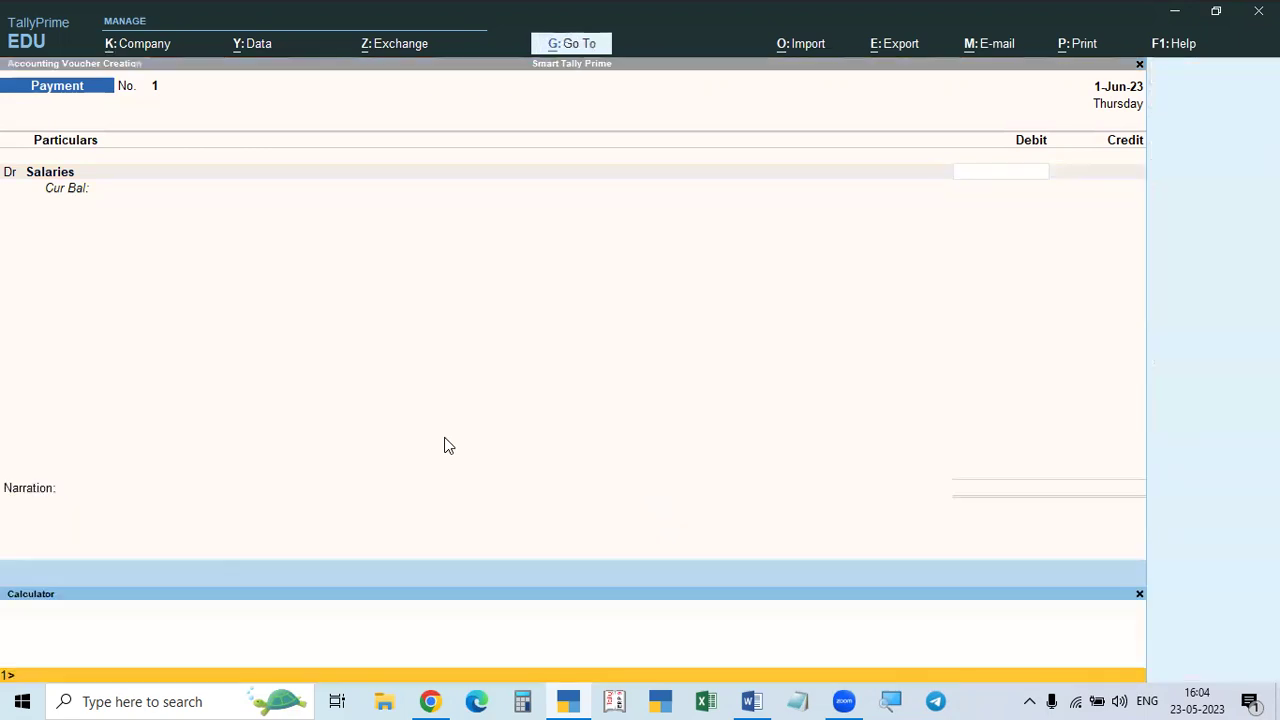
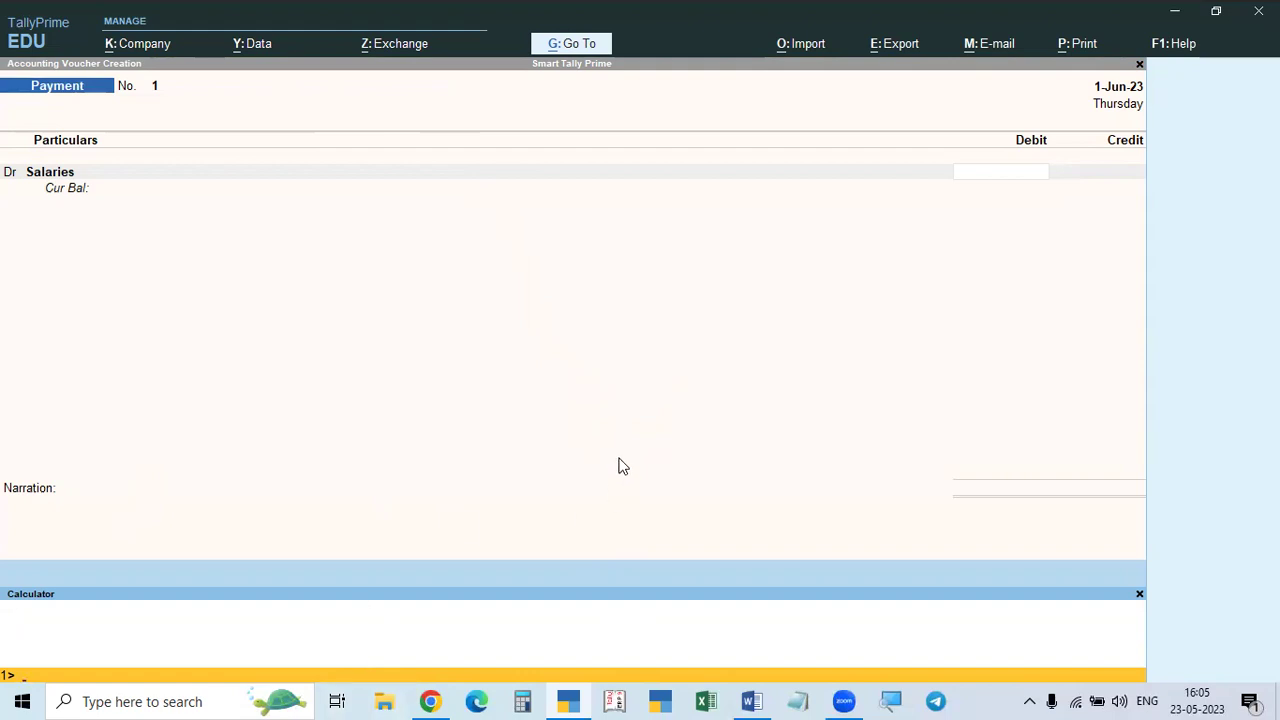
{"action": "left_click", "coordinate": [603, 320]}
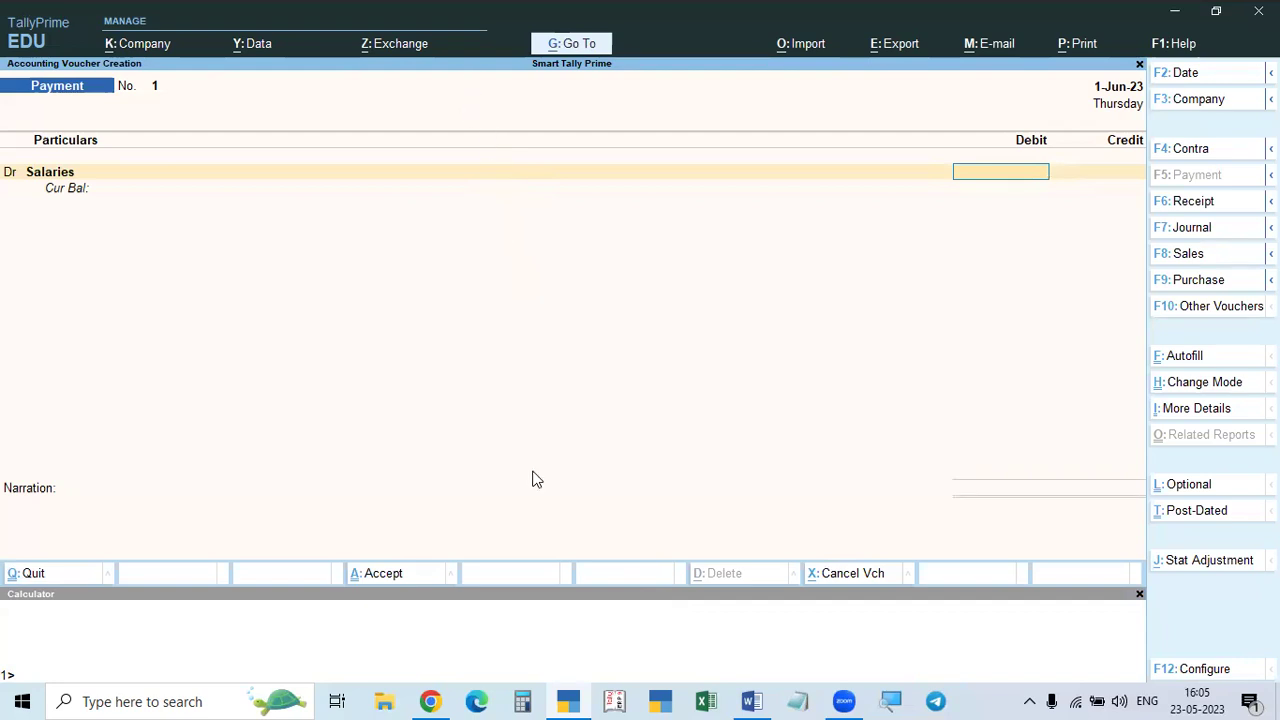
{"action": "left_click", "coordinate": [573, 644]}
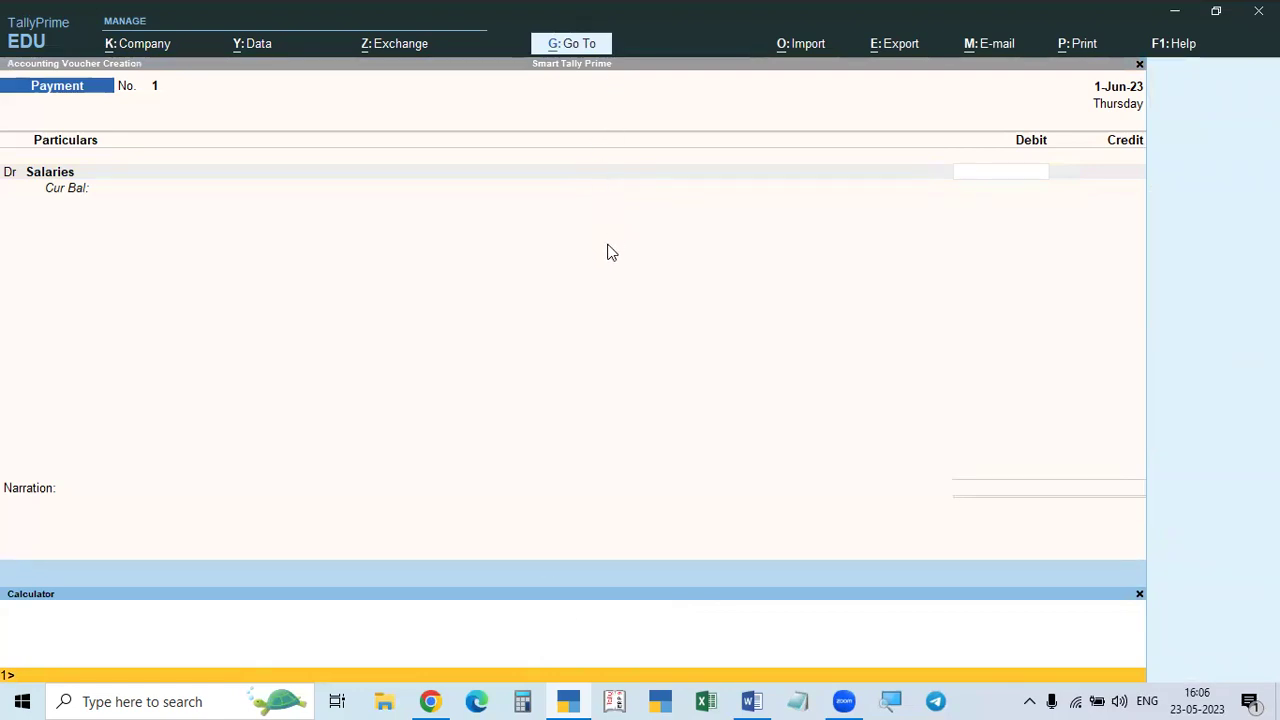
{"action": "left_click", "coordinate": [566, 343]}
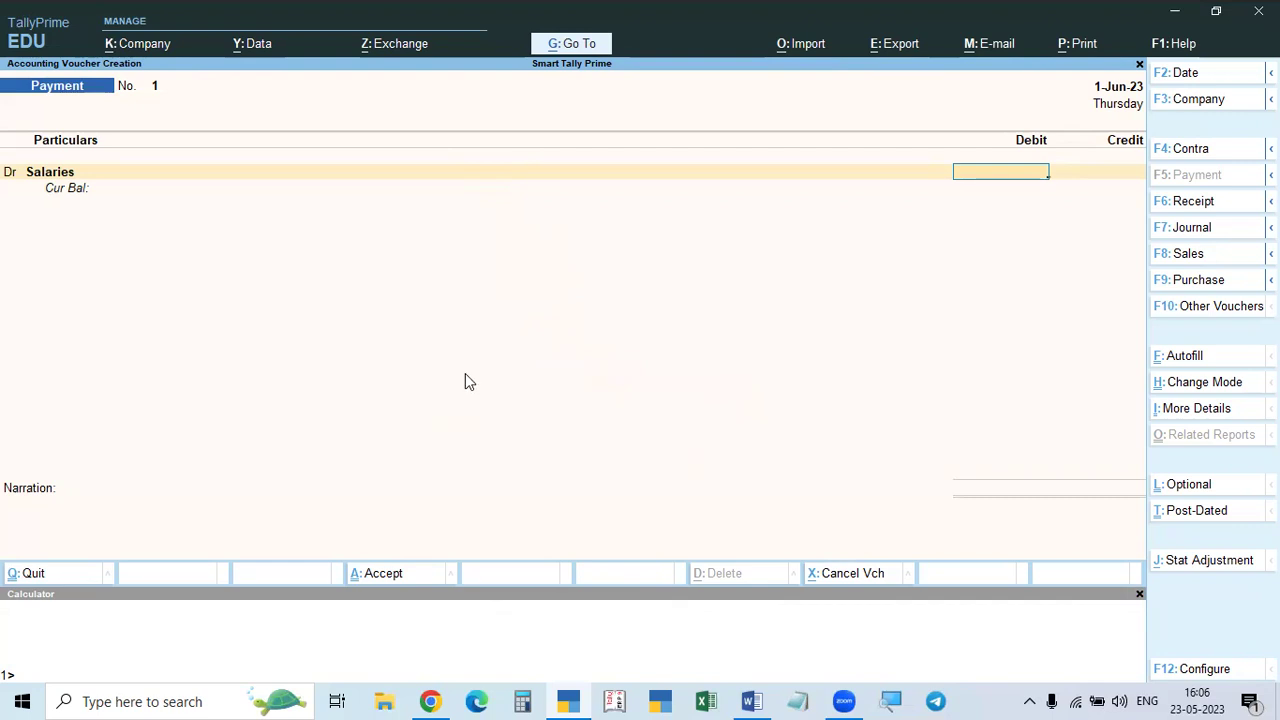
{"action": "left_click", "coordinate": [508, 624]}
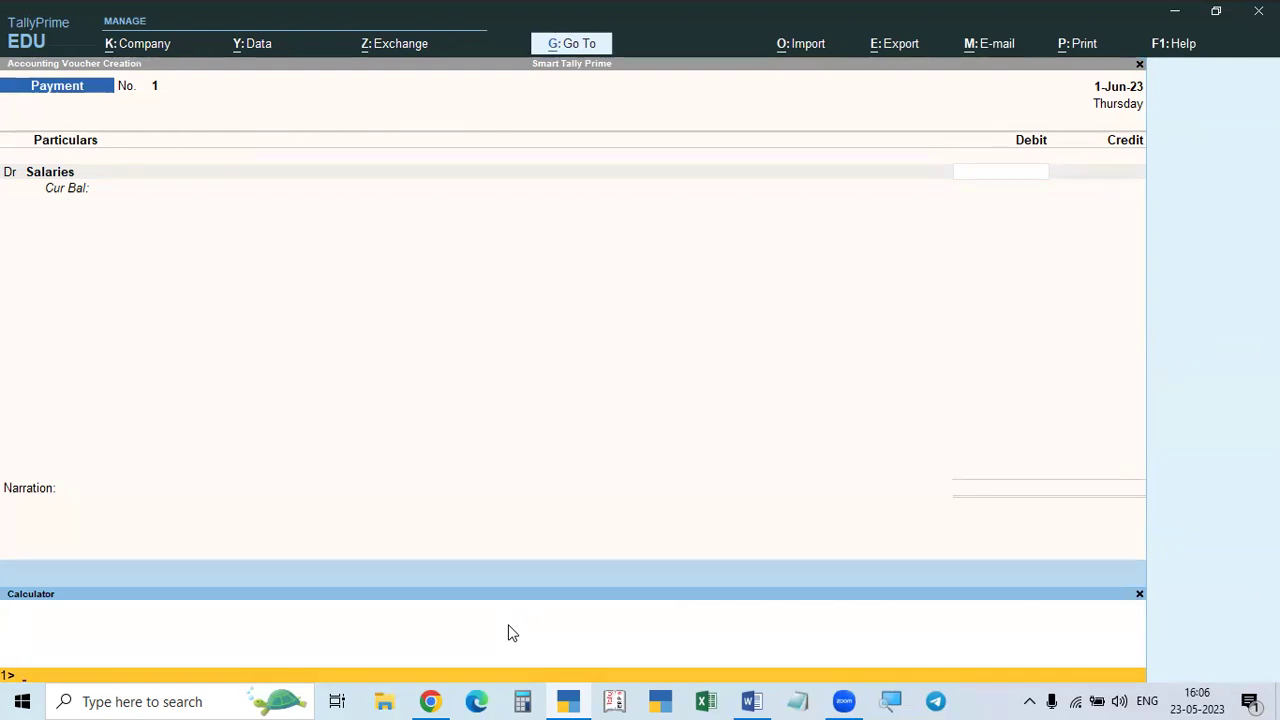
{"action": "key", "text": "ctrl+m"}
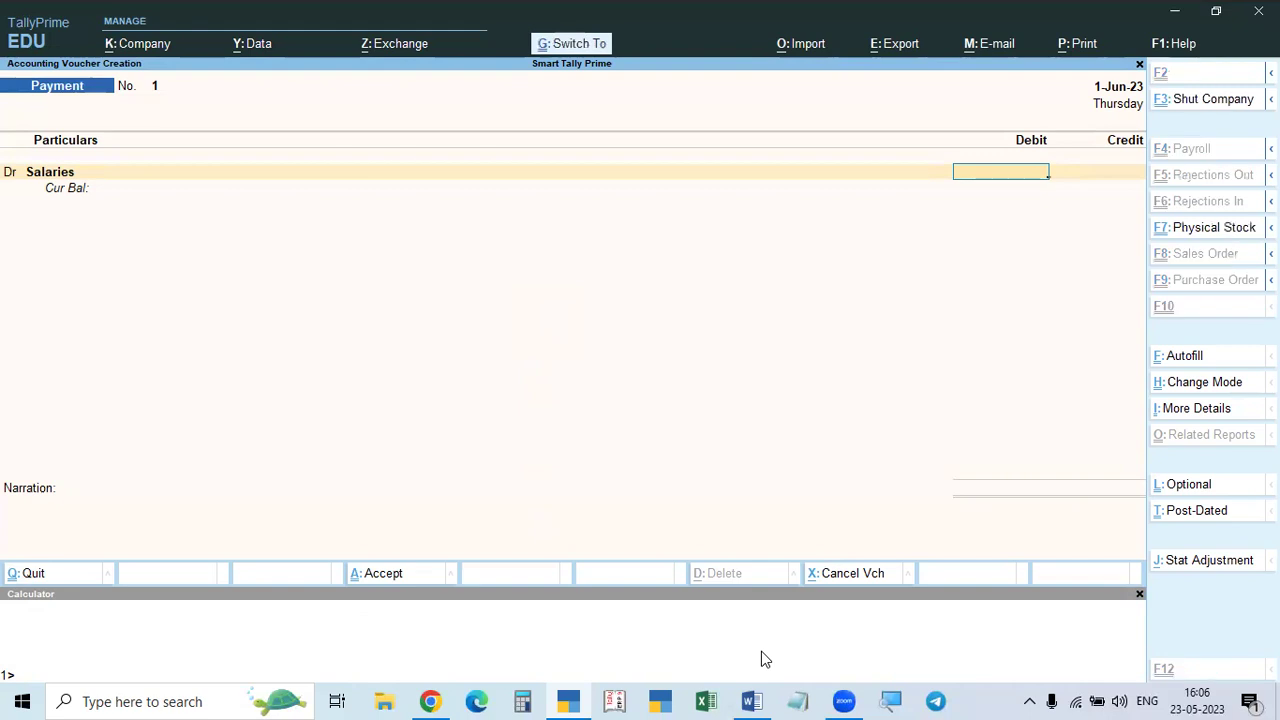
{"action": "key", "text": "ctrl+n"}
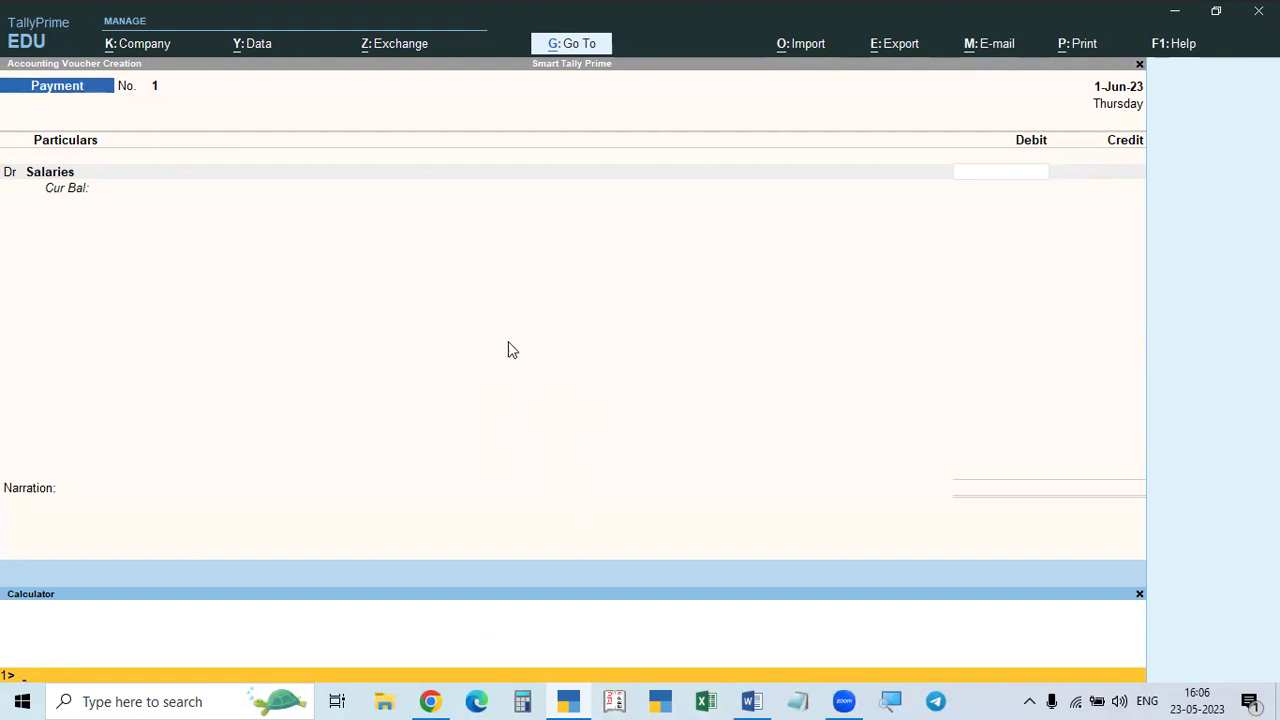
{"action": "left_click", "coordinate": [598, 358]}
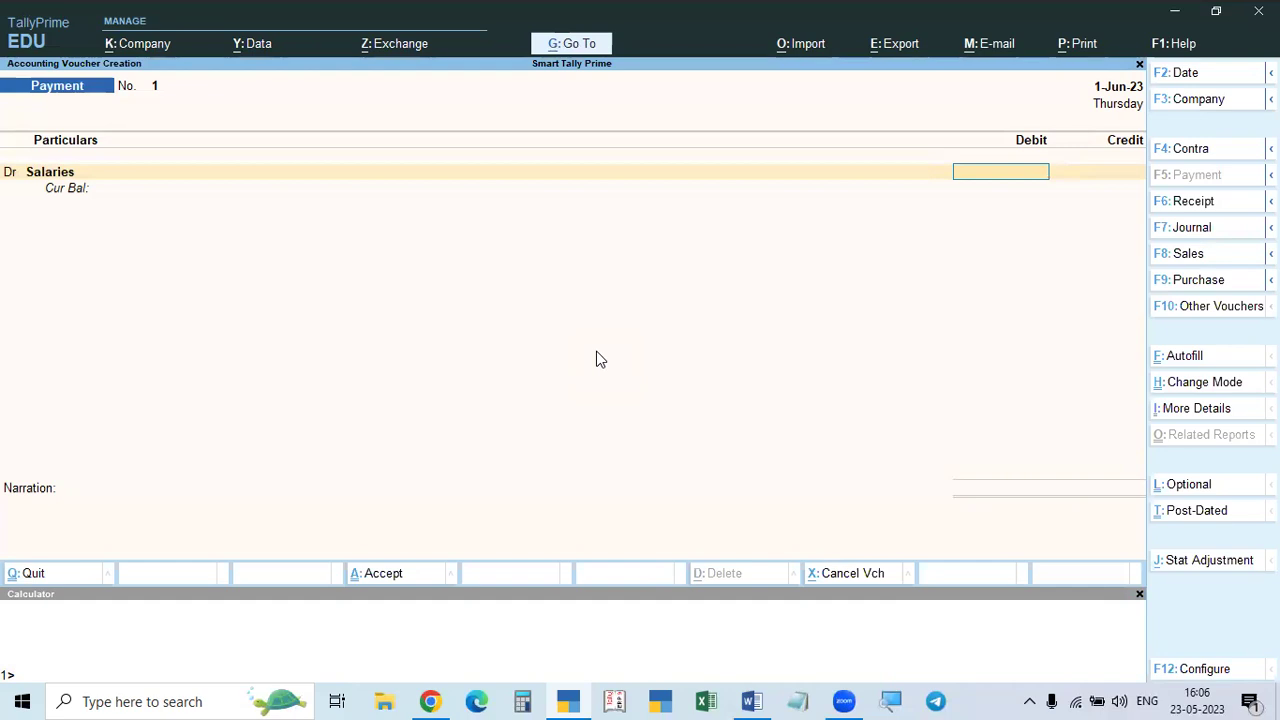
{"action": "left_click", "coordinate": [628, 633]}
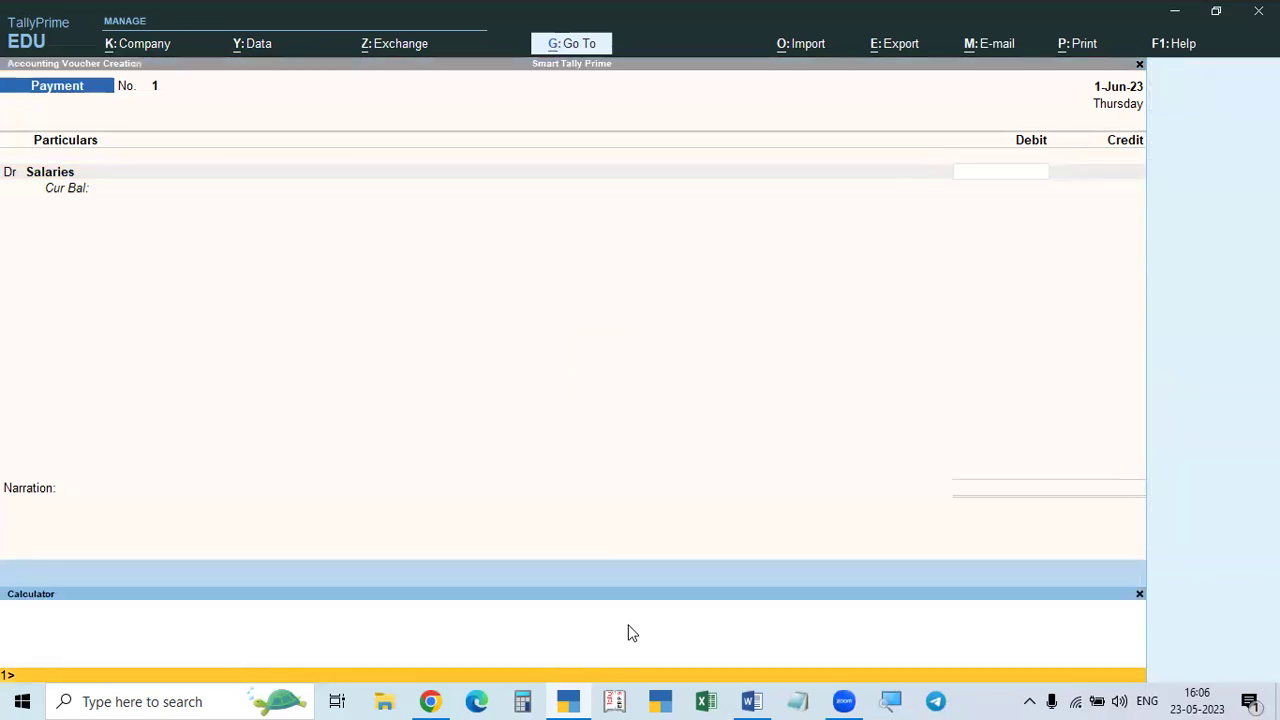
{"action": "left_click", "coordinate": [974, 176]}
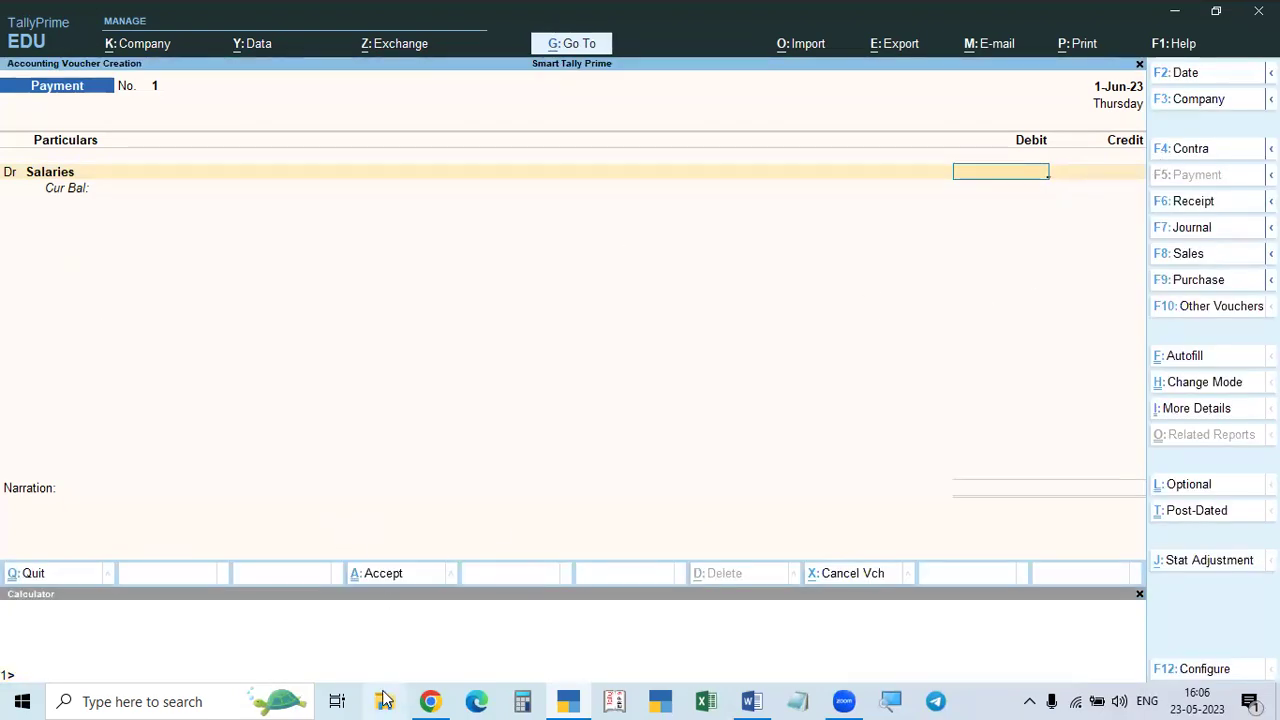
Step: Calculate 2585+9542+8462 in the built-in calculator
{"action": "left_click", "coordinate": [624, 633]}
{"action": "type", "text": "258"}
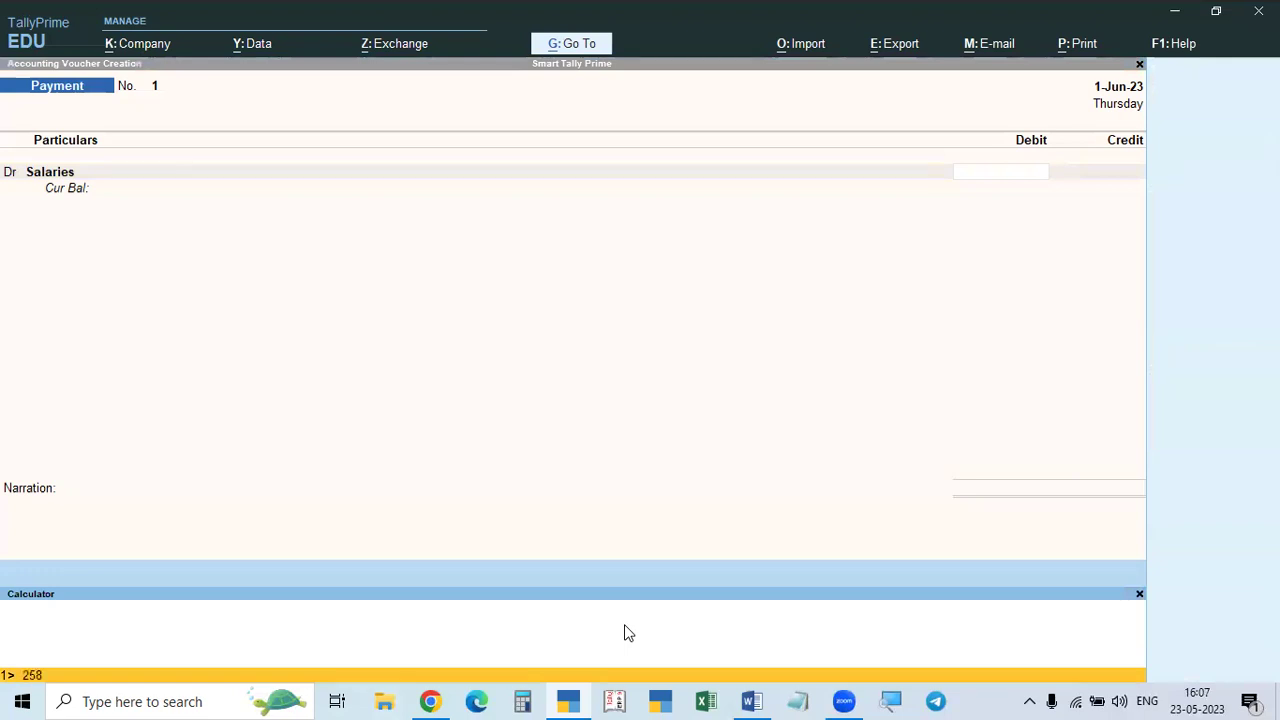
{"action": "type", "text": "5+9542+8462"}
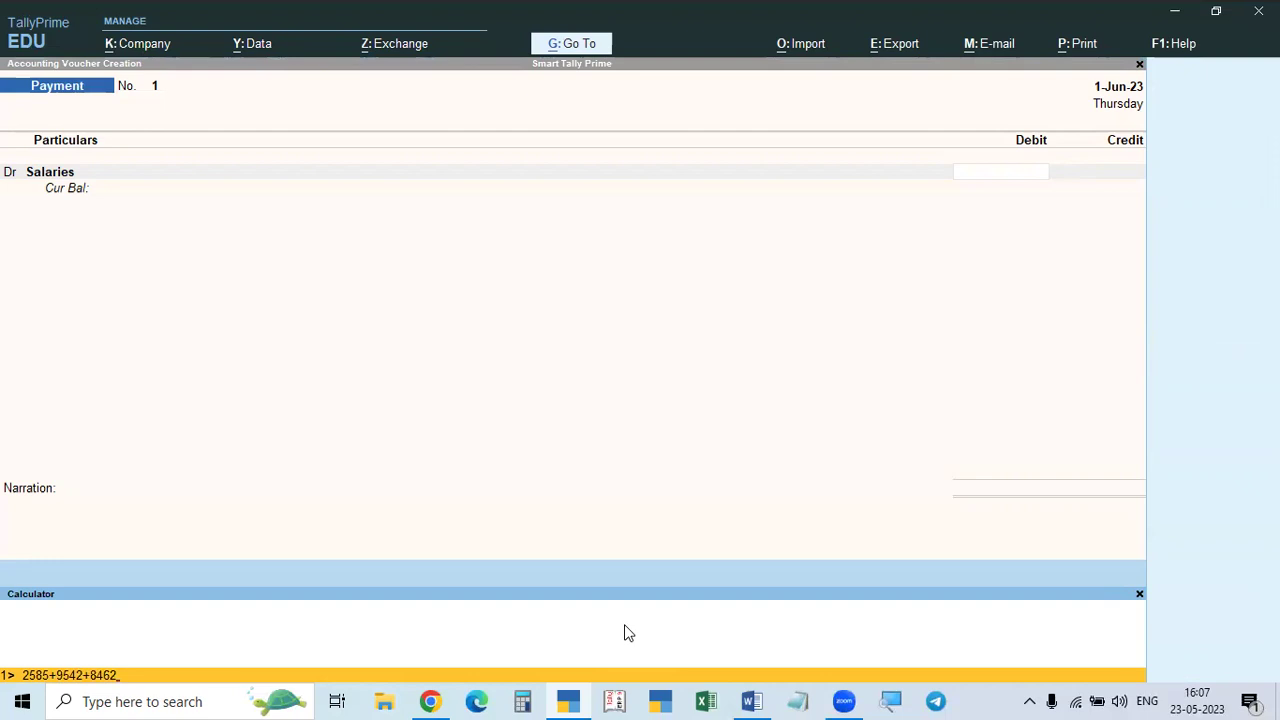
{"action": "key", "text": "Return"}
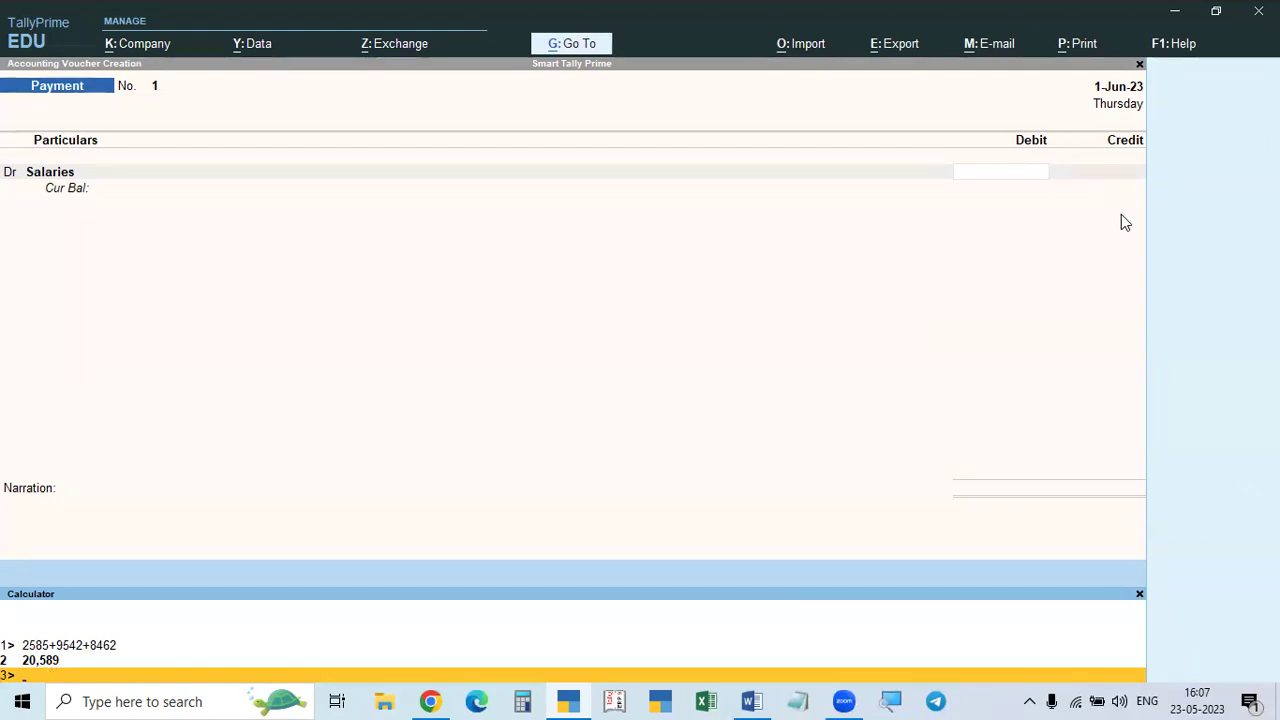
Step: Enter 20,589 as the debit amount for Salaries in the payment voucher
{"action": "left_click", "coordinate": [995, 181]}
{"action": "type", "text": "2"}
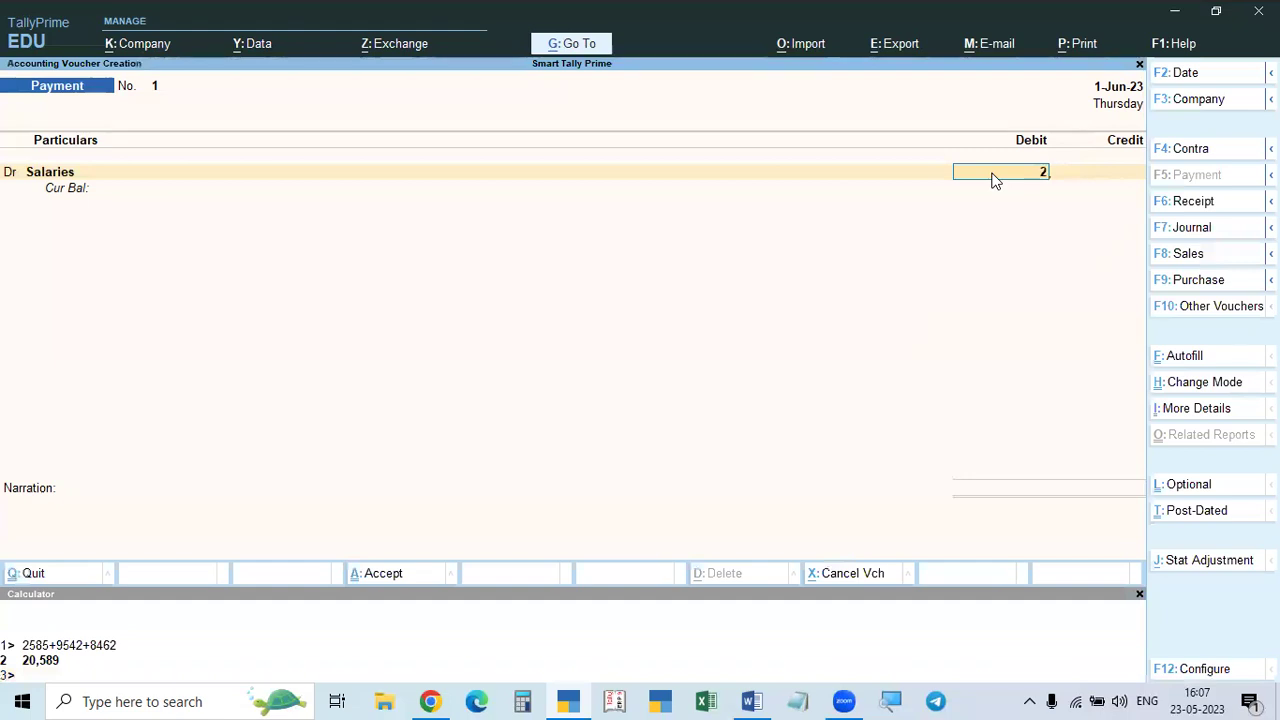
{"action": "type", "text": "0,589"}
{"action": "key", "text": "Return"}
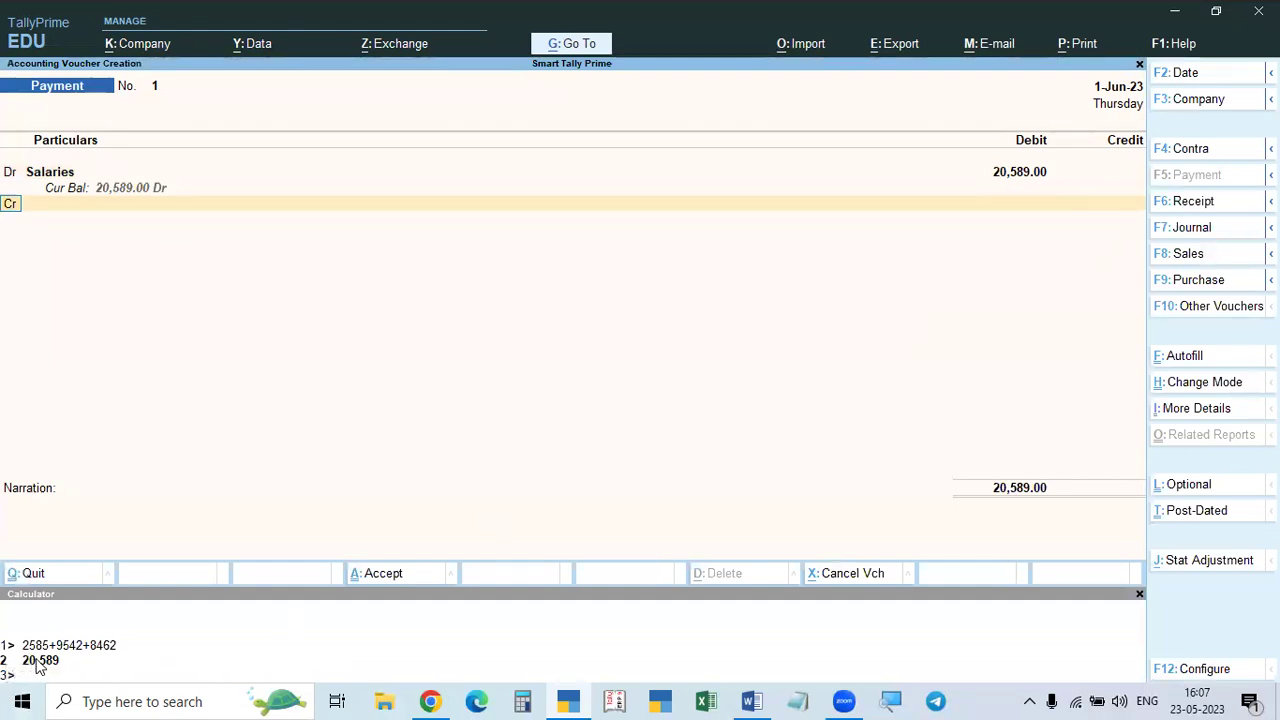
Step: Clear the debit amount for Salaries, switching briefly to the built-in calculator and back to the voucher
{"action": "left_click", "coordinate": [1030, 176]}
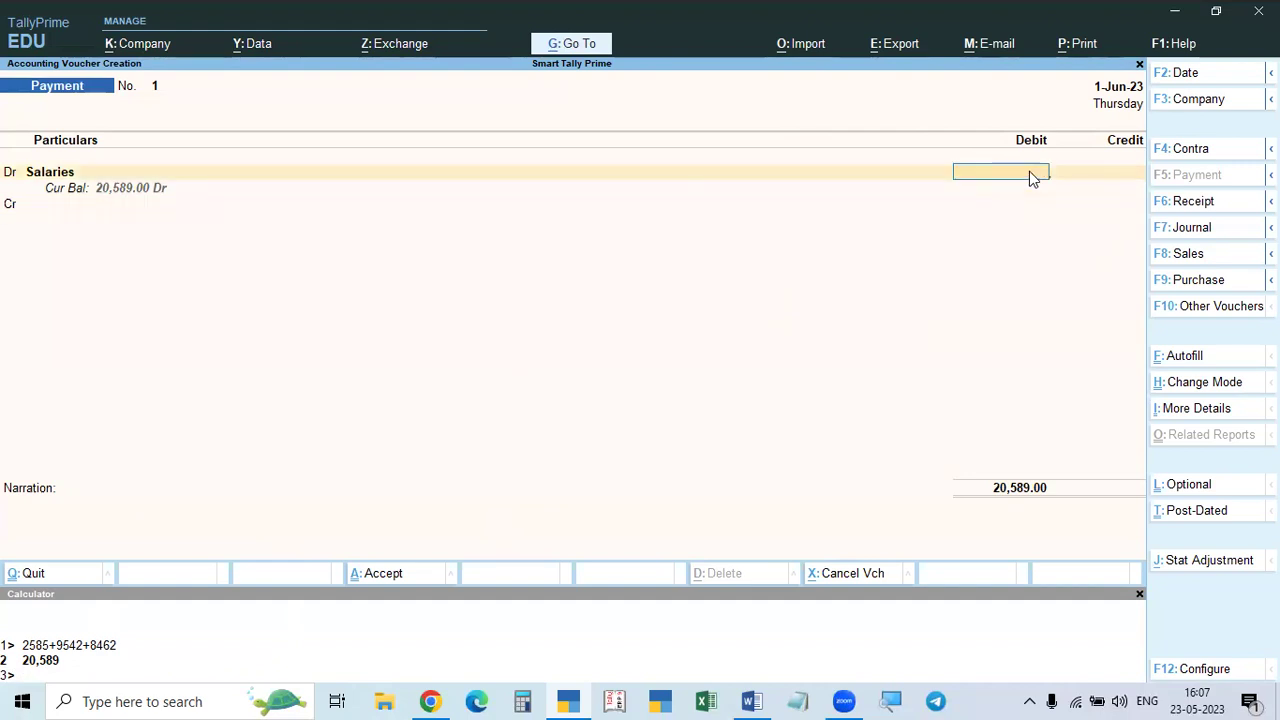
{"action": "key", "text": "BackSpace"}
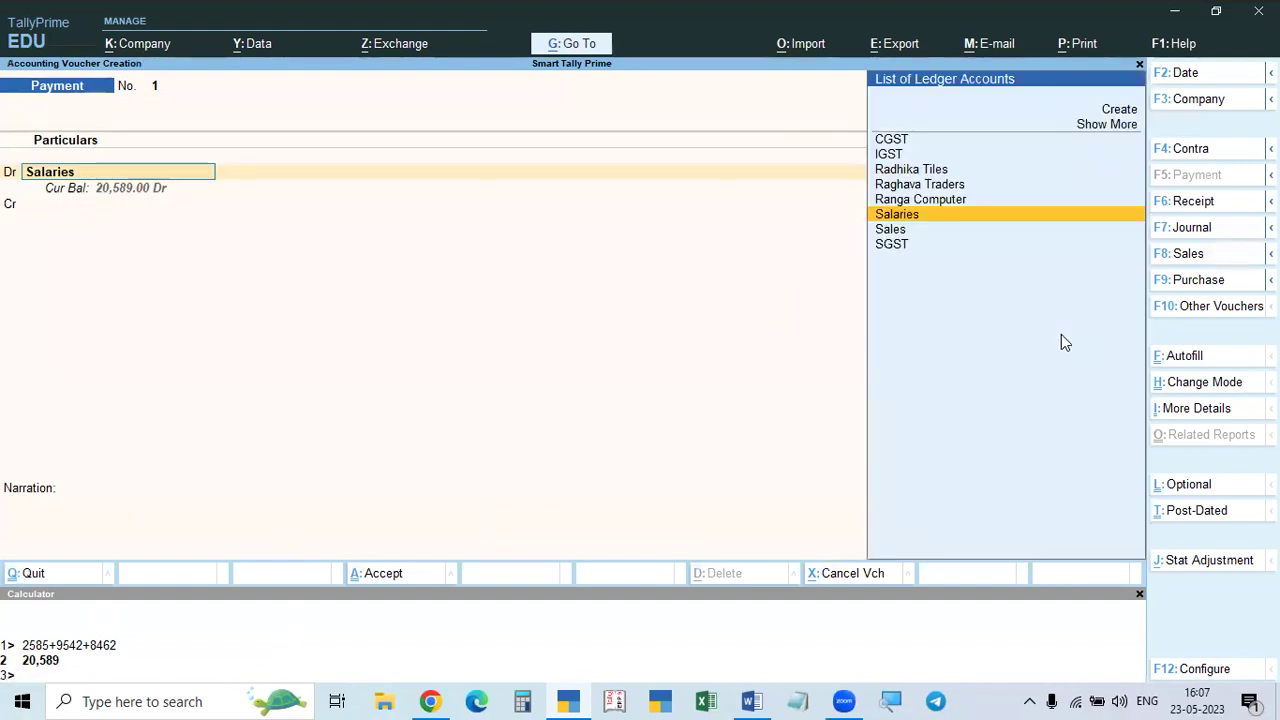
{"action": "key", "text": "Return"}
{"action": "key", "text": "BackSpace"}
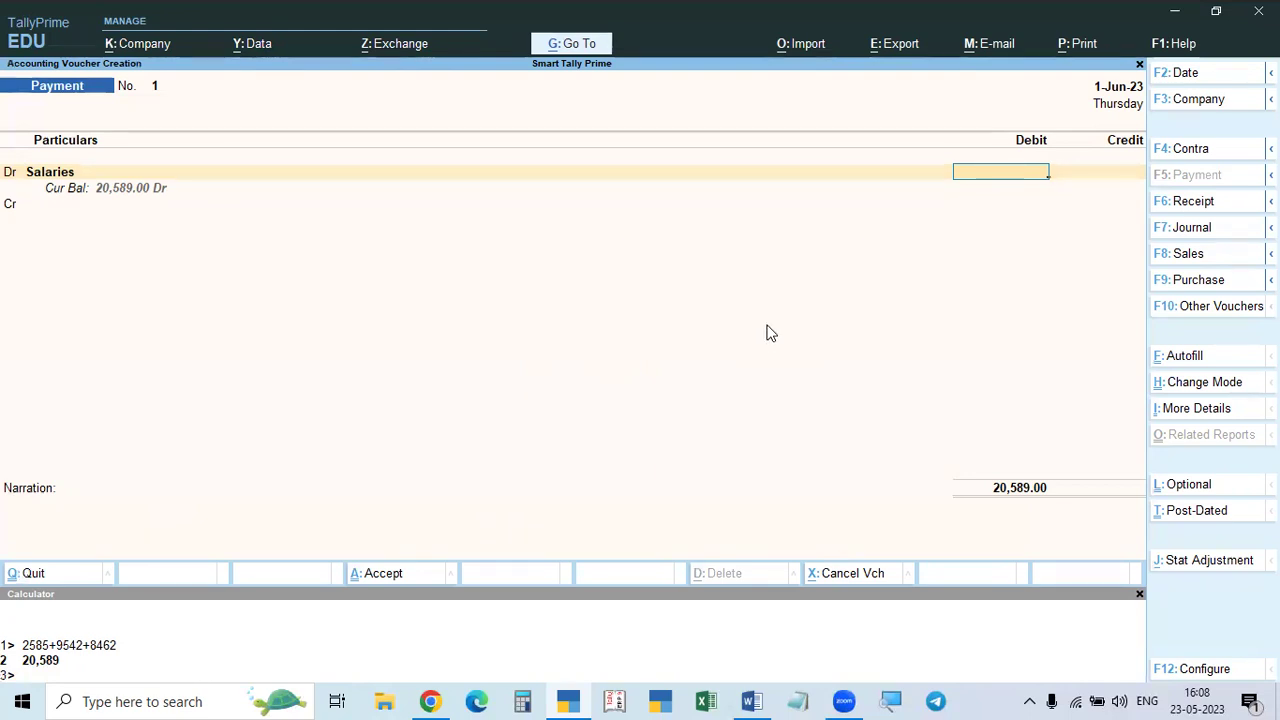
{"action": "left_click", "coordinate": [531, 632]}
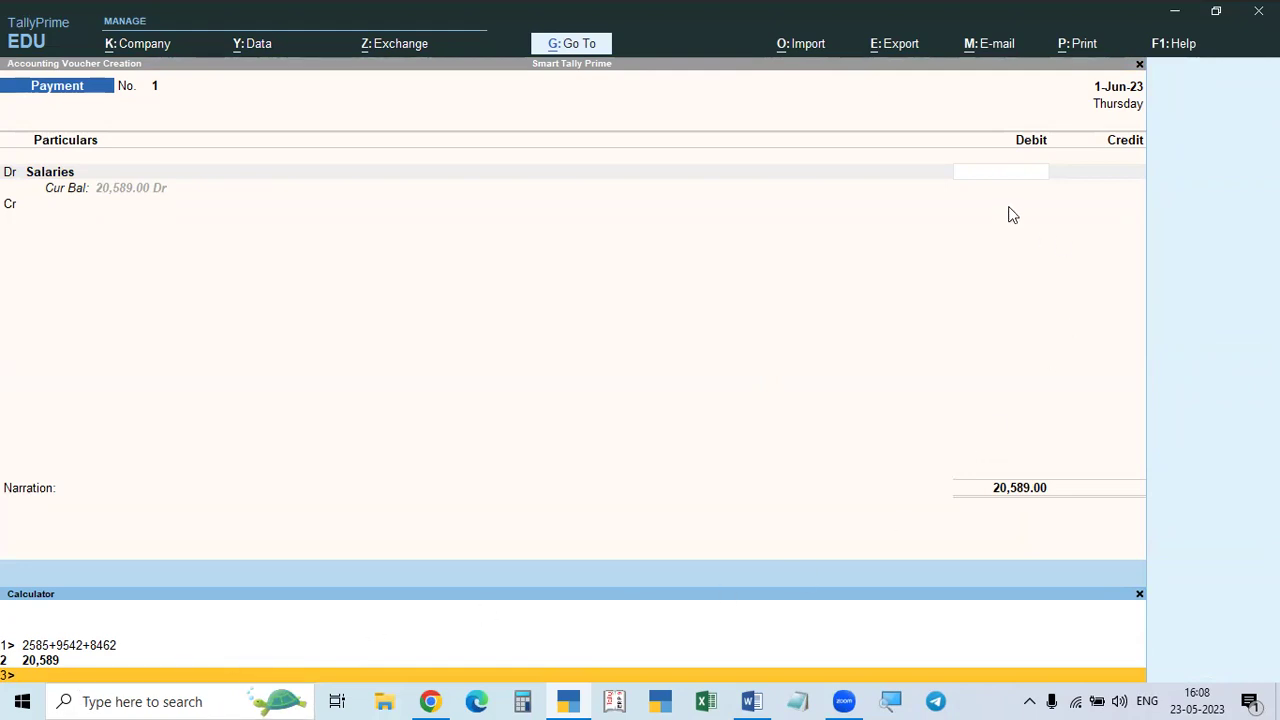
{"action": "left_click", "coordinate": [991, 178]}
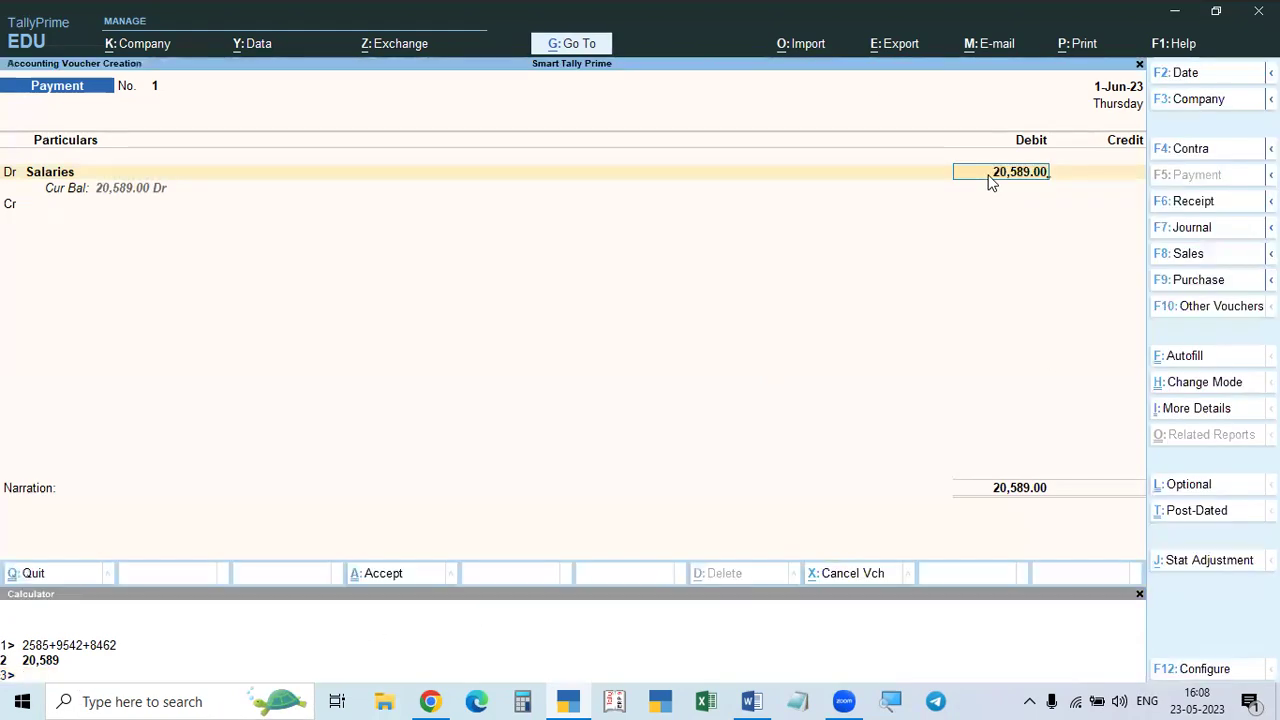
{"action": "key", "text": "BackSpace"}
{"action": "left_click", "coordinate": [1016, 172]}
{"action": "key", "text": "BackSpace"}
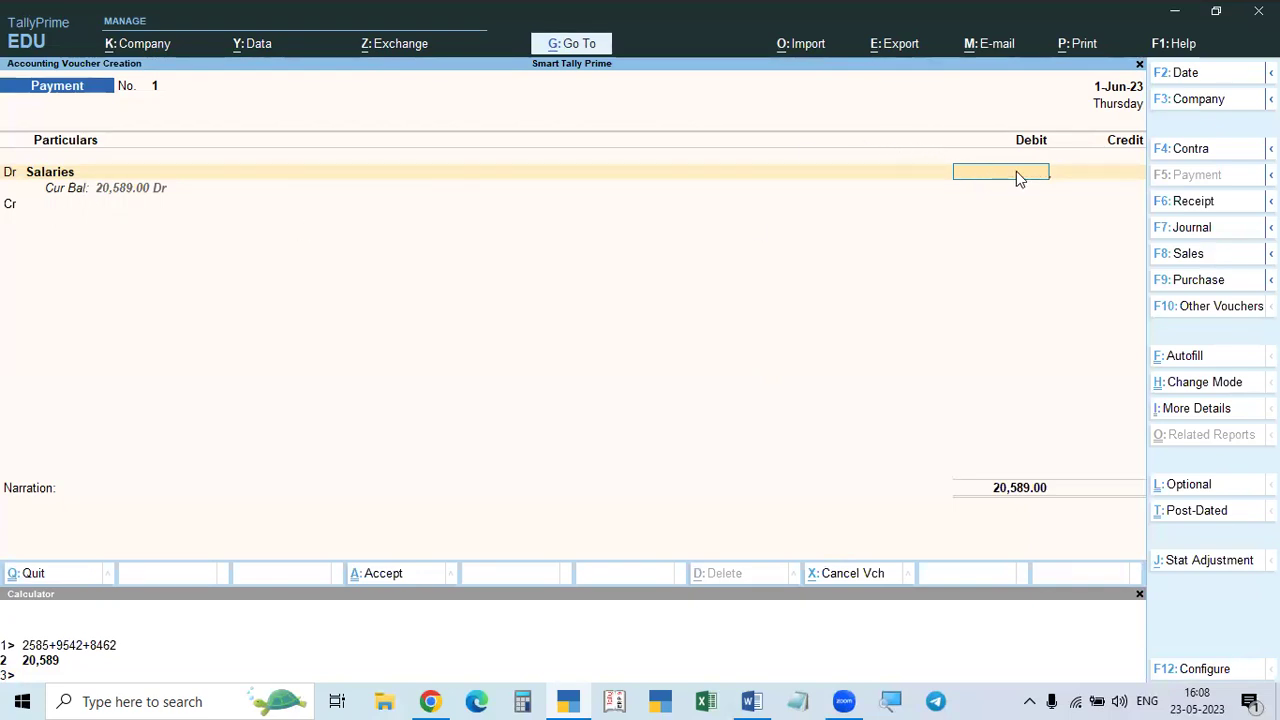
Step: Calculate 2585+9542+8462 again in the built-in calculator for the Salaries debit amount
{"action": "key", "text": "alt"}
{"action": "key", "text": "ctrl+n"}
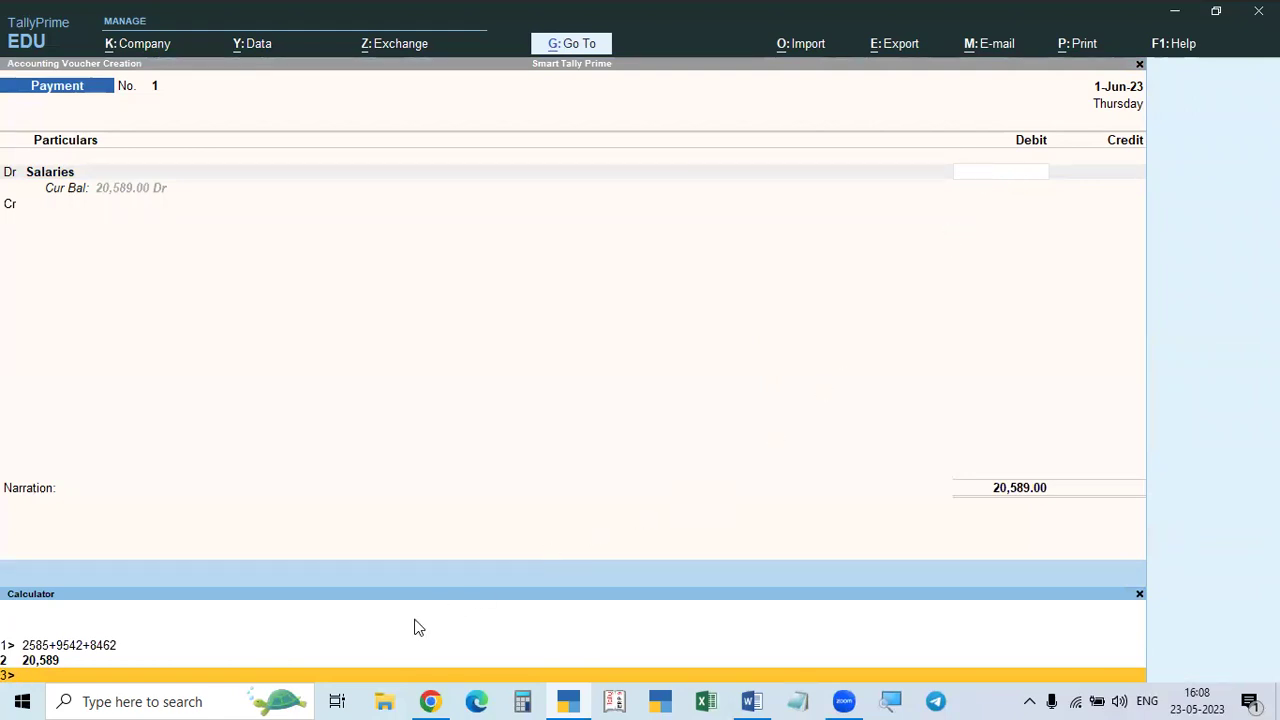
{"action": "type", "text": "2585+9542+845"}
{"action": "key", "text": "BackSpace"}
{"action": "type", "text": "62"}
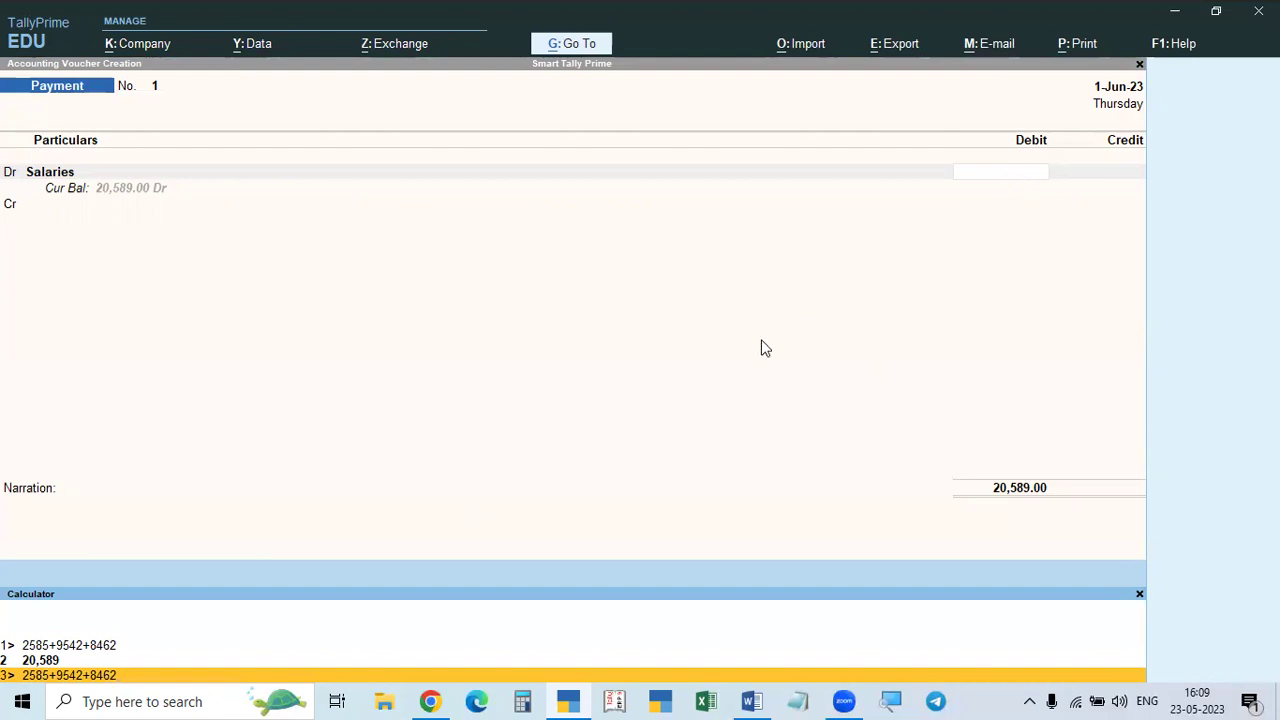
{"action": "key", "text": "Return"}
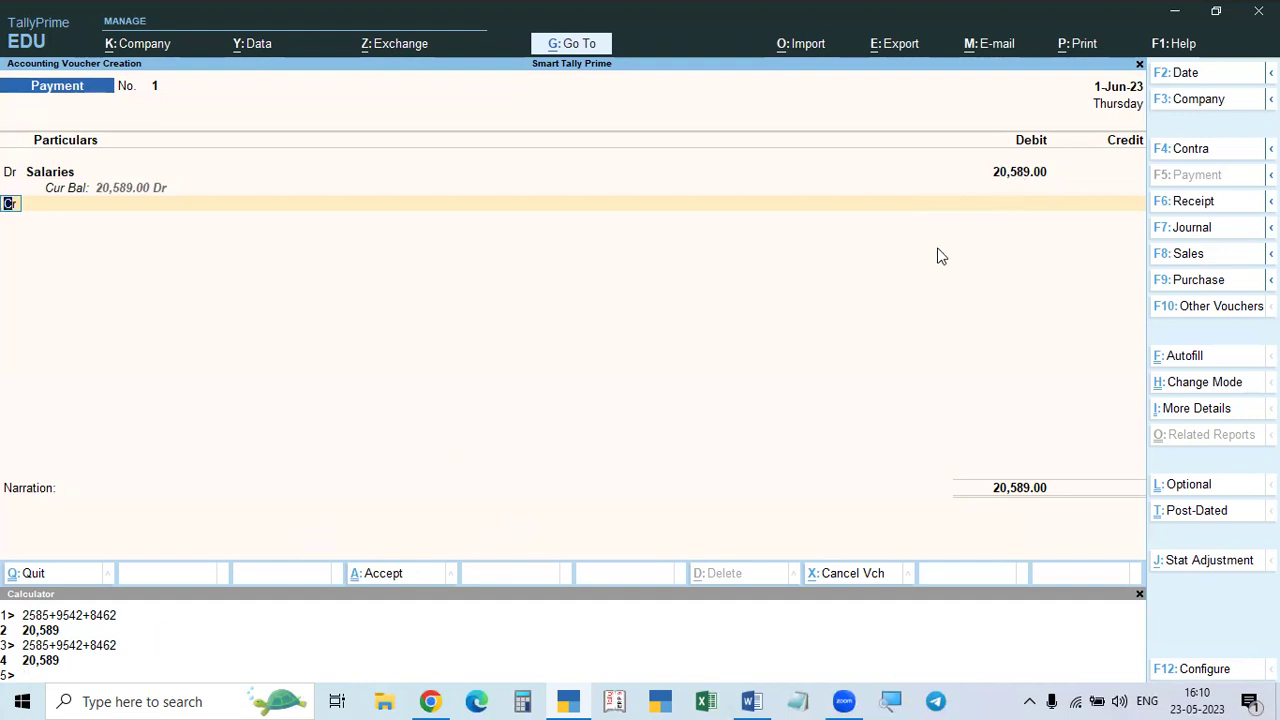
Step: Clear the Salaries debit amount and calculate 586*789 in the built-in calculator to replace it
{"action": "left_click", "coordinate": [1028, 177]}
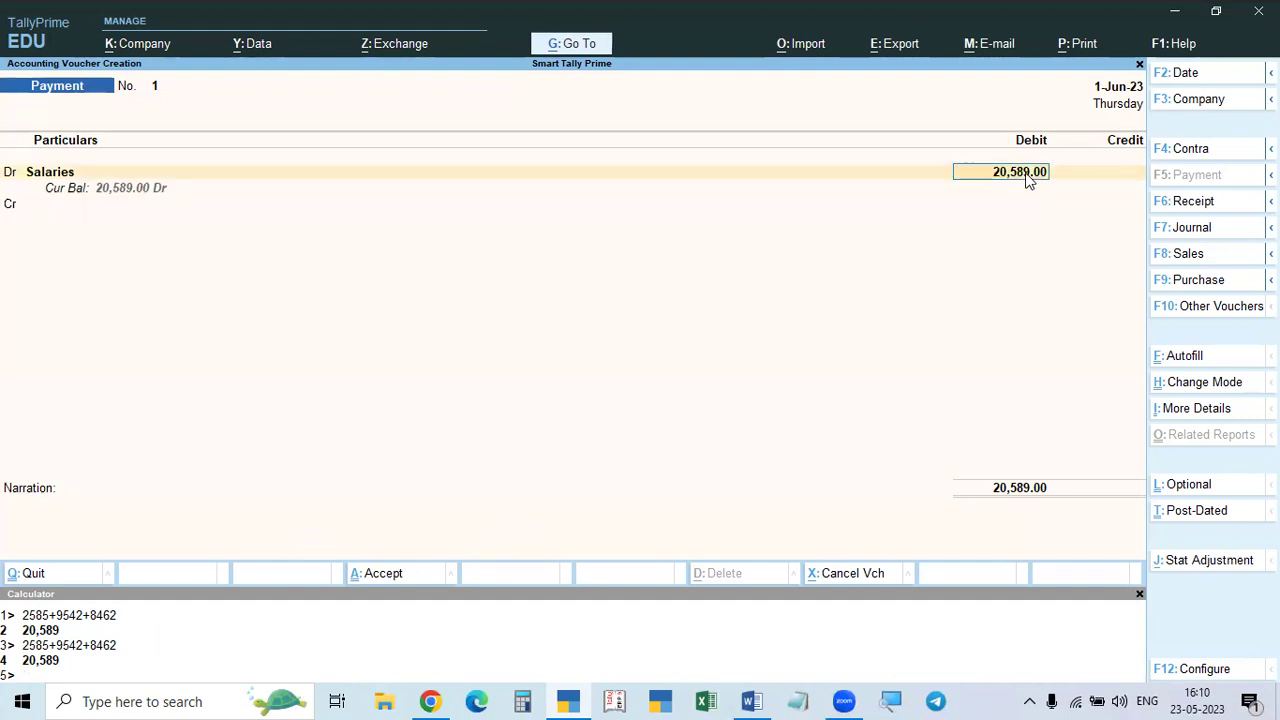
{"action": "key", "text": "BackSpace"}
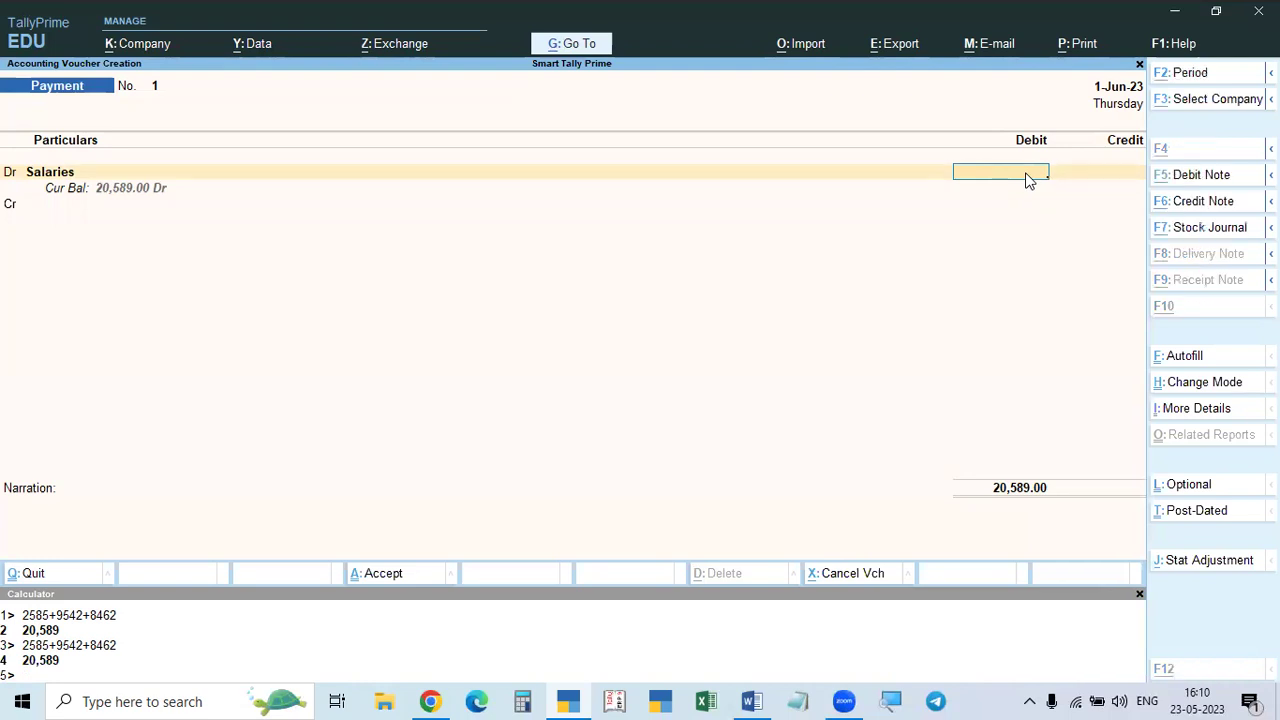
{"action": "key", "text": "ctrl+n"}
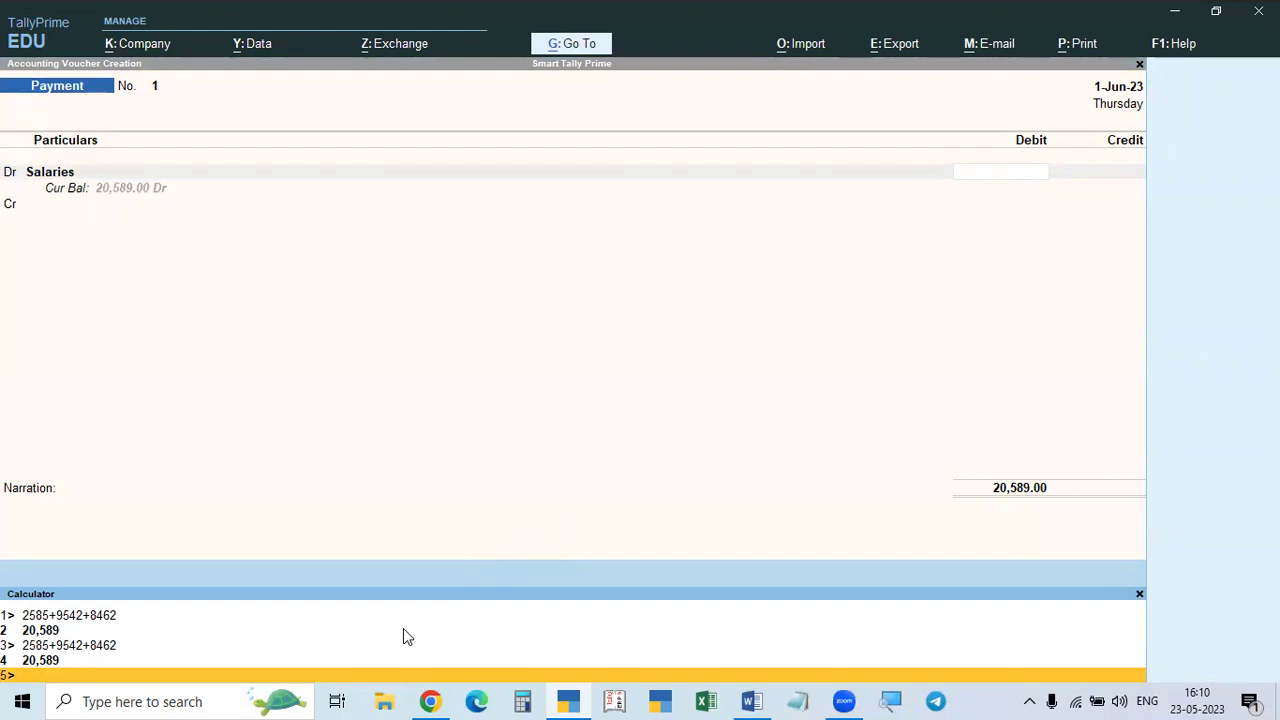
{"action": "type", "text": "586"}
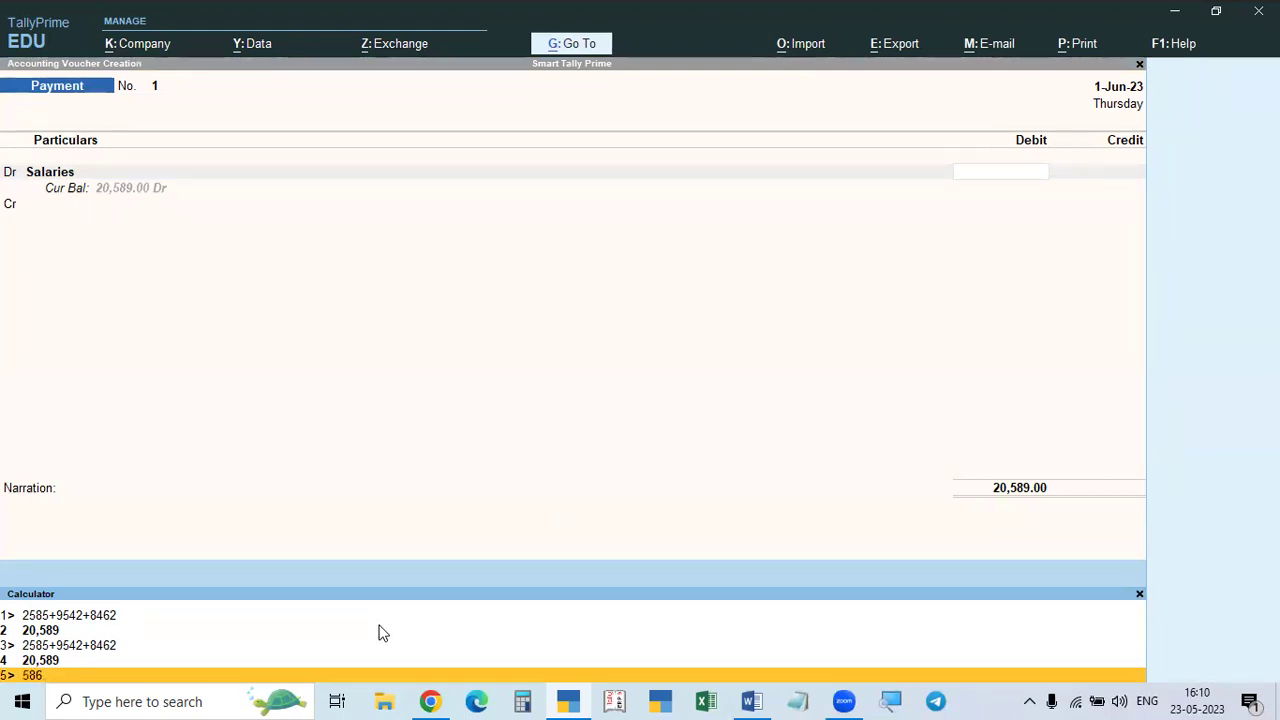
{"action": "type", "text": "*789"}
{"action": "key", "text": "Return"}
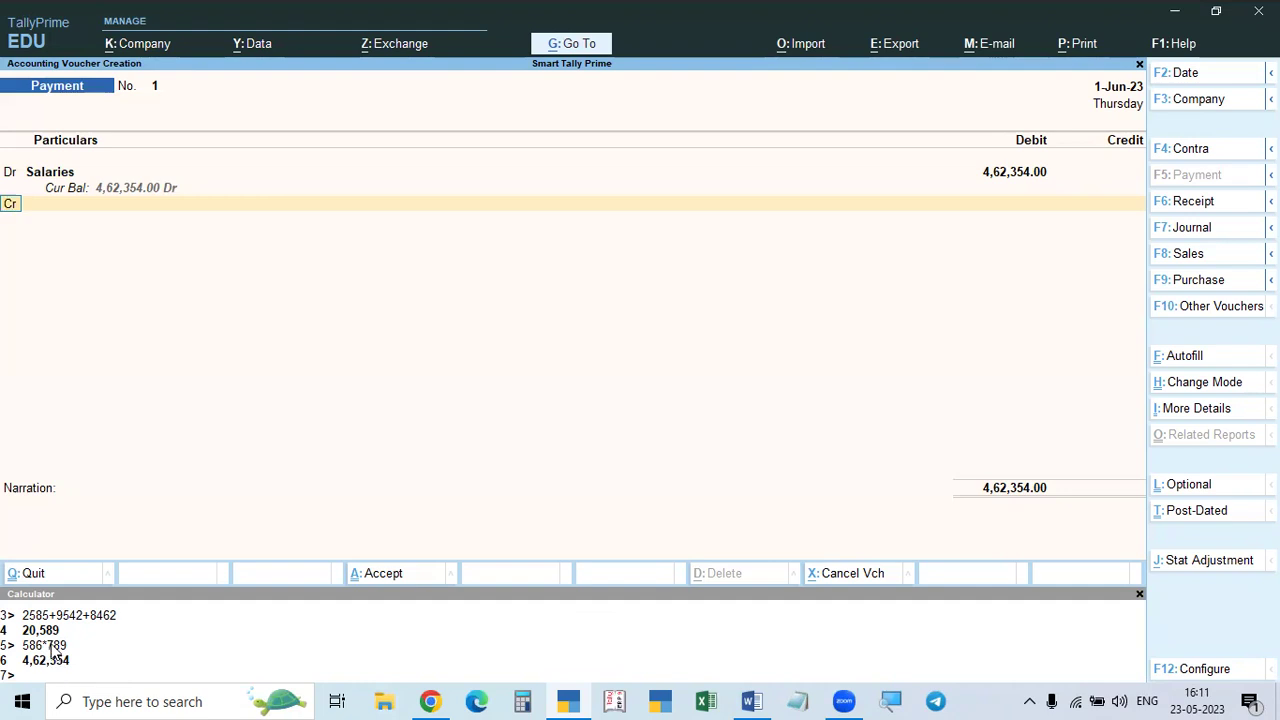
Step: Open the Windows Calculator and close it again
{"action": "left_click", "coordinate": [522, 700]}
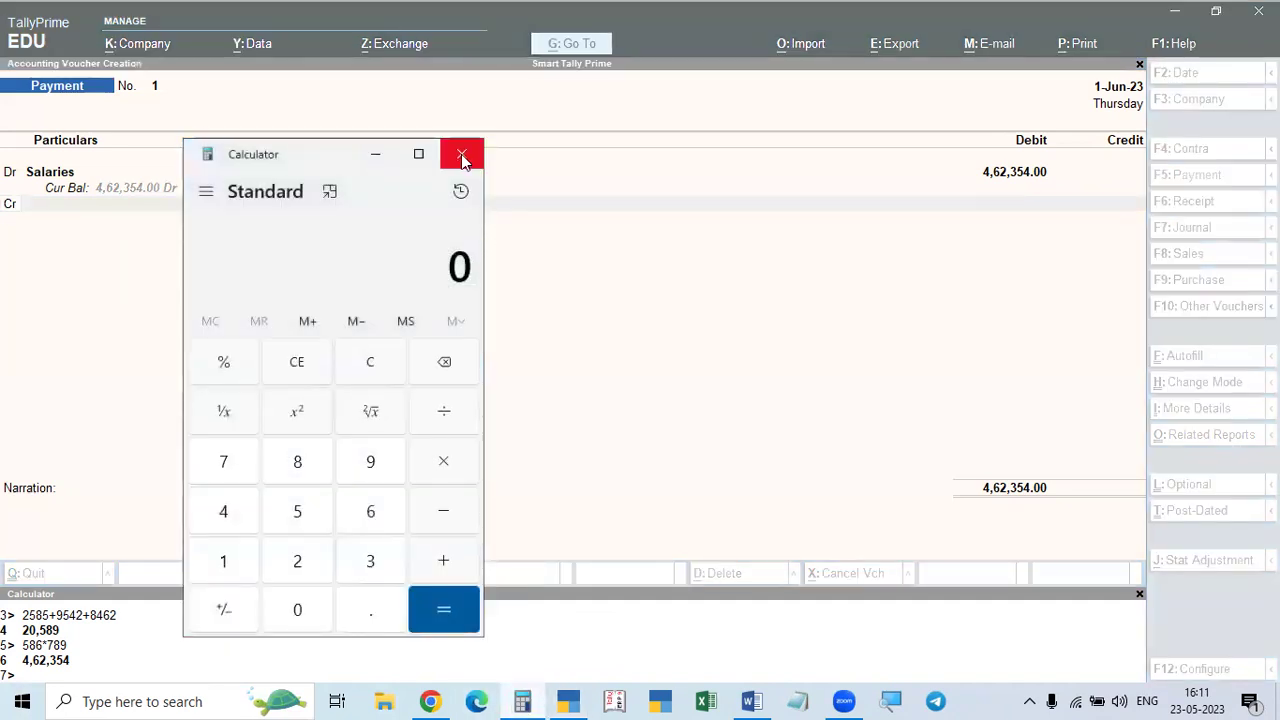
{"action": "left_click", "coordinate": [460, 155]}
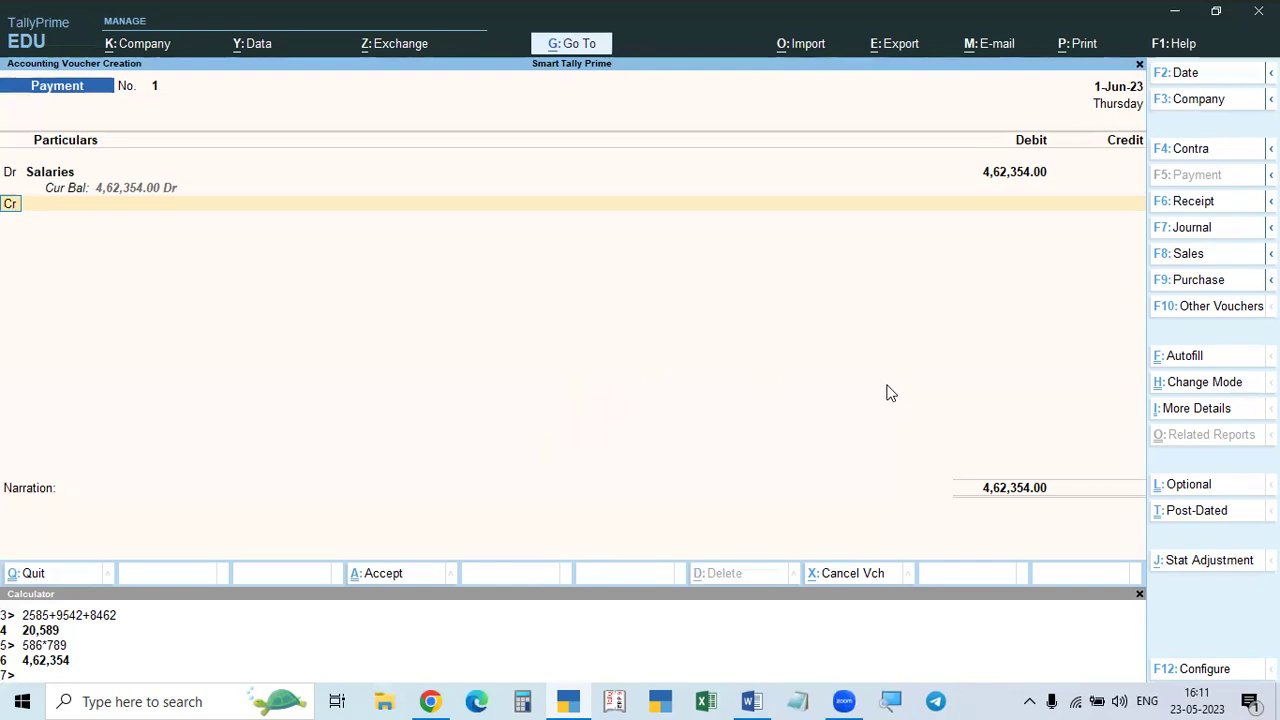
Step: Switch the focus between the built-in calculator and the voucher, and close and reopen the calculator
{"action": "left_click", "coordinate": [705, 637]}
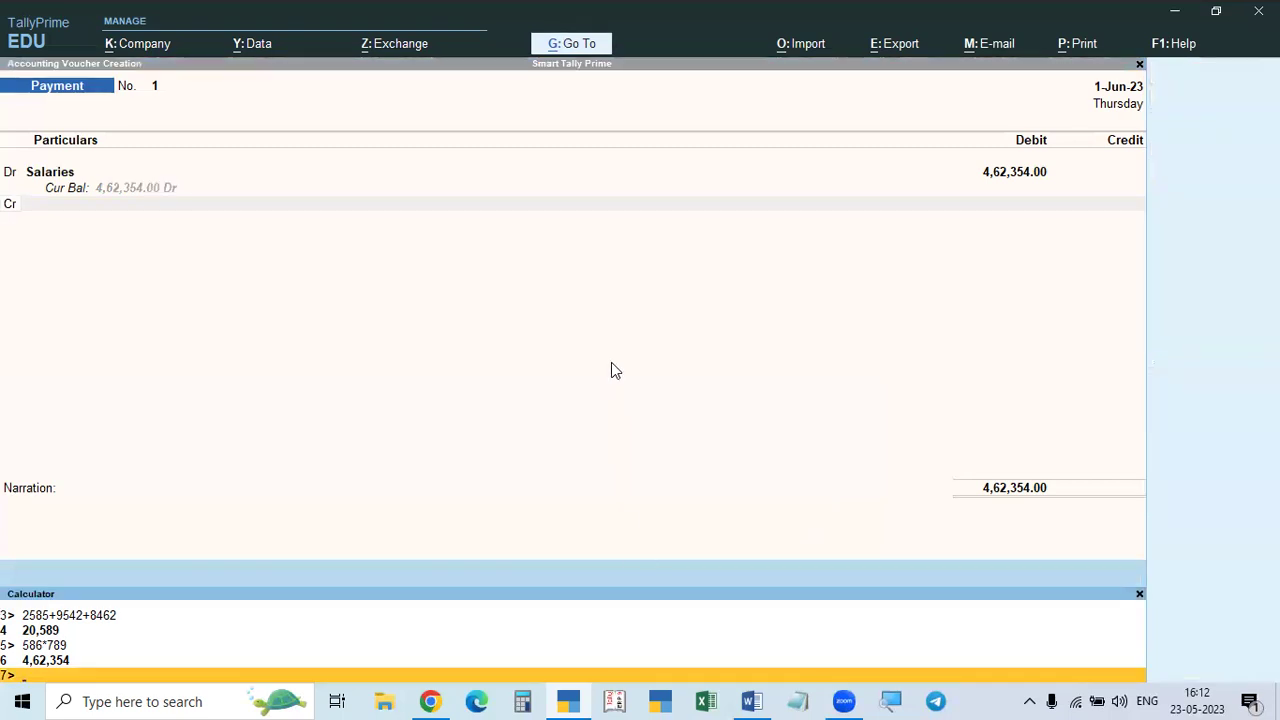
{"action": "left_click", "coordinate": [612, 369]}
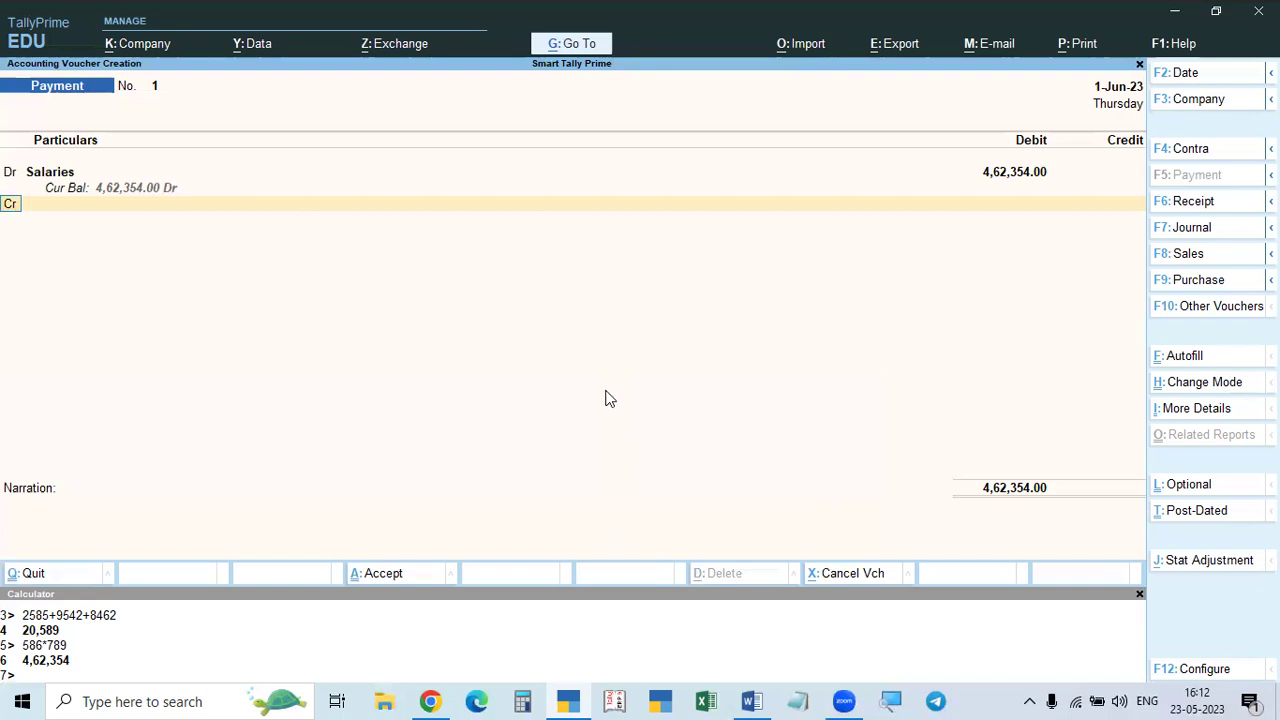
{"action": "left_click", "coordinate": [605, 652]}
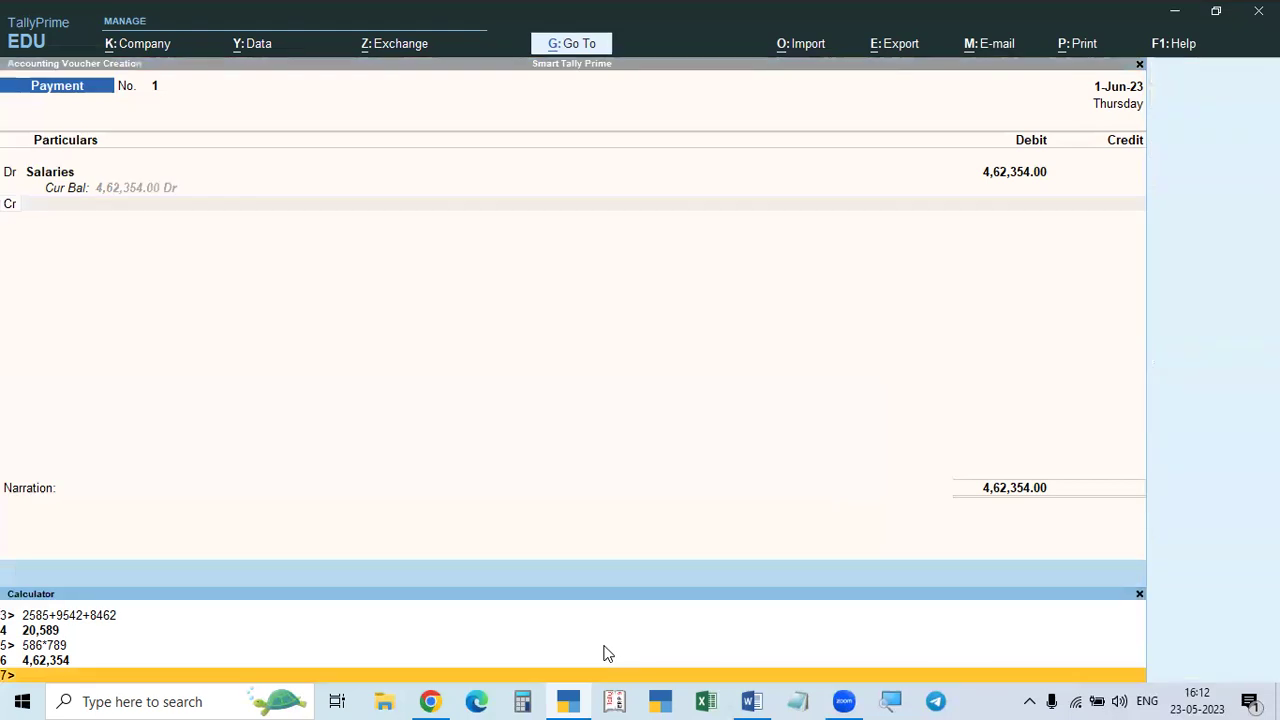
{"action": "left_click", "coordinate": [612, 440]}
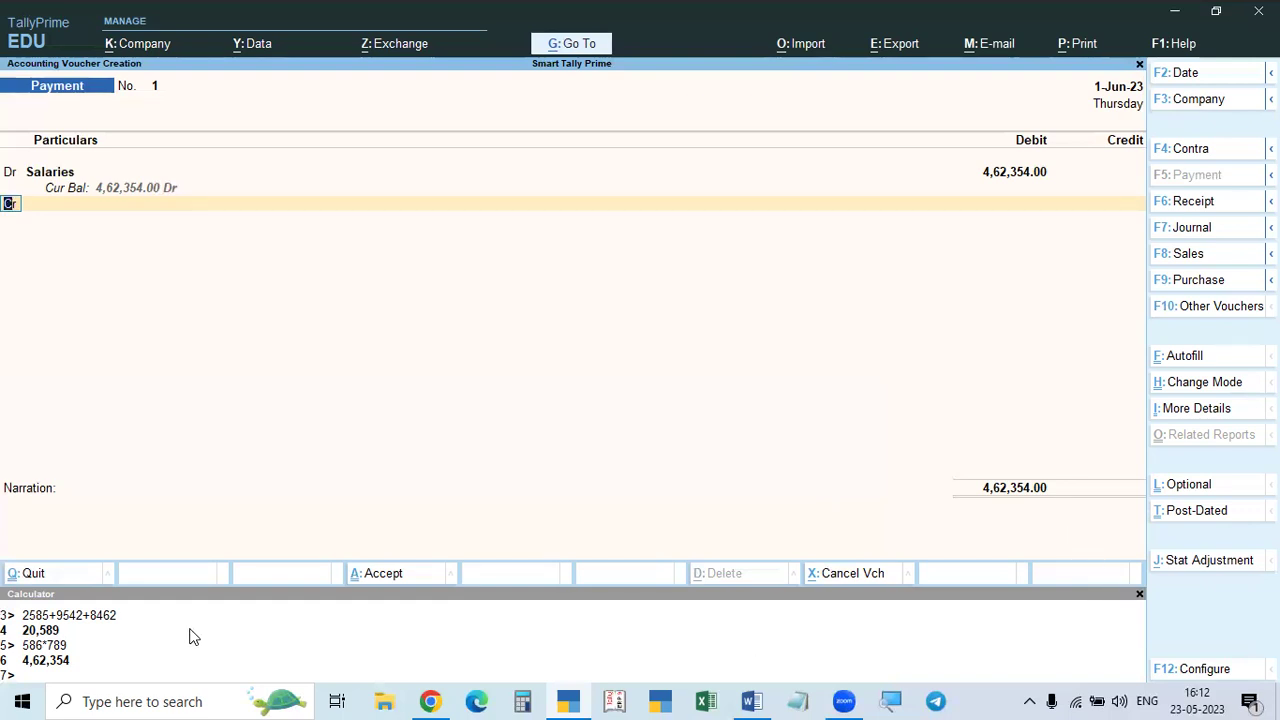
{"action": "left_click", "coordinate": [1139, 596]}
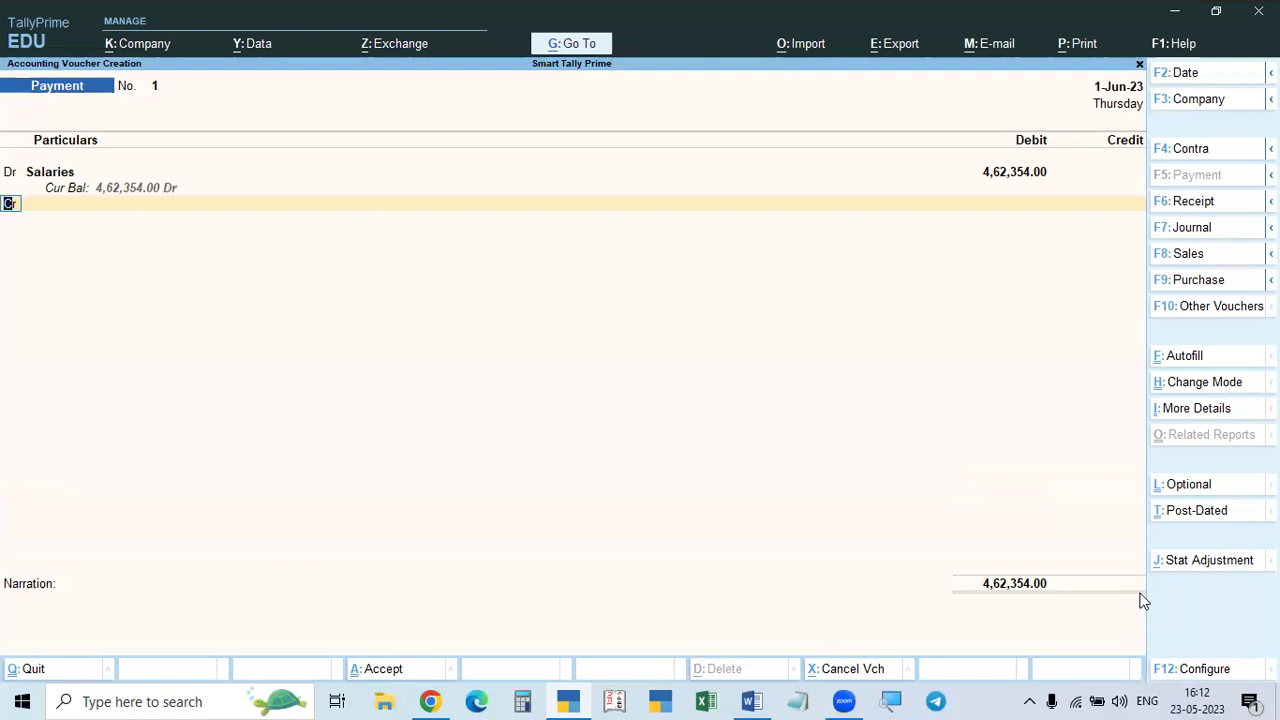
{"action": "key", "text": "ctrl+n"}
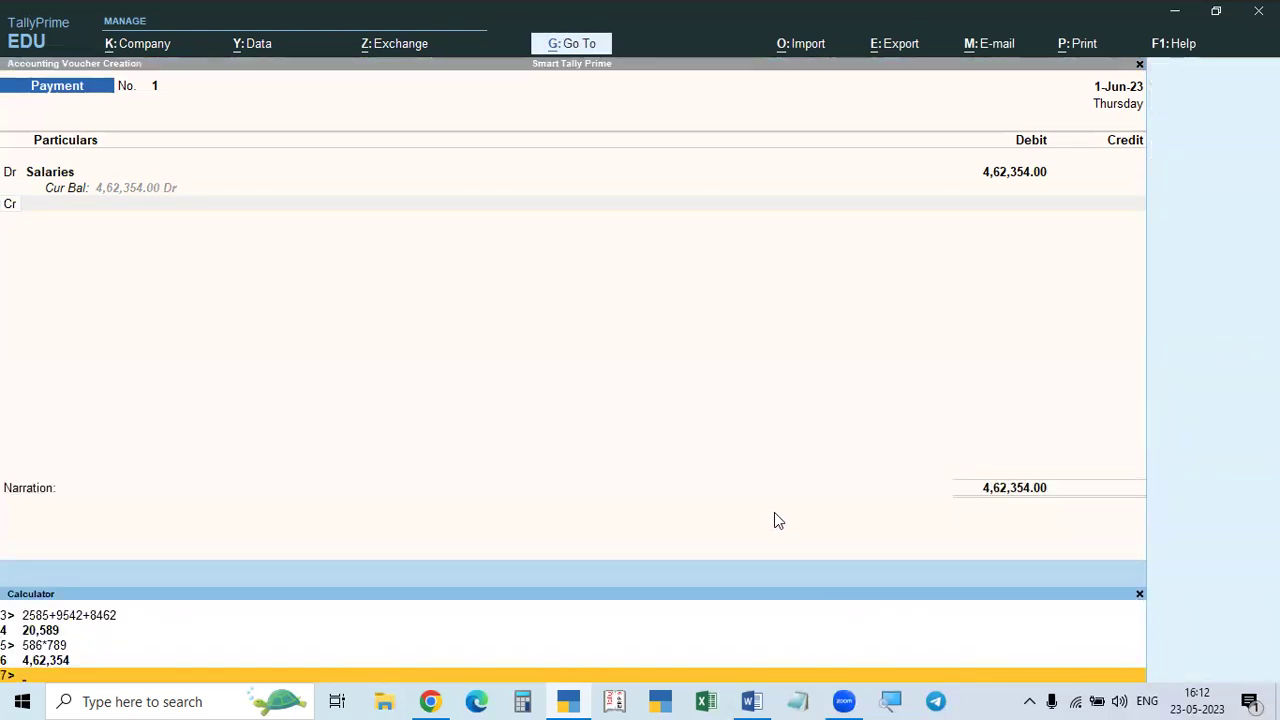
Step: Credit Cash with 4,62,354.00 in the payment voucher and return to the Salaries ledger field
{"action": "key", "text": "ctrl+n"}
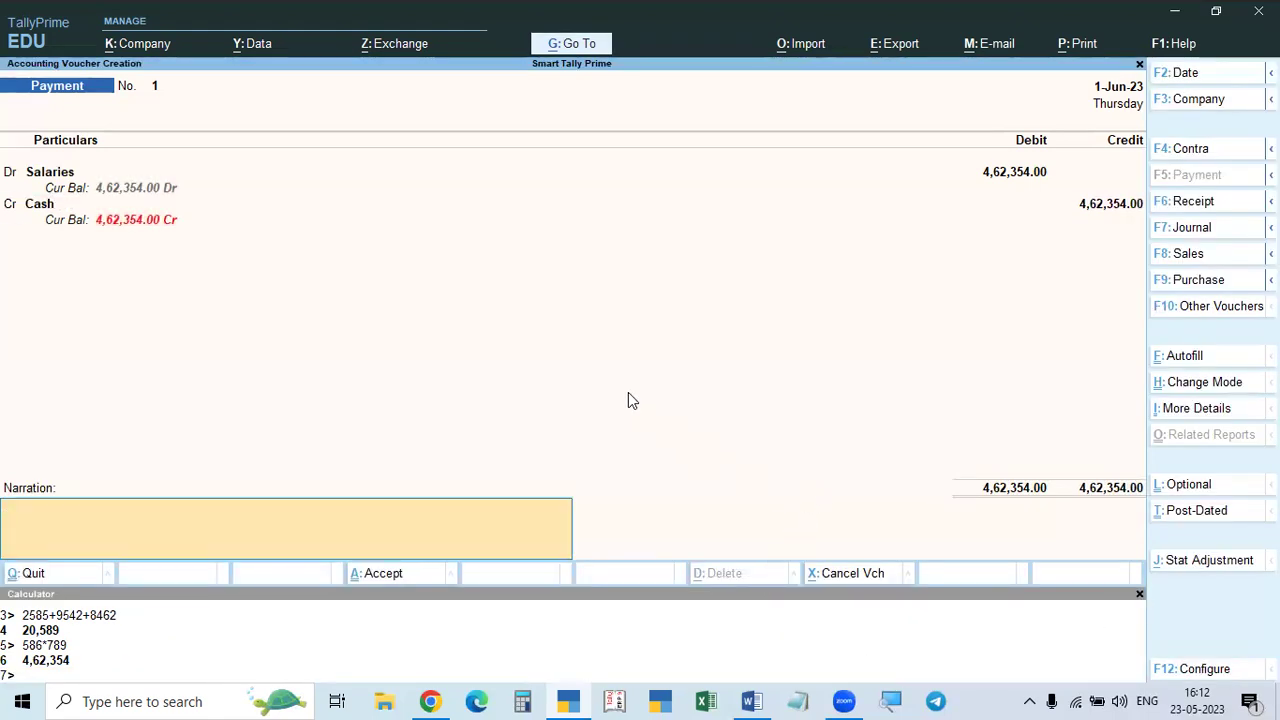
{"action": "key", "text": "Up"}
{"action": "key", "text": "Up"}
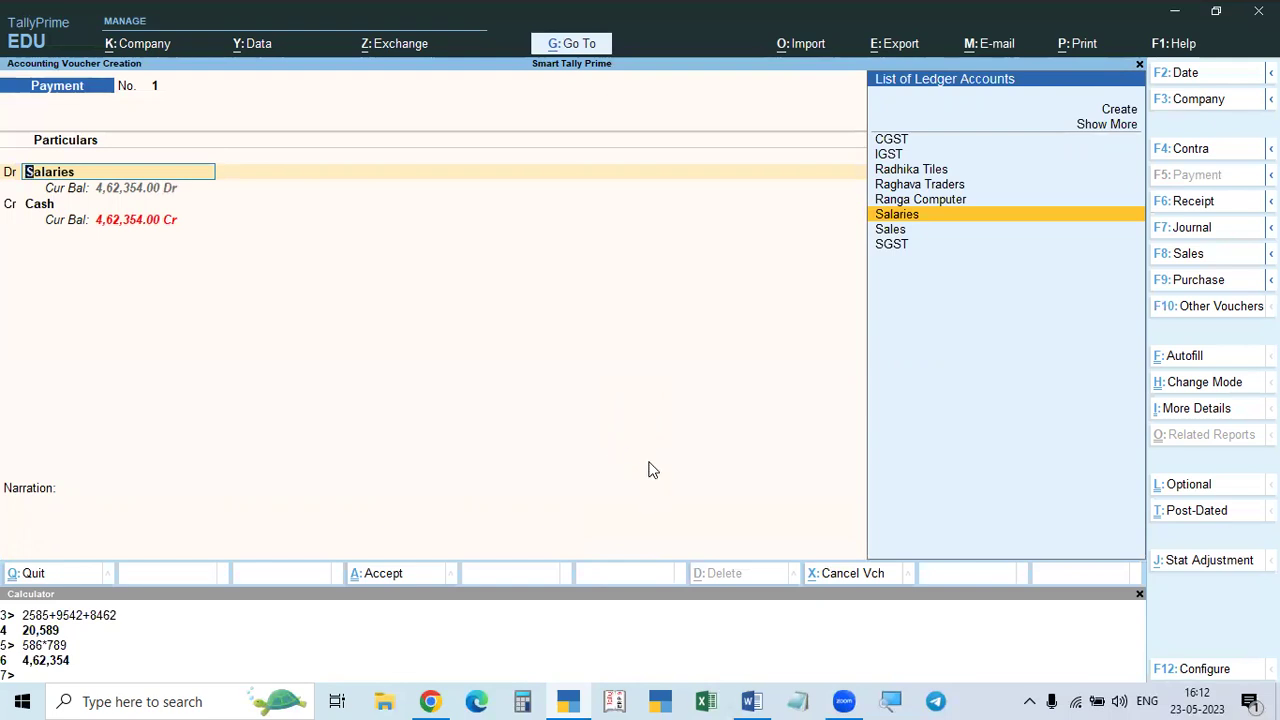
Step: Switch the focus to the built-in calculator, back to the Salaries ledger field and to the calculator again
{"action": "left_click", "coordinate": [491, 630]}
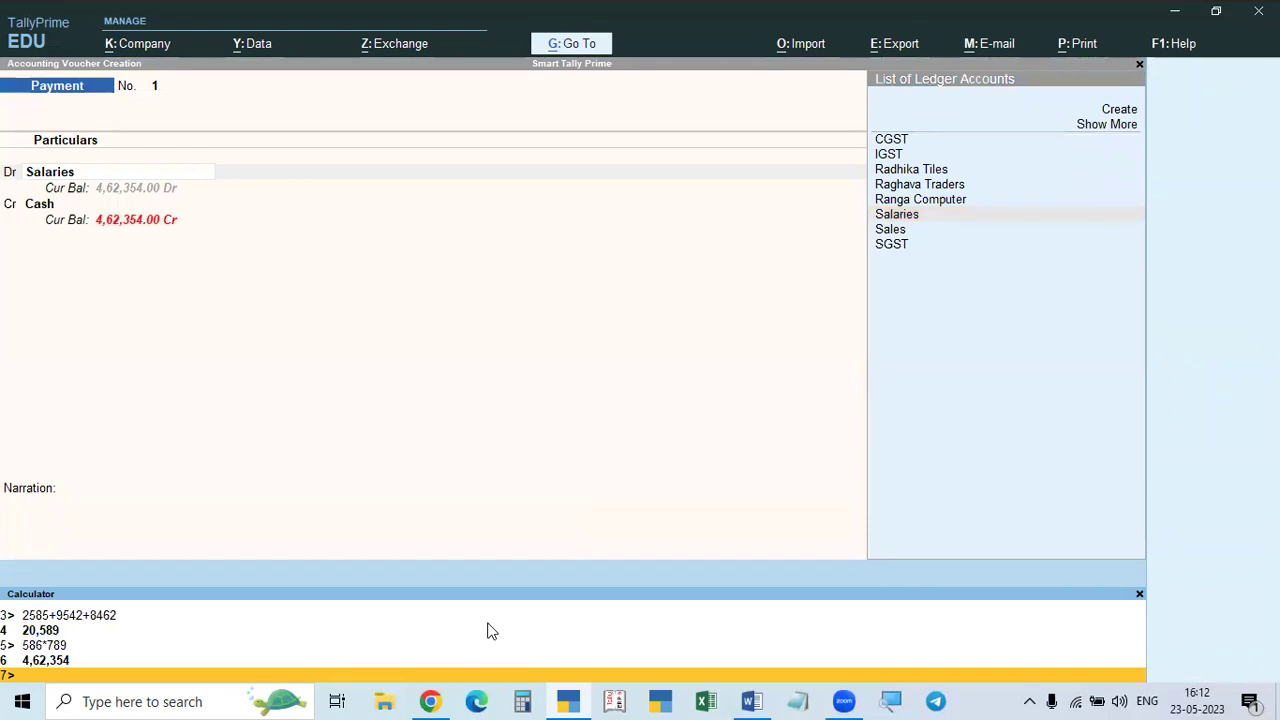
{"action": "key", "text": "ctrl+m"}
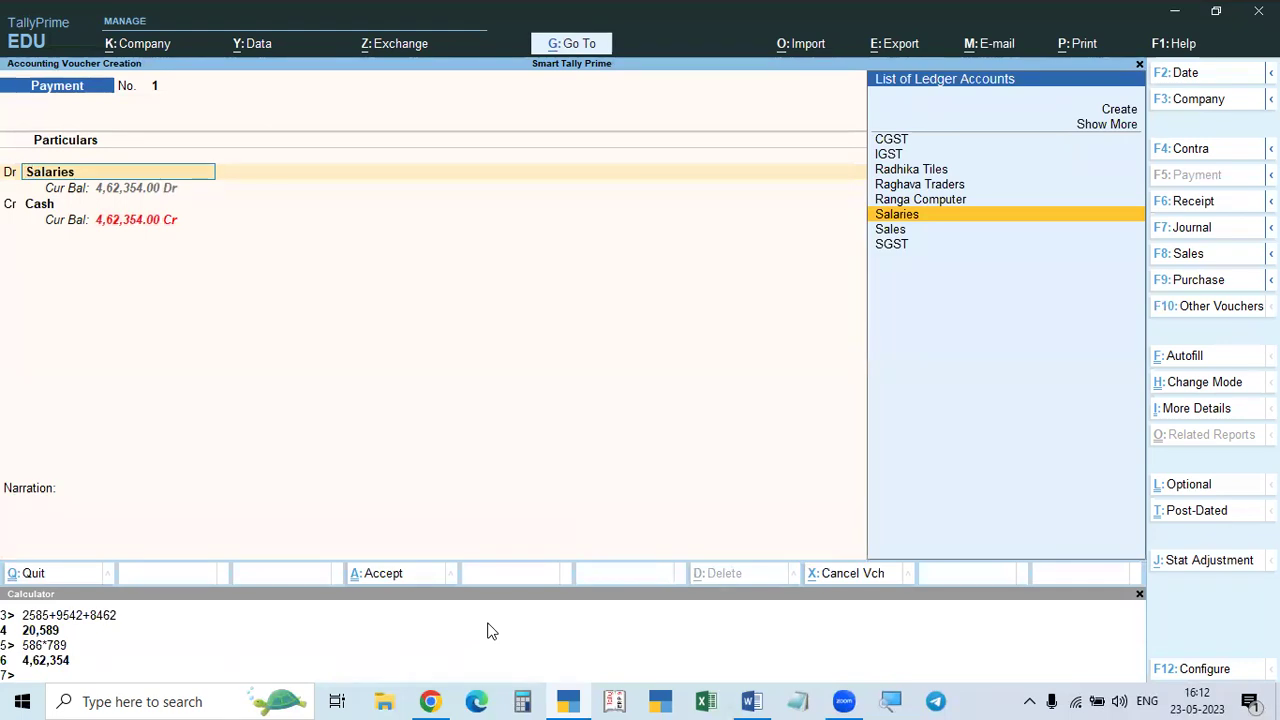
{"action": "key", "text": "ctrl"}
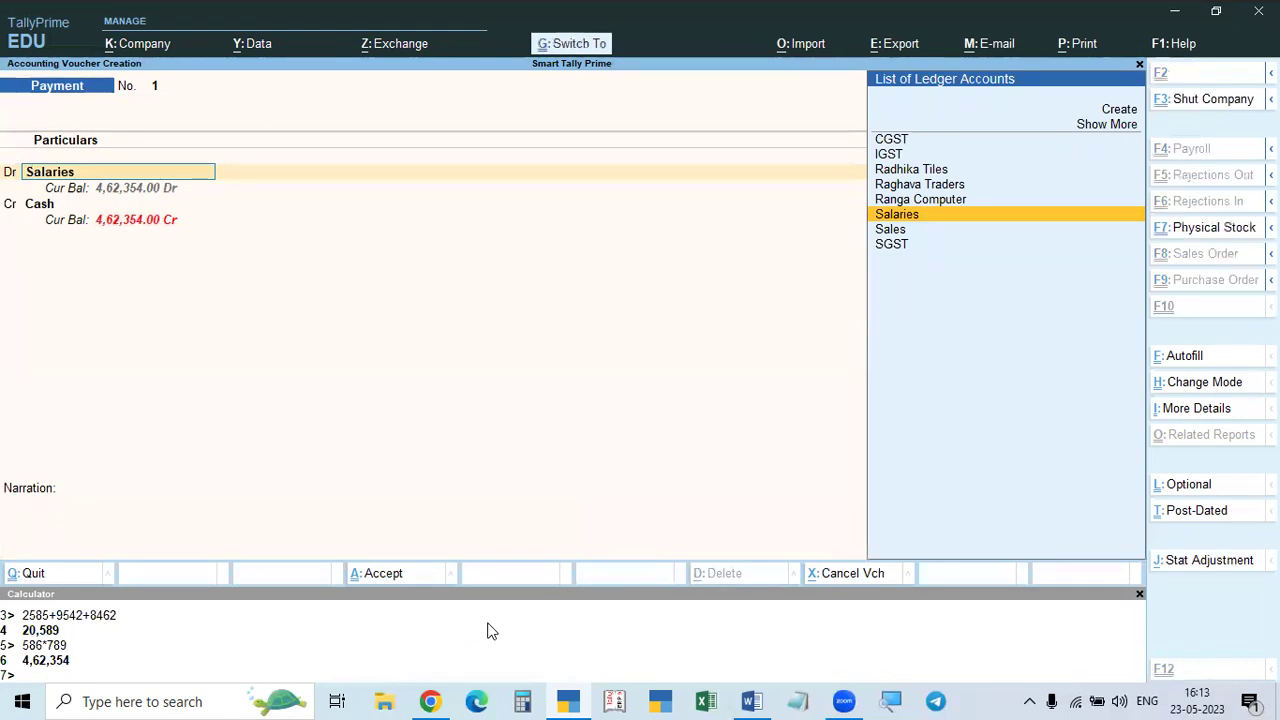
{"action": "key", "text": "ctrl+n"}
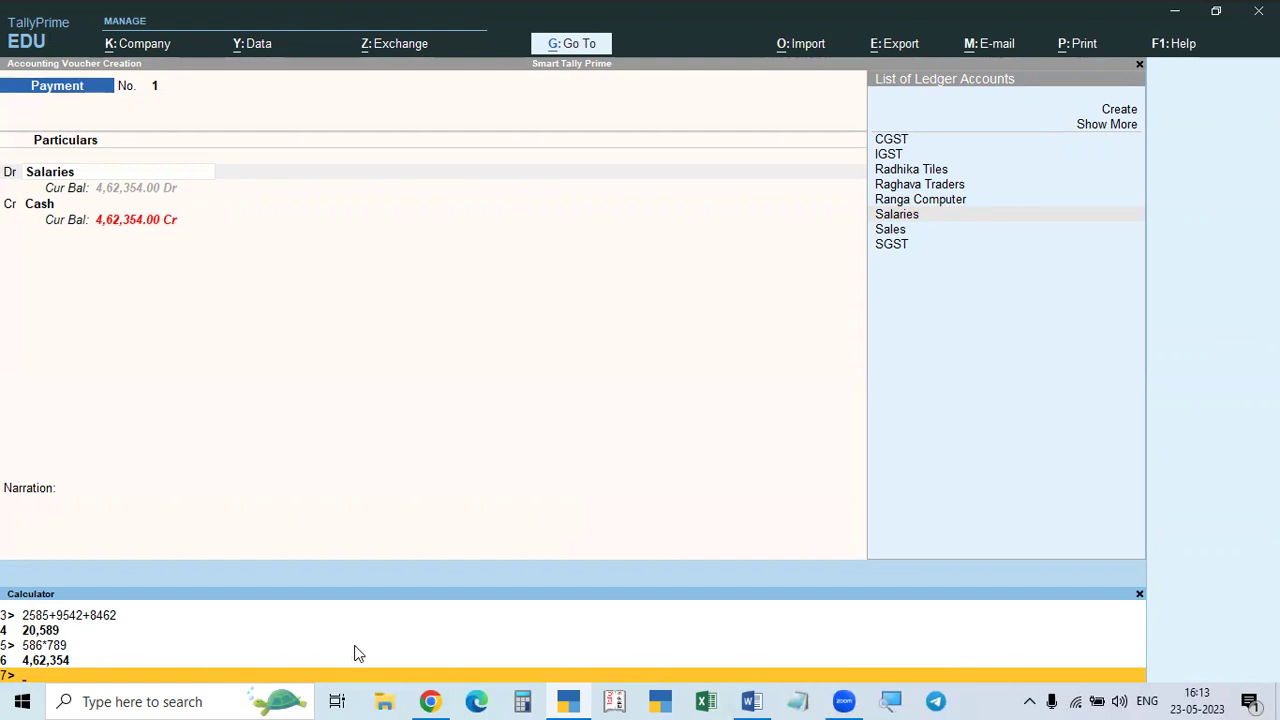
Step: Close the built-in calculator below the voucher and reopen it
{"action": "key", "text": "ctrl"}
{"action": "key", "text": "ctrl+m"}
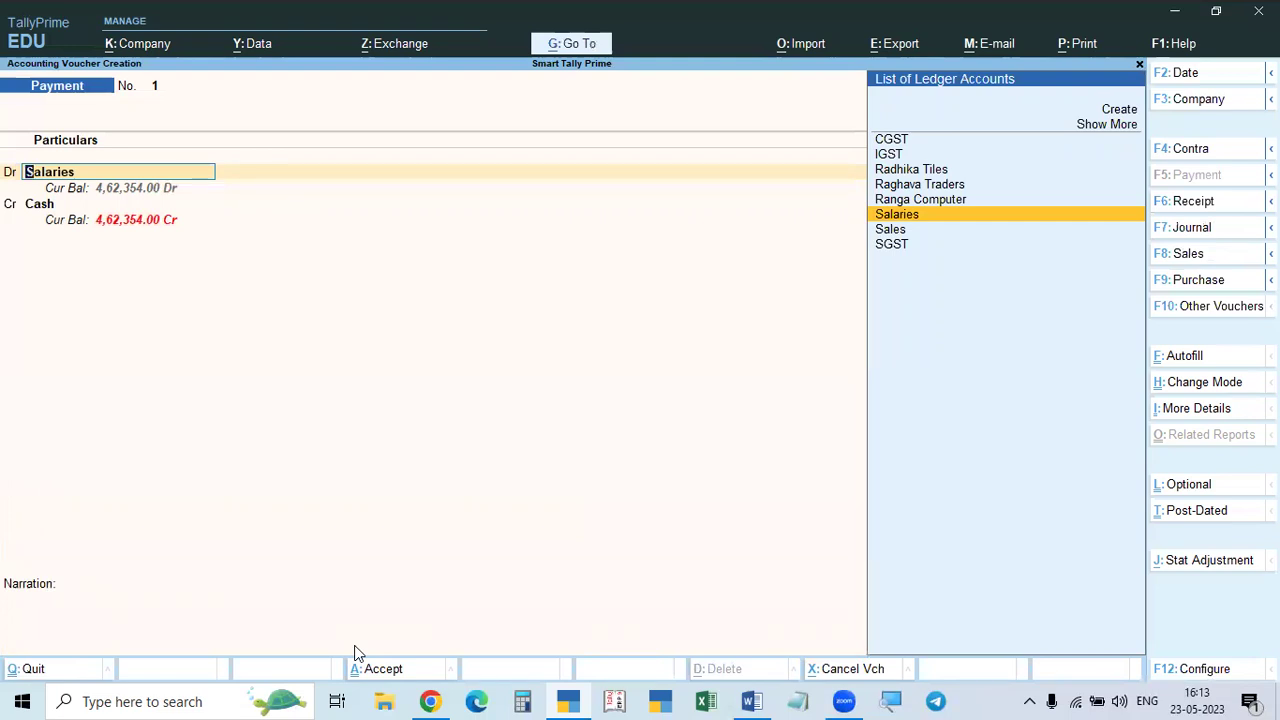
{"action": "key", "text": "ctrl+n"}
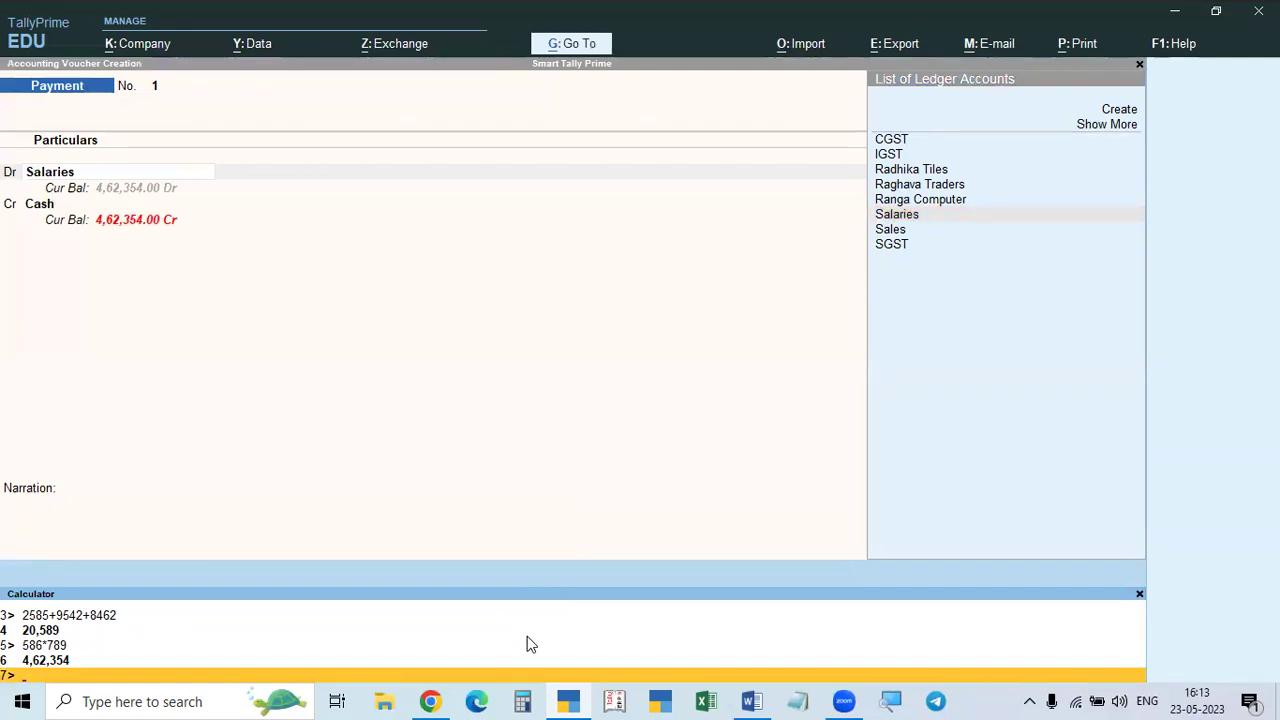
Step: Return the focus to the payment voucher and close the built-in calculator
{"action": "left_click", "coordinate": [531, 395]}
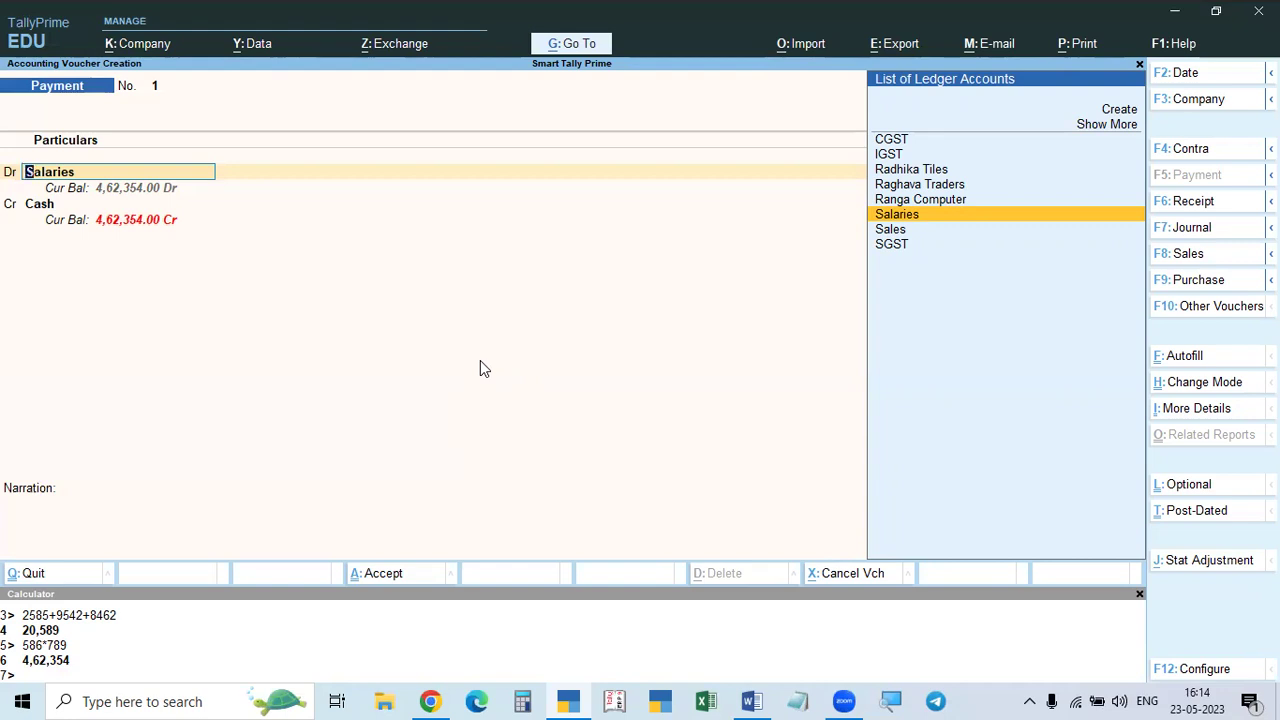
{"action": "key", "text": "ctrl"}
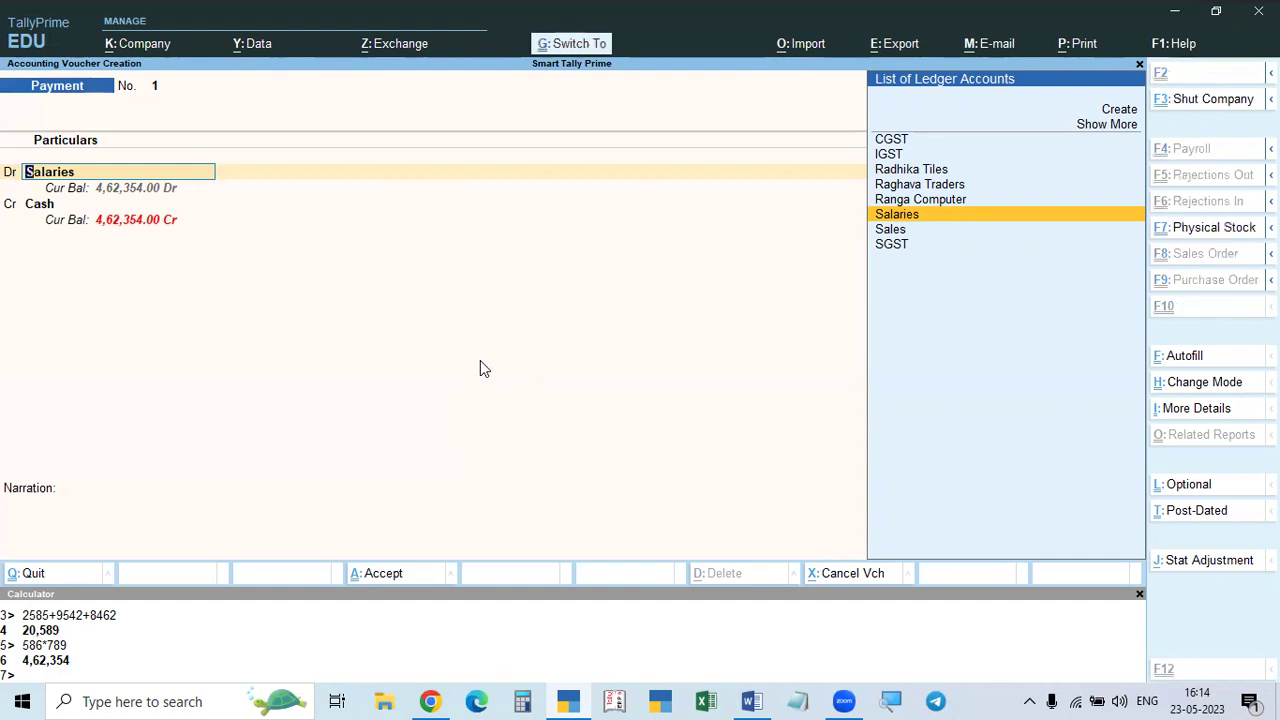
{"action": "key", "text": "ctrl+n"}
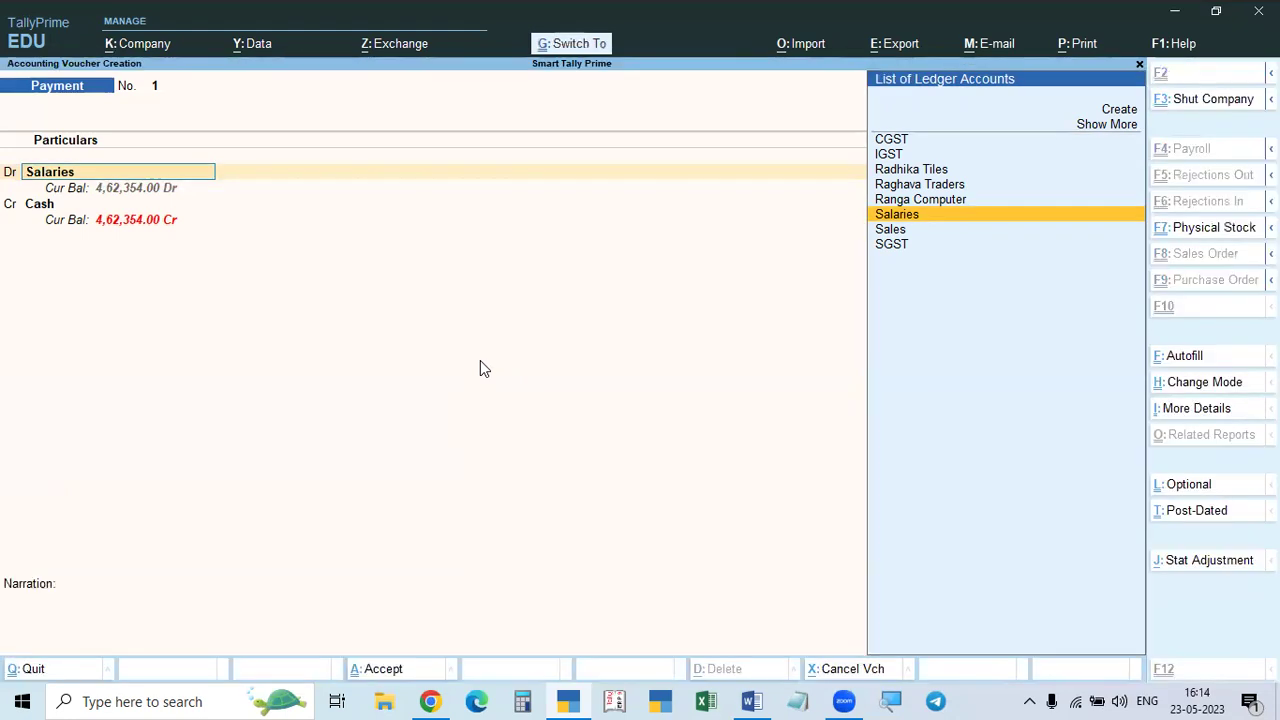
Step: Open the built-in calculator, switch the focus between it and the Salaries ledger field, and close the calculator
{"action": "key", "text": "ctrl"}
{"action": "key", "text": "ctrl+n"}
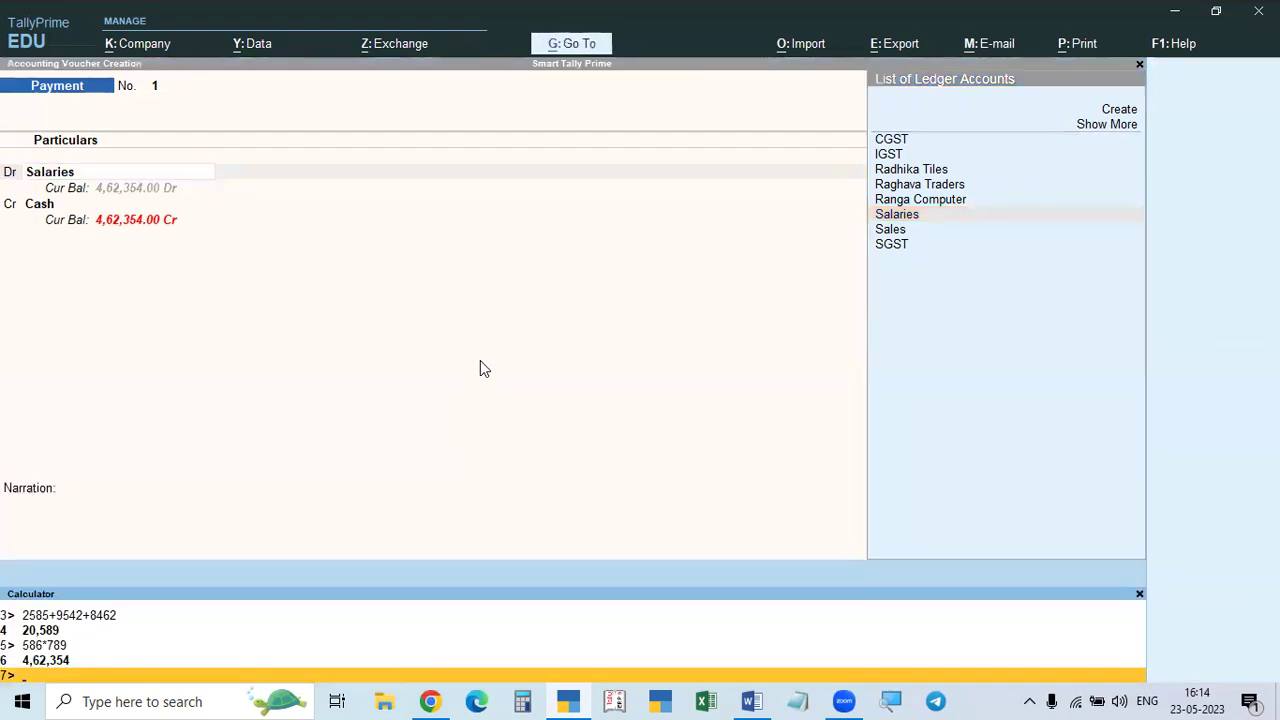
{"action": "key", "text": "ctrl+m"}
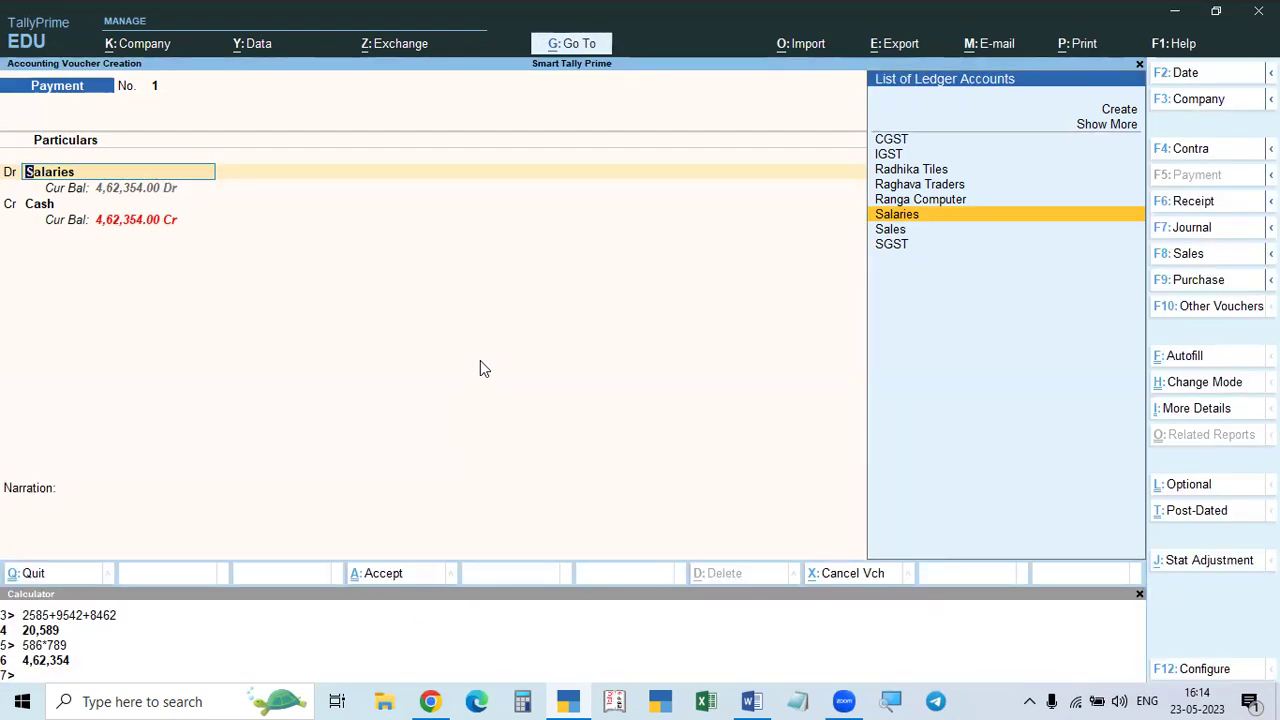
{"action": "key", "text": "ctrl+n"}
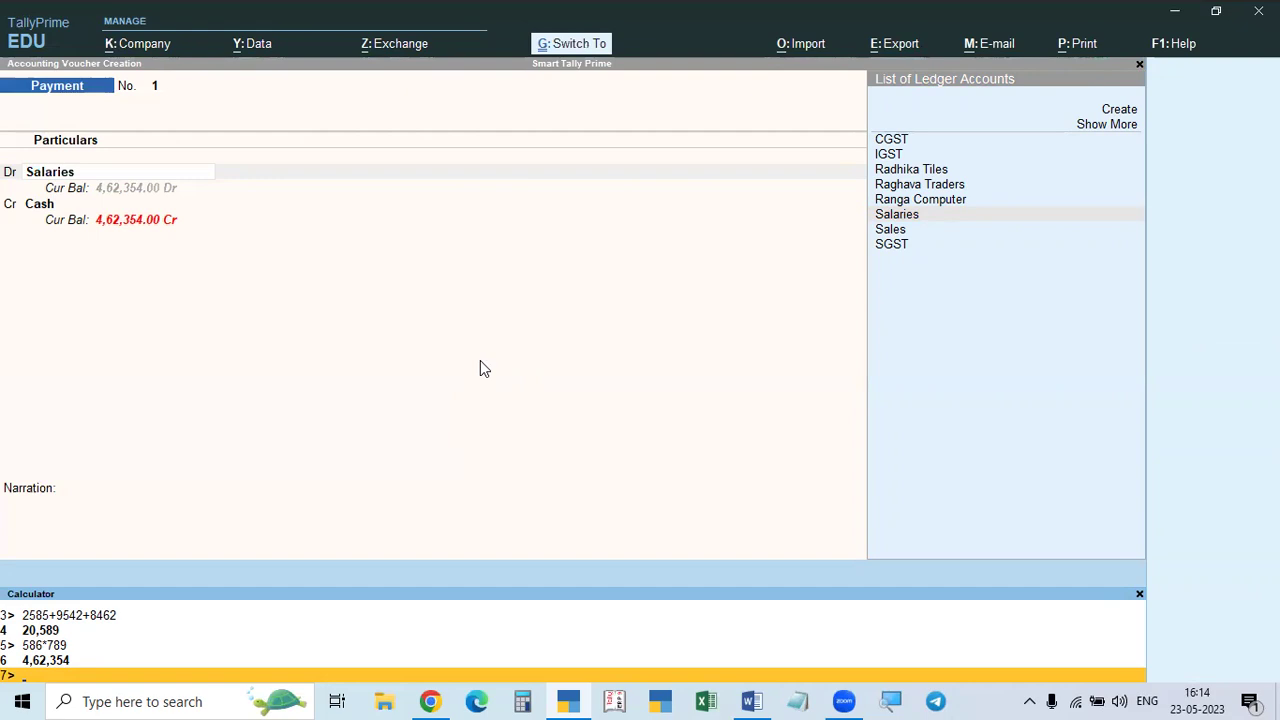
{"action": "key", "text": "ctrl+m"}
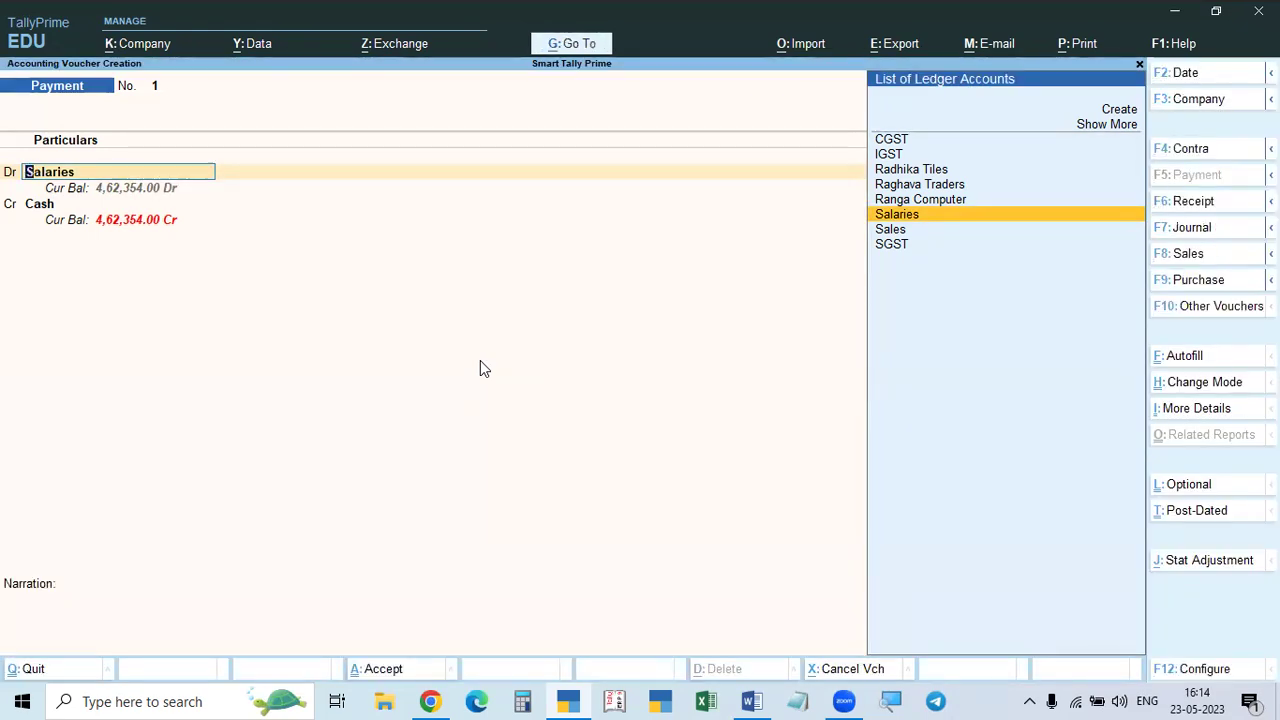
Step: Reopen the built-in calculator below the payment voucher, close it and open it once more
{"action": "key", "text": "ctrl+n"}
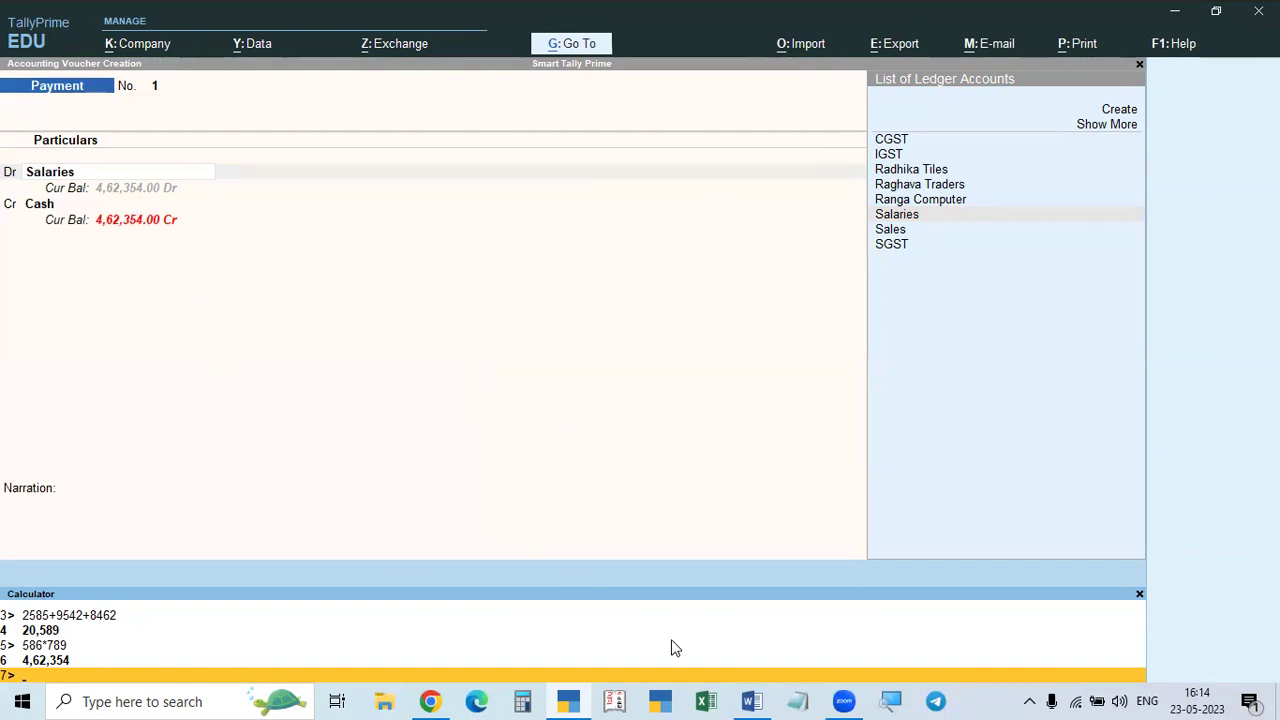
{"action": "left_click", "coordinate": [1139, 594]}
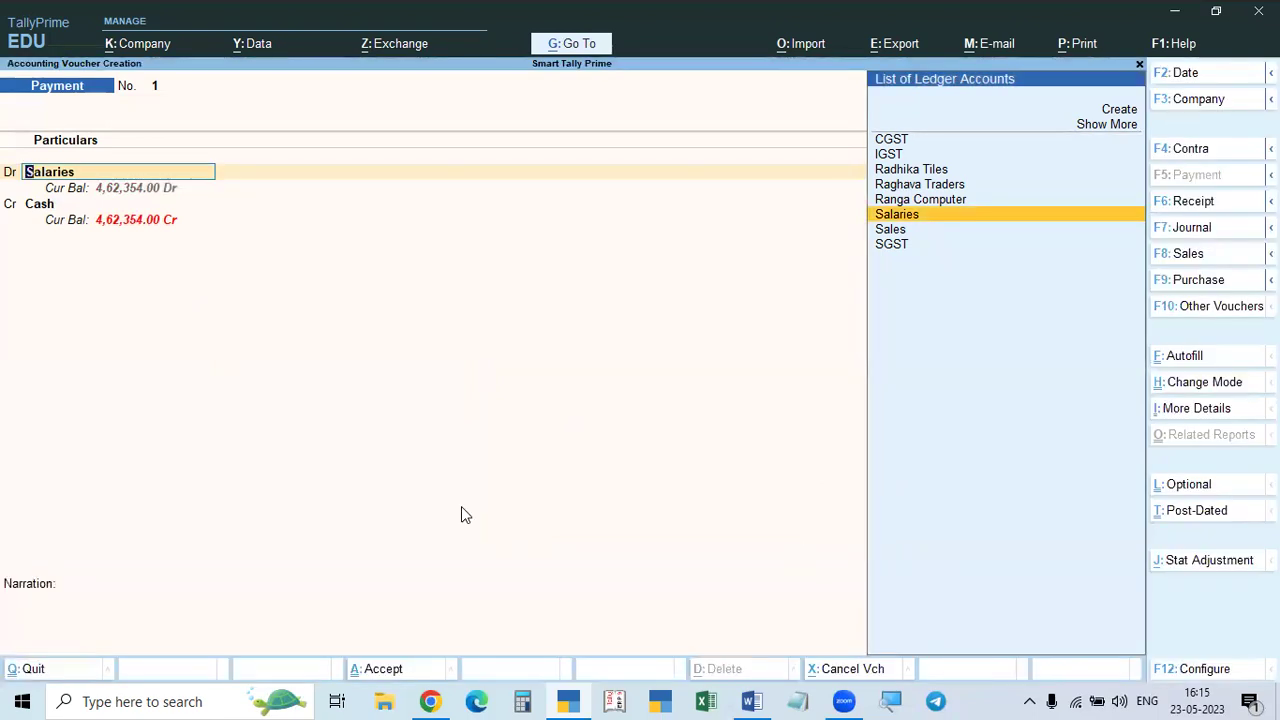
{"action": "key", "text": "ctrl+n"}
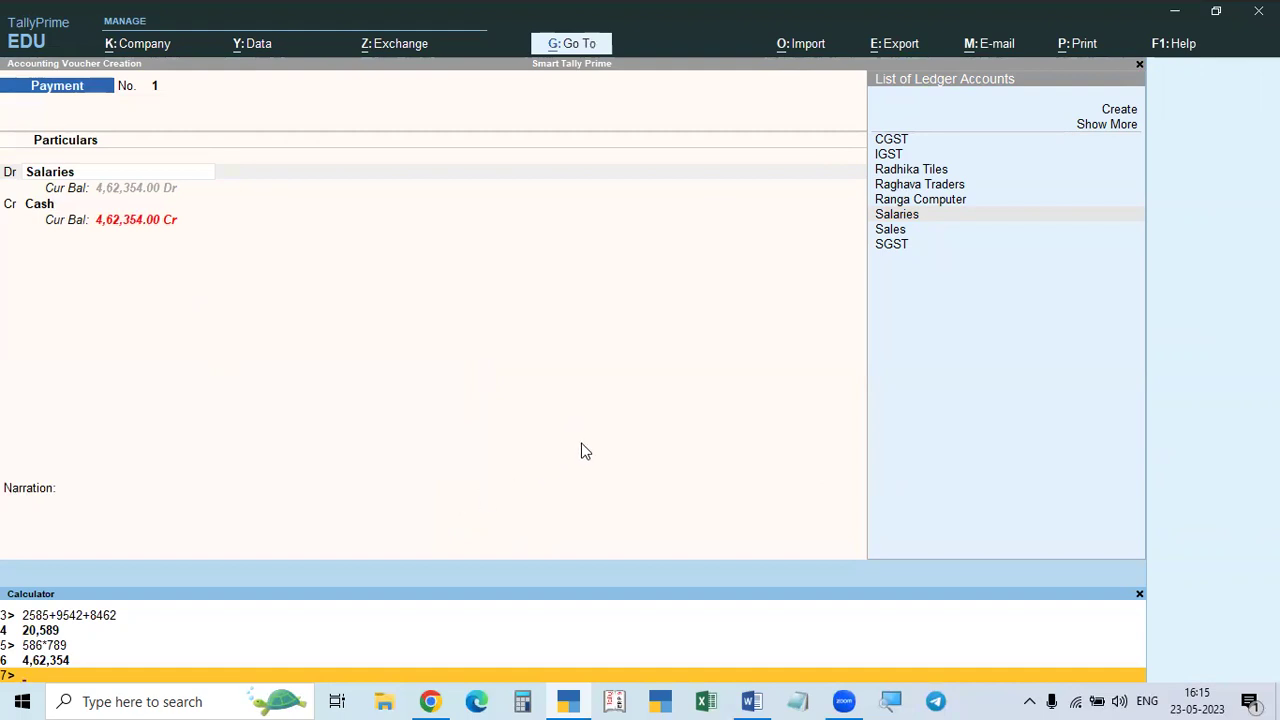
Step: Leave the payment voucher without saving it and quit TallyPrime
{"action": "key", "text": "Escape"}
{"action": "key", "text": "Escape"}
{"action": "key", "text": "Return"}
{"action": "key", "text": "Escape"}
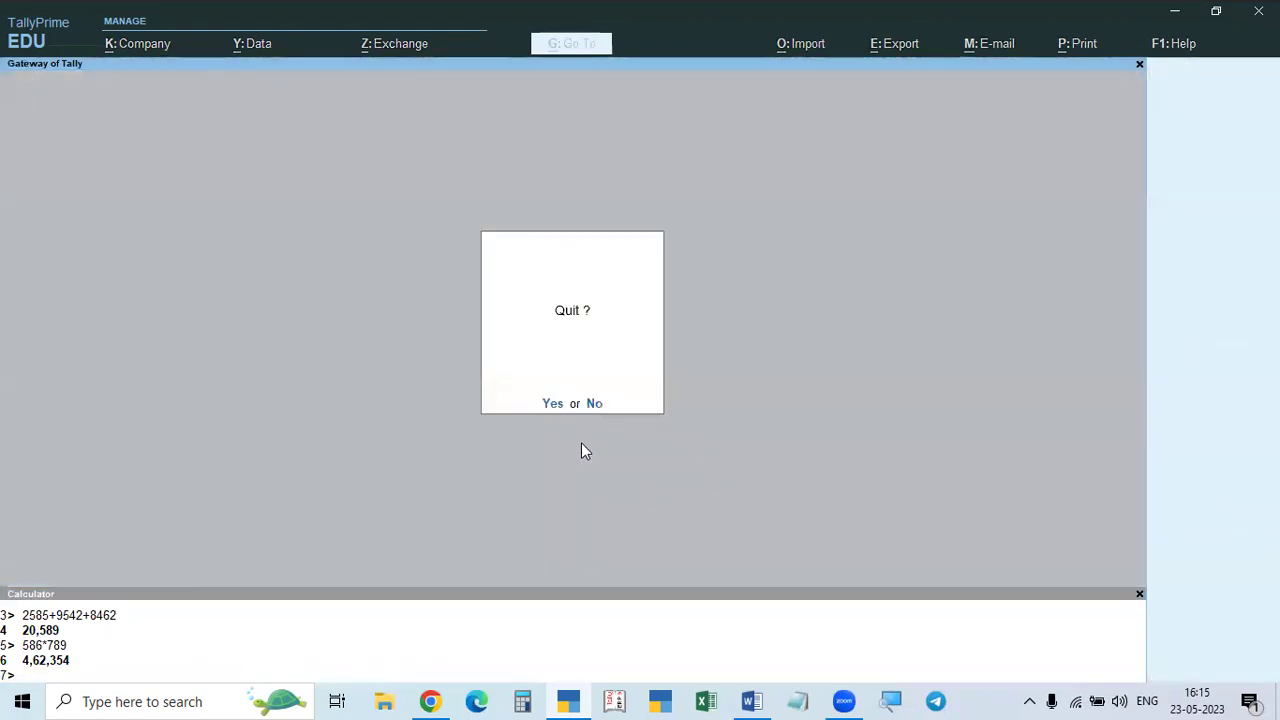
{"action": "key", "text": "Return"}
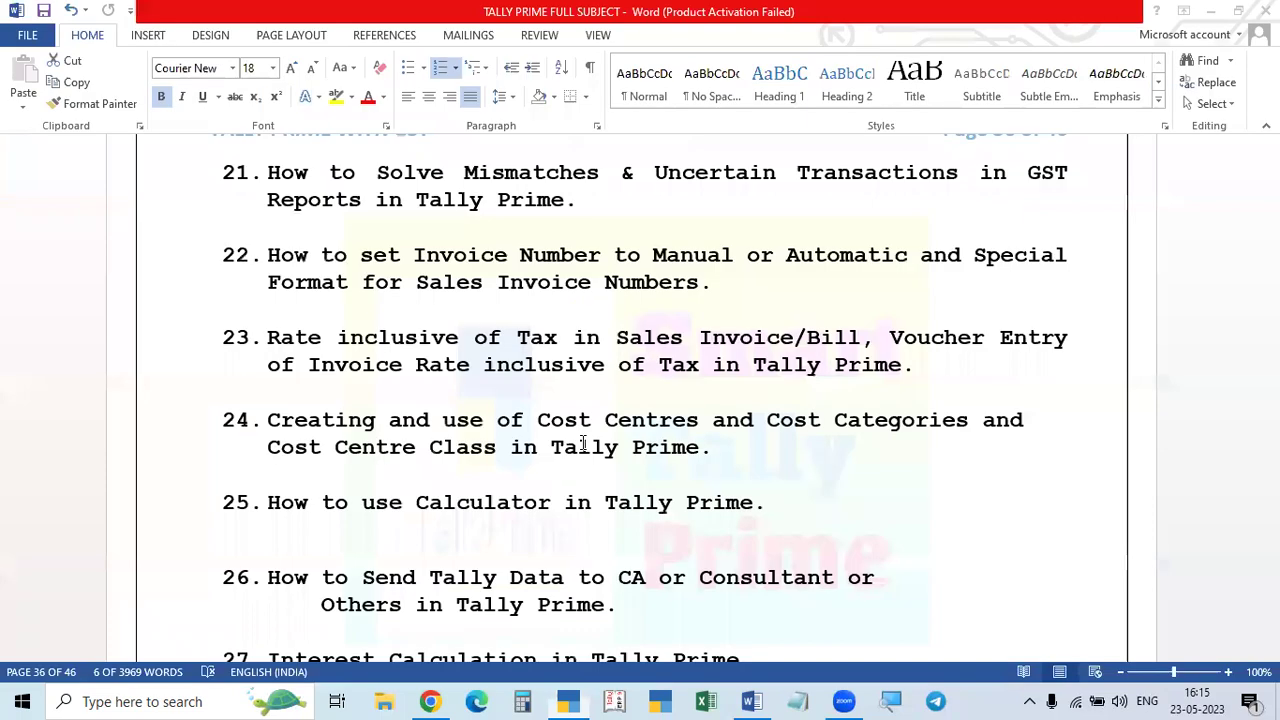
Step: Restart TallyPrime in Educational Mode and open the Smart Tally Prime company
{"action": "left_click", "coordinate": [573, 706]}
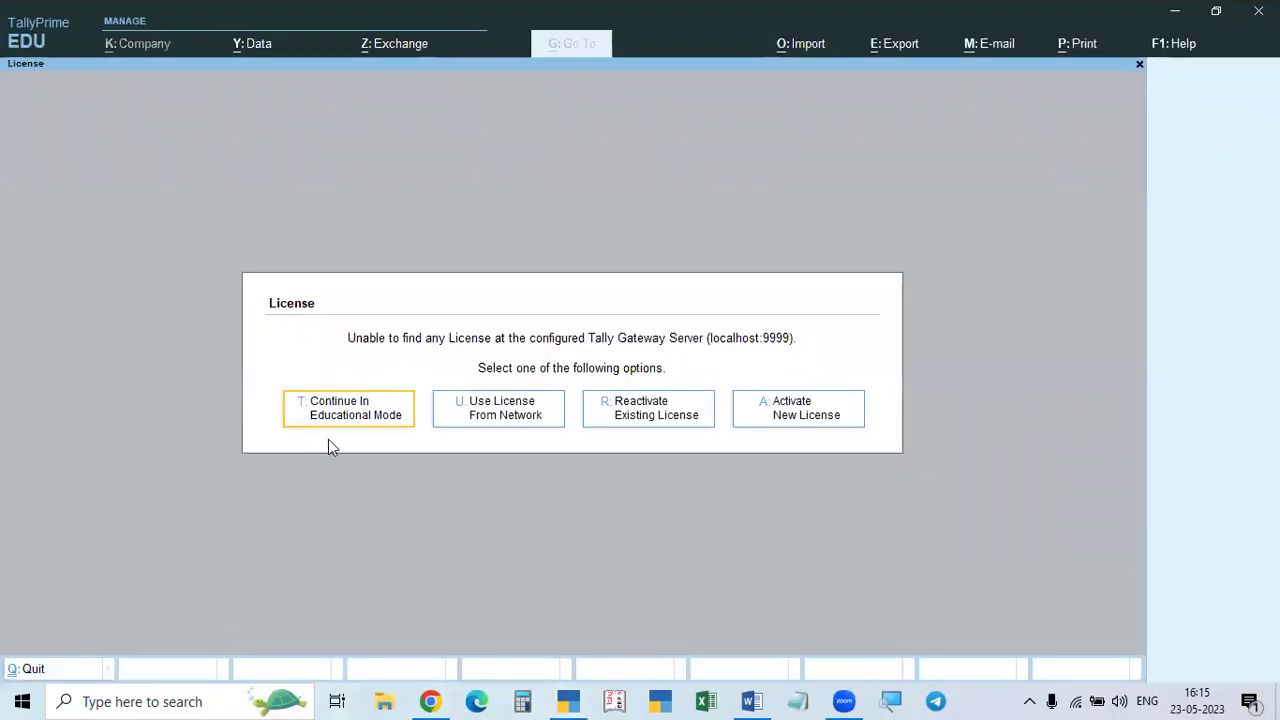
{"action": "left_click", "coordinate": [345, 418]}
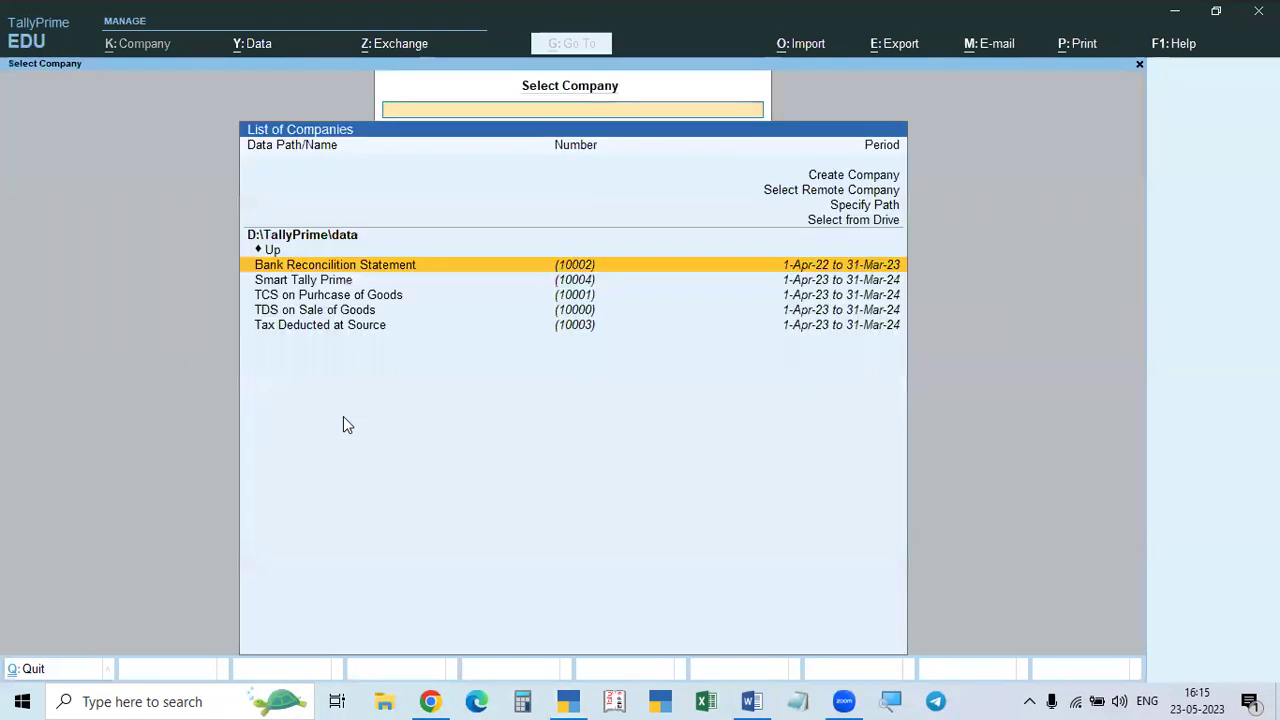
{"action": "left_click", "coordinate": [347, 285]}
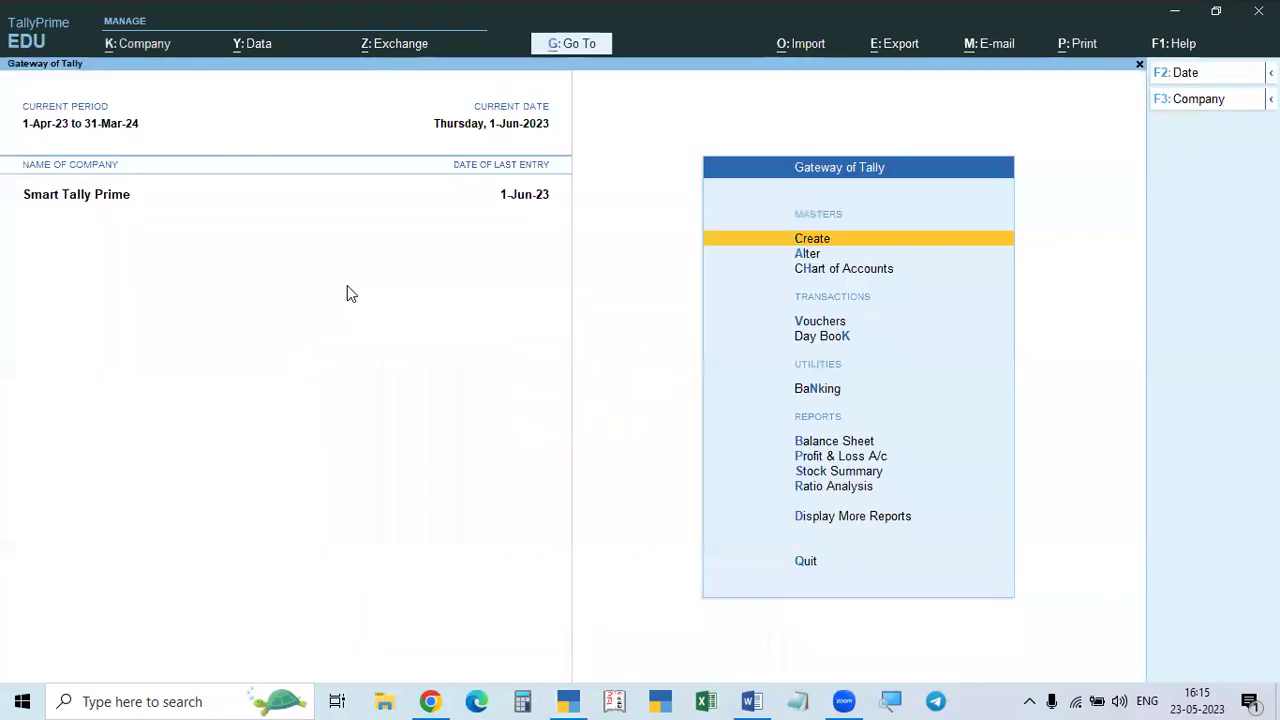
Step: Open the built-in calculator, return the focus to the Gateway of Tally and view the Balance Sheet in detailed form
{"action": "key", "text": "ctrl+n"}
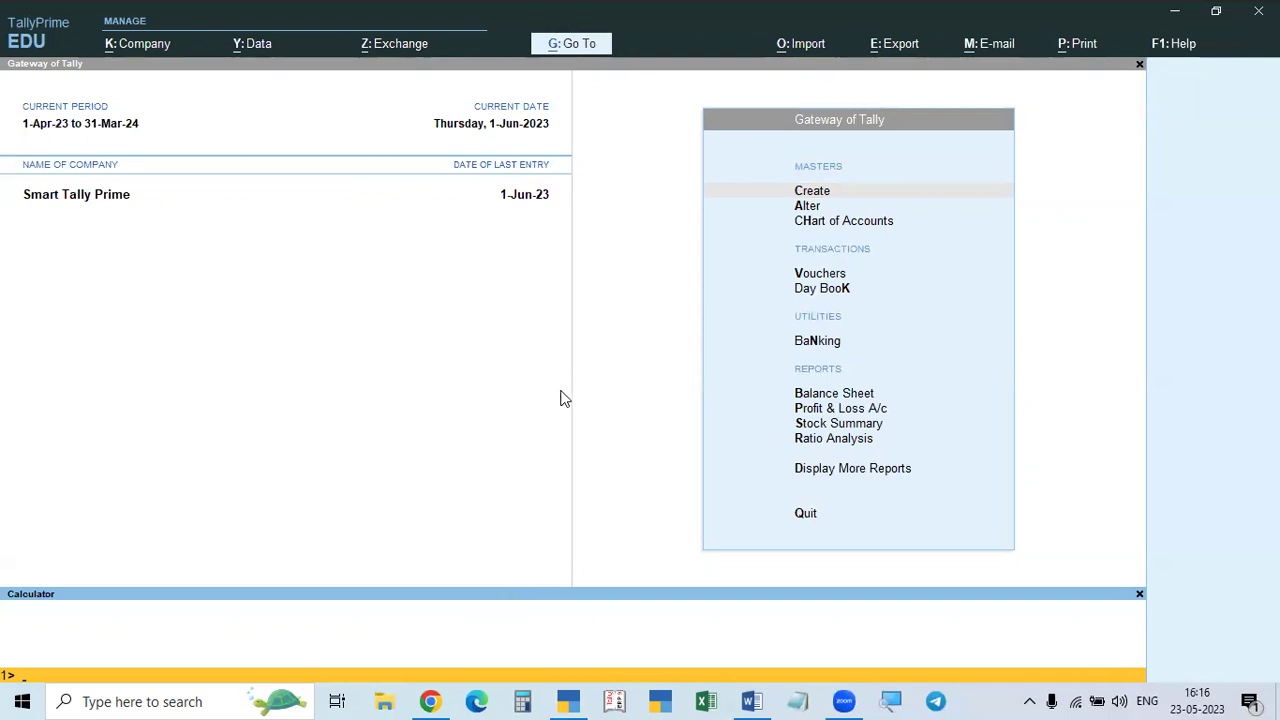
{"action": "left_click", "coordinate": [534, 217]}
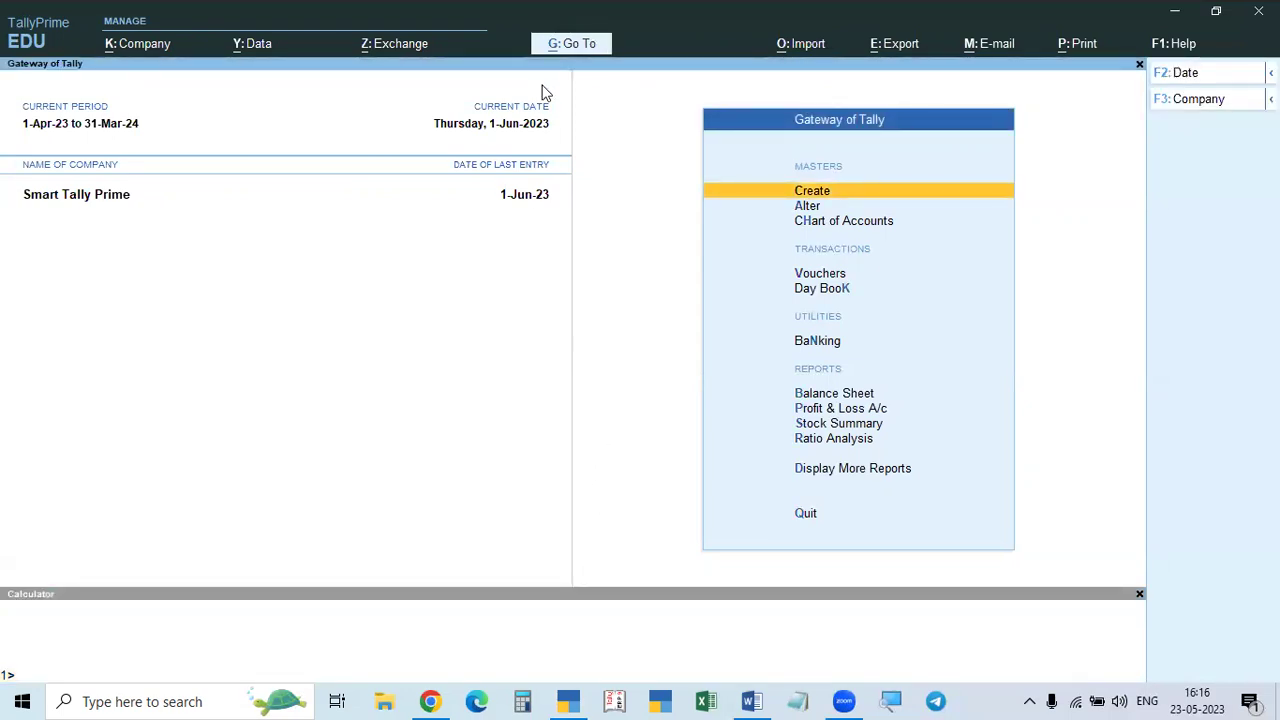
{"action": "key", "text": "alt+g"}
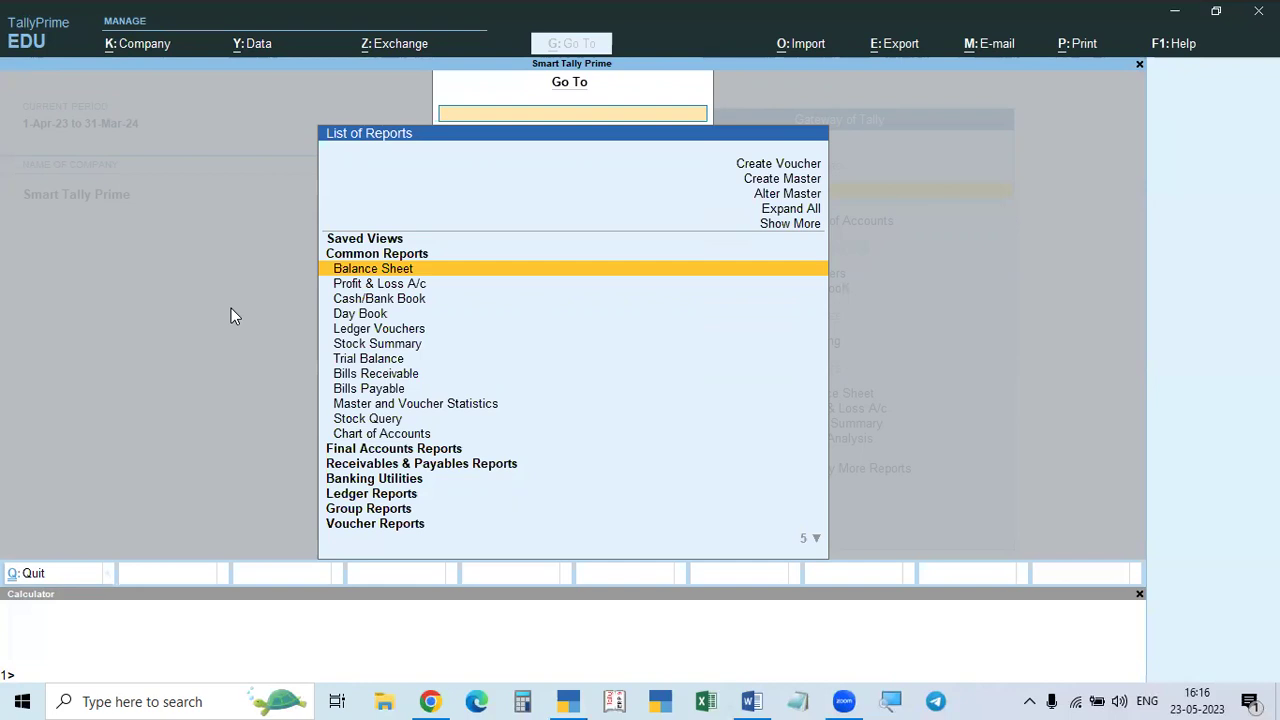
{"action": "left_click", "coordinate": [375, 267]}
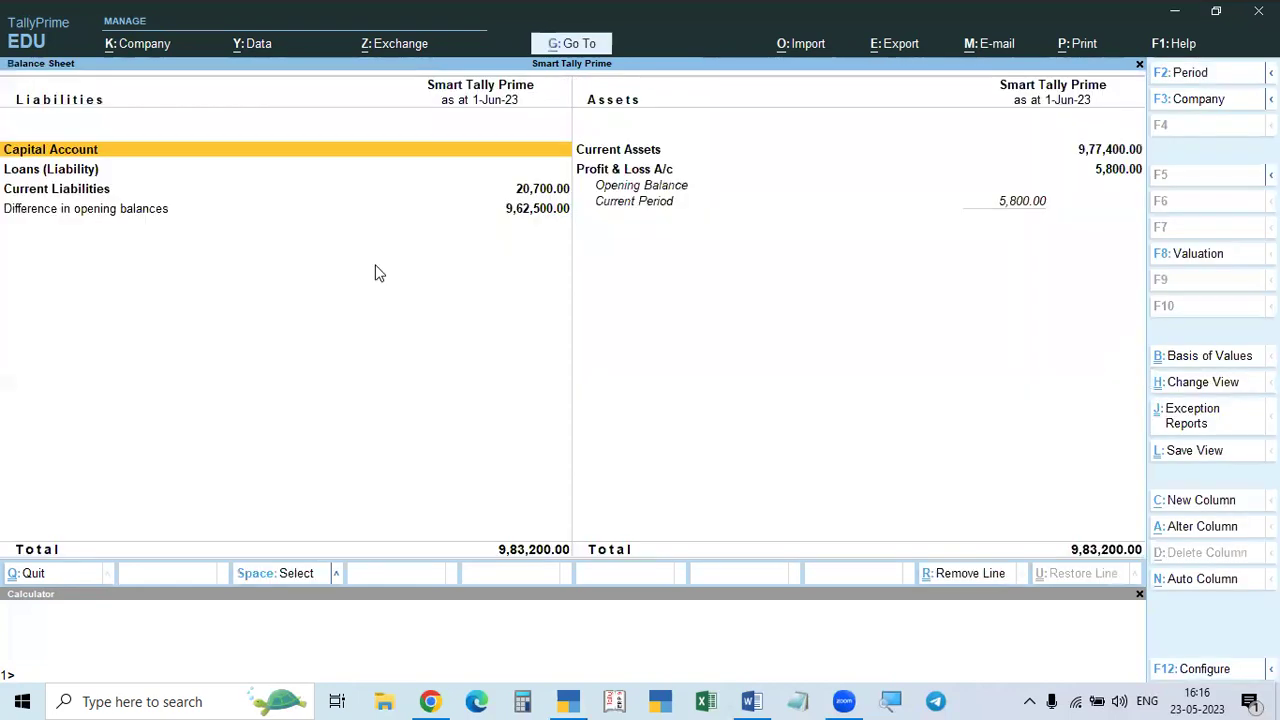
{"action": "key", "text": "alt+F5"}
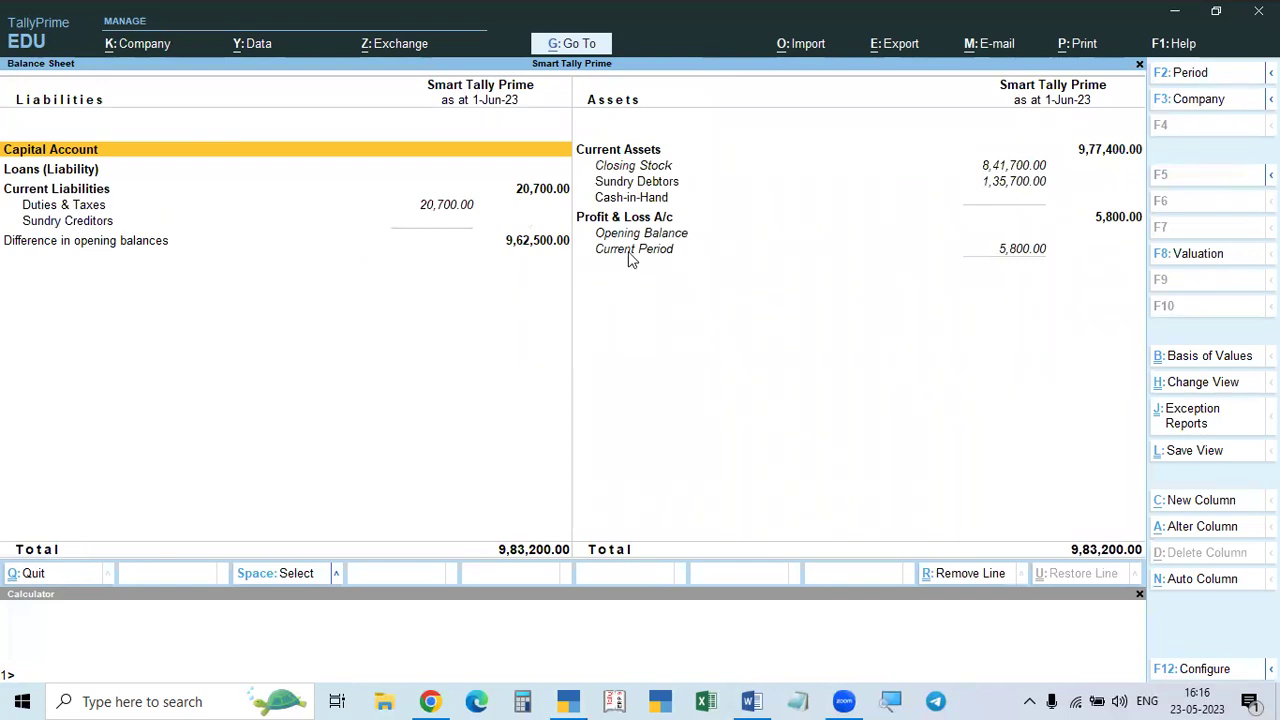
{"action": "key", "text": "Escape"}
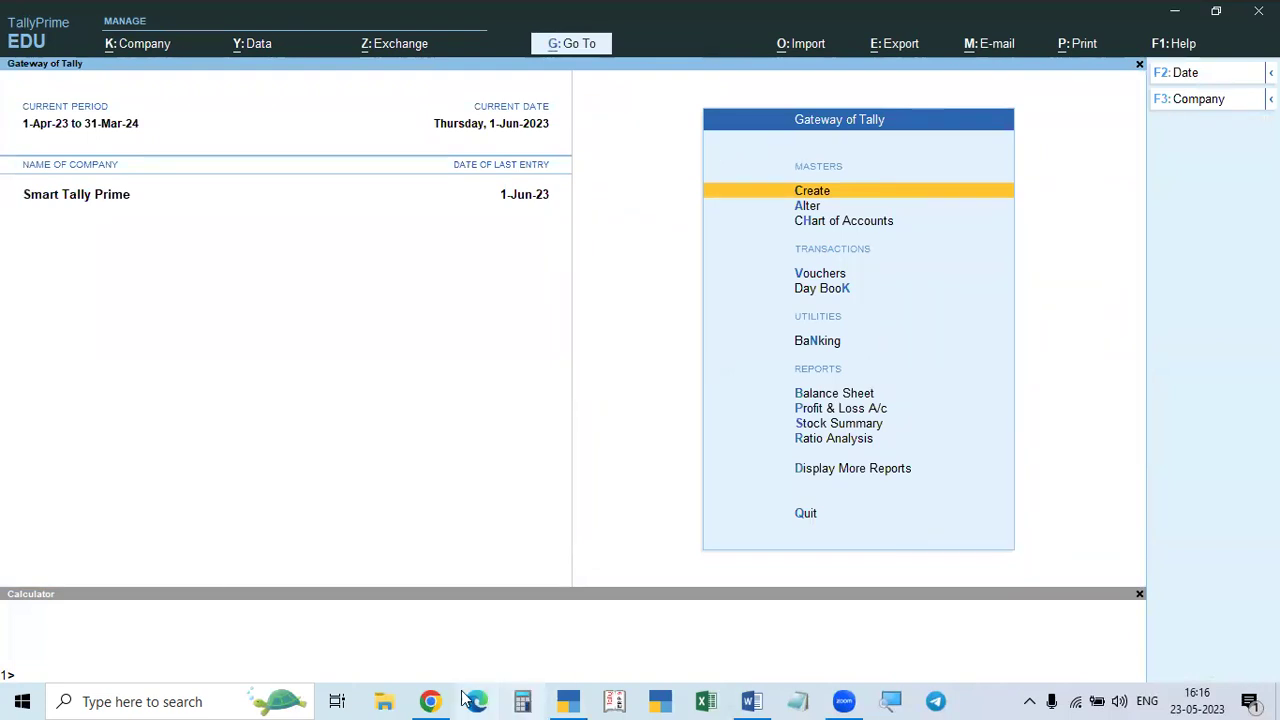
Step: Enter "da" in the calculator, switch the focus to the Gateway of Tally and view the Stock Summary
{"action": "left_click", "coordinate": [435, 631]}
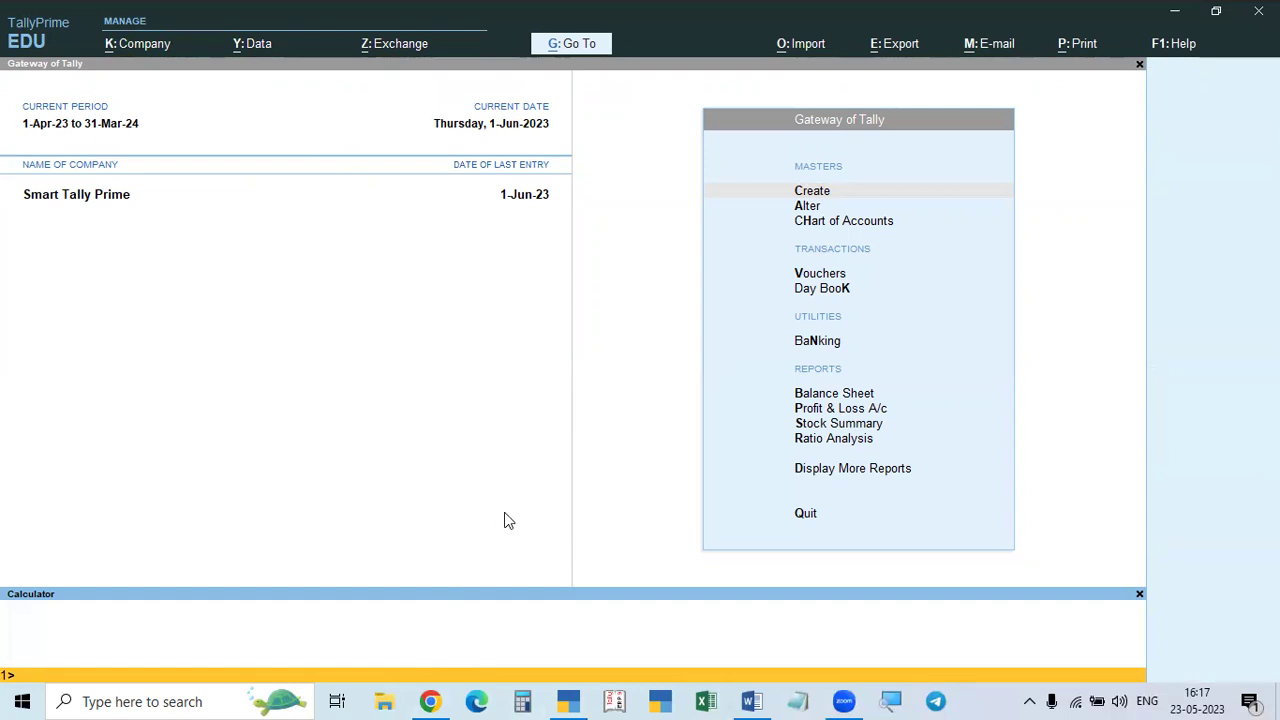
{"action": "type", "text": "da"}
{"action": "key", "text": "ctrl+m"}
{"action": "key", "text": "s"}
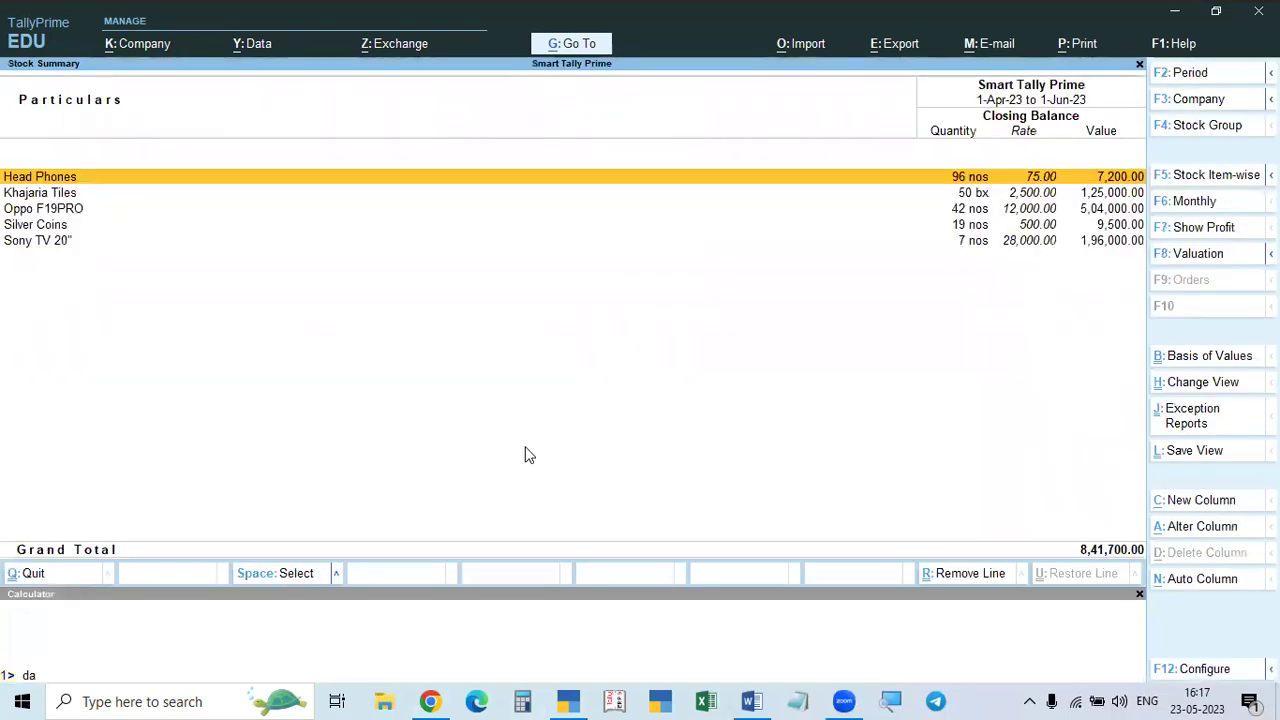
{"action": "key", "text": "Escape"}
{"action": "key", "text": "Escape"}
{"action": "key", "text": "Escape"}
Step: Browse the ledger list under Account Books for Smart Tally Prime and return to the Gateway of Tally
{"action": "key", "text": "d"}
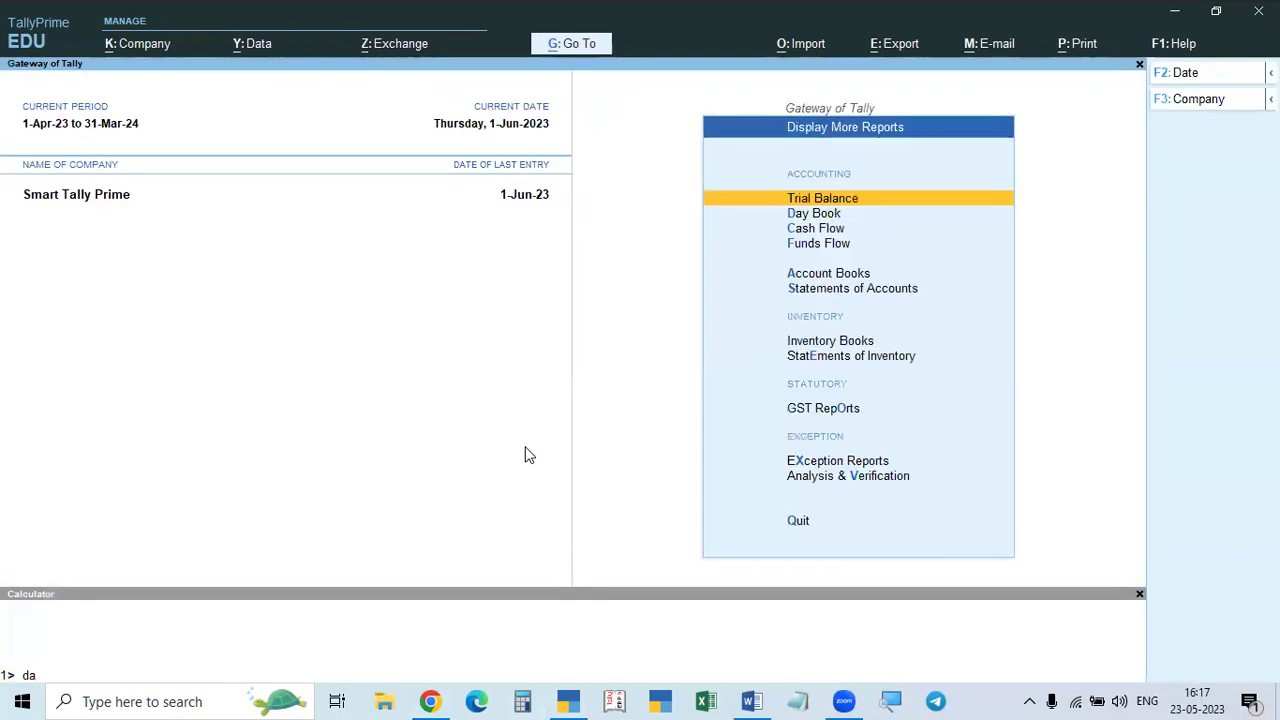
{"action": "key", "text": "a"}
{"action": "key", "text": "l"}
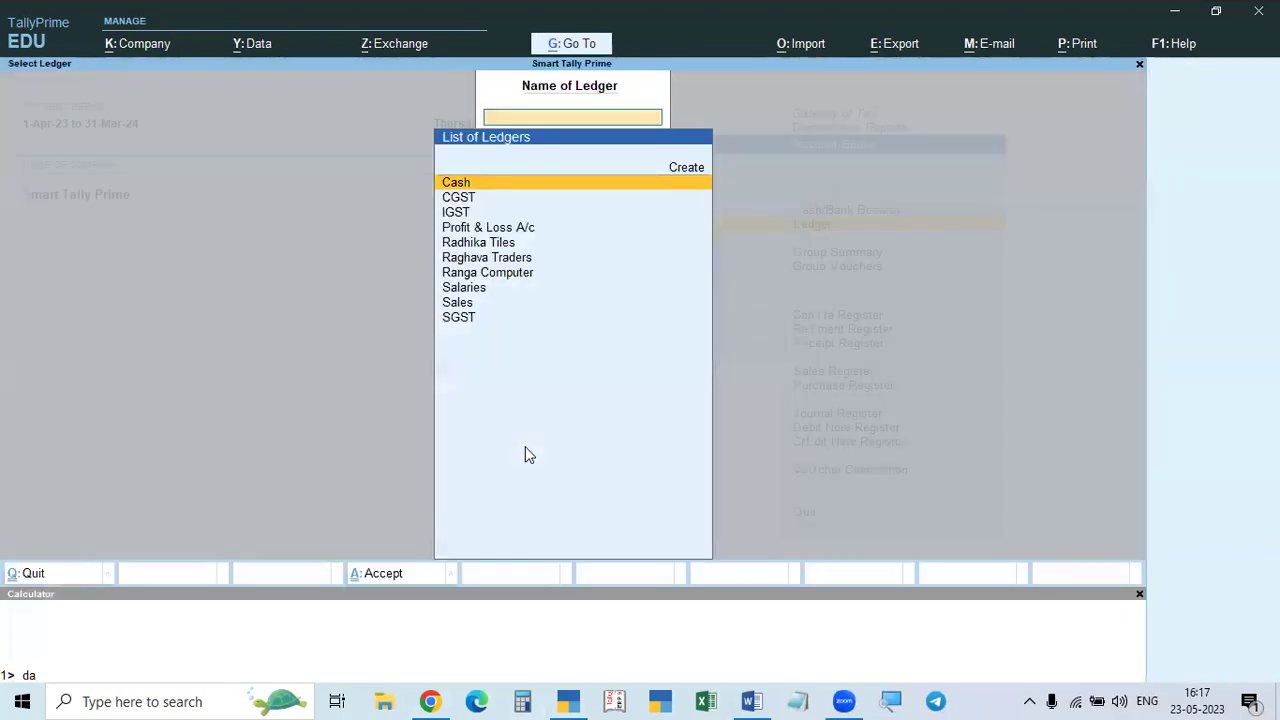
{"action": "key", "text": "Down"}
{"action": "key", "text": "Down"}
{"action": "key", "text": "Down"}
{"action": "key", "text": "Down"}
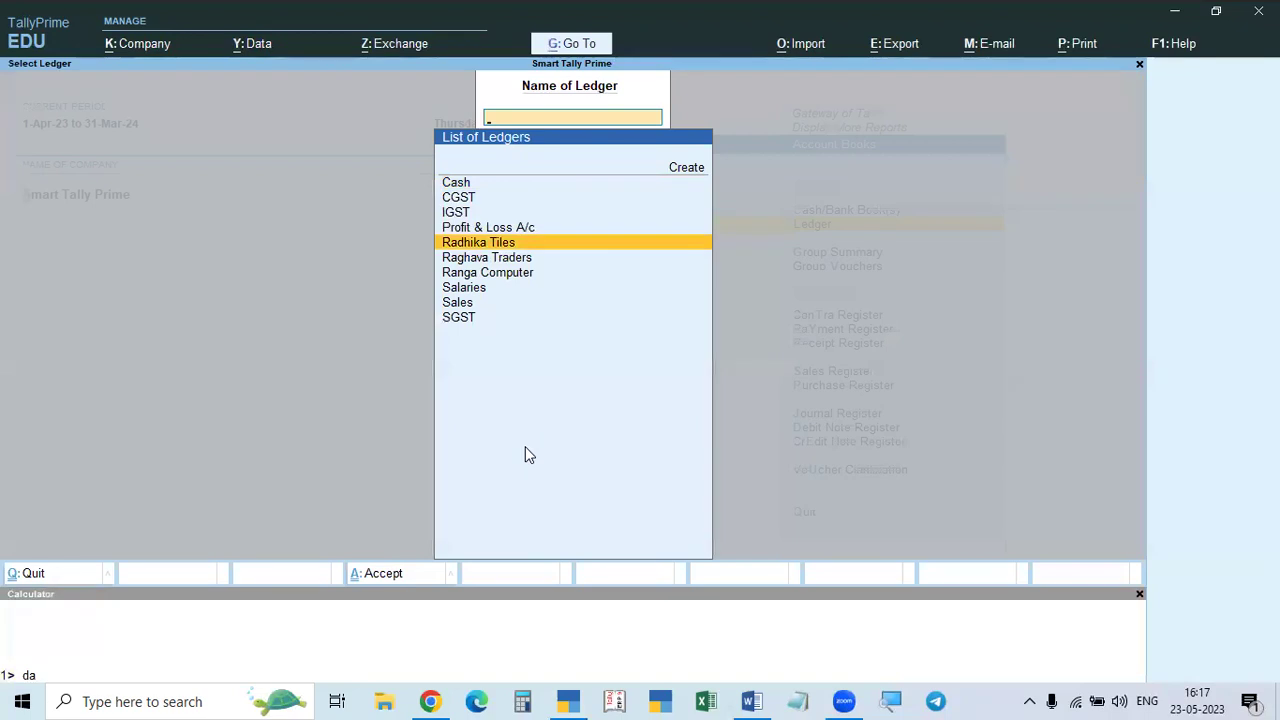
{"action": "key", "text": "Down"}
{"action": "key", "text": "Down"}
{"action": "key", "text": "Up"}
{"action": "key", "text": "Up"}
{"action": "key", "text": "Up"}
{"action": "key", "text": "Escape"}
{"action": "key", "text": "Escape"}
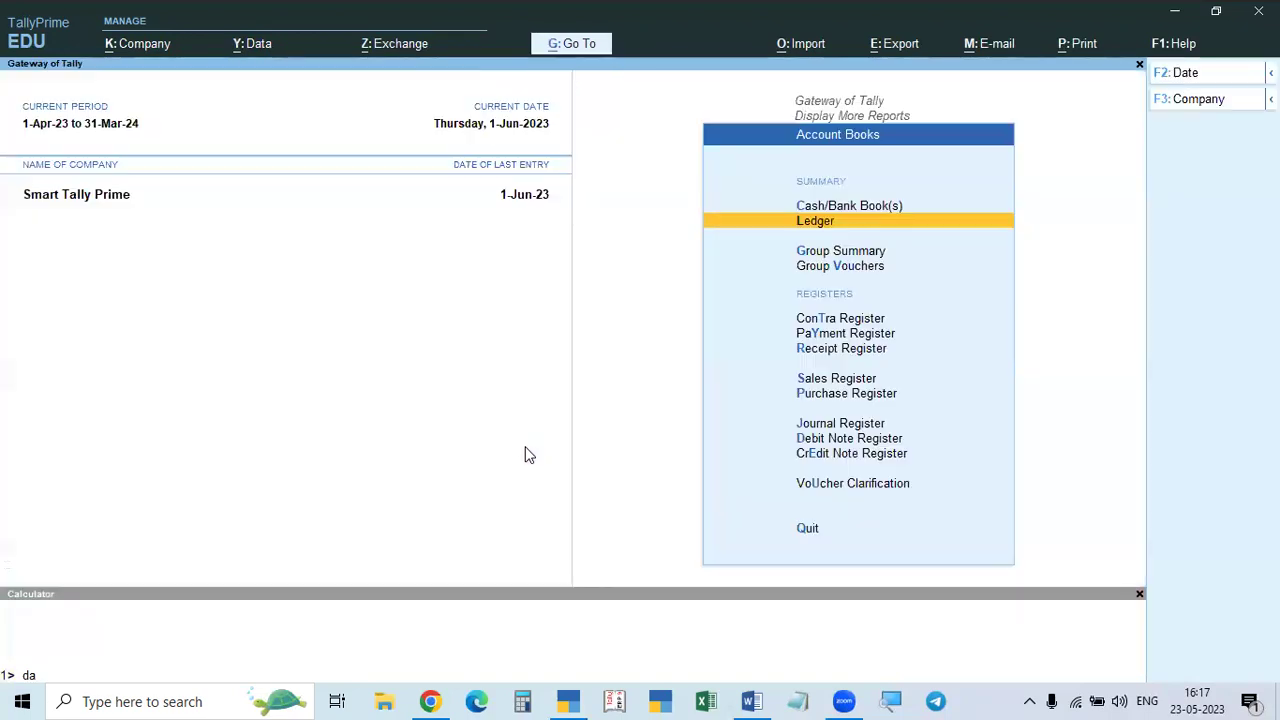
{"action": "key", "text": "Escape"}
{"action": "key", "text": "Escape"}
{"action": "key", "text": "Escape"}
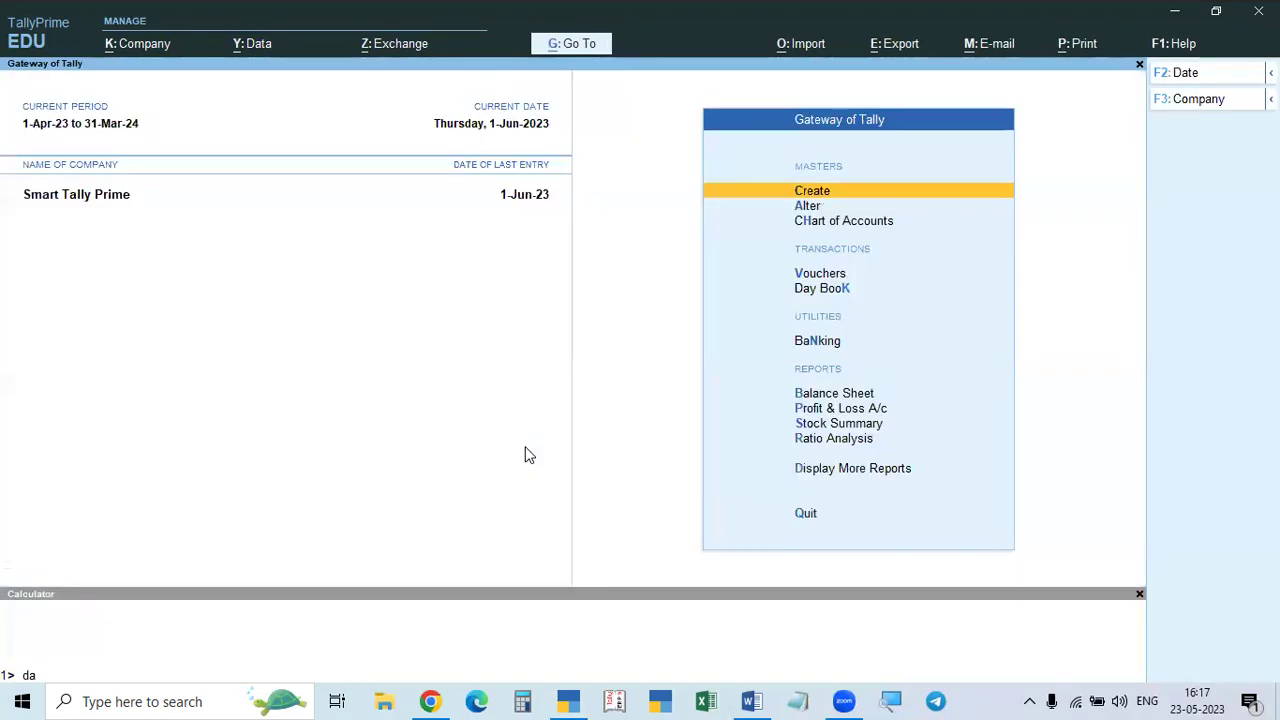
{"action": "key", "text": "F2"}
{"action": "key", "text": "BackSpace"}
{"action": "key", "text": "Escape"}
{"action": "key", "text": "F3"}
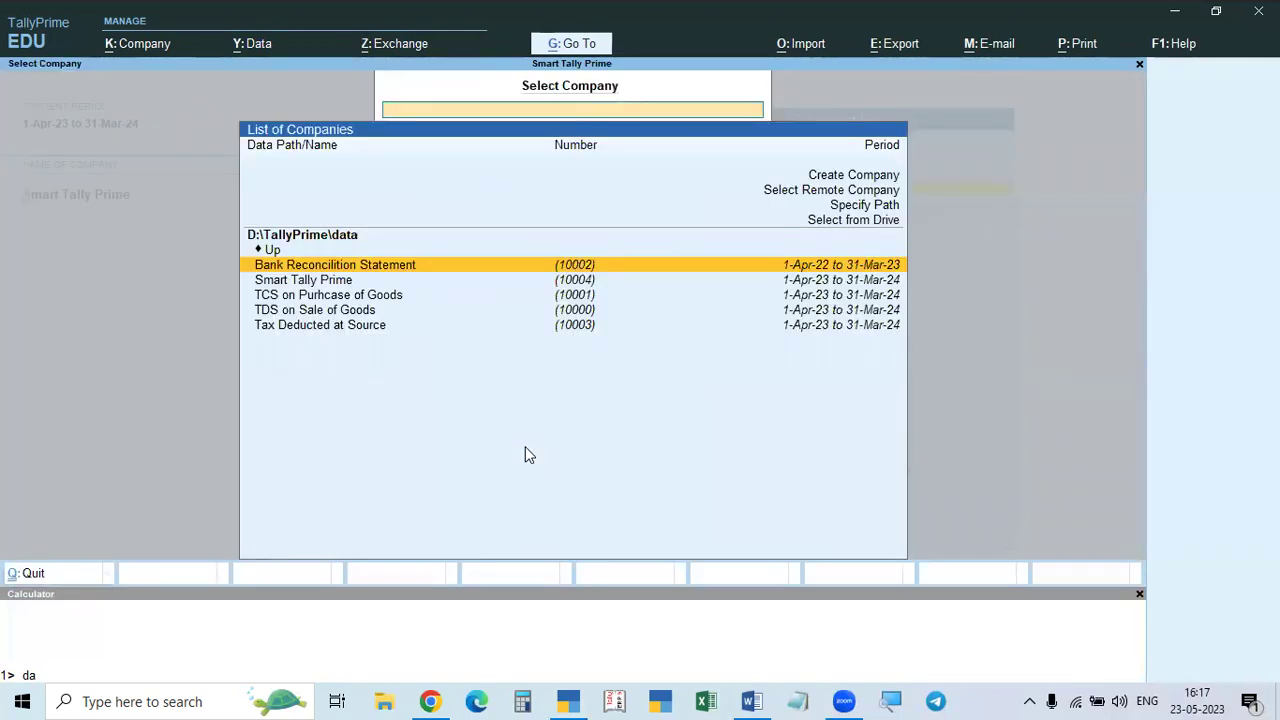
{"action": "key", "text": "Down"}
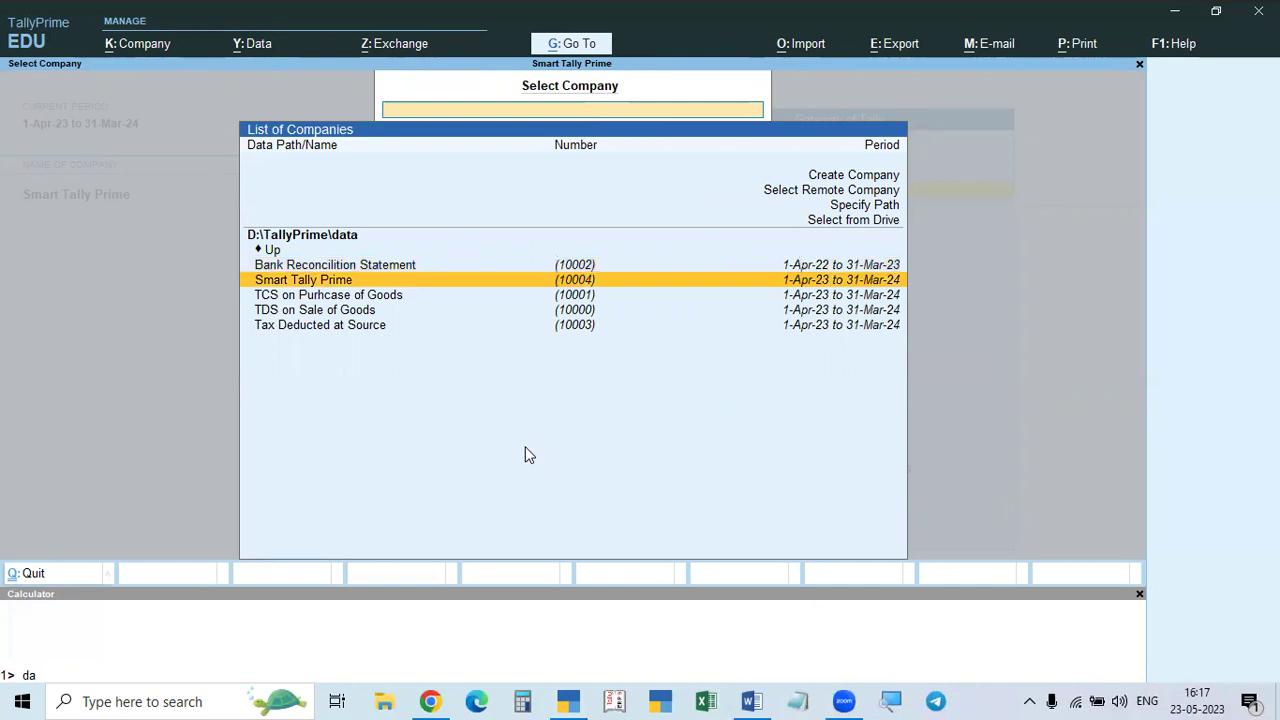
{"action": "key", "text": "Escape"}
{"action": "key", "text": "Escape"}
{"action": "key", "text": "n"}
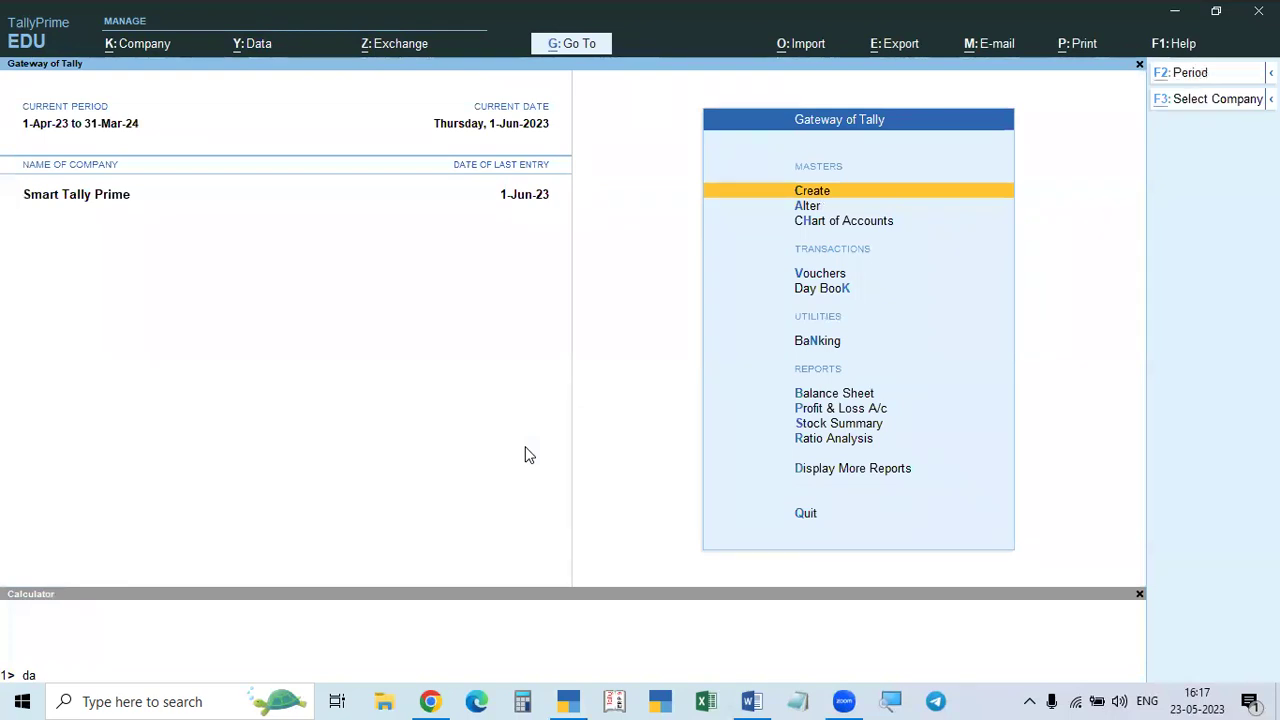
Step: Open the Bank Reconcilition Statement company alongside Smart Tally Prime
{"action": "key", "text": "F3"}
{"action": "key", "text": "Down"}
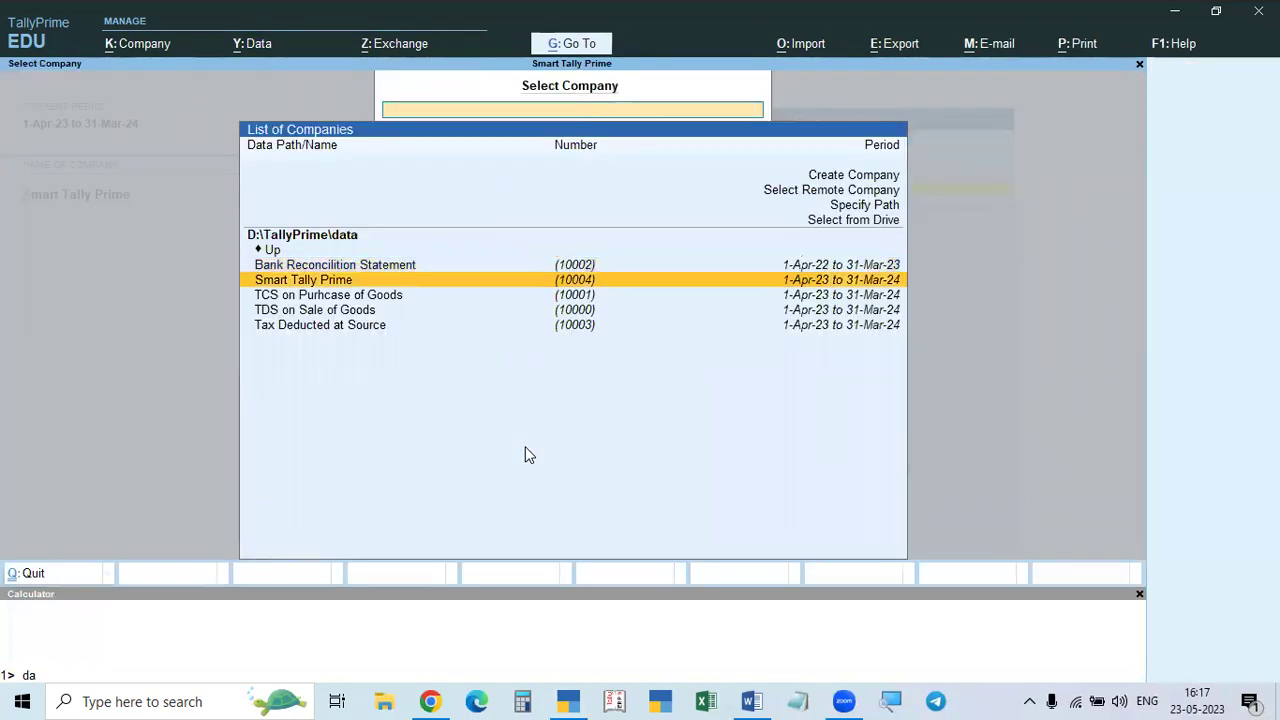
{"action": "key", "text": "Up"}
{"action": "key", "text": "Return"}
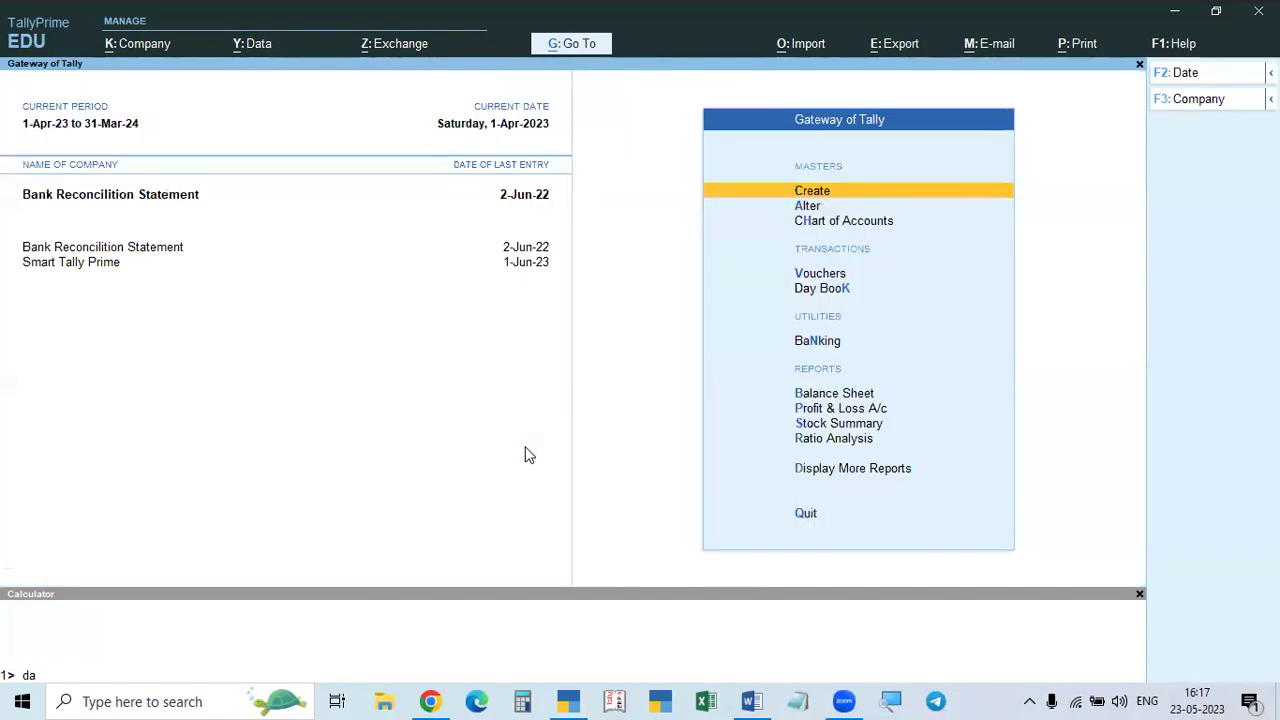
{"action": "key", "text": "d"}
{"action": "key", "text": "a"}
{"action": "key", "text": "Escape"}
{"action": "key", "text": "Escape"}
{"action": "key", "text": "Escape"}
{"action": "key", "text": "n"}
Step: View a ledger's vouchers from Account Books in the Bank Reconcilition Statement company and return to the Account Books menu
{"action": "key", "text": "d"}
{"action": "key", "text": "a"}
{"action": "key", "text": "l"}
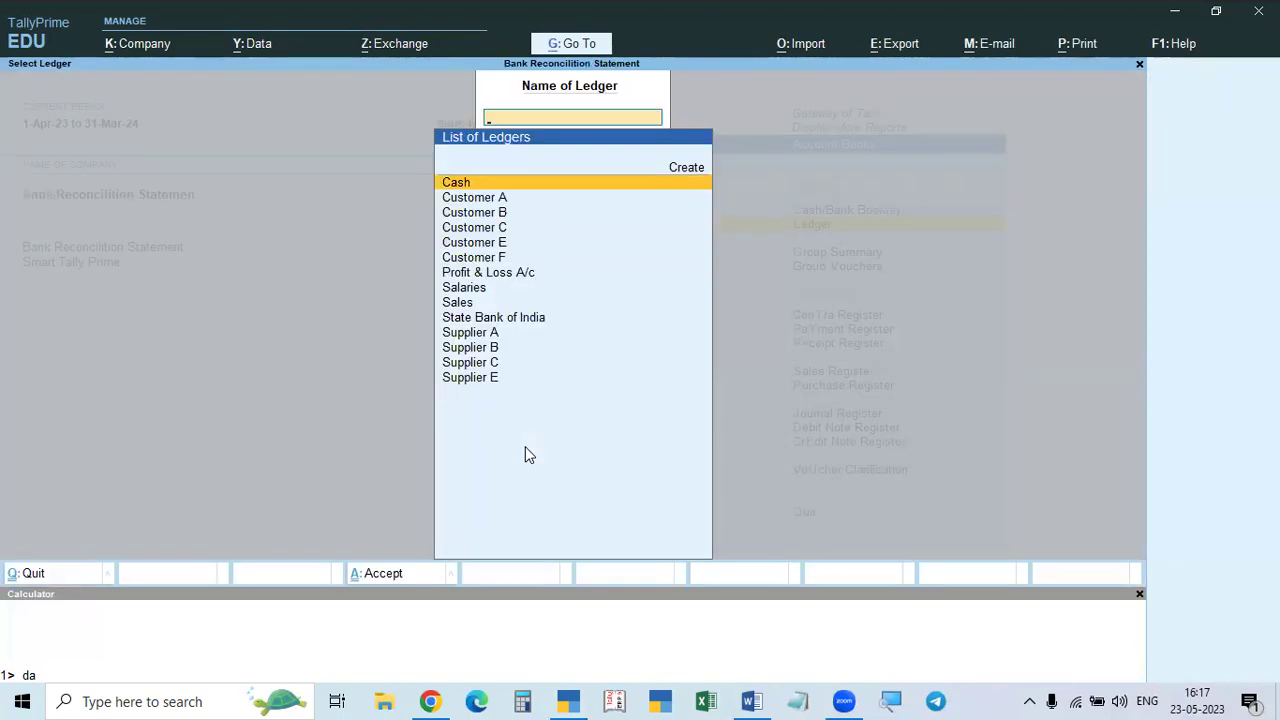
{"action": "key", "text": "Down"}
{"action": "key", "text": "Down"}
{"action": "key", "text": "Down"}
{"action": "key", "text": "Down"}
{"action": "key", "text": "Down"}
{"action": "key", "text": "Down"}
{"action": "key", "text": "Down"}
{"action": "key", "text": "Down"}
{"action": "key", "text": "Down"}
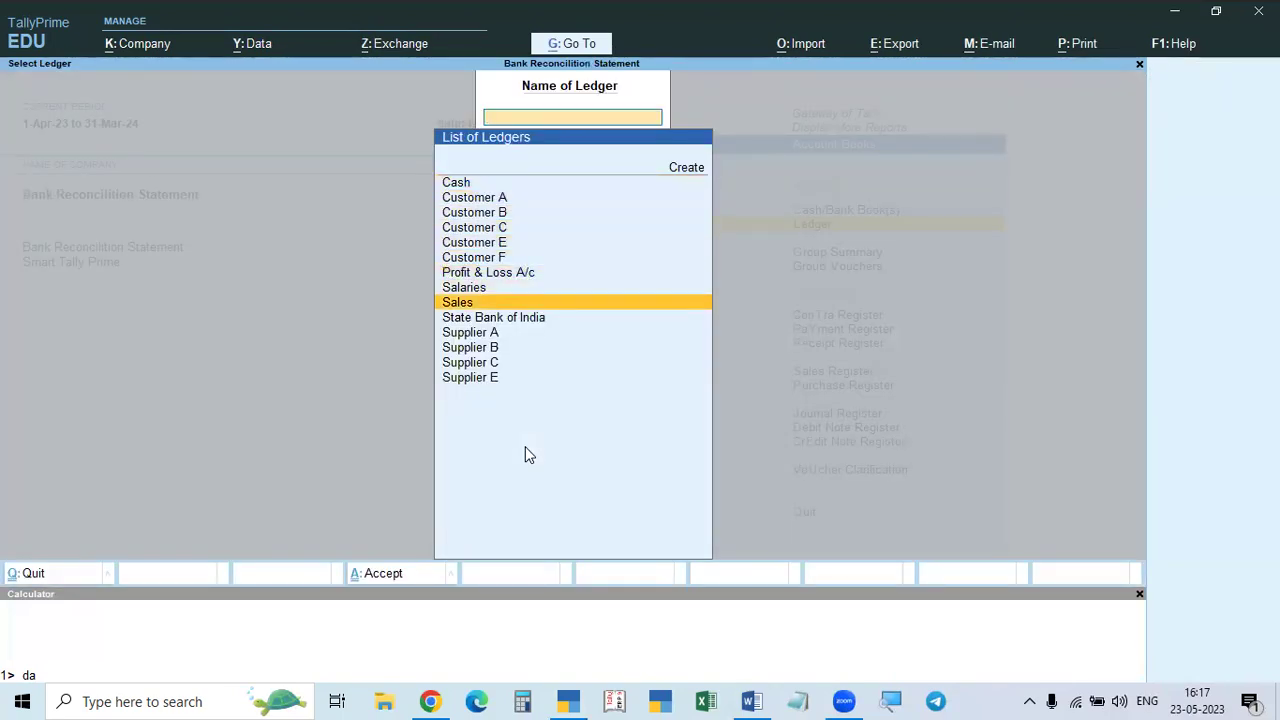
{"action": "key", "text": "Return"}
{"action": "key", "text": "Escape"}
{"action": "key", "text": "Escape"}
Step: View the State Bank of India ledger vouchers, accept the period offered for the report and close it
{"action": "key", "text": "Return"}
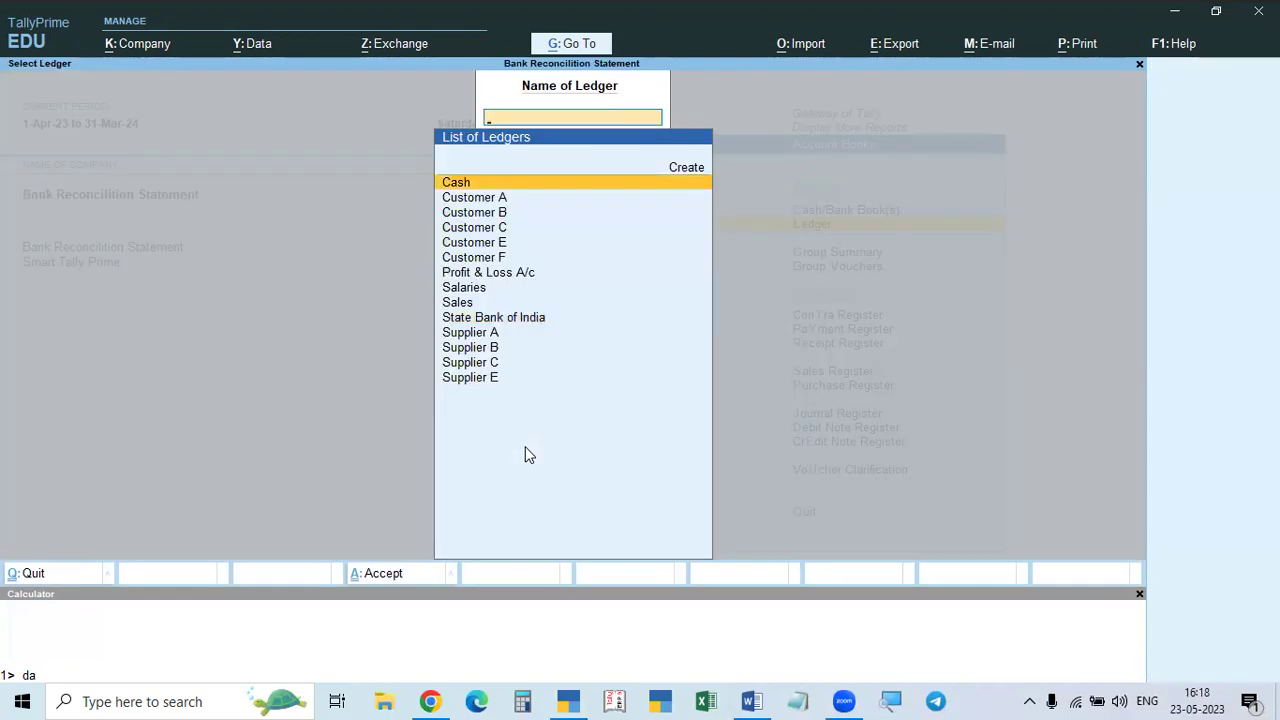
{"action": "key", "text": "Down"}
{"action": "key", "text": "Down"}
{"action": "key", "text": "Down"}
{"action": "key", "text": "Down"}
{"action": "key", "text": "Down"}
{"action": "key", "text": "Down"}
{"action": "key", "text": "Down"}
{"action": "key", "text": "Down"}
{"action": "key", "text": "Down"}
{"action": "key", "text": "Return"}
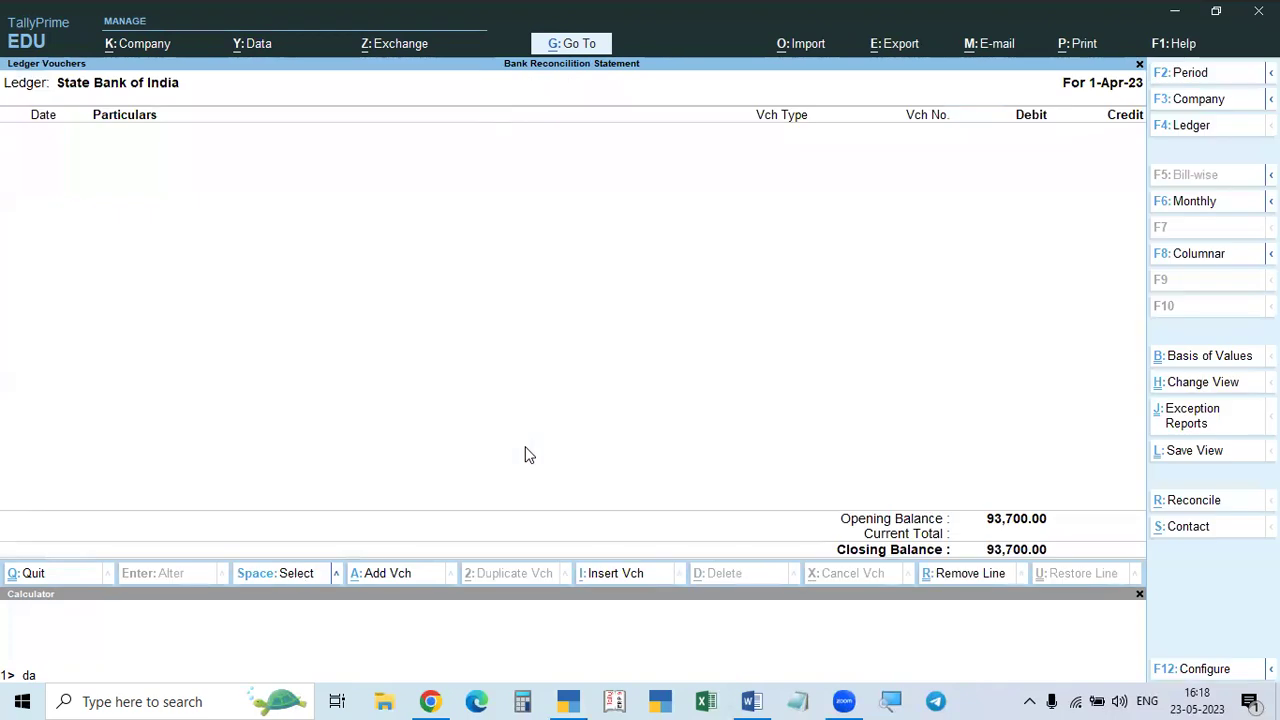
{"action": "key", "text": "alt+F2"}
{"action": "key", "text": "Return"}
{"action": "key", "text": "Return"}
{"action": "key", "text": "Escape"}
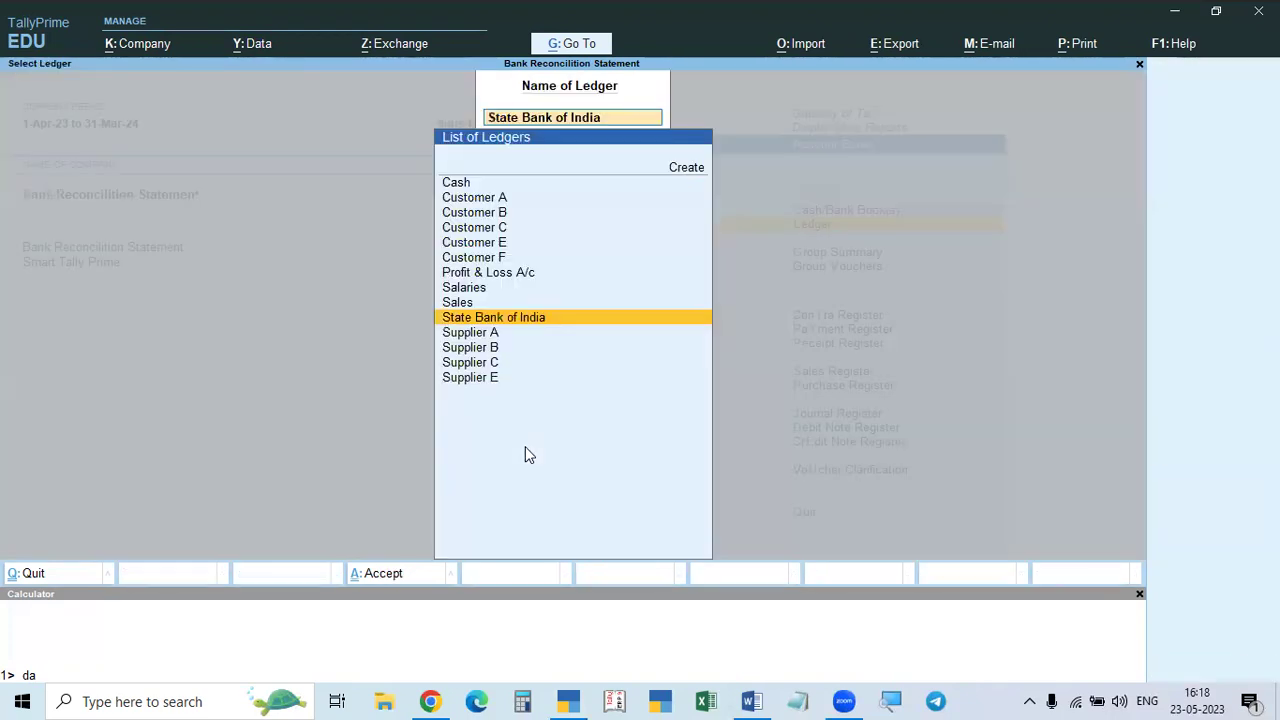
Step: View the State Bank of India ledger vouchers from Account Books again and return to the Gateway of Tally
{"action": "key", "text": "Escape"}
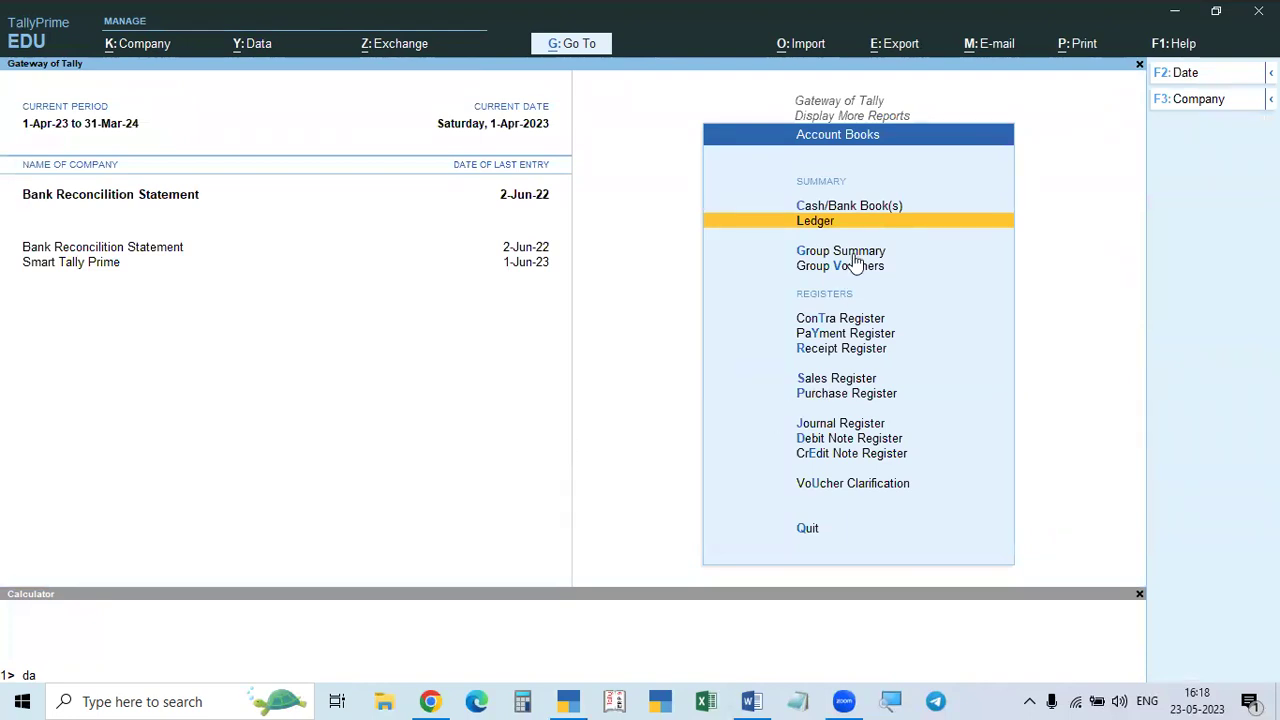
{"action": "key", "text": "Return"}
{"action": "key", "text": "Down"}
{"action": "key", "text": "Down"}
{"action": "key", "text": "Down"}
{"action": "key", "text": "Down"}
{"action": "key", "text": "Down"}
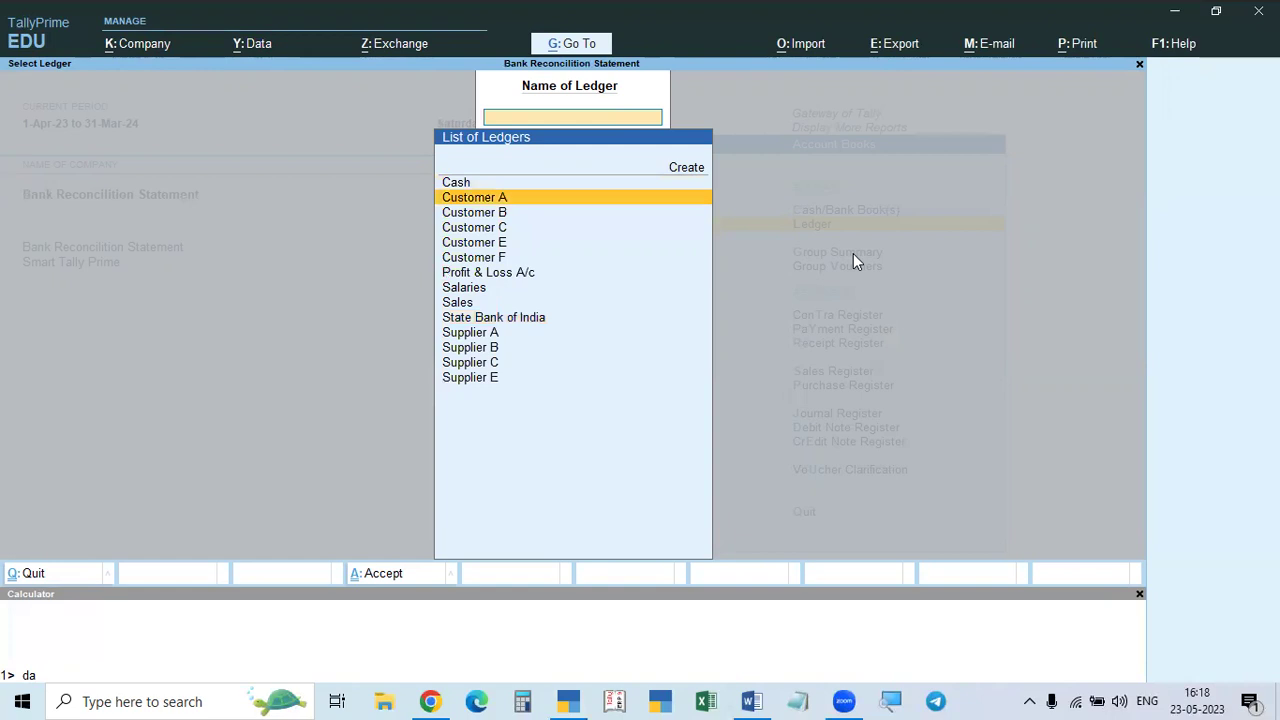
{"action": "key", "text": "Down"}
{"action": "key", "text": "Down"}
{"action": "key", "text": "Down"}
{"action": "key", "text": "Down"}
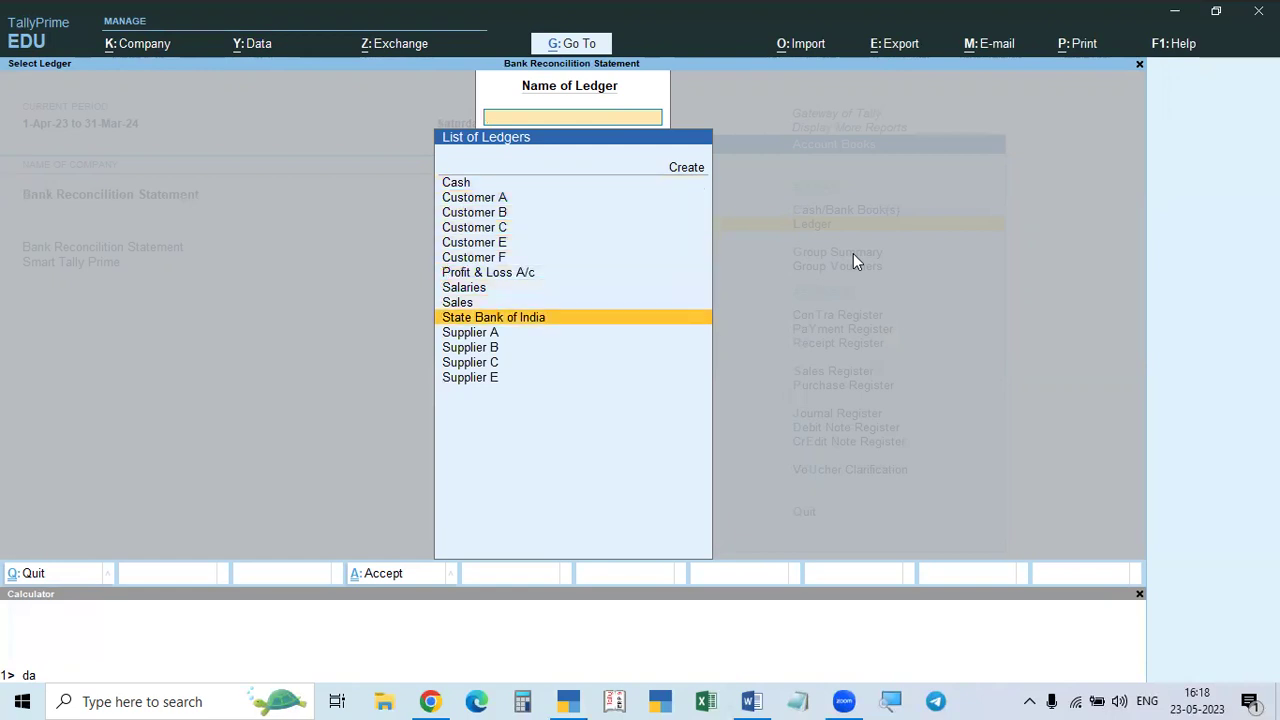
{"action": "key", "text": "Return"}
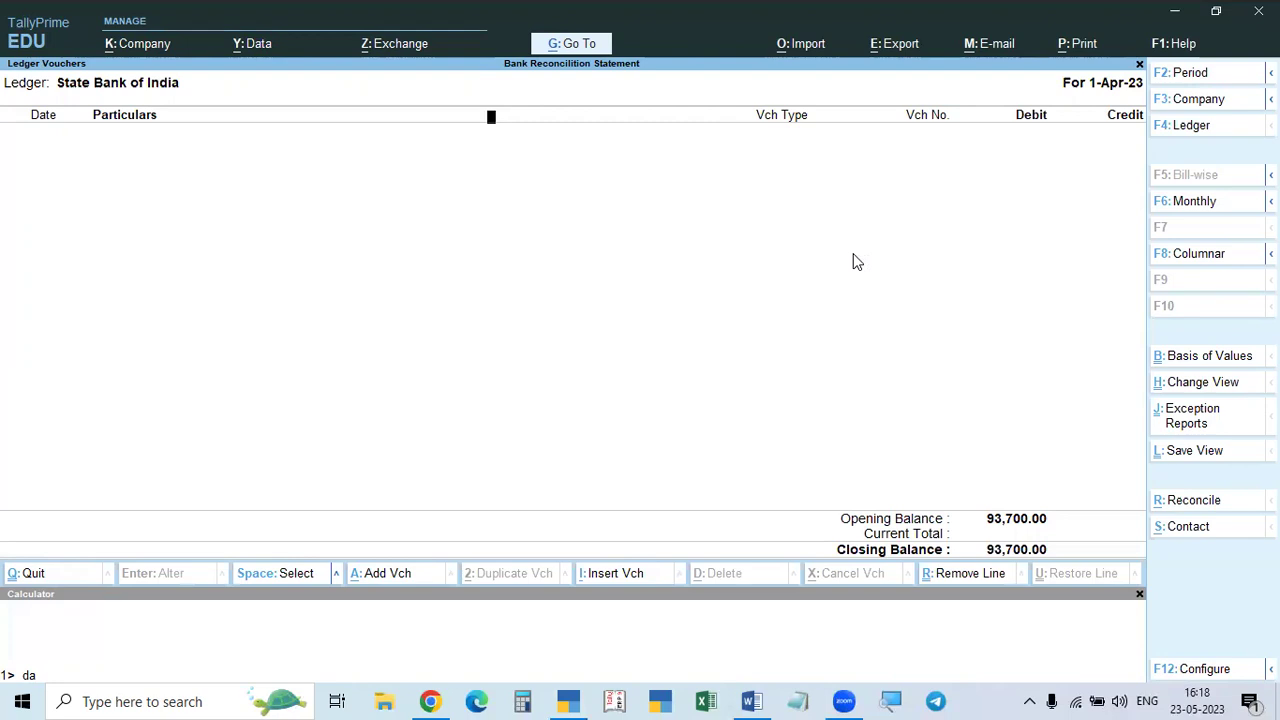
{"action": "key", "text": "Escape"}
{"action": "key", "text": "Escape"}
{"action": "key", "text": "Escape"}
{"action": "key", "text": "Escape"}
{"action": "key", "text": "Escape"}
{"action": "key", "text": "Escape"}
{"action": "key", "text": "Escape"}
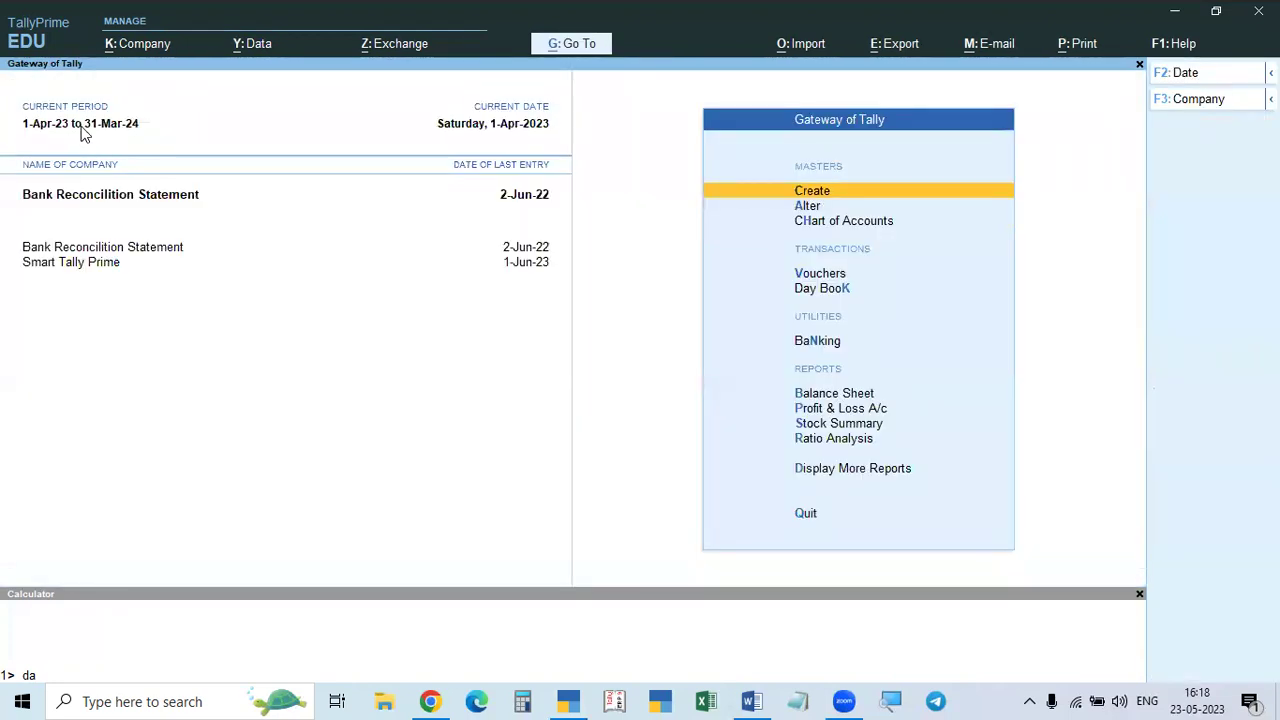
Step: Change the current period to 1-4-2022 through 31-3-2023
{"action": "left_click", "coordinate": [79, 126]}
{"action": "type", "text": "1.4.22"}
{"action": "key", "text": "Return"}
{"action": "type", "text": "31.3.23"}
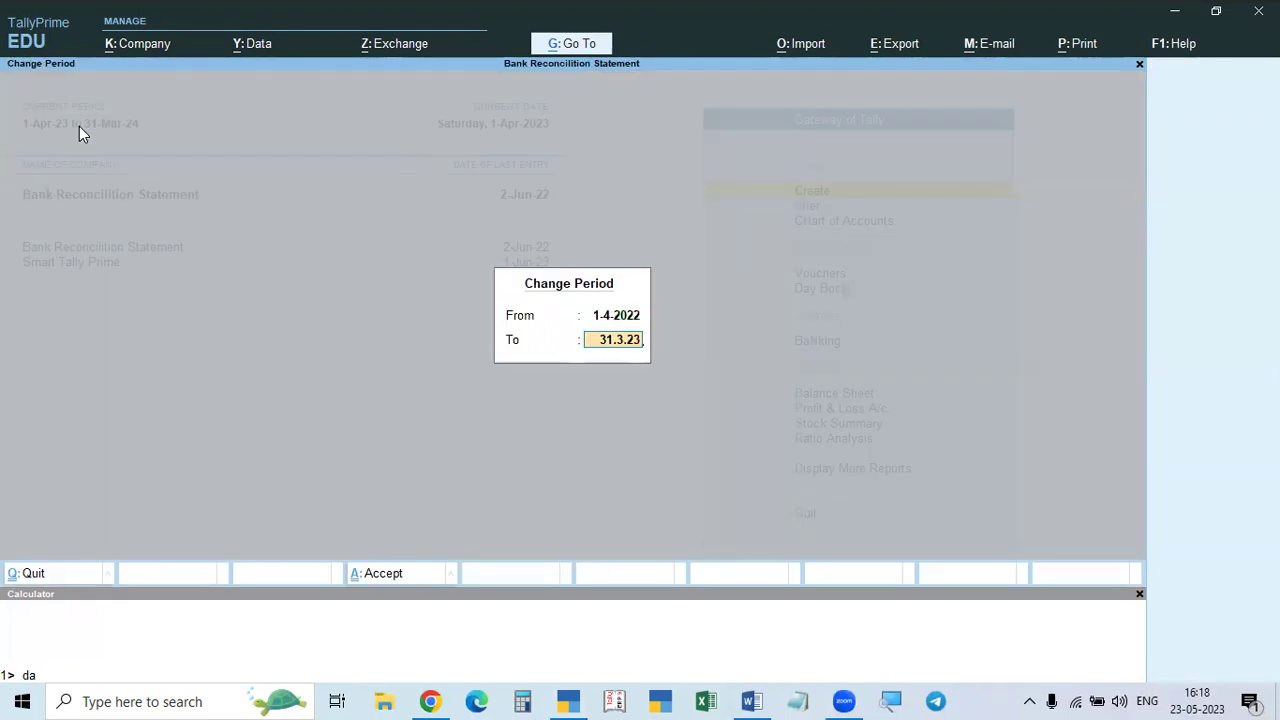
{"action": "key", "text": "Return"}
Step: View the State Bank of India ledger vouchers for the new period and return to the Account Books menu
{"action": "type", "text": "da"}
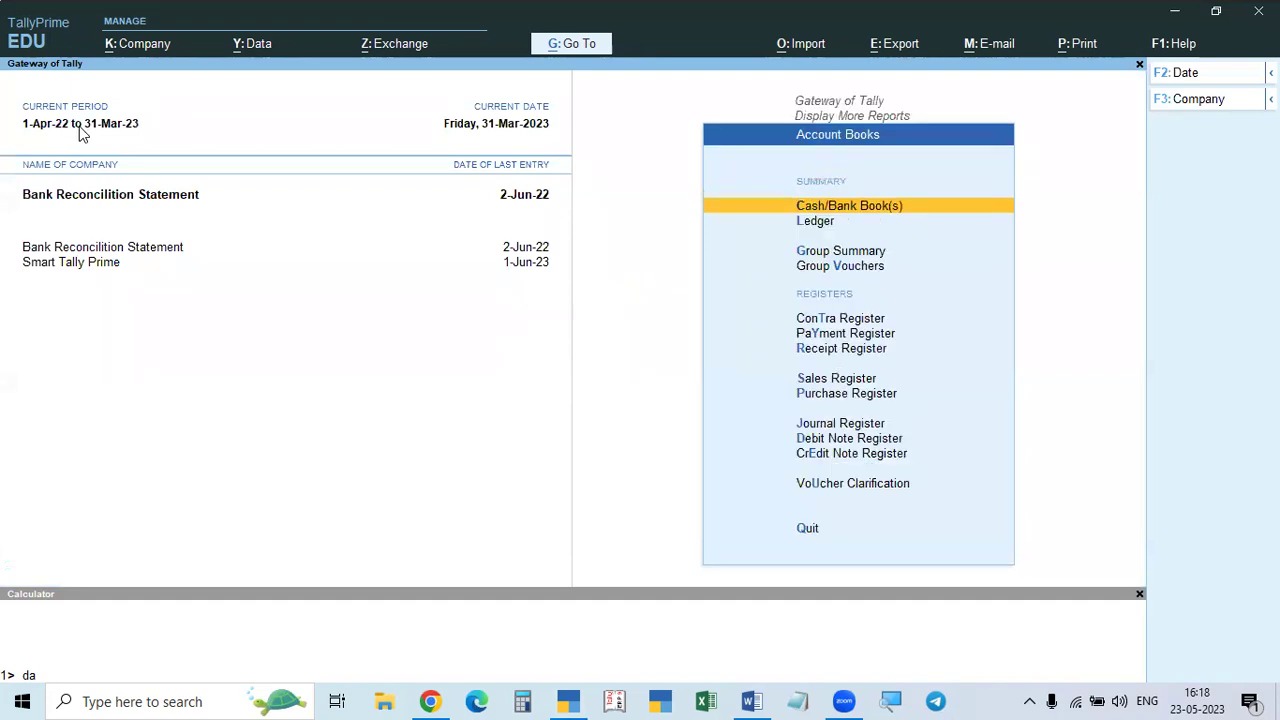
{"action": "type", "text": "lState"}
{"action": "key", "text": "Return"}
{"action": "key", "text": "Escape"}
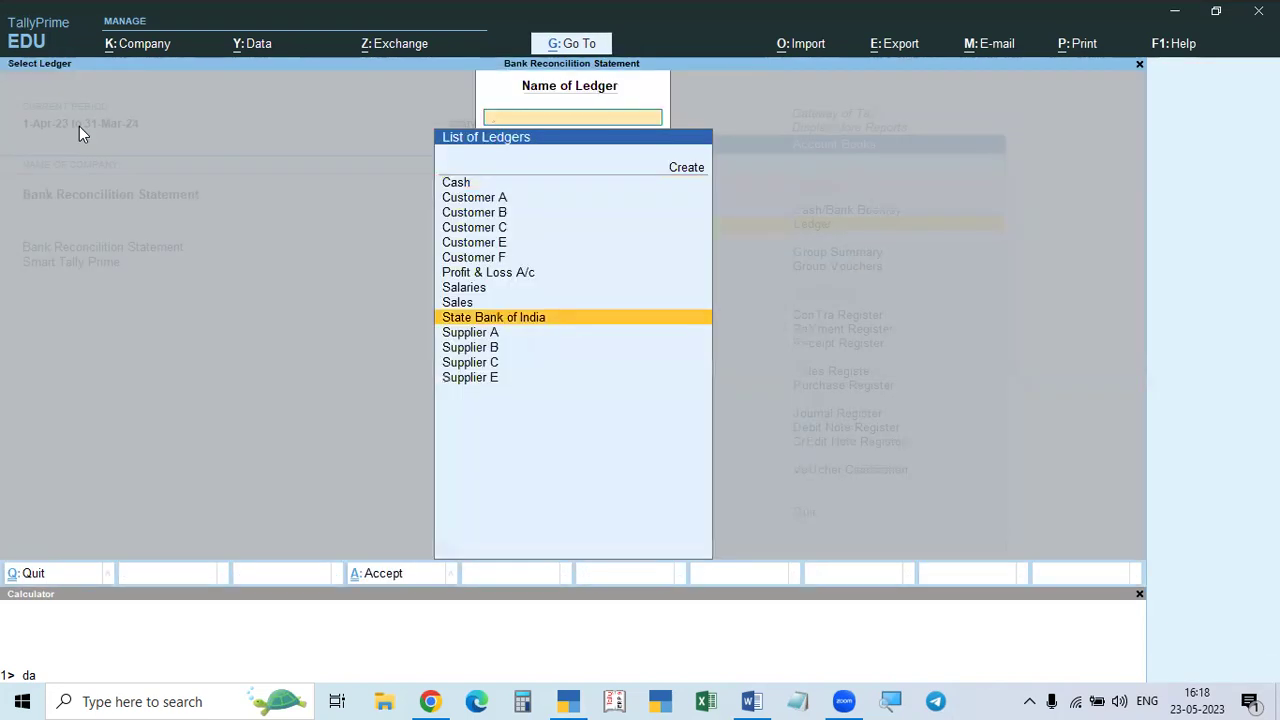
{"action": "key", "text": "Return"}
{"action": "key", "text": "Escape"}
{"action": "key", "text": "BackSpace"}
{"action": "key", "text": "Escape"}
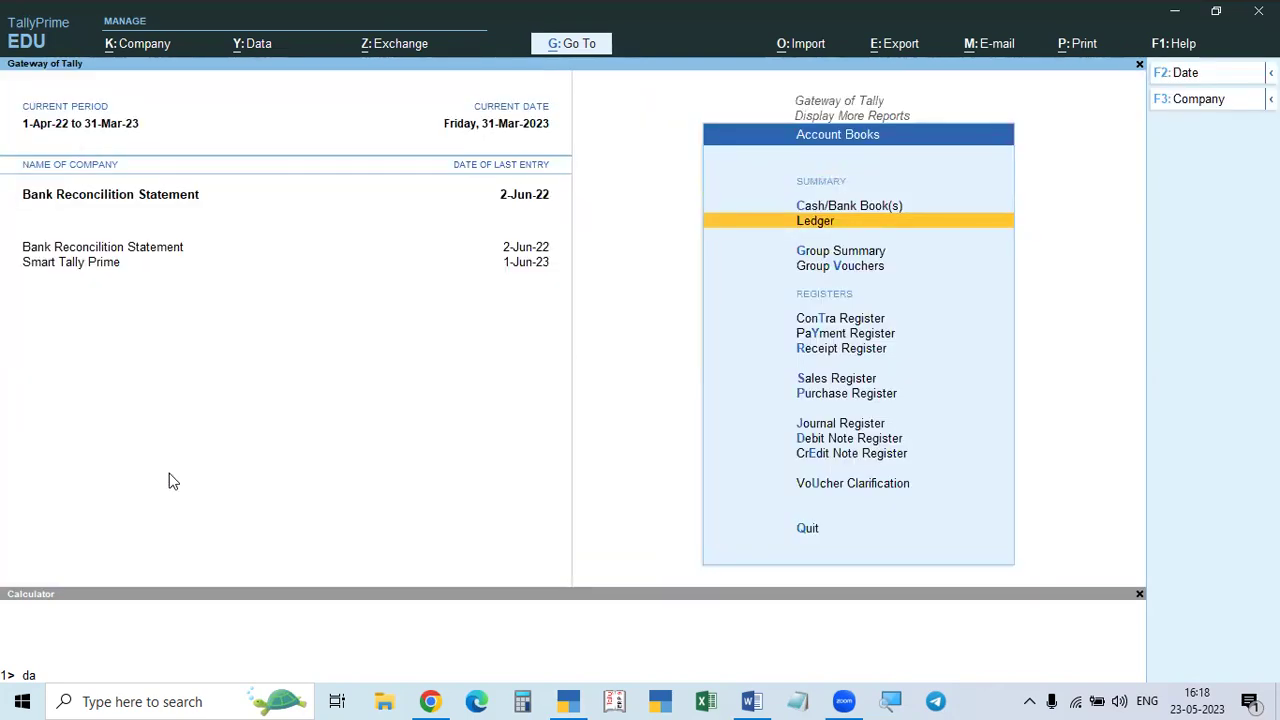
Step: Clear the stray "da" from the calculator and query the closing balance of the State Bank of India ledger by name
{"action": "left_click", "coordinate": [560, 650]}
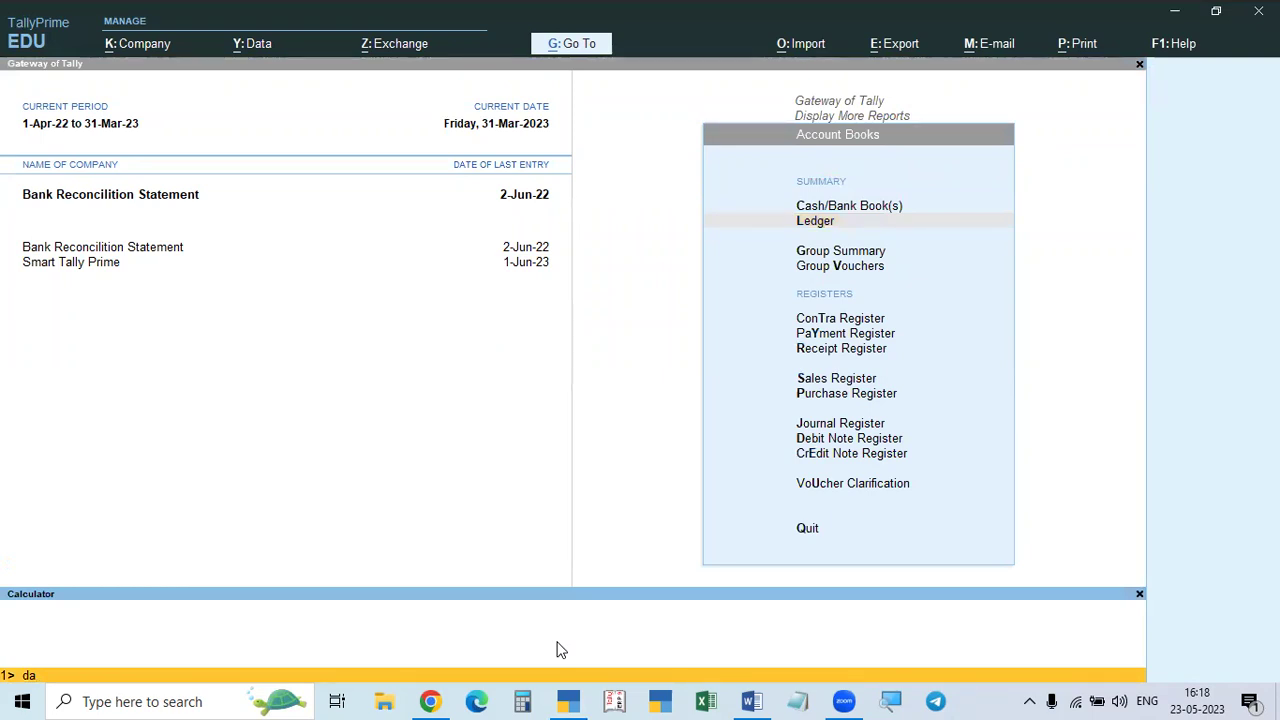
{"action": "key", "text": "BackSpace"}
{"action": "key", "text": "BackSpace"}
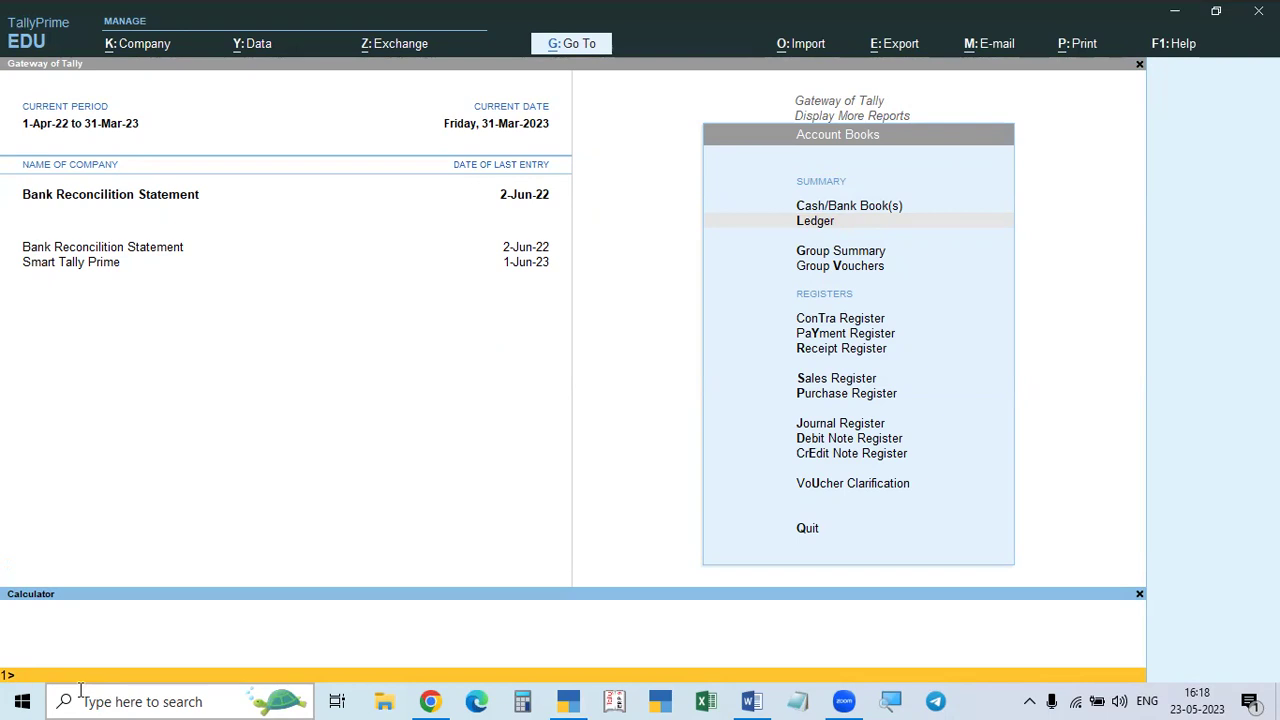
{"action": "type", "text": "State Bank of In"}
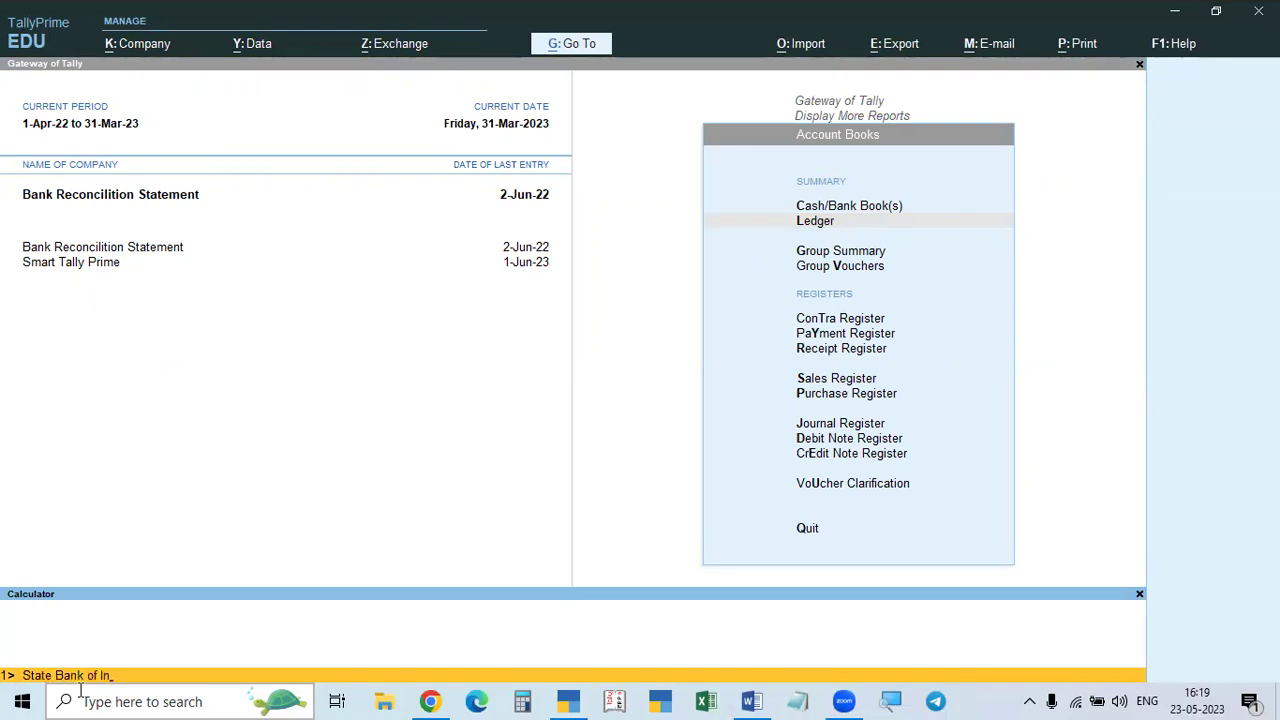
{"action": "type", "text": "d"}
{"action": "key", "text": "BackSpace"}
{"action": "type", "text": "ia=da"}
{"action": "key", "text": "BackSpace"}
{"action": "key", "text": "BackSpace"}
{"action": "key", "text": "BackSpace"}
{"action": "key", "text": "BackSpace"}
{"action": "type", "text": "da"}
{"action": "key", "text": "Return"}
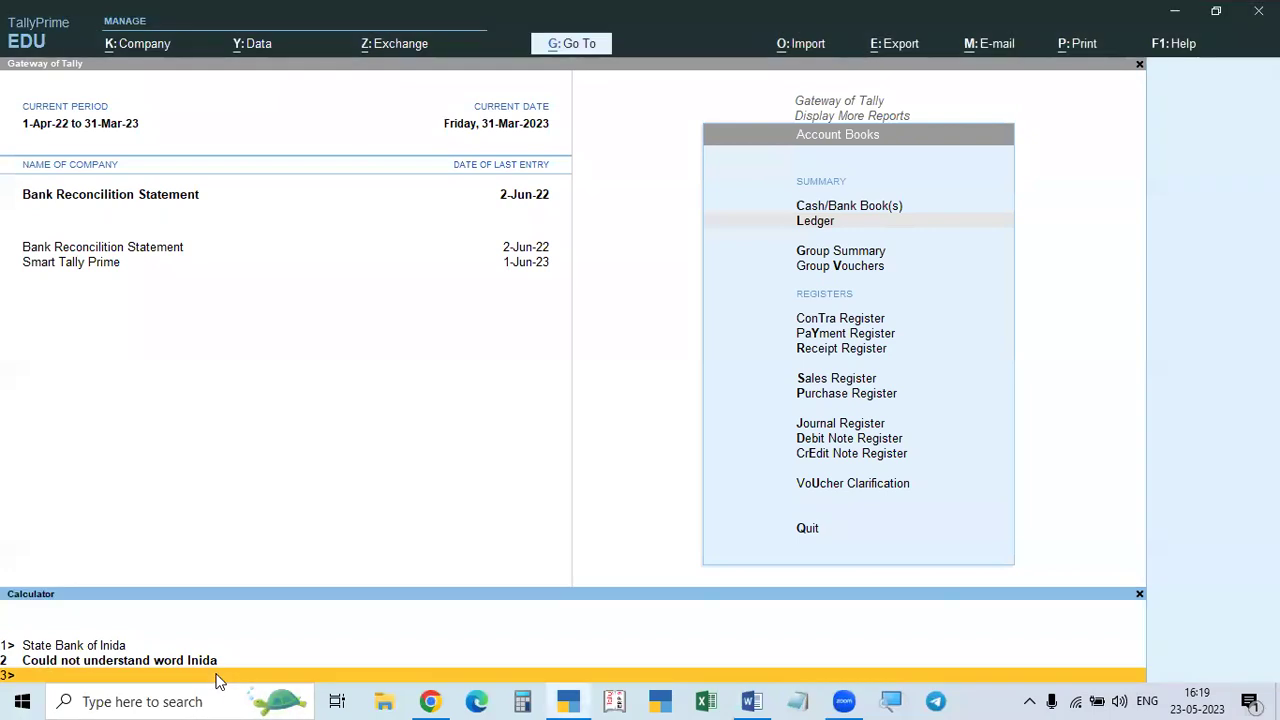
{"action": "type", "text": "state bank of india"}
{"action": "key", "text": "Return"}
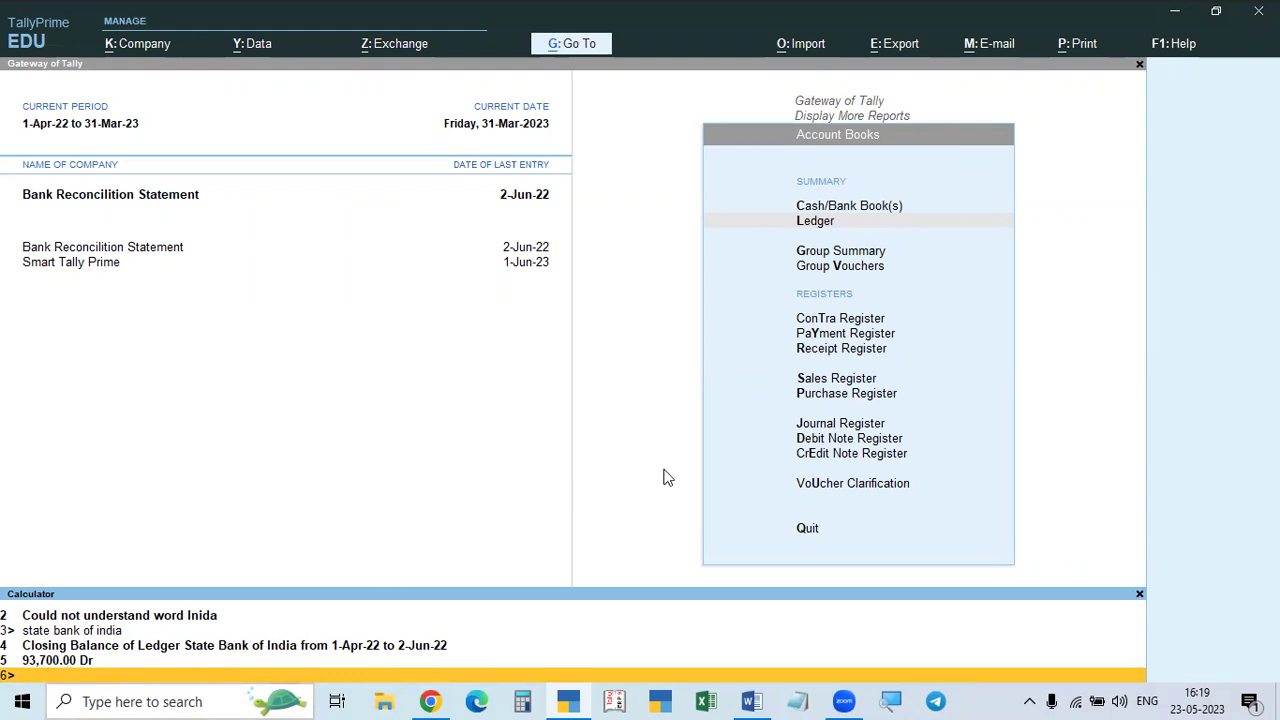
Step: Reopen the State Bank of India ledger vouchers from the Gateway and accept the report period 1-Apr-22 to 2-Jun-22
{"action": "key", "text": "Escape"}
{"action": "key", "text": "Escape"}
{"action": "key", "text": "Escape"}
{"action": "key", "text": "Escape"}
{"action": "key", "text": "Escape"}
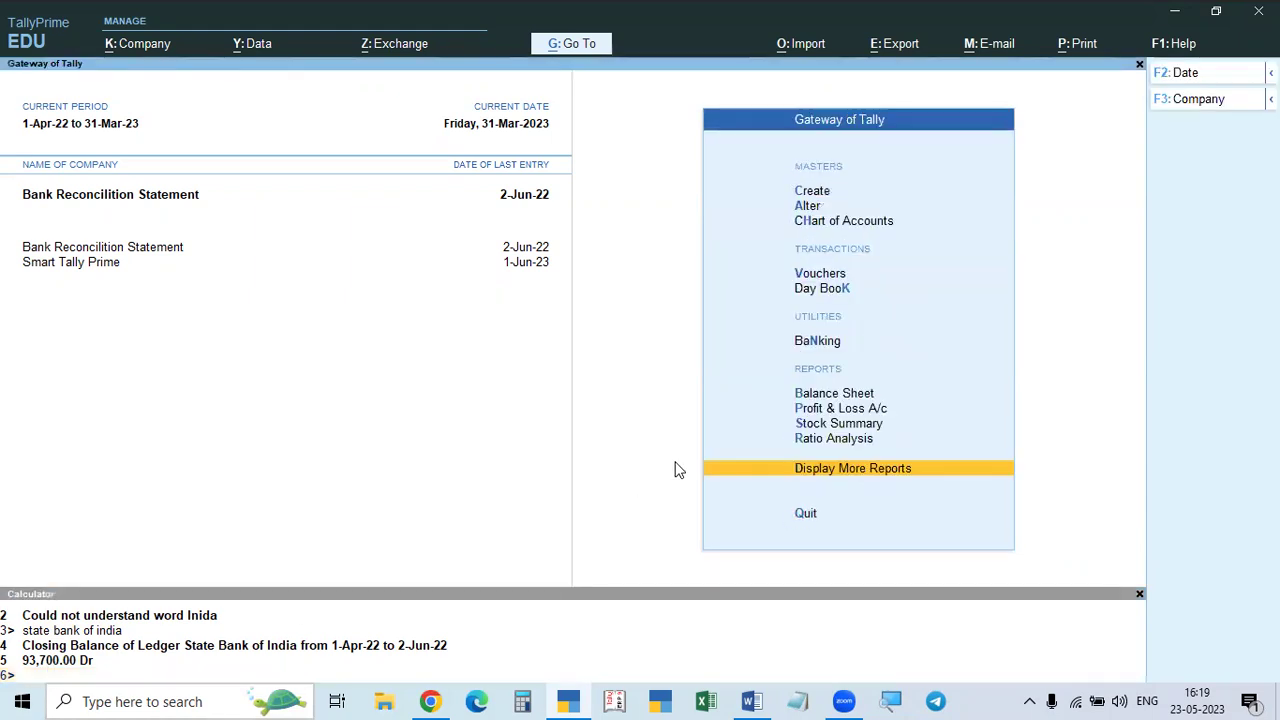
{"action": "type", "text": "dalState"}
{"action": "key", "text": "Return"}
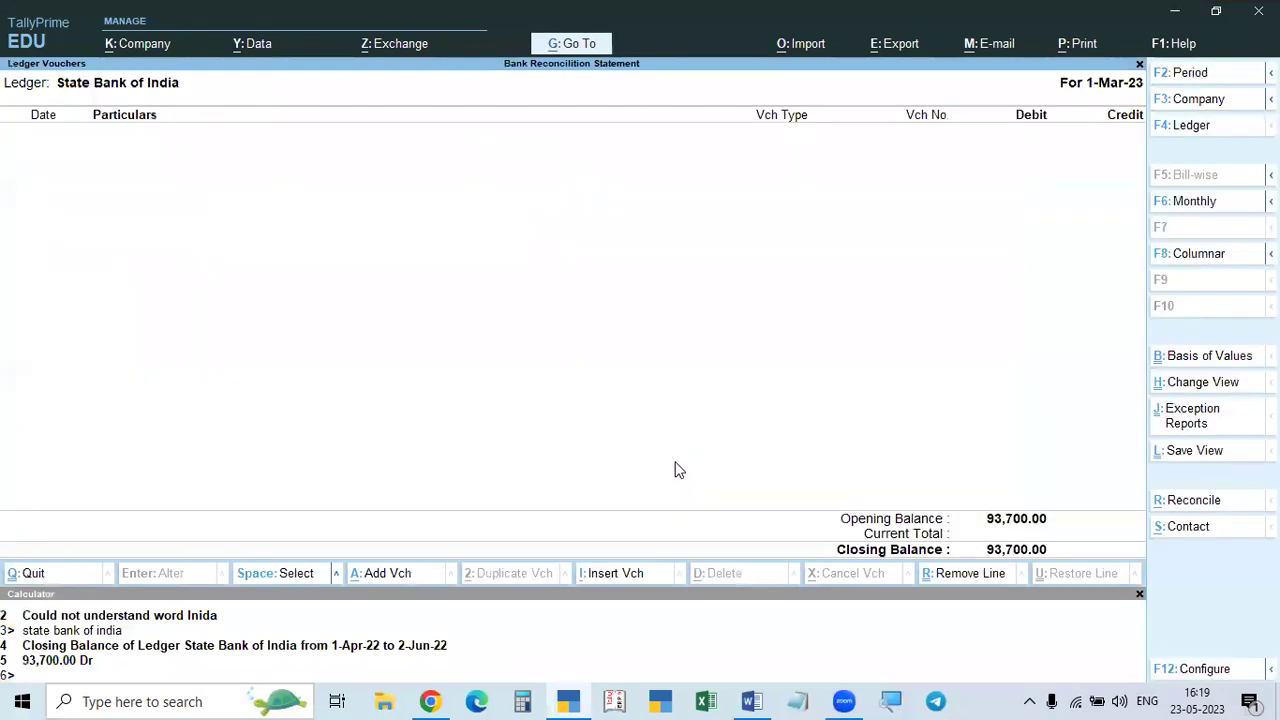
{"action": "key", "text": "alt+F2"}
{"action": "key", "text": "Return"}
{"action": "key", "text": "Return"}
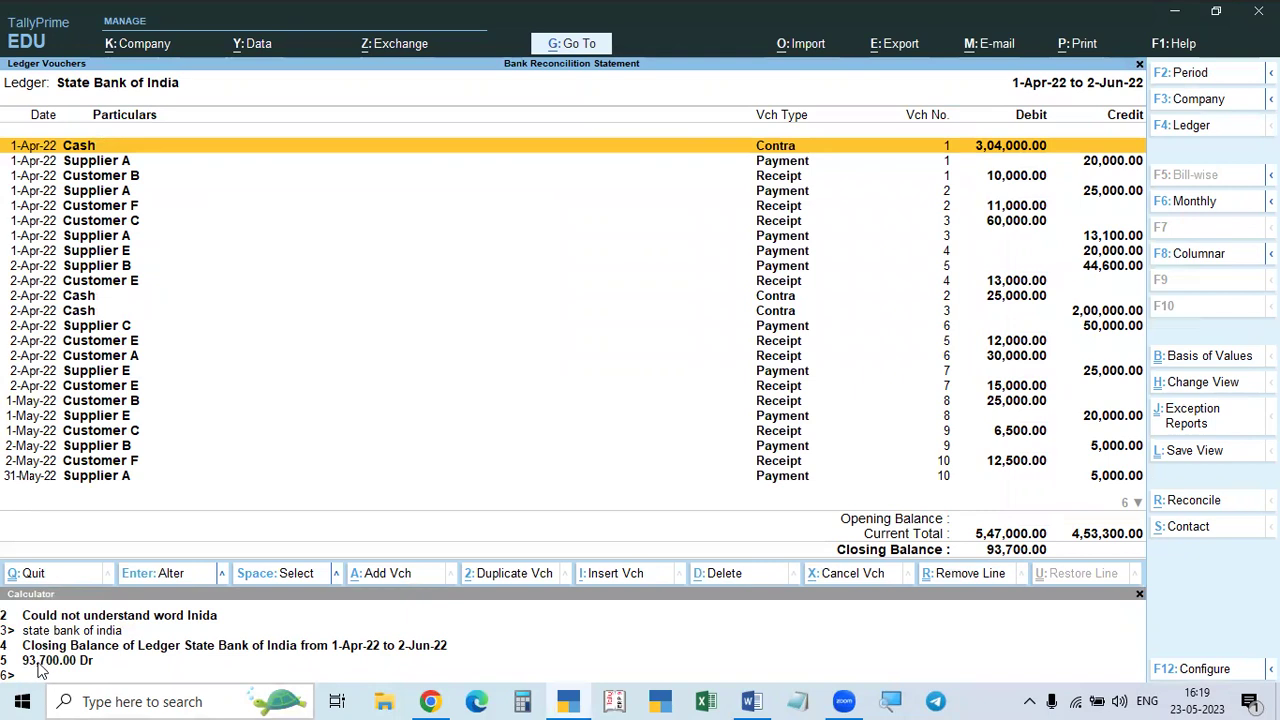
Step: Close the bank ledger report and view the Customer E ledger vouchers
{"action": "key", "text": "Escape"}
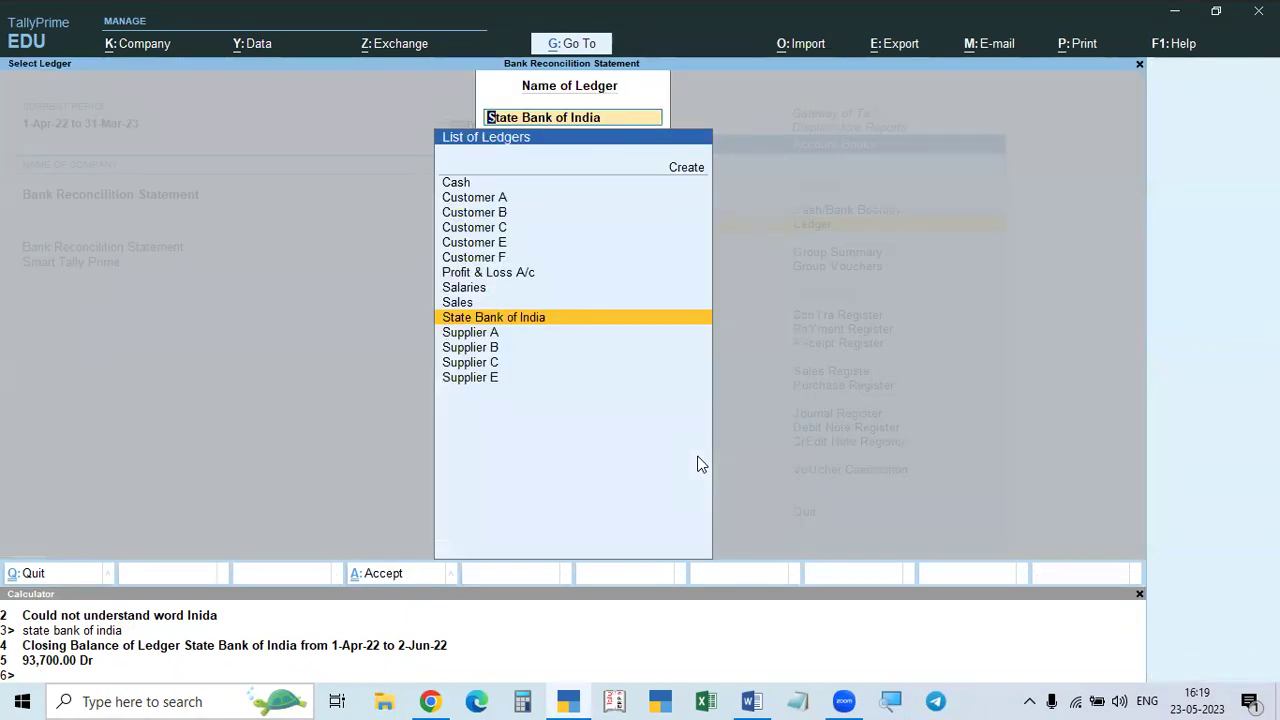
{"action": "key", "text": "Up"}
{"action": "key", "text": "Up"}
{"action": "key", "text": "Up"}
{"action": "key", "text": "Up"}
{"action": "key", "text": "Up"}
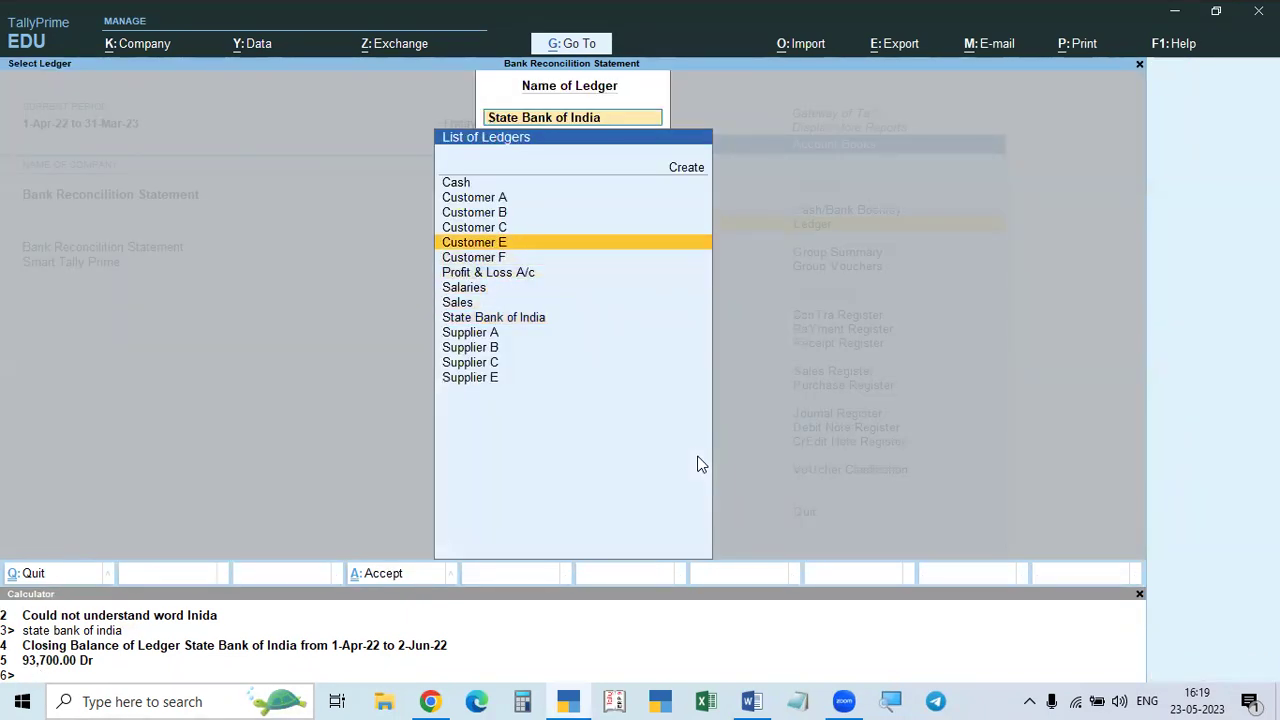
{"action": "key", "text": "Return"}
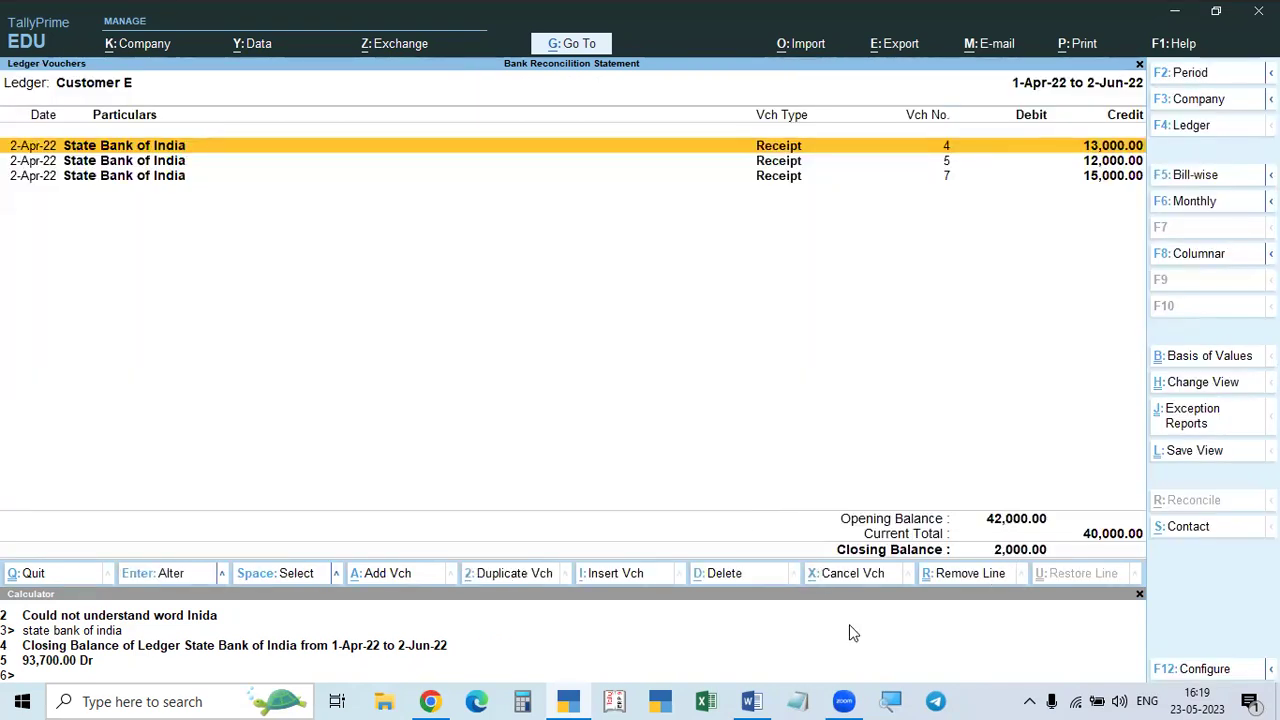
Step: Query the closing balance of the Customer E ledger in the calculator by entering its name
{"action": "left_click", "coordinate": [326, 677]}
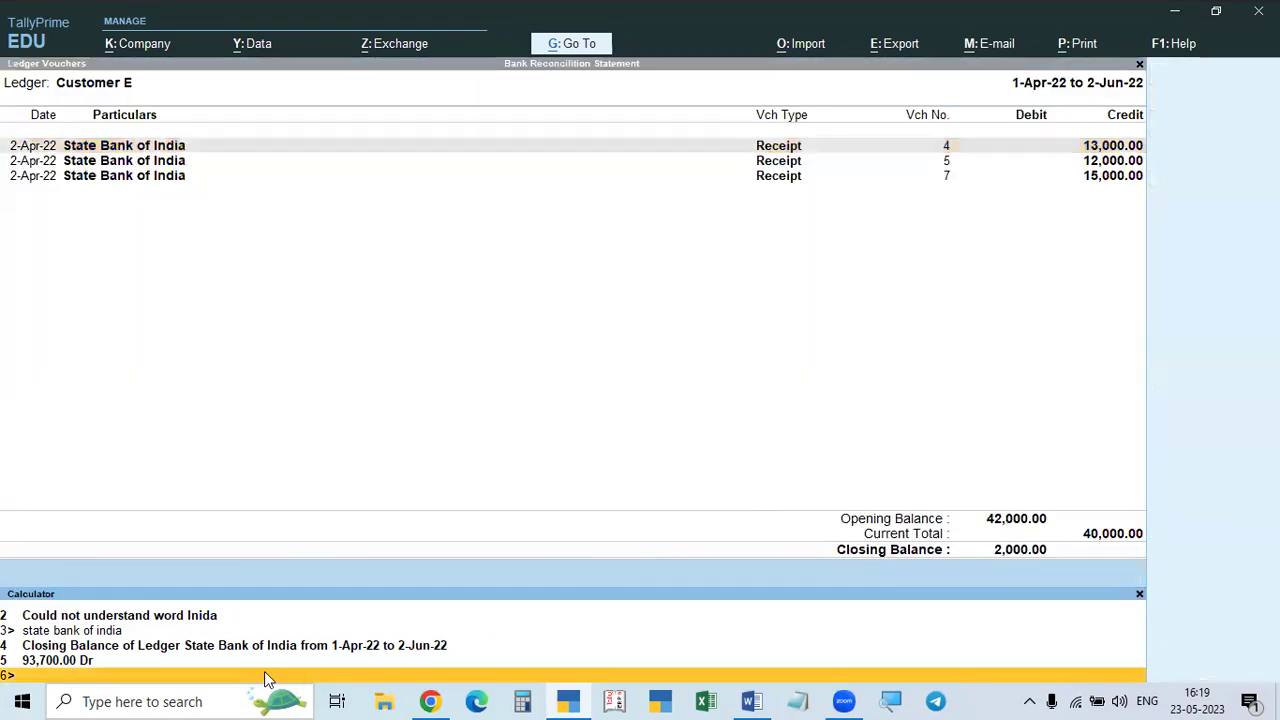
{"action": "type", "text": "customer E"}
{"action": "key", "text": "Return"}
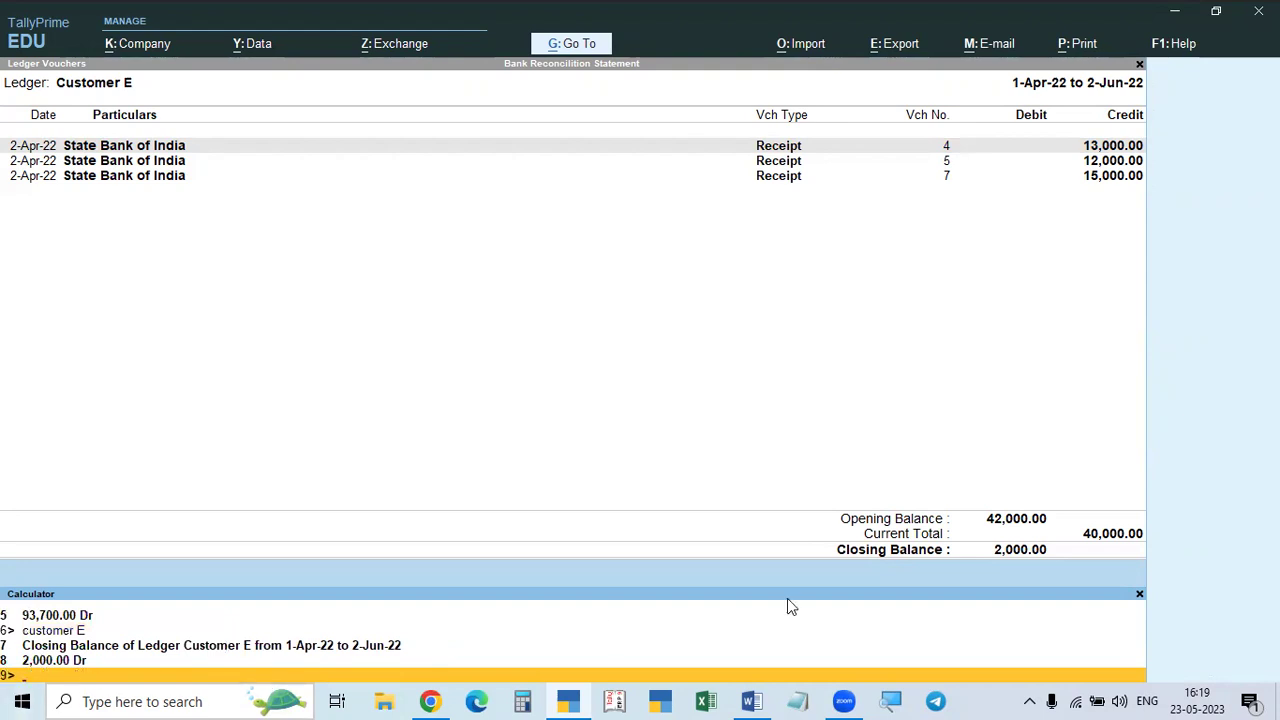
Step: Return focus to the ledger report, close it and view the Supplier A ledger vouchers
{"action": "left_click", "coordinate": [1011, 546]}
{"action": "key", "text": "Escape"}
{"action": "key", "text": "Down"}
{"action": "key", "text": "Down"}
{"action": "key", "text": "Down"}
{"action": "key", "text": "Down"}
{"action": "key", "text": "Down"}
{"action": "key", "text": "Down"}
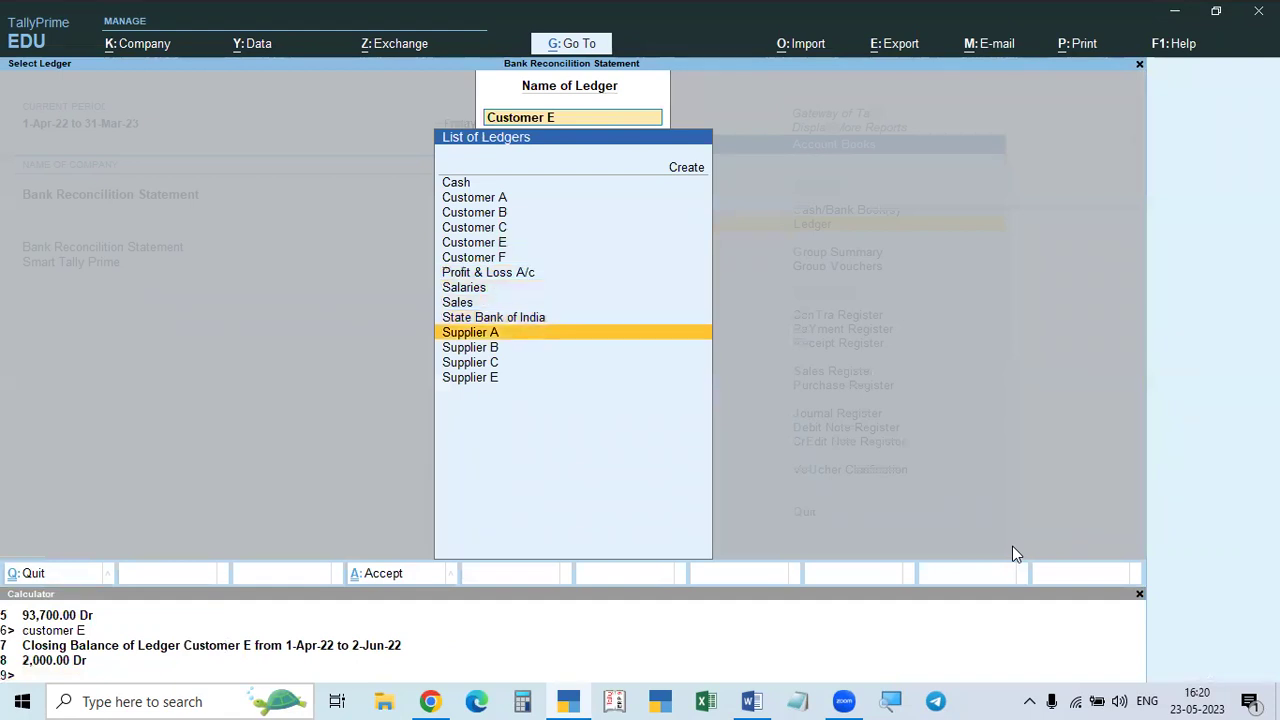
{"action": "key", "text": "Return"}
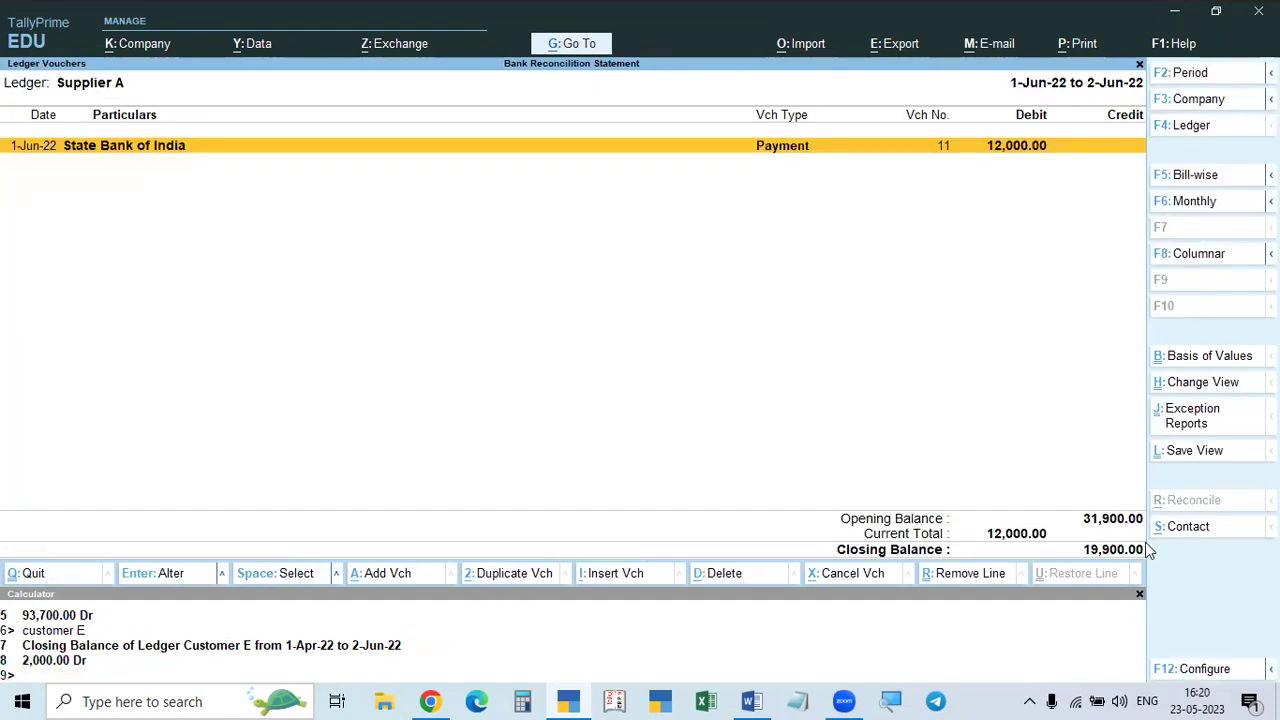
Step: Query the closing balances of the Supplier A and State Bank of India ledgers by name in the calculator
{"action": "left_click", "coordinate": [569, 634]}
{"action": "type", "text": "s"}
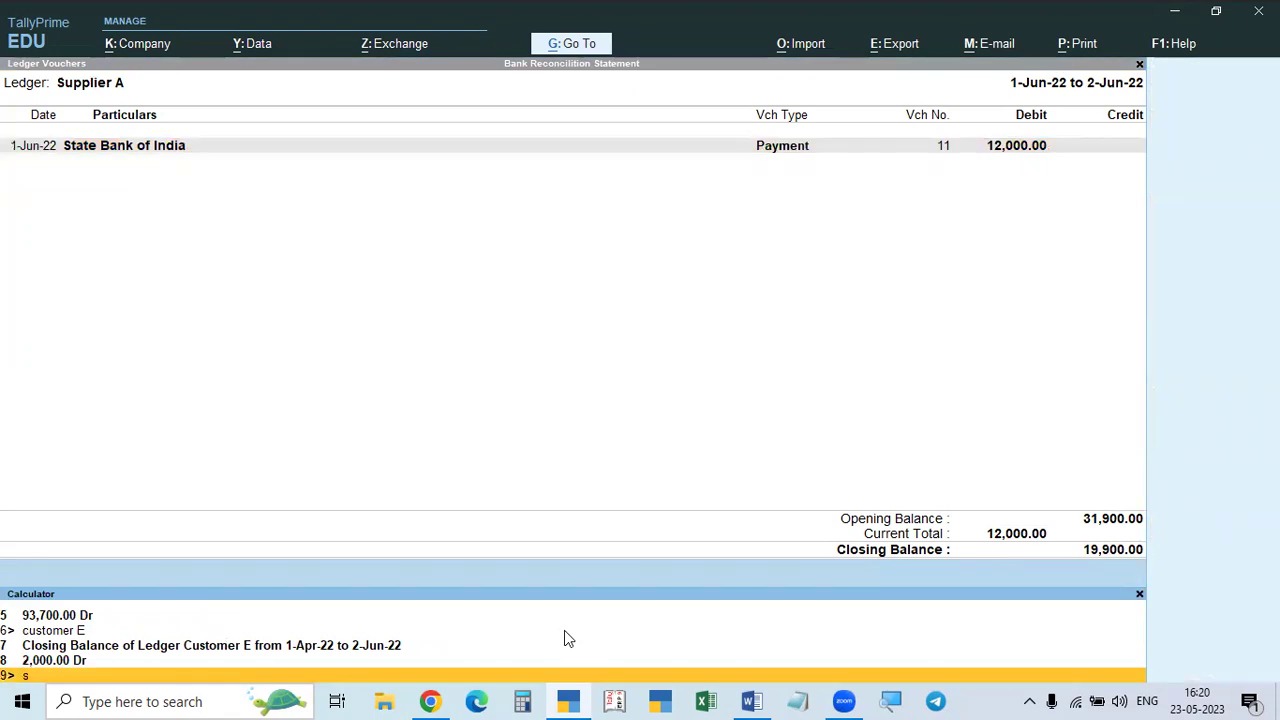
{"action": "type", "text": "upplier A"}
{"action": "key", "text": "Return"}
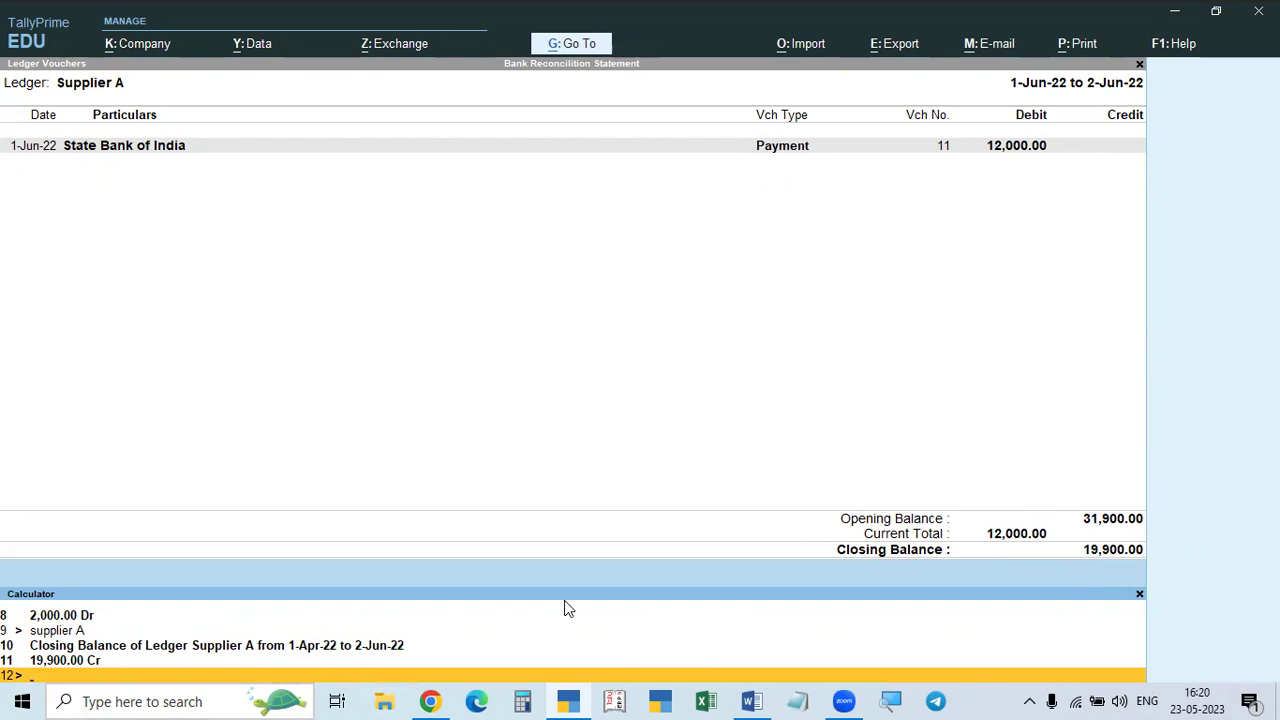
{"action": "type", "text": "tate bank of india"}
{"action": "key", "text": "Return"}
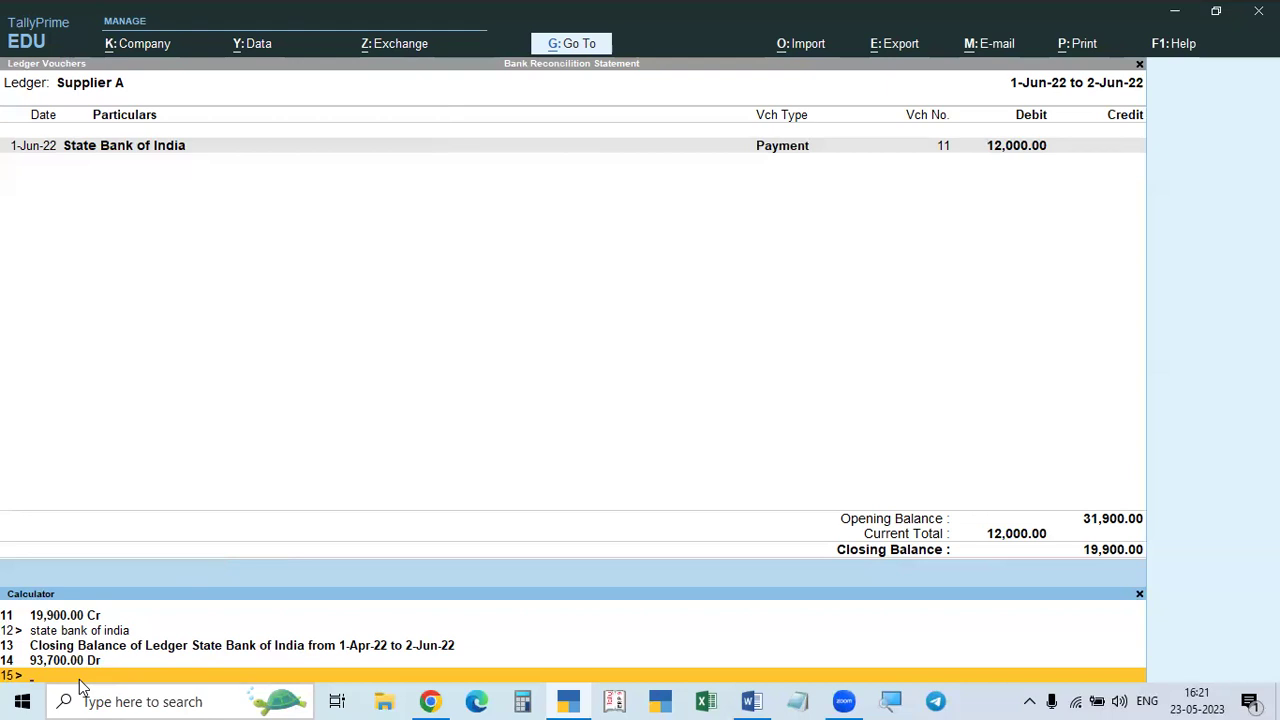
Step: Return focus to the Supplier A report and back out to the Gateway of Tally, keeping the calculator open
{"action": "left_click", "coordinate": [480, 546]}
{"action": "key", "text": "Escape"}
{"action": "key", "text": "Escape"}
{"action": "key", "text": "Escape"}
{"action": "key", "text": "Escape"}
{"action": "key", "text": "Escape"}
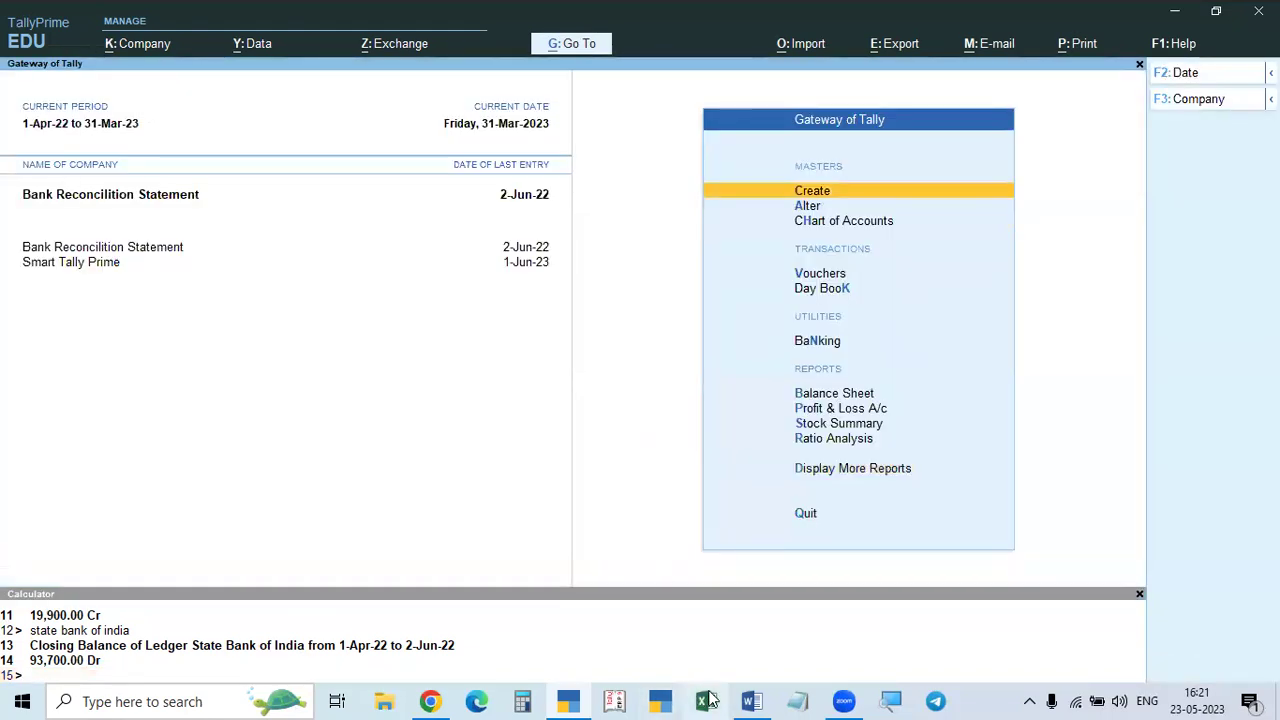
Step: Switch to the TALLY PRIME FULL SUBJECT document in Word, review the topic list on pages 36 and 37, and return to TallyPrime
{"action": "left_click", "coordinate": [752, 701]}
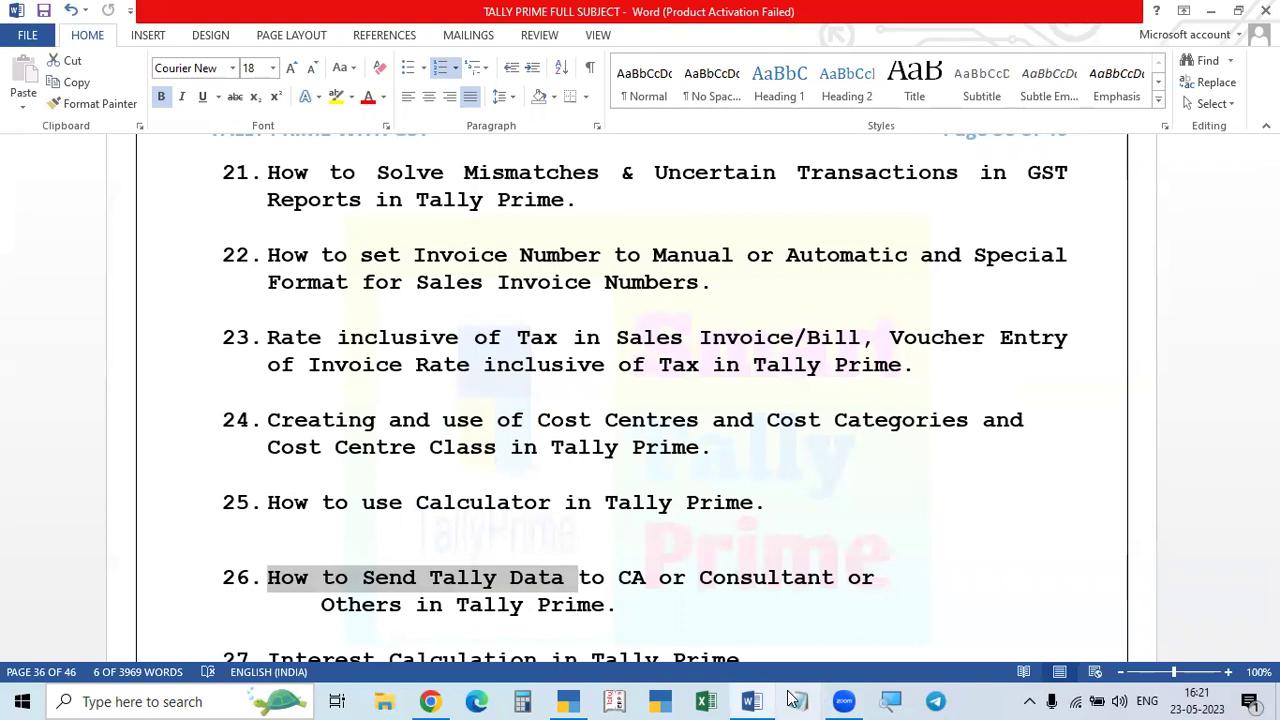
{"action": "scroll", "coordinate": [798, 566], "scroll_direction": "down", "scroll_amount": 1}
{"action": "scroll", "coordinate": [798, 566], "scroll_direction": "down", "scroll_amount": 10}
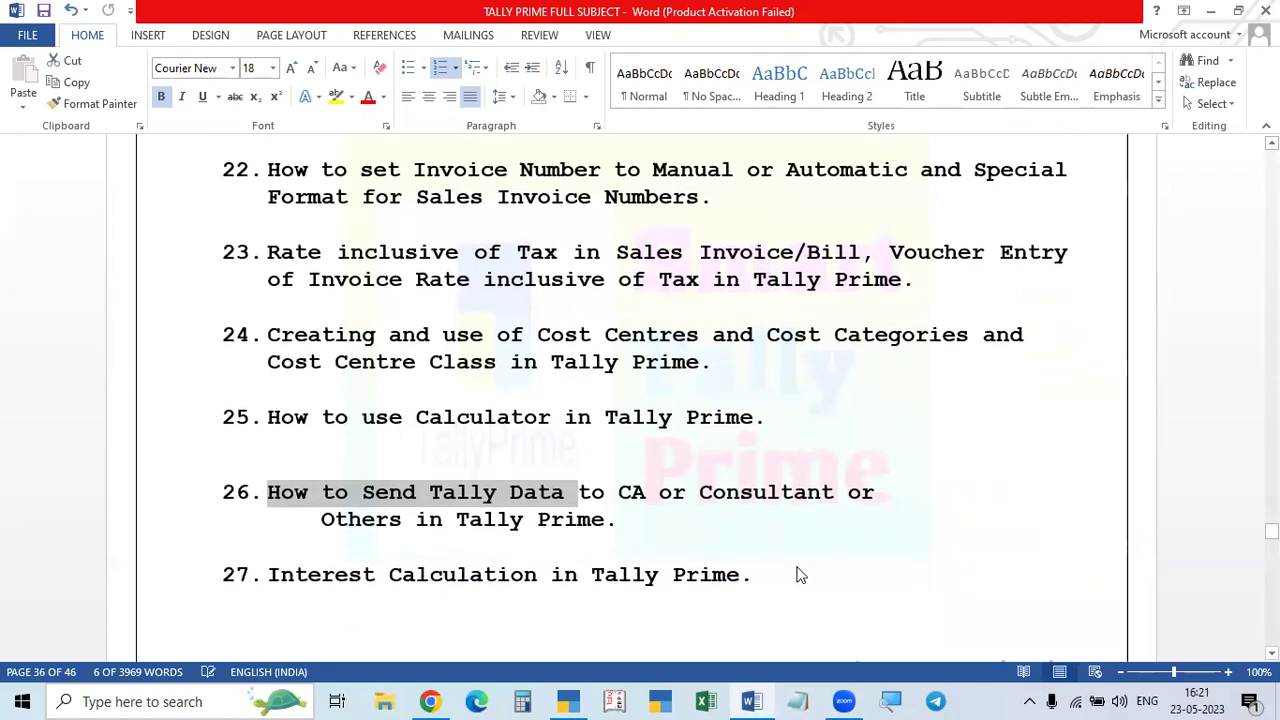
{"action": "scroll", "coordinate": [798, 566], "scroll_direction": "up", "scroll_amount": 3}
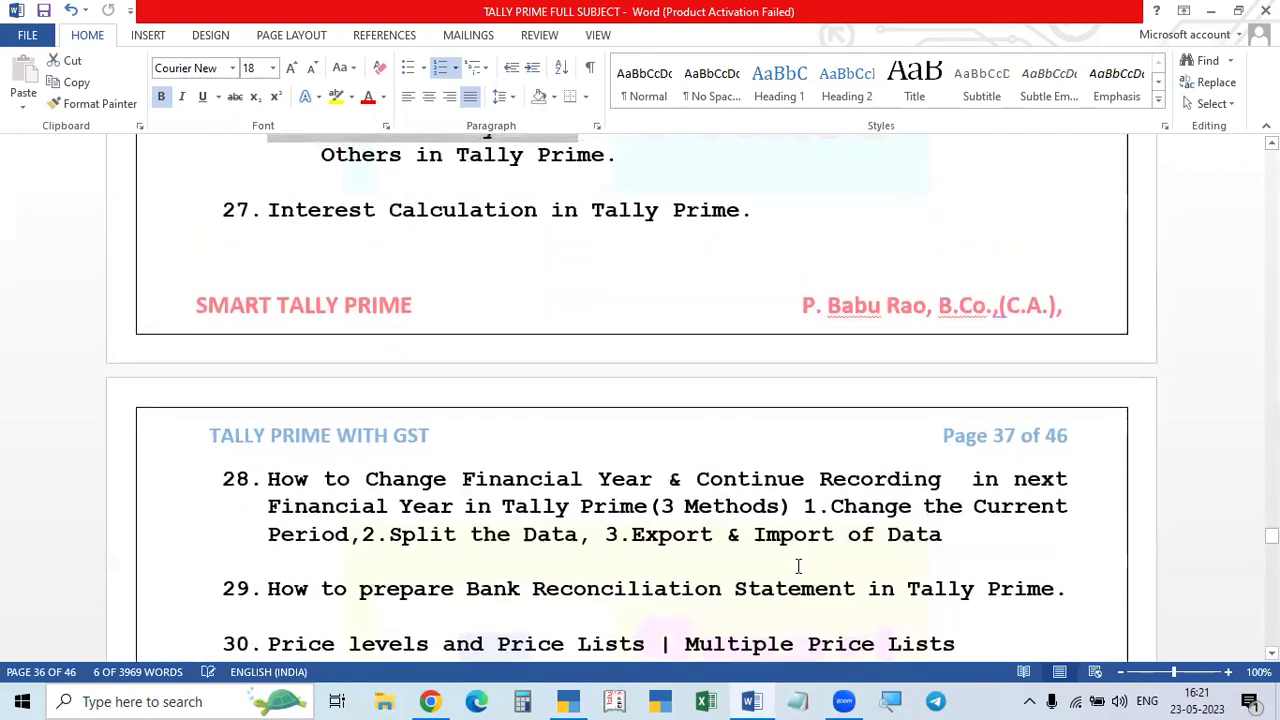
{"action": "scroll", "coordinate": [800, 630], "scroll_direction": "down", "scroll_amount": 3}
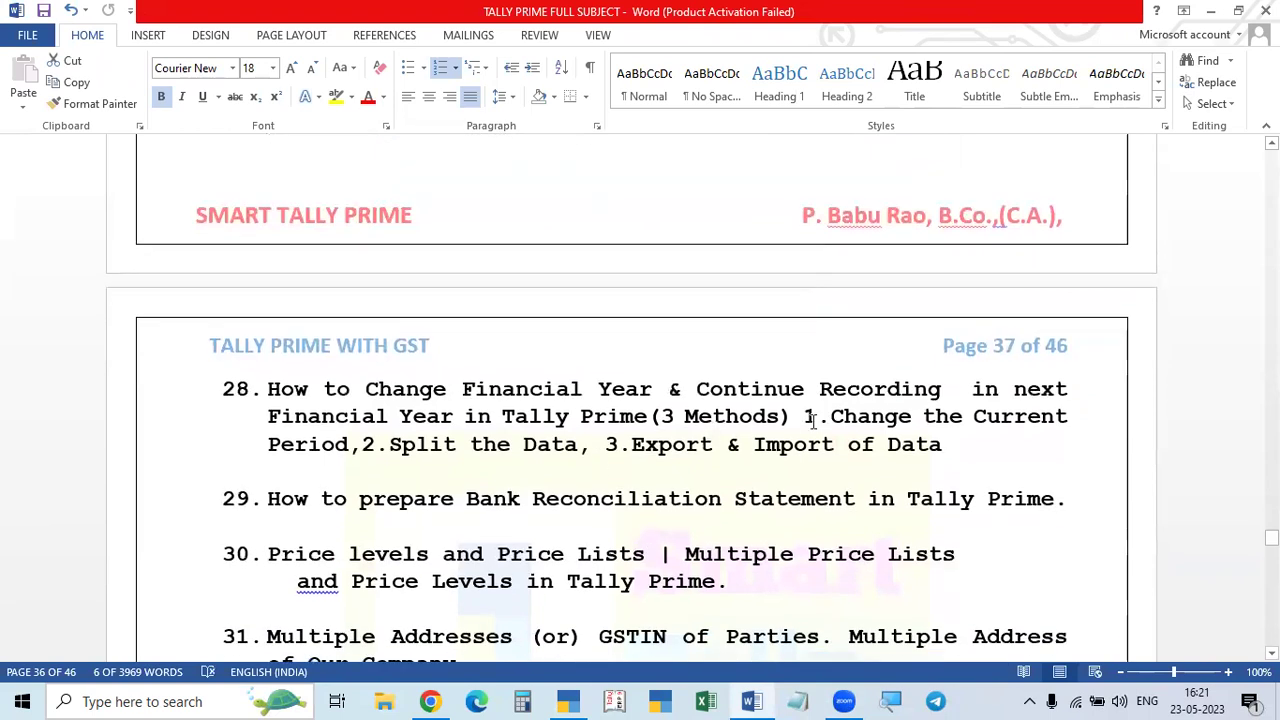
{"action": "scroll", "coordinate": [727, 418], "scroll_direction": "down", "scroll_amount": 4}
{"action": "scroll", "coordinate": [486, 411], "scroll_direction": "up", "scroll_amount": 3}
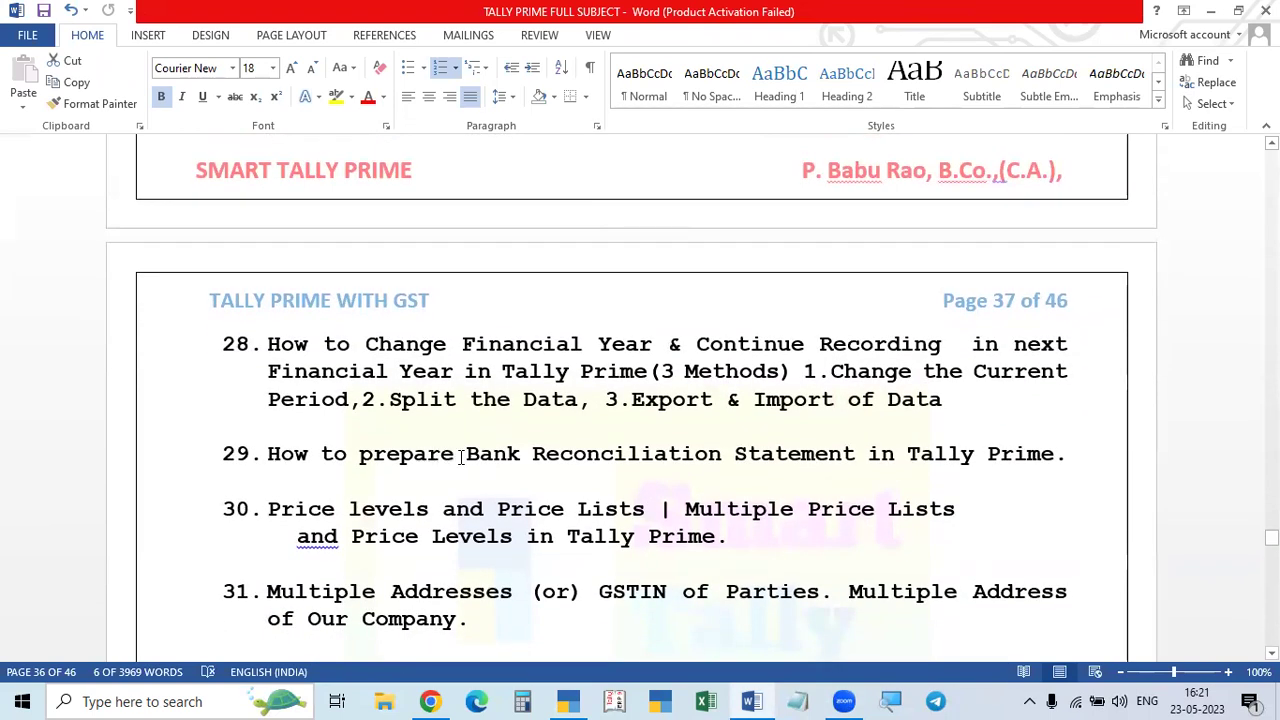
{"action": "scroll", "coordinate": [943, 480], "scroll_direction": "up", "scroll_amount": 3}
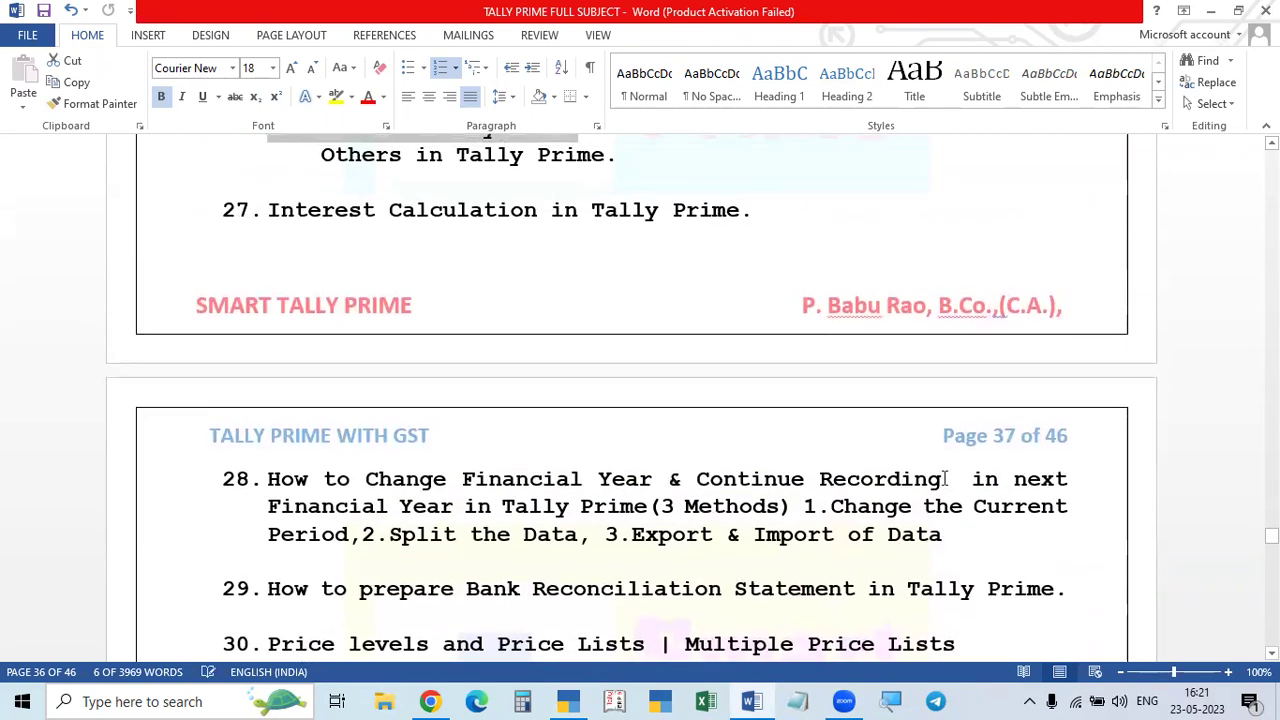
{"action": "left_click", "coordinate": [753, 700]}
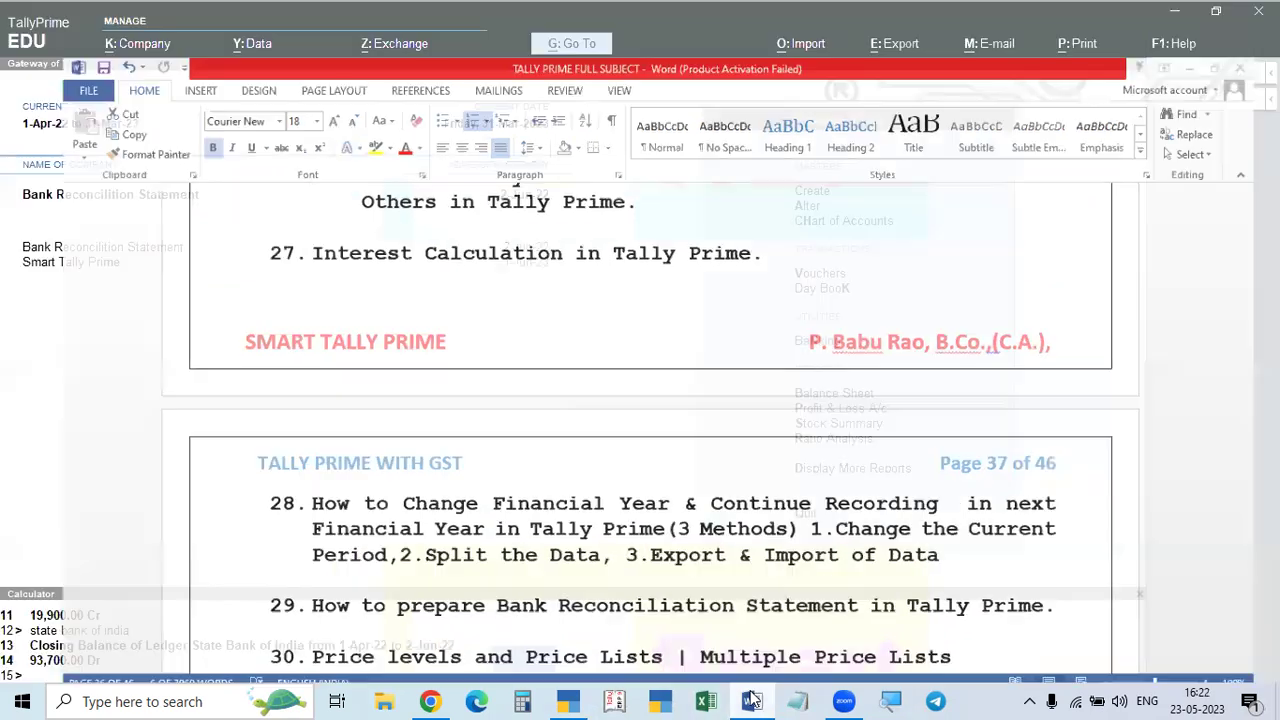